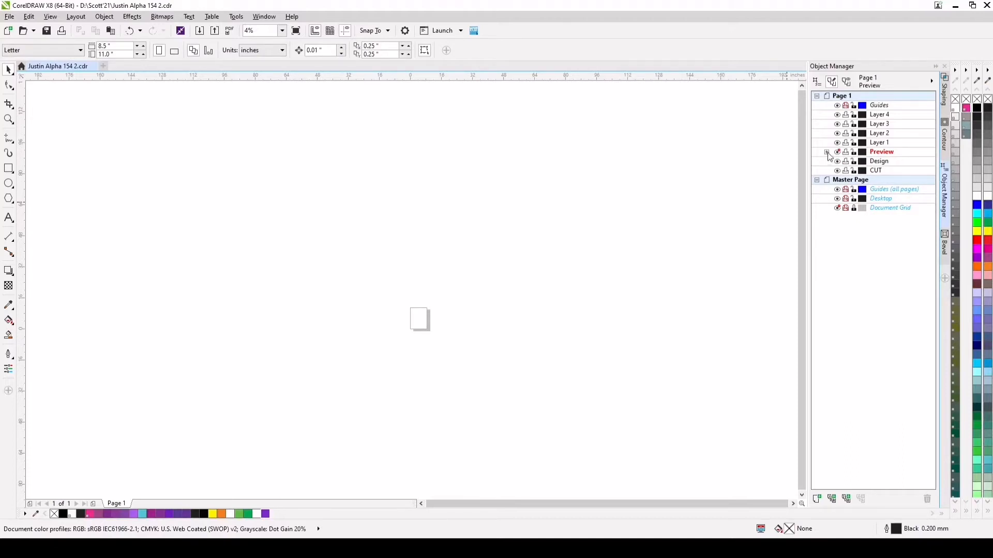
Draw a rectangle about 133 by 123 inches on the Design layer, enclosing all the template pieces
click(827, 153)
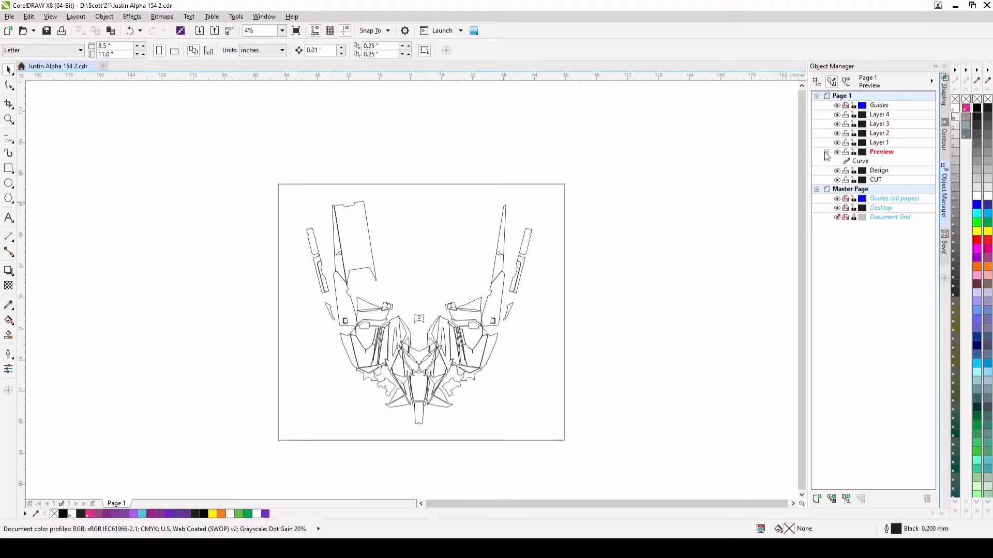
click(826, 154)
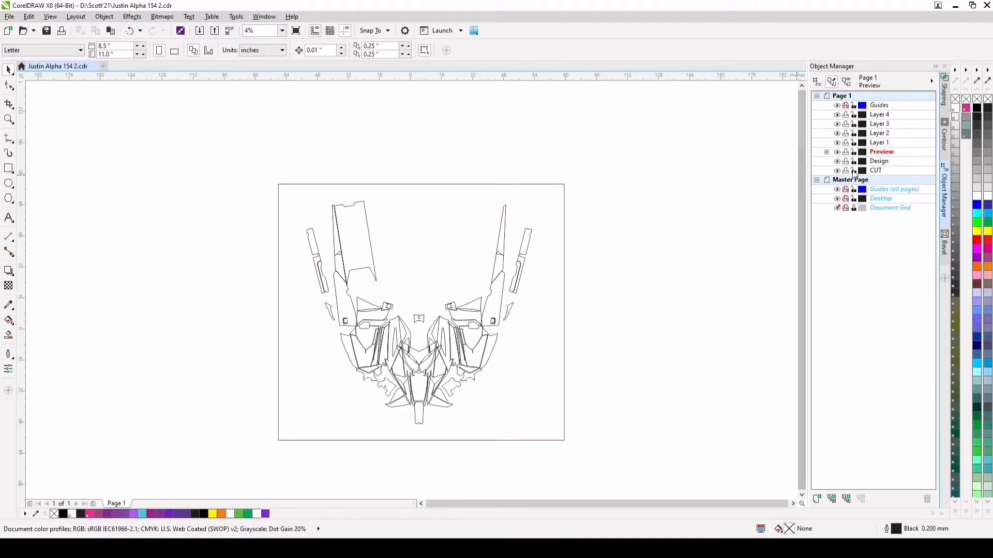
click(878, 162)
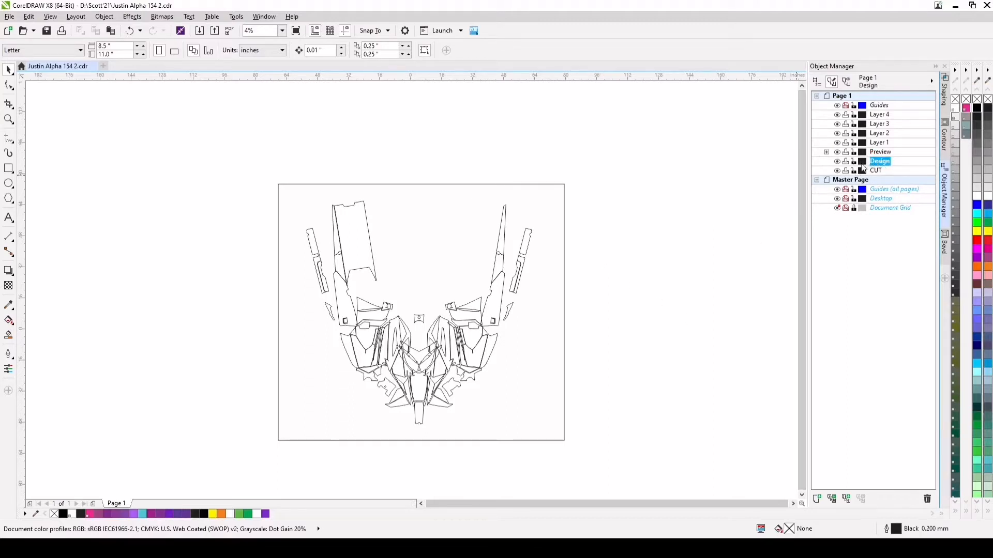
click(886, 163)
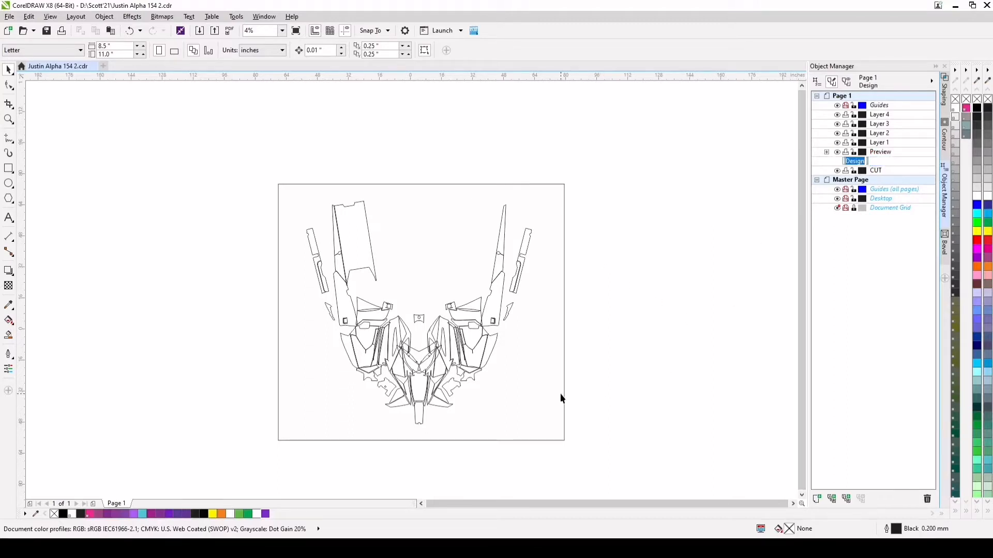
click(8, 168)
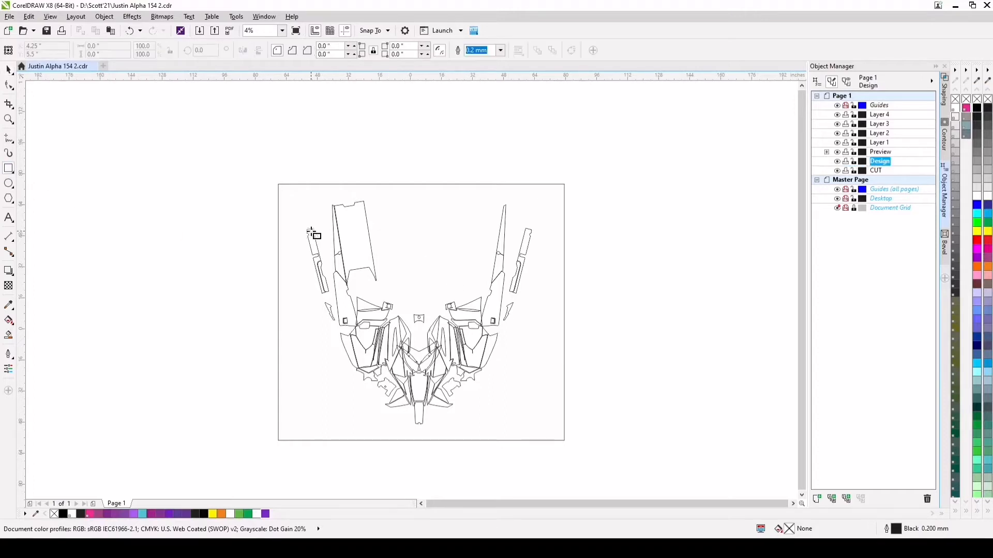
mouse_move(290, 193)
mouse_down()
mouse_move(417, 354)
mouse_move(549, 432)
mouse_up()
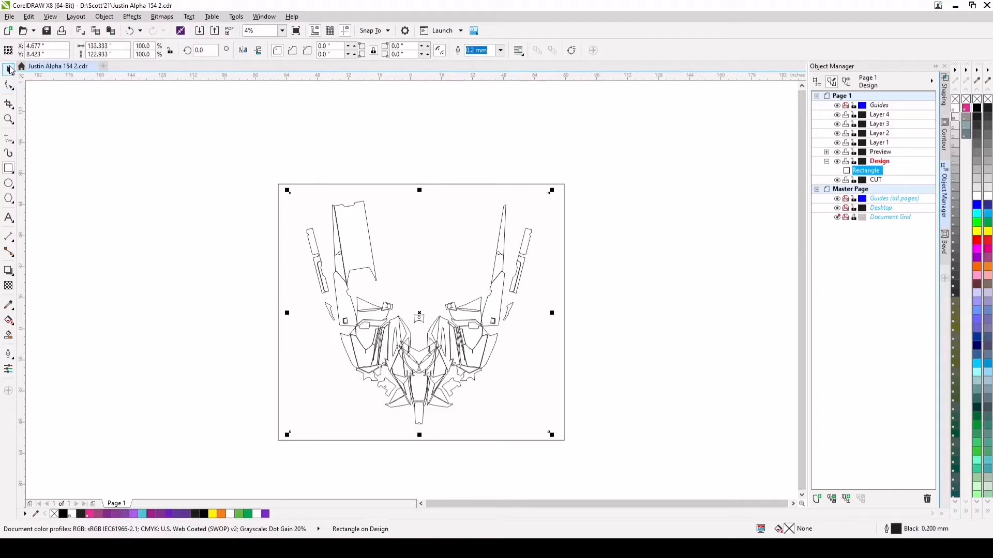
Fill the new background rectangle with black and deselect it
click(9, 69)
click(204, 515)
click(199, 339)
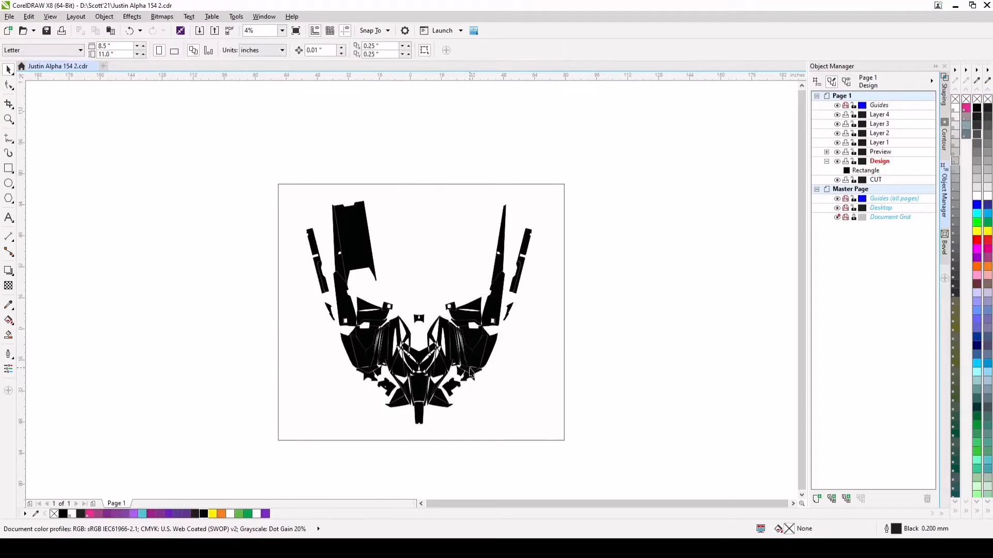
Begin a Bézier curve around the lower tip of the narrow panel just right of the centre piece, following its bottom and inner edges
scroll(432, 383, up, 2)
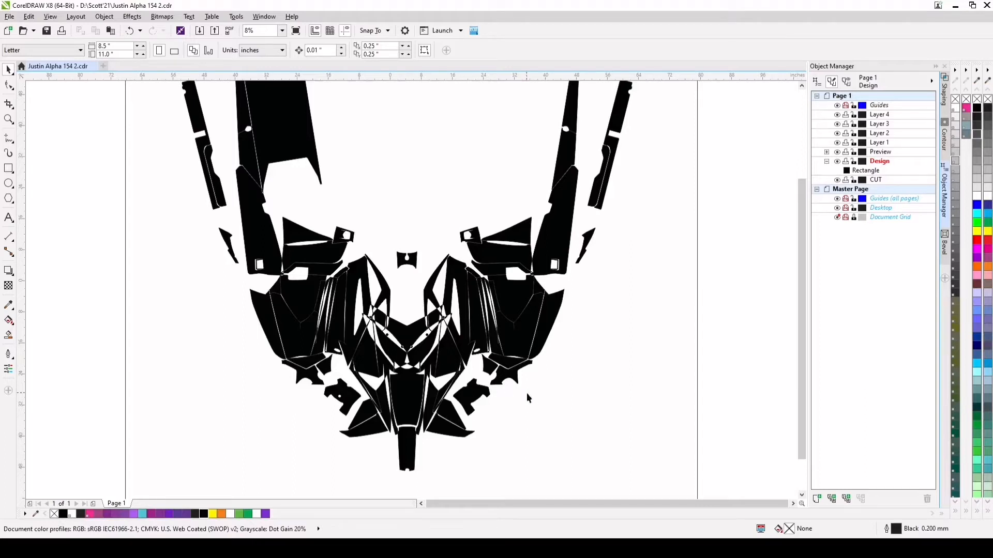
scroll(375, 392, up, 1)
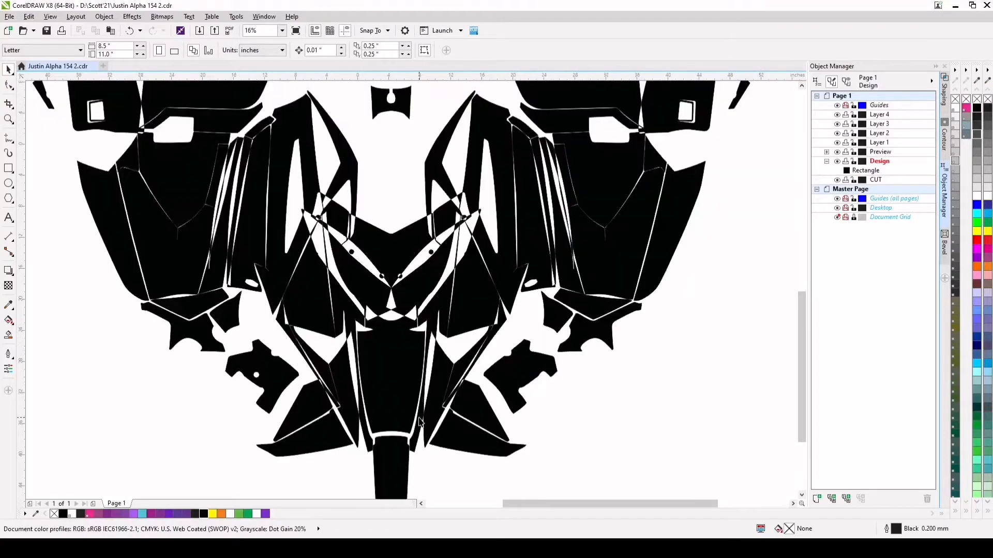
scroll(422, 448, up, 1)
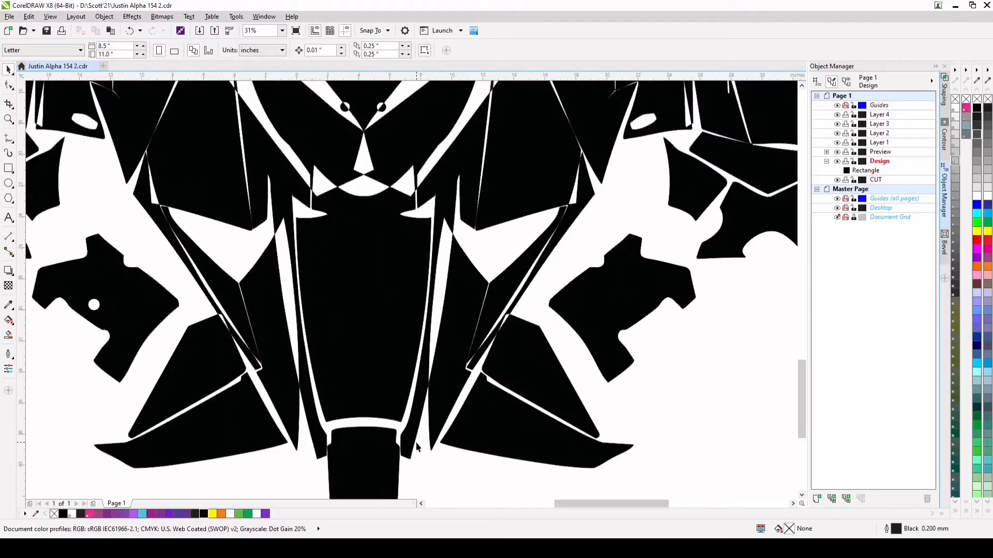
click(41, 161)
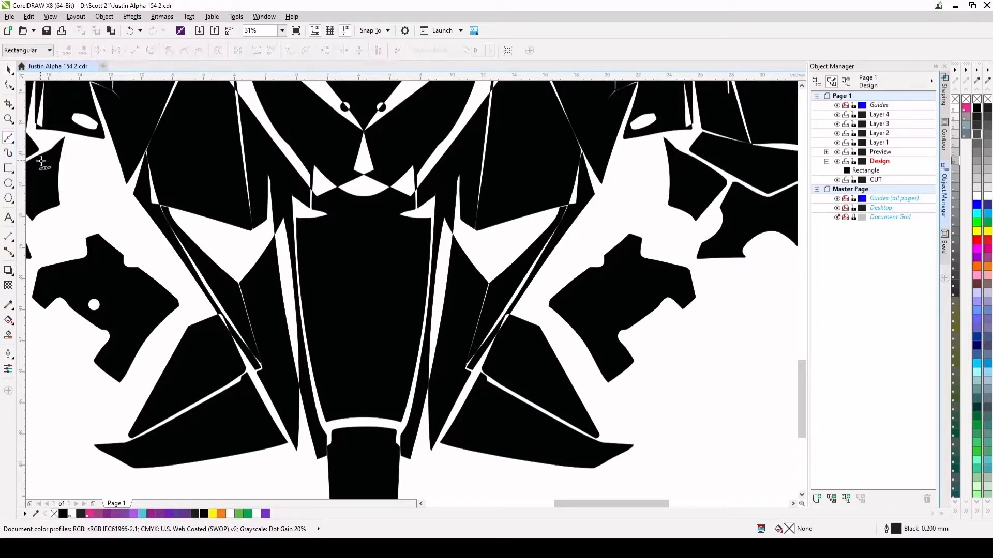
click(417, 456)
scroll(412, 466, up, 1)
click(410, 463)
scroll(413, 460, up, 2)
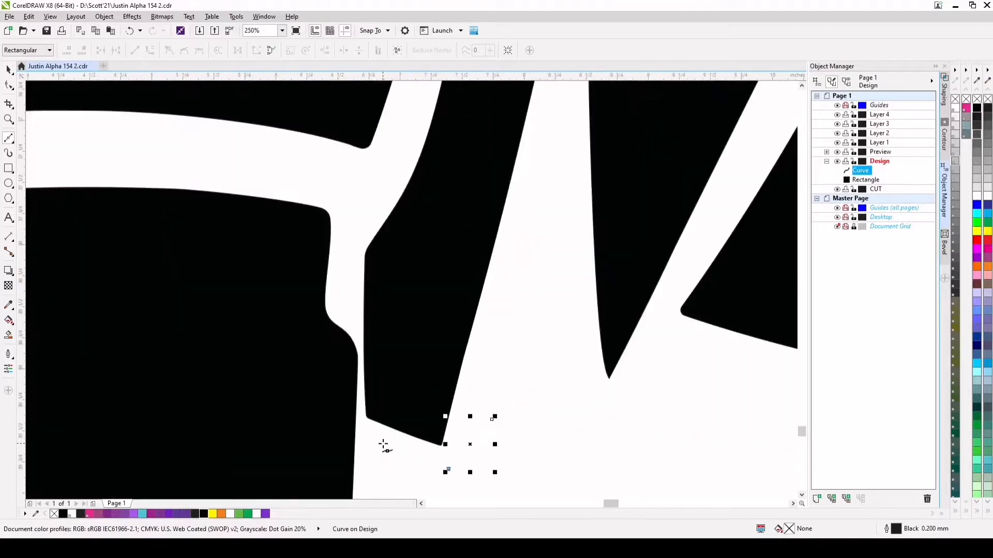
click(360, 416)
click(354, 242)
Continue the curve up the white gap along the narrow panel's inner edge to the panel's upper tip
scroll(370, 277, down, 1)
click(393, 189)
scroll(390, 252, down, 1)
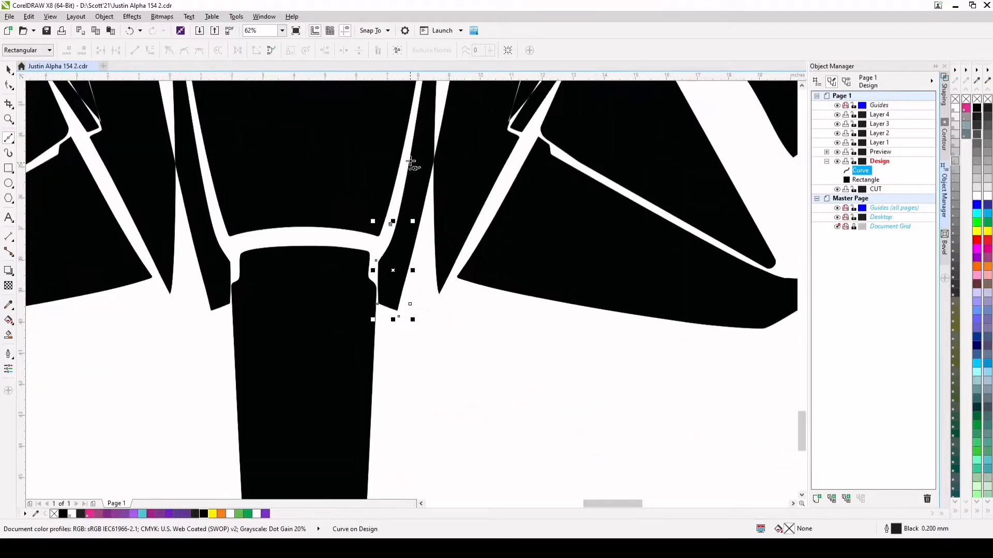
click(416, 111)
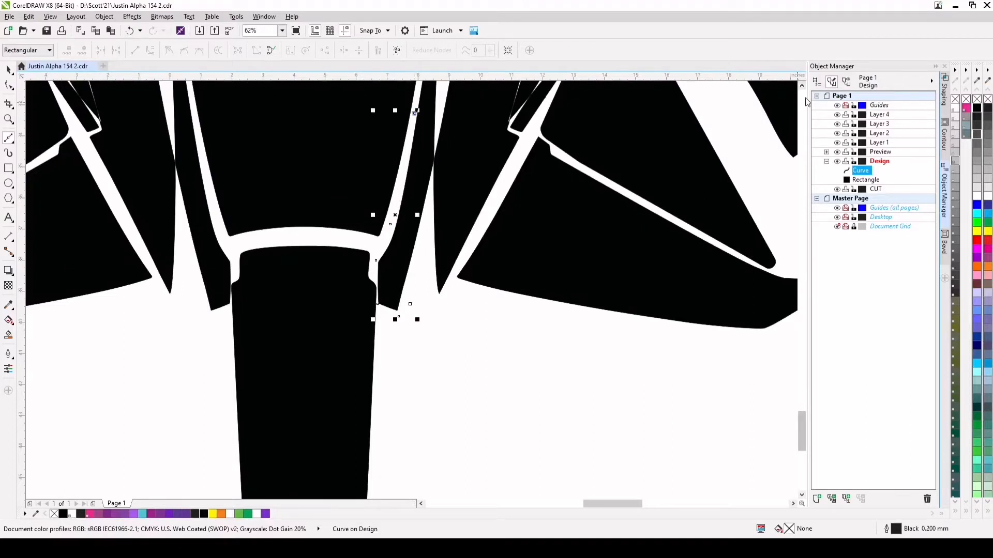
scroll(657, 233, up, 3)
click(433, 223)
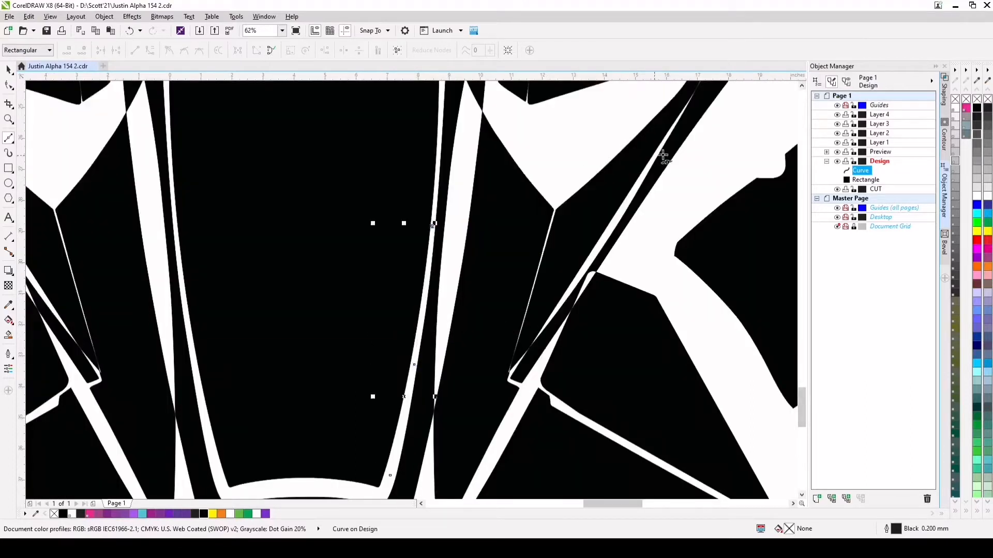
scroll(590, 308, up, 3)
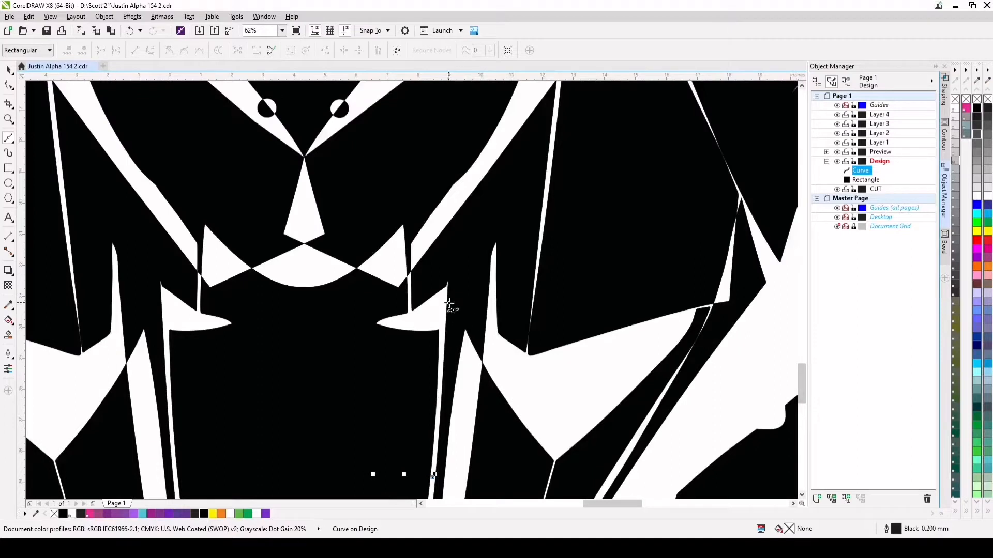
scroll(449, 305, up, 2)
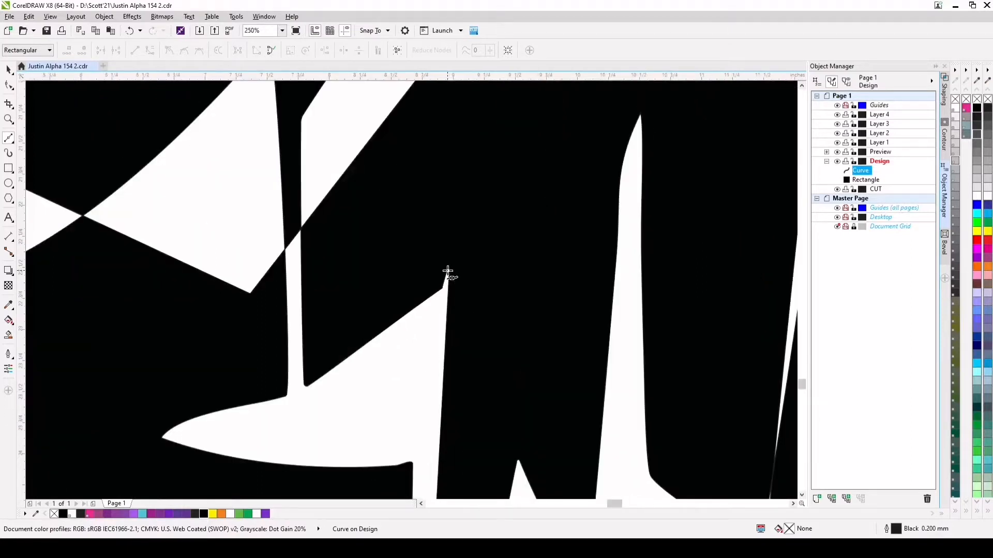
click(448, 274)
scroll(450, 275, down, 1)
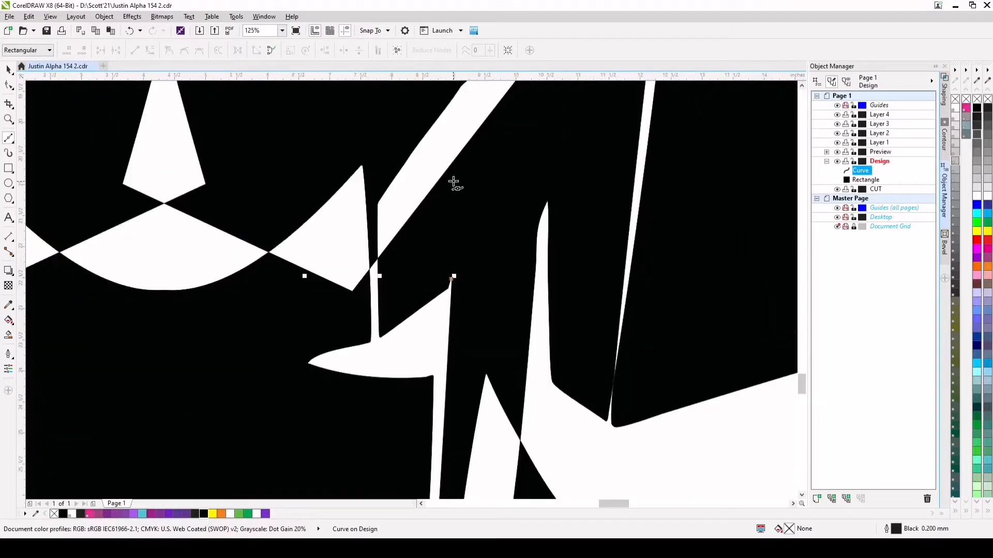
scroll(453, 155, down, 2)
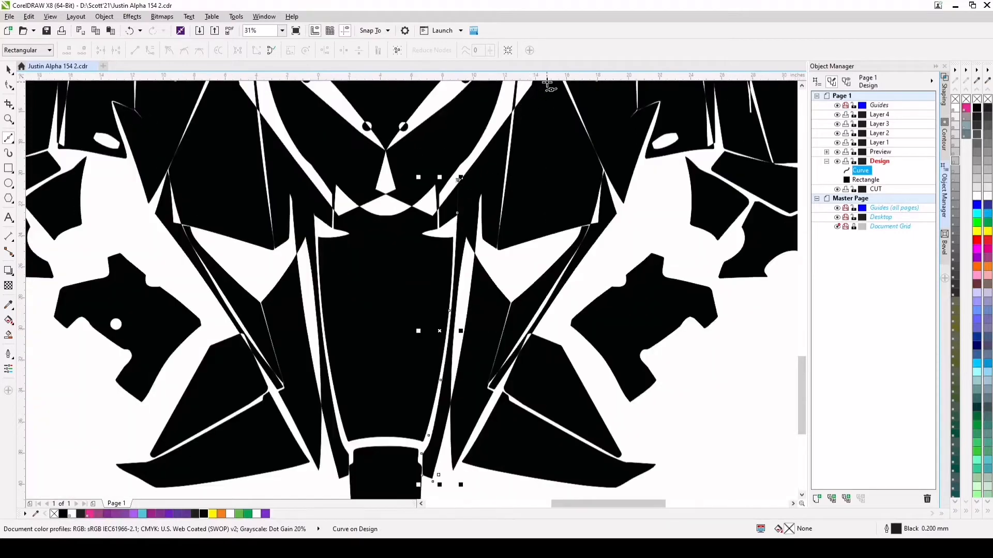
Extend the curve across the right-hand side panels as a zigzag of long spikes pointing up and outward
scroll(537, 105, up, 1)
scroll(511, 170, up, 3)
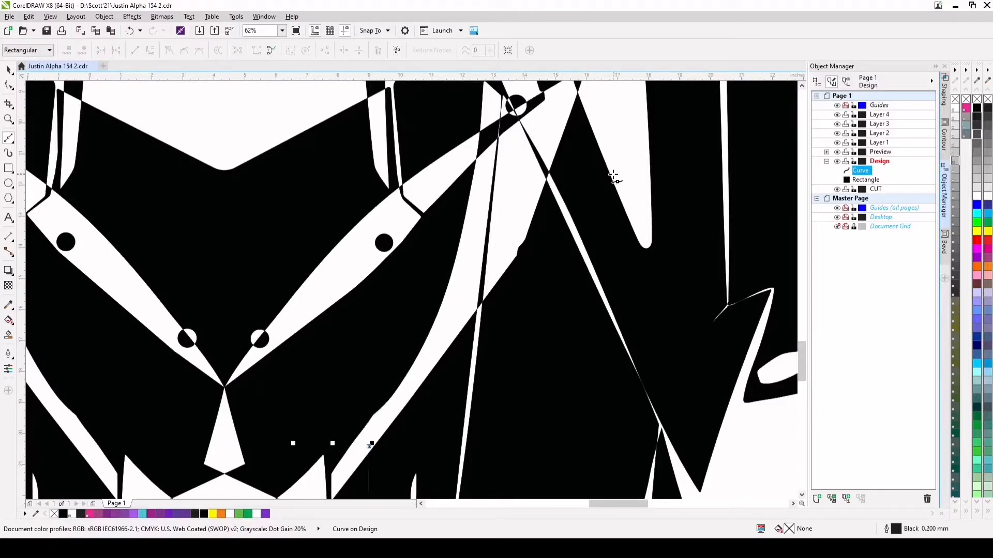
scroll(612, 176, down, 2)
scroll(610, 185, down, 2)
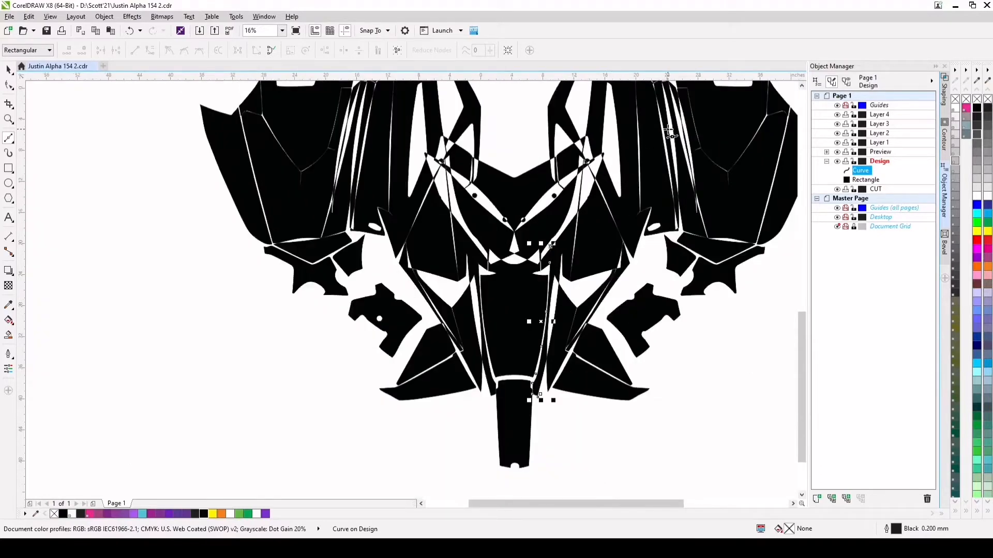
scroll(726, 100, up, 3)
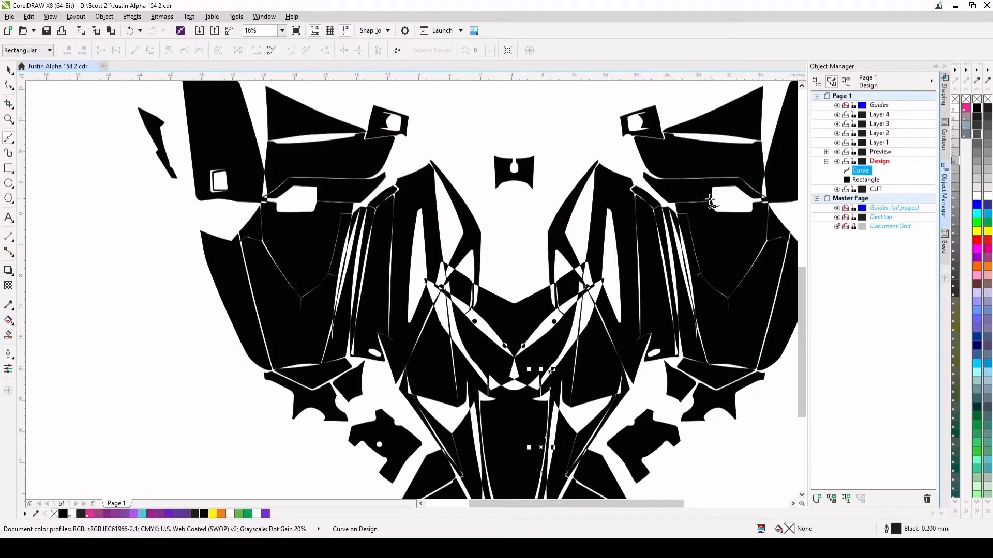
click(721, 168)
scroll(769, 170, down, 1)
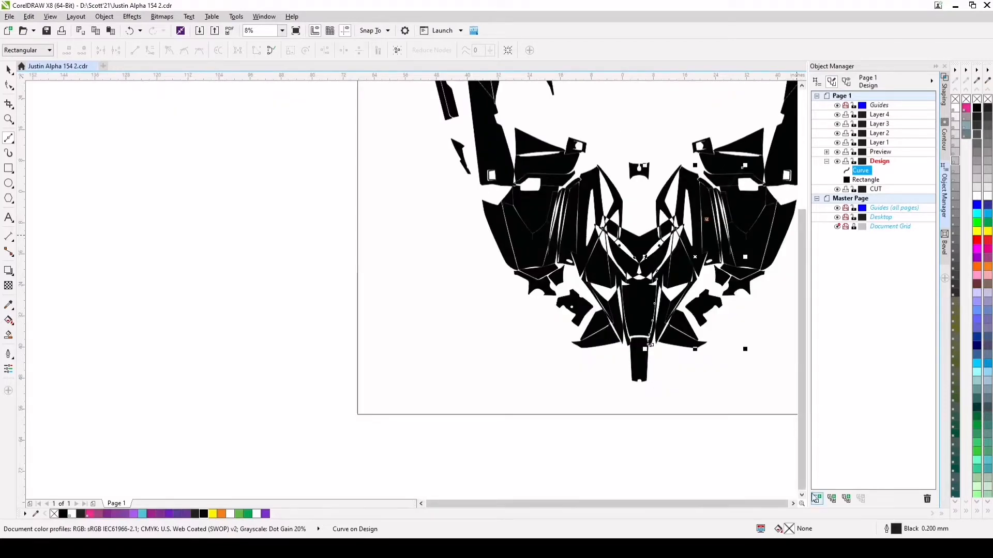
click(793, 504)
scroll(634, 162, up, 1)
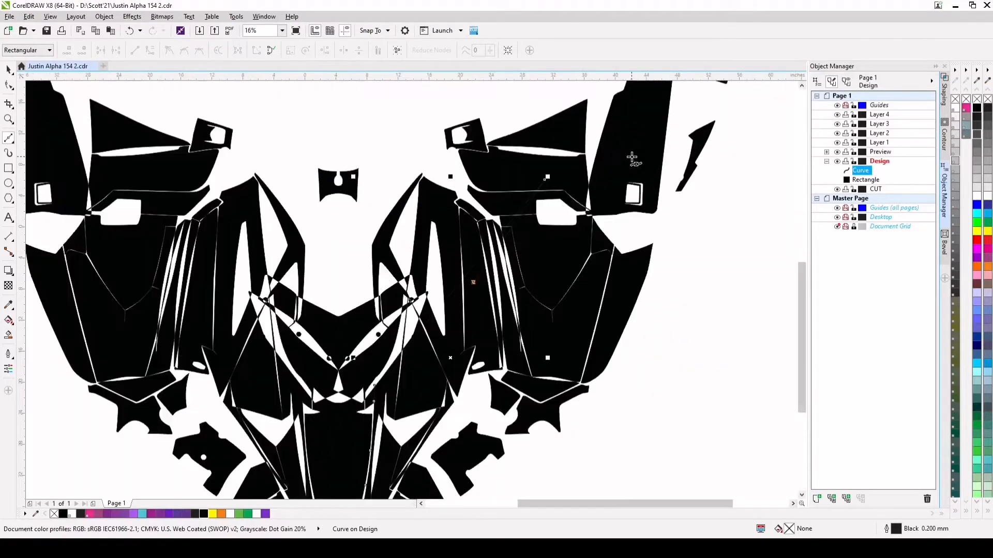
click(663, 91)
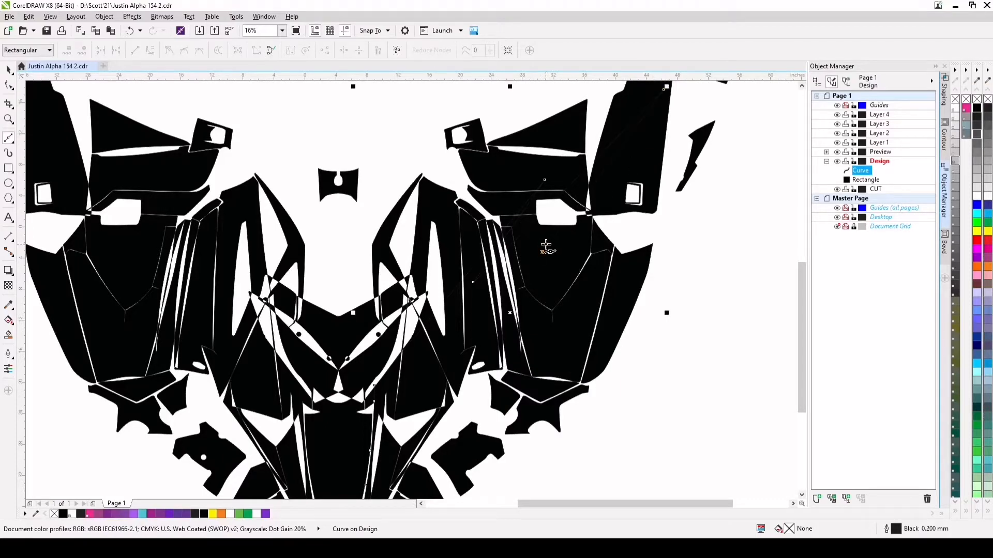
click(666, 174)
click(563, 307)
click(521, 315)
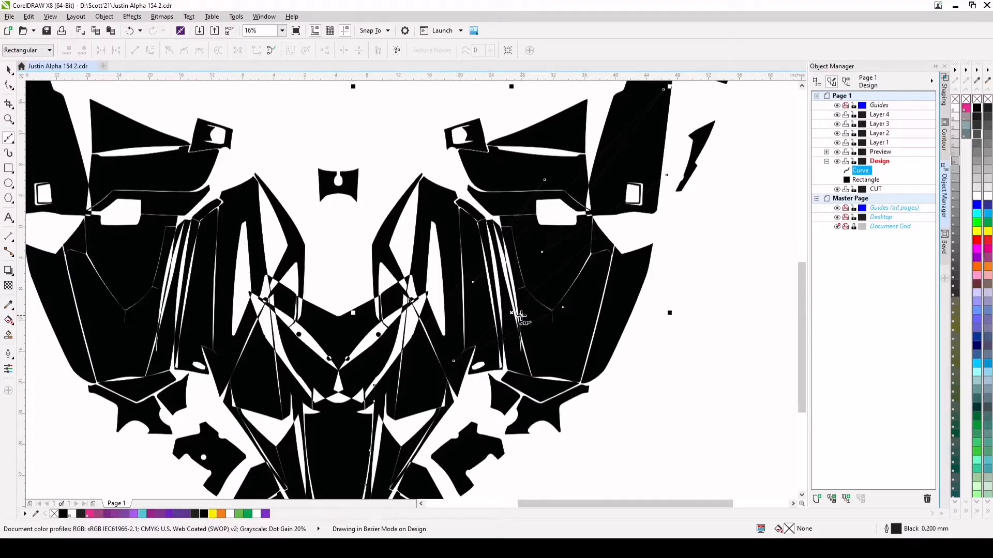
click(658, 261)
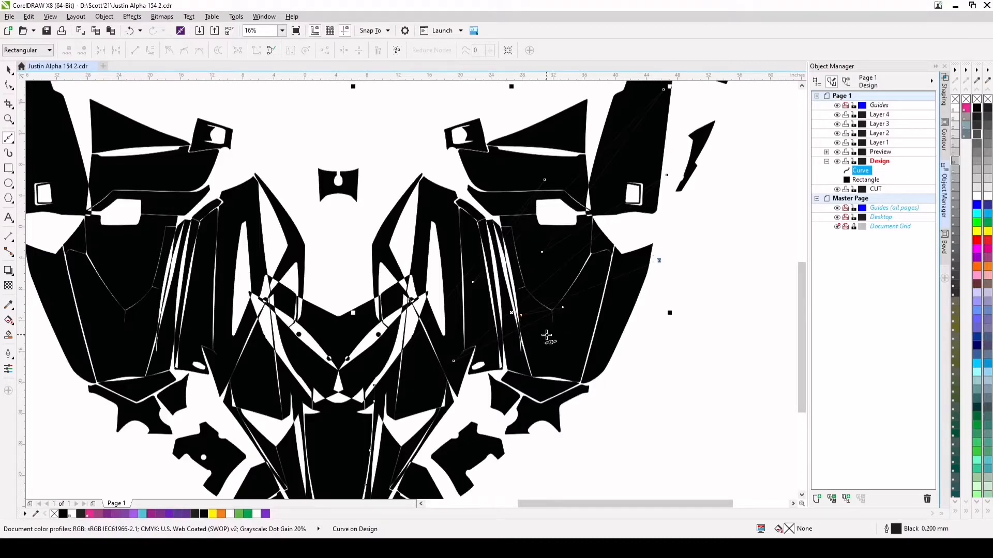
click(535, 342)
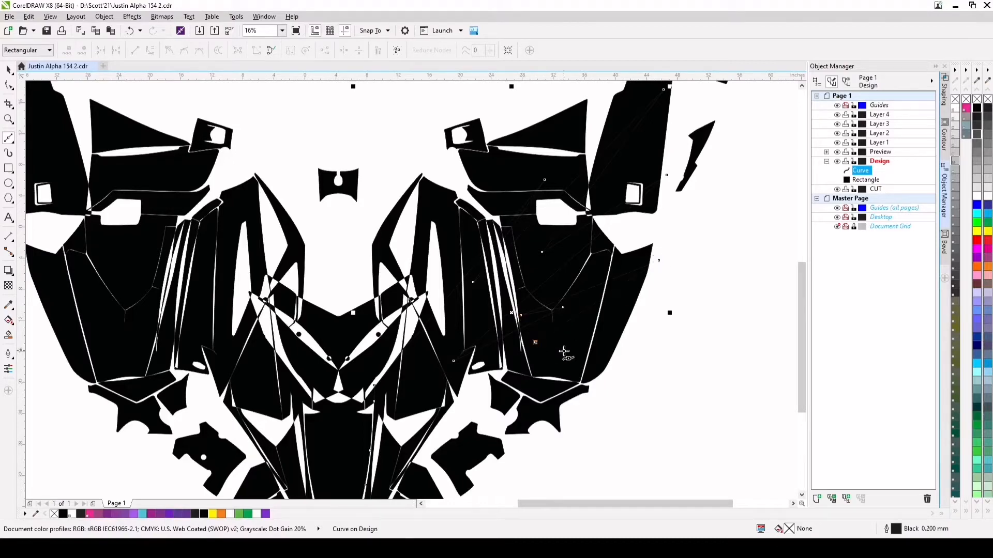
click(637, 314)
Run the curve around the outside of the lower right pieces and close it at its starting point, forming a shape about 40 by 59 inches
scroll(525, 471, down, 1)
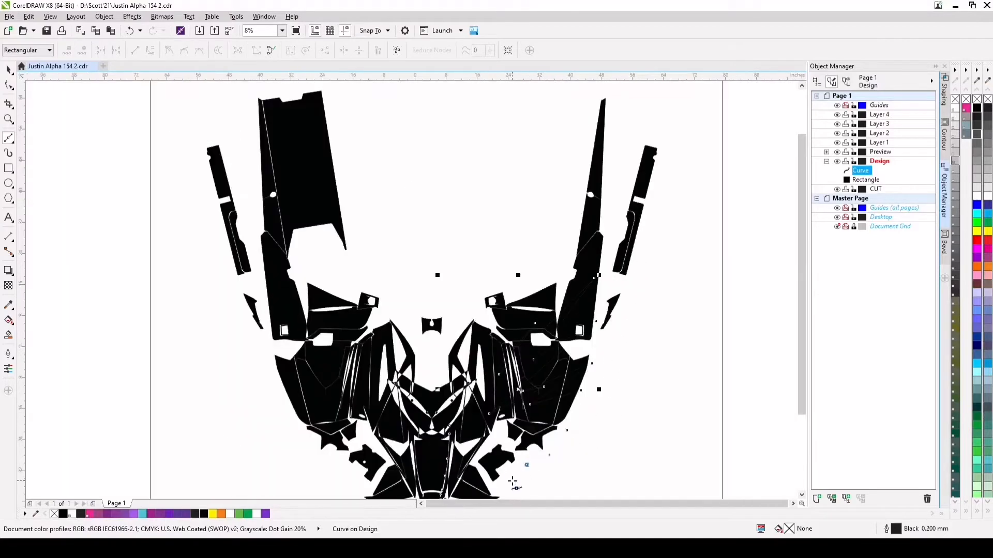
click(802, 495)
scroll(487, 423, up, 1)
click(523, 402)
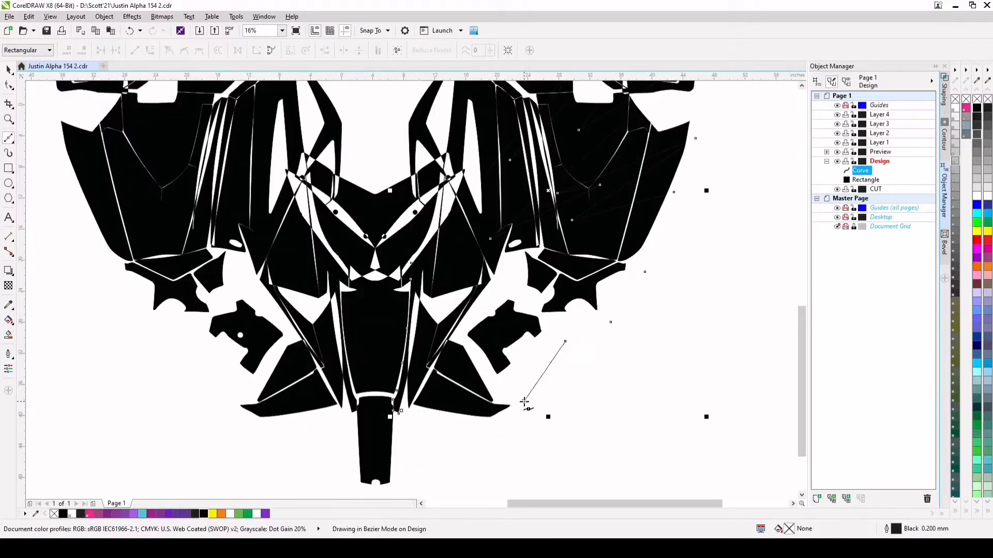
click(495, 425)
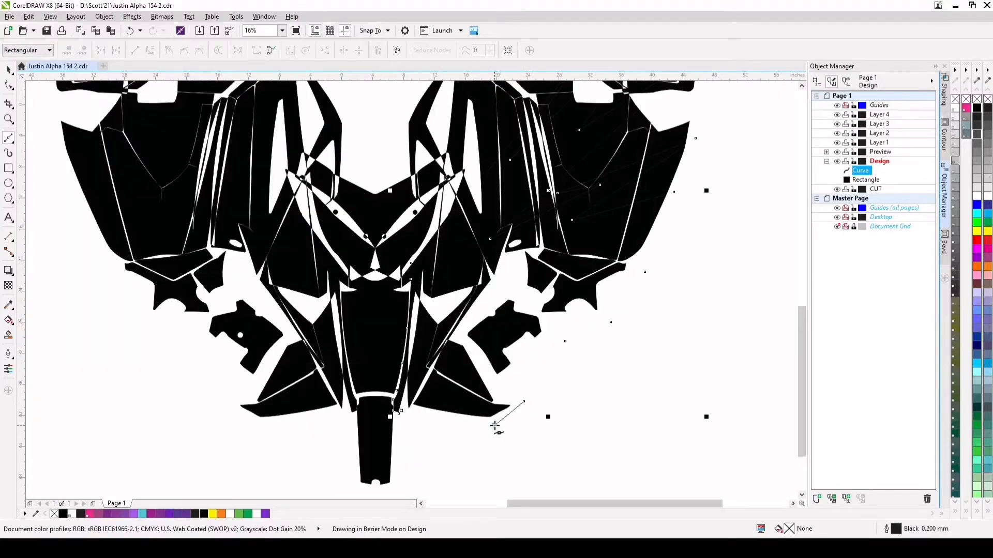
click(401, 411)
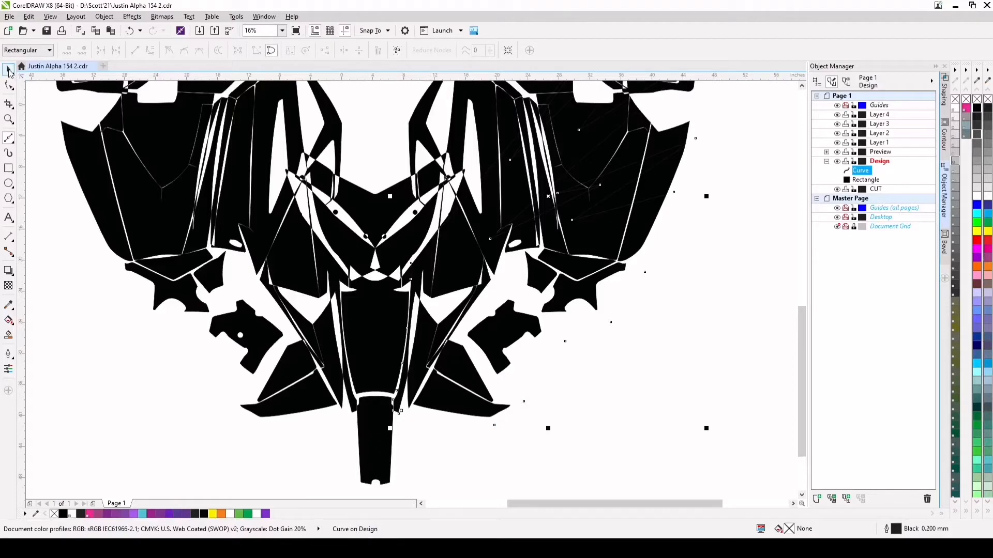
Delete the curve's two extra nodes between the narrow panel's upper tip and the tallest spike
click(9, 71)
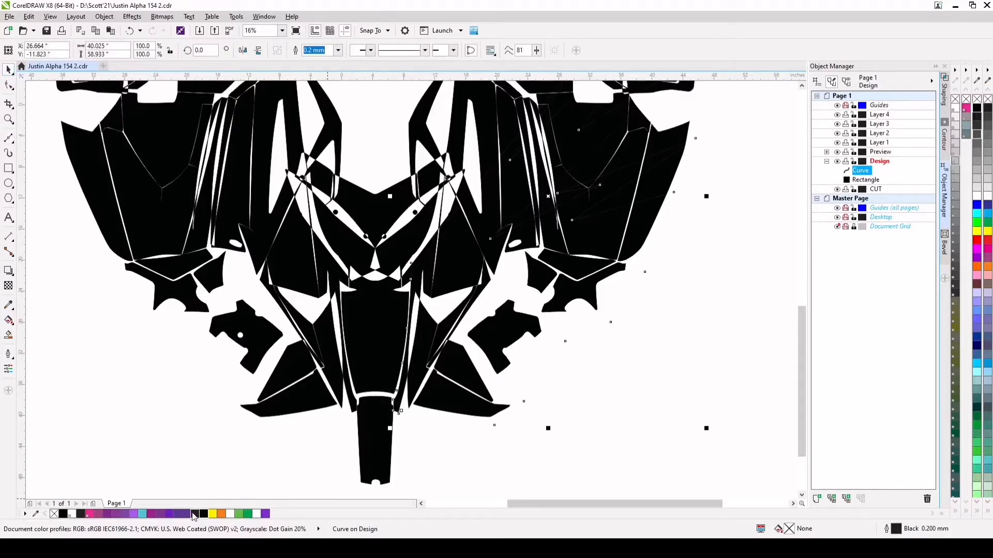
scroll(479, 352, down, 2)
scroll(544, 258, up, 2)
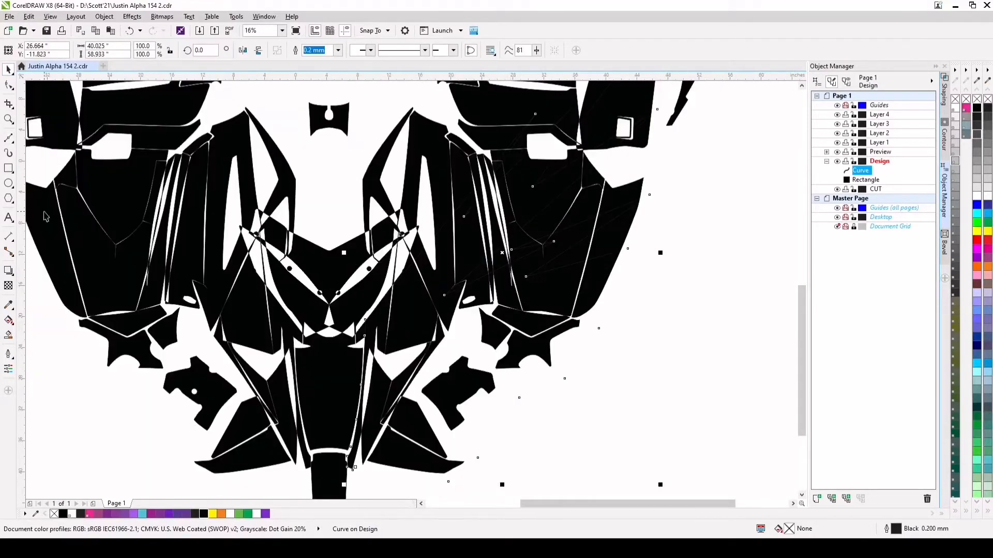
click(9, 86)
double_click(534, 114)
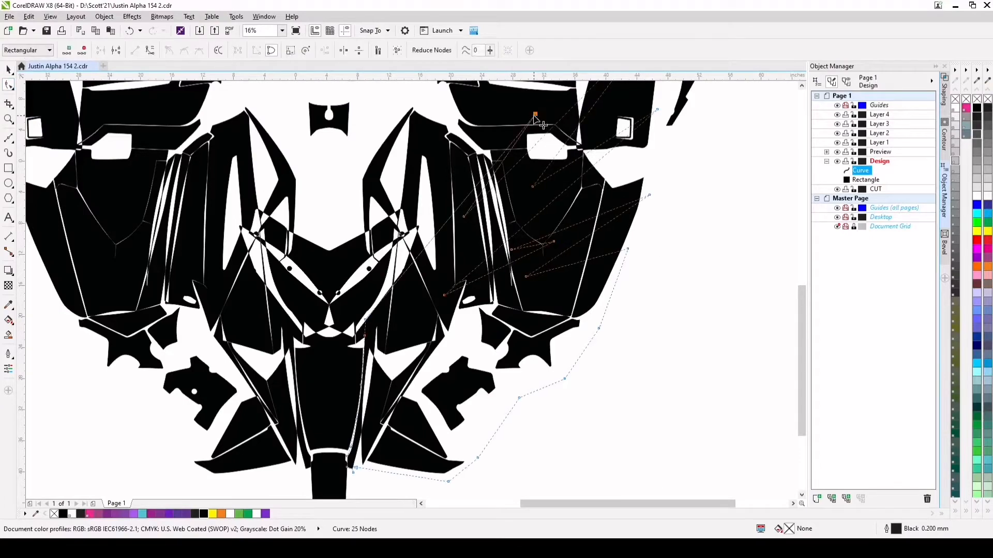
double_click(465, 217)
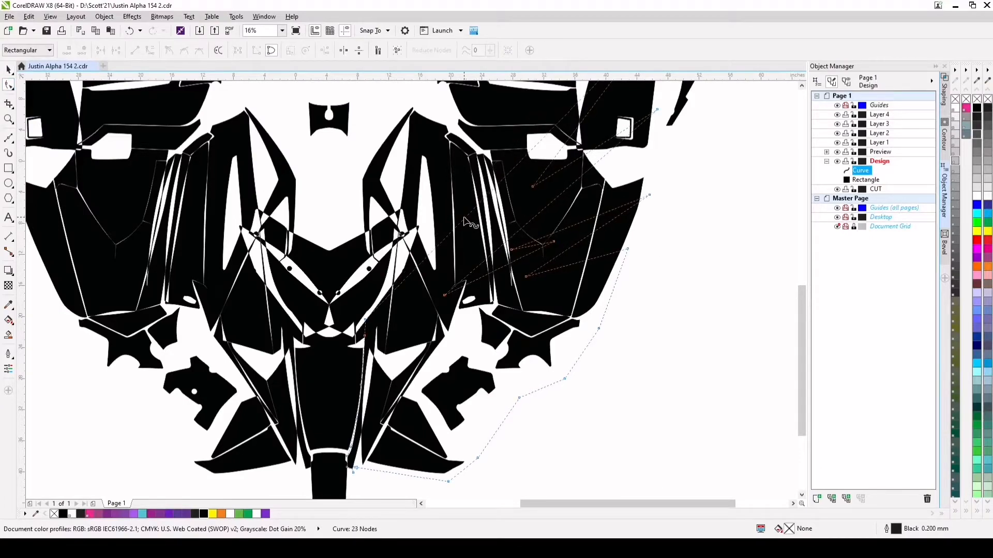
Fill the closed spiky curve with purple (R122 G45 B203)
scroll(476, 225, down, 2)
click(8, 70)
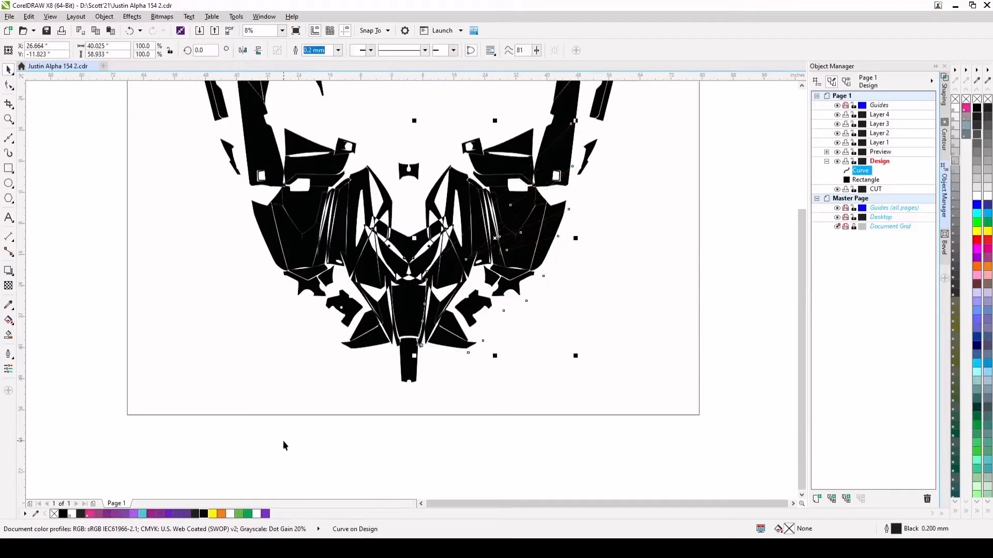
click(266, 513)
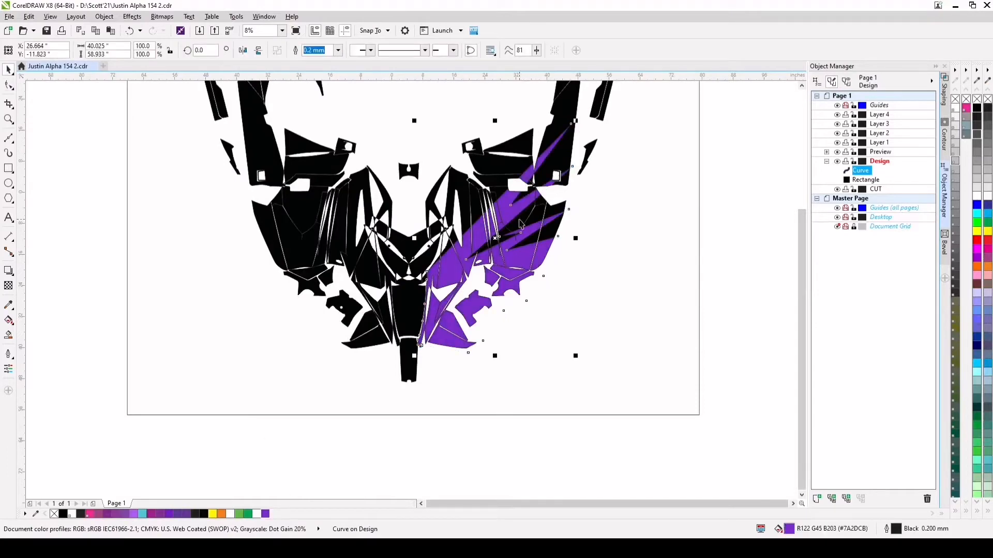
scroll(518, 199, up, 1)
scroll(517, 215, down, 1)
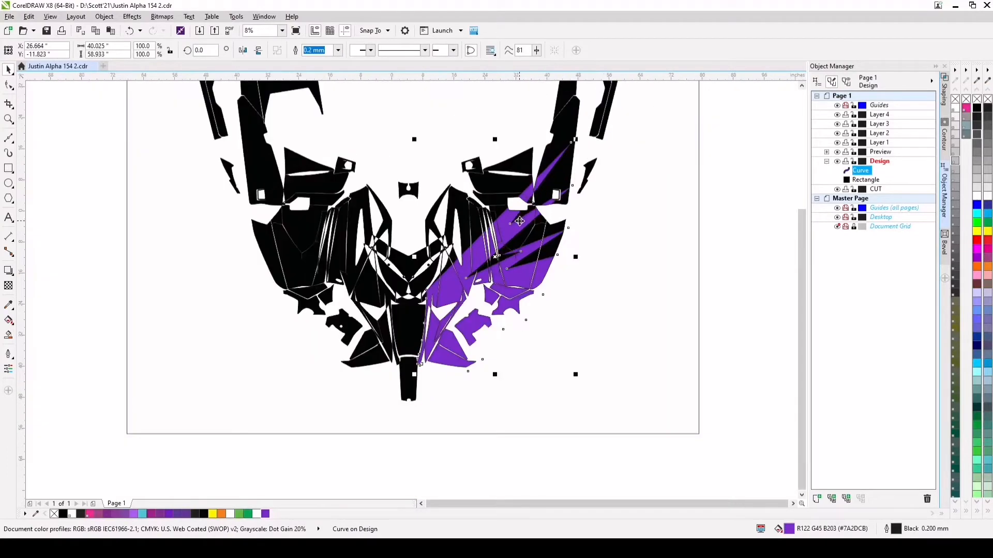
scroll(523, 243, up, 1)
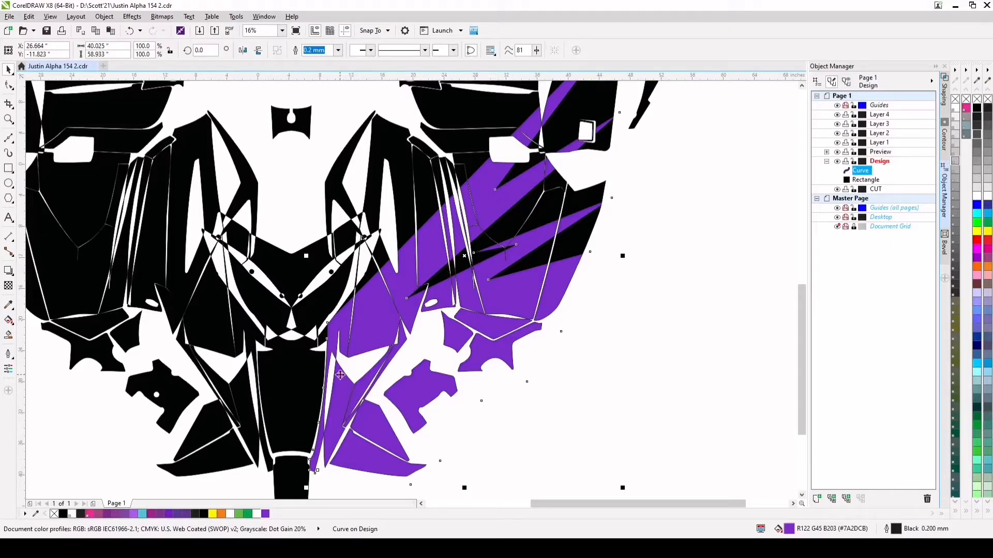
scroll(331, 346, up, 3)
scroll(369, 280, down, 4)
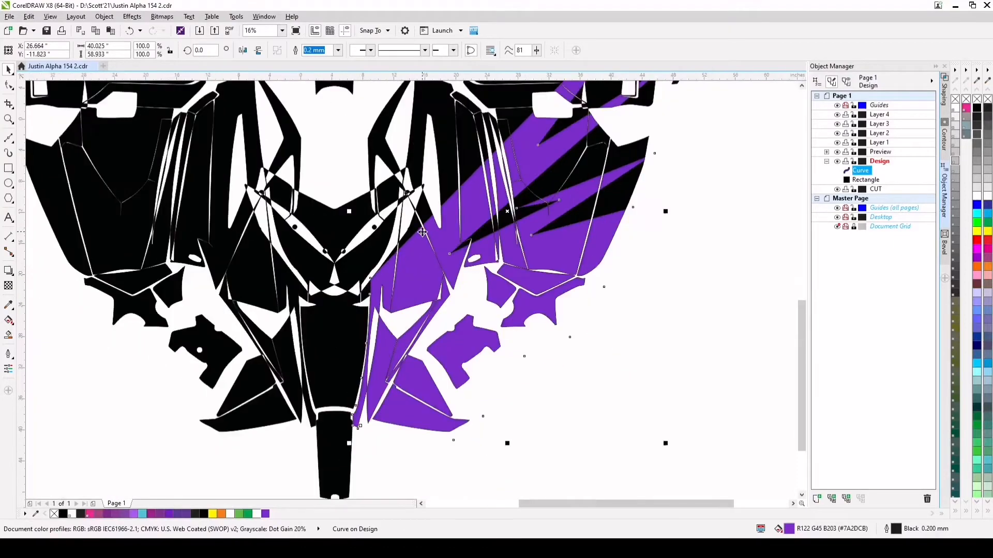
scroll(475, 209, up, 1)
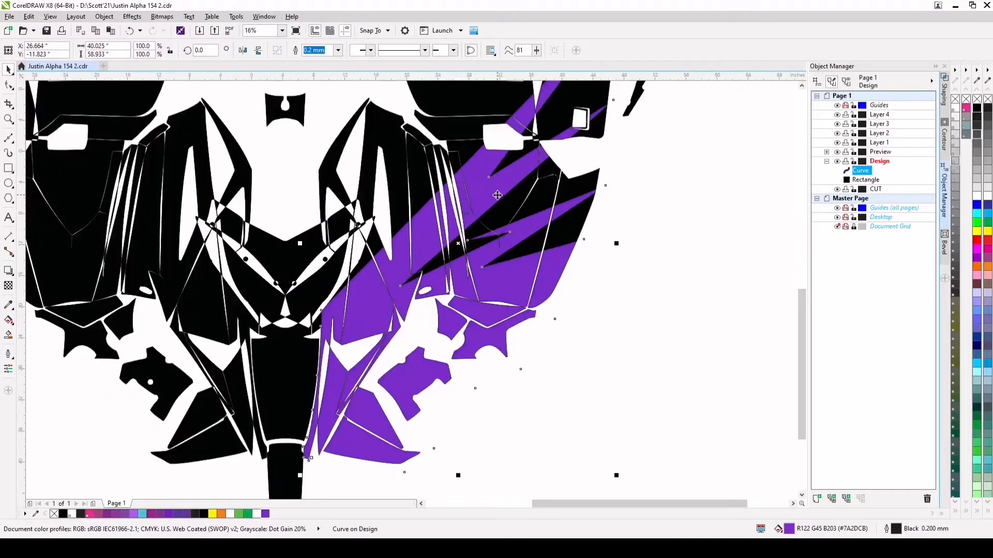
scroll(493, 196, down, 1)
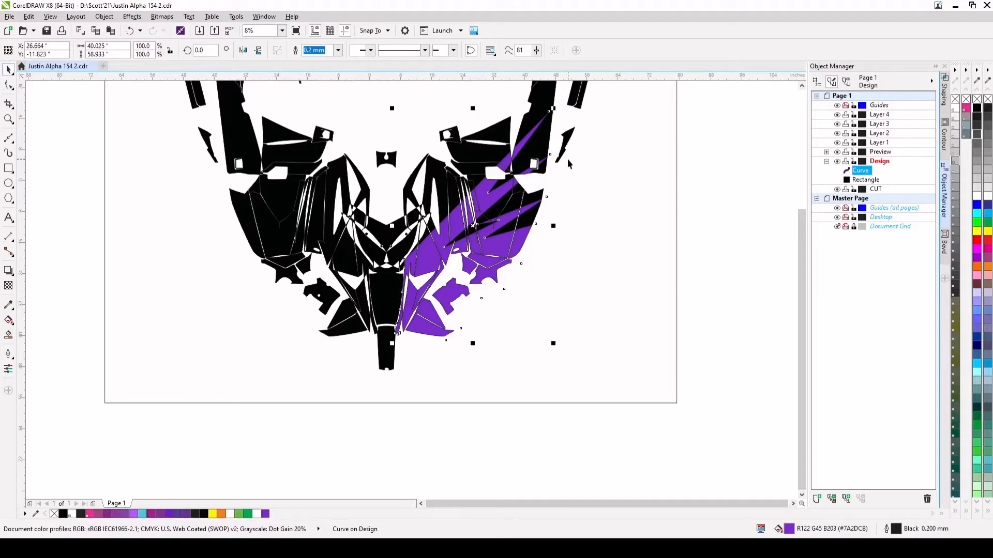
Apply a one-step inside contour with a 0.25" offset to the purple spiky shape and break the contour group apart
click(942, 146)
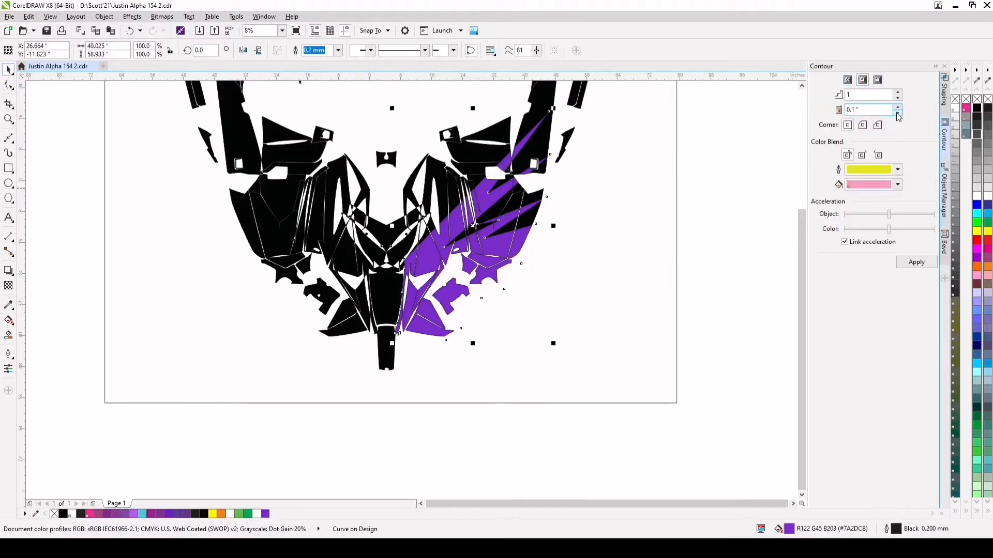
drag(892, 111, 813, 118)
key(BackSpace)
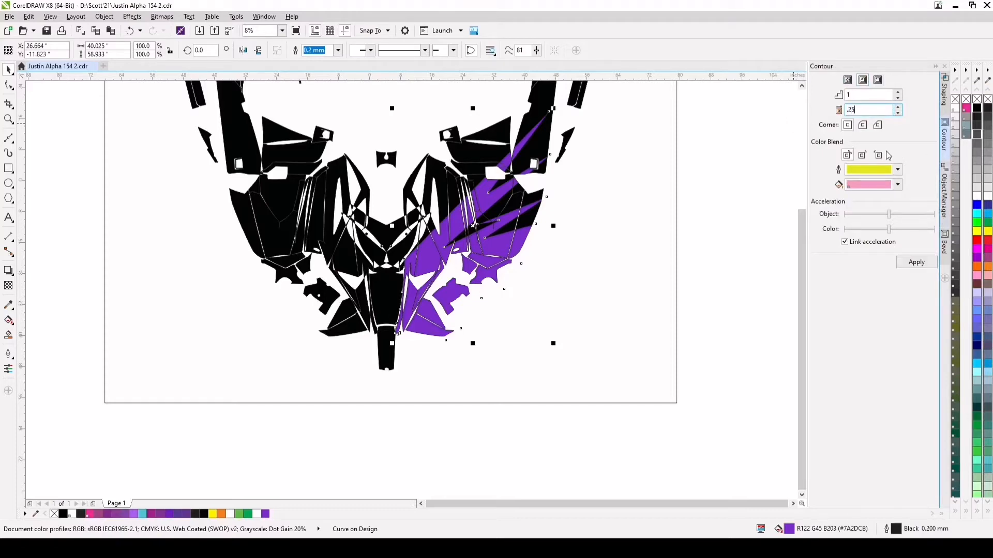
click(916, 262)
scroll(483, 201, up, 3)
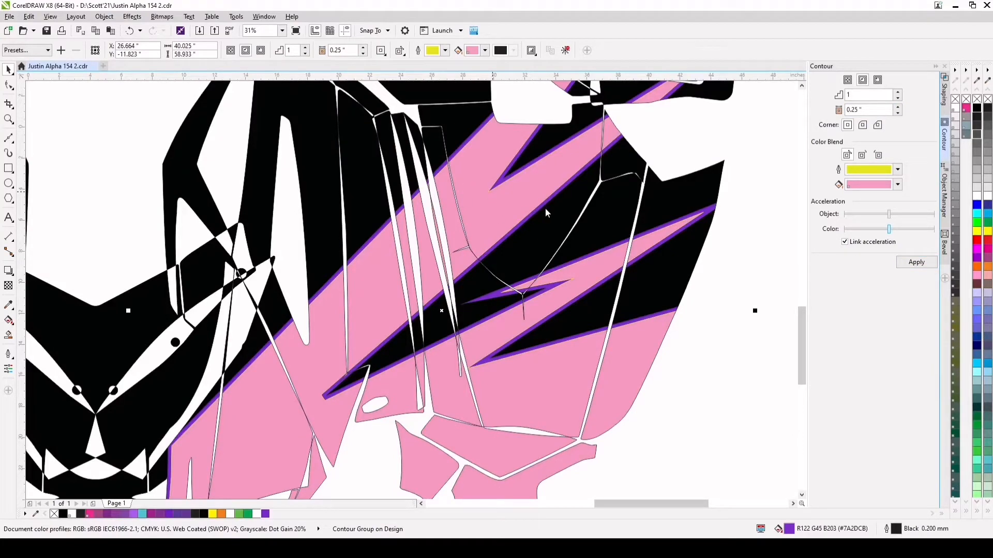
key(ctrl+k)
scroll(519, 198, down, 2)
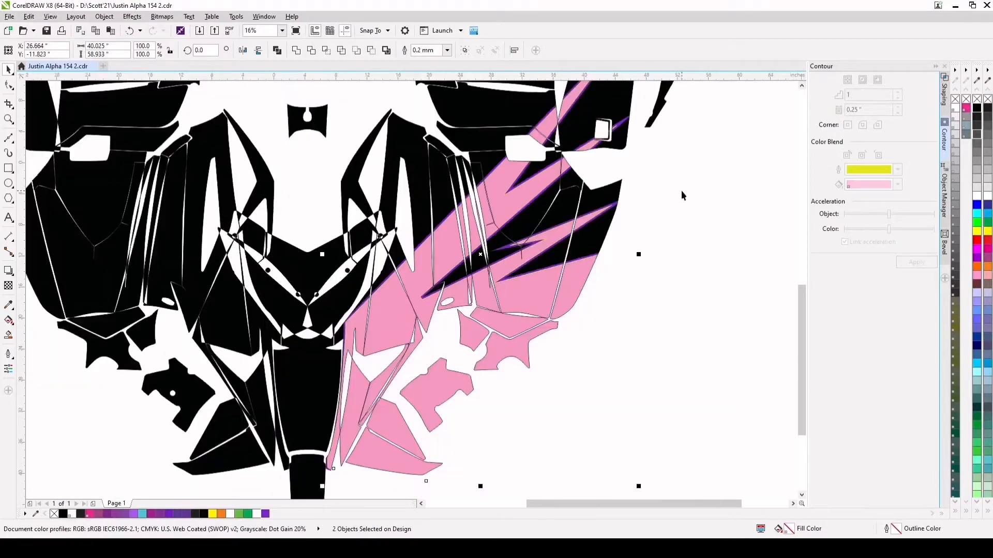
Fill the inner contour curve with light purple (R174 G92 B239) and remove its outline
click(581, 219)
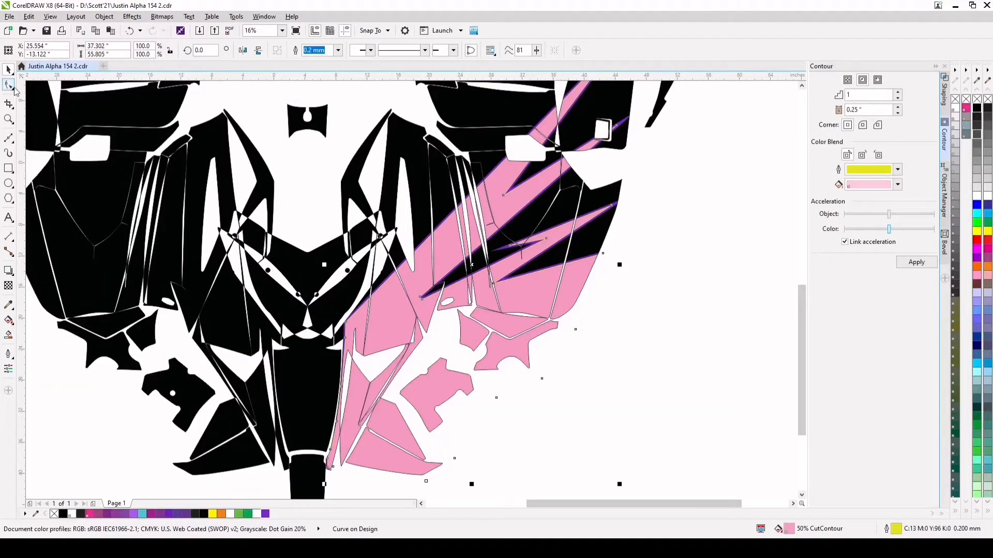
click(8, 88)
click(9, 70)
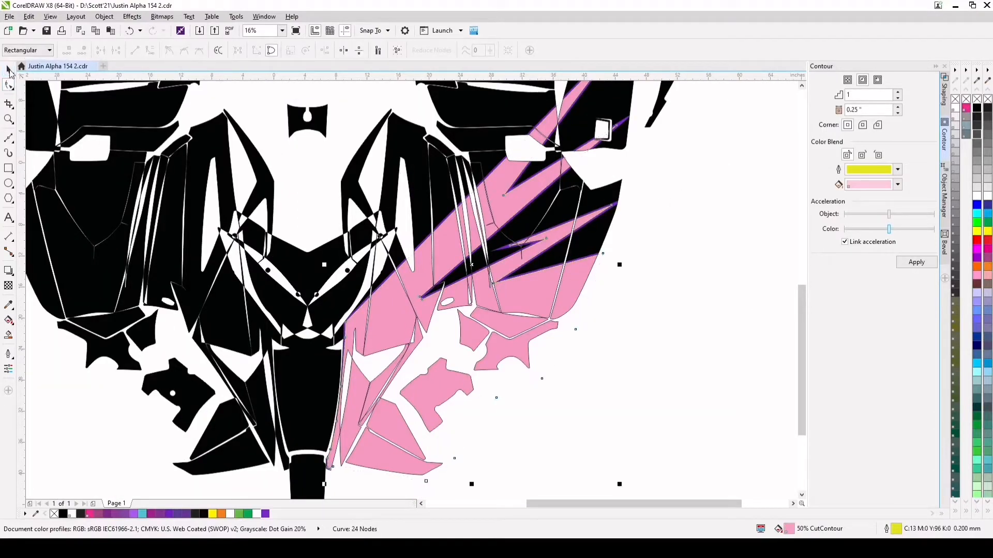
click(135, 514)
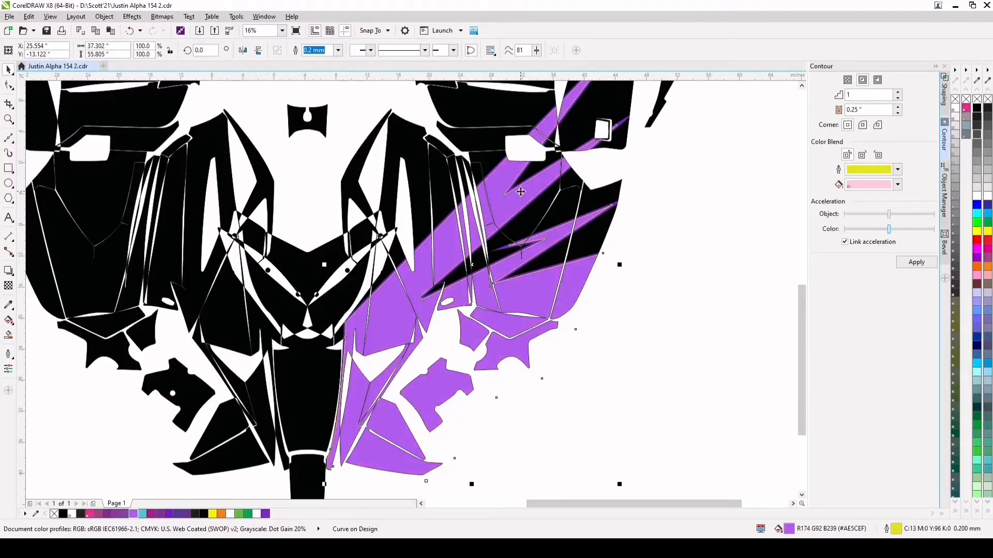
scroll(503, 180, up, 3)
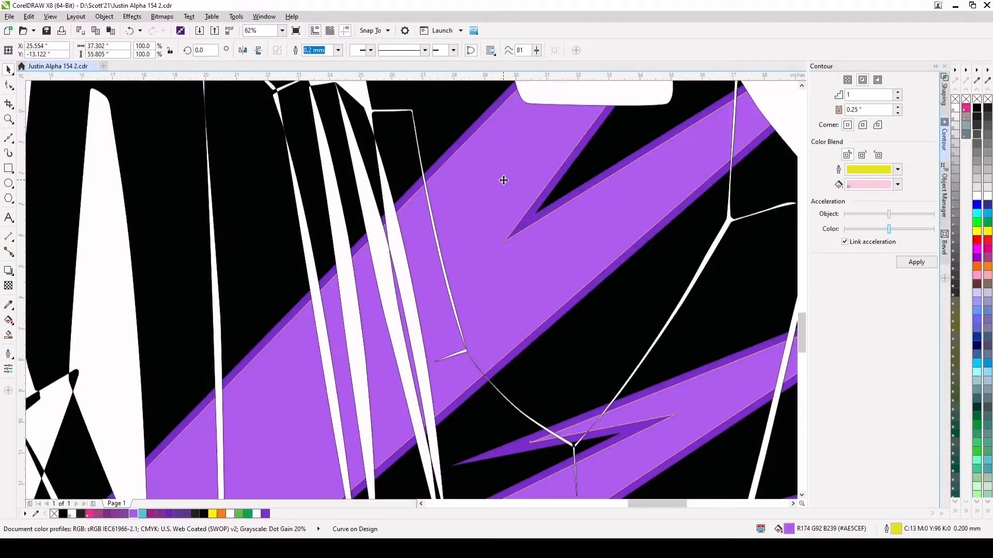
right_click(965, 100)
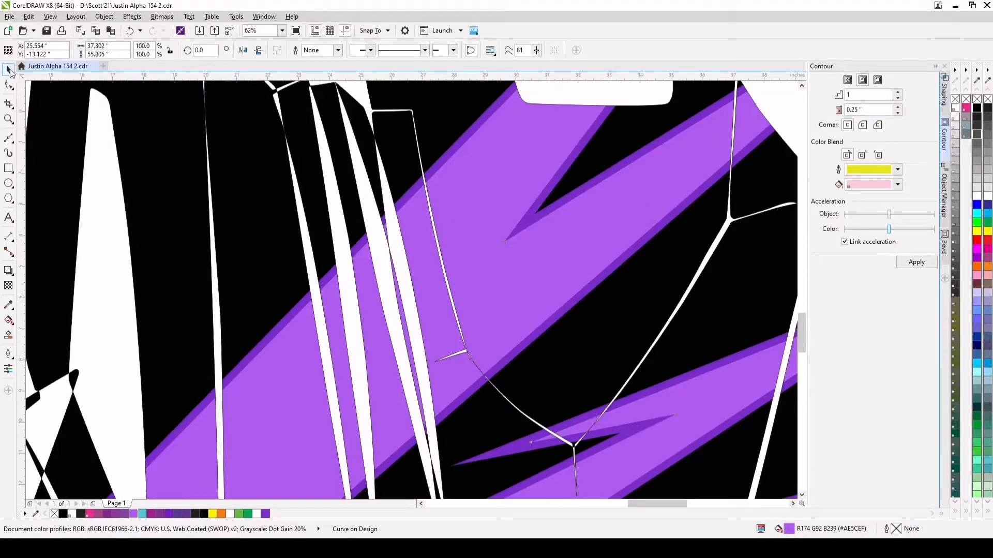
Fill the outer spiky shape with light purple (R174 G92 B239) and the inner curve with dark purple (R122 G45 B203)
click(442, 164)
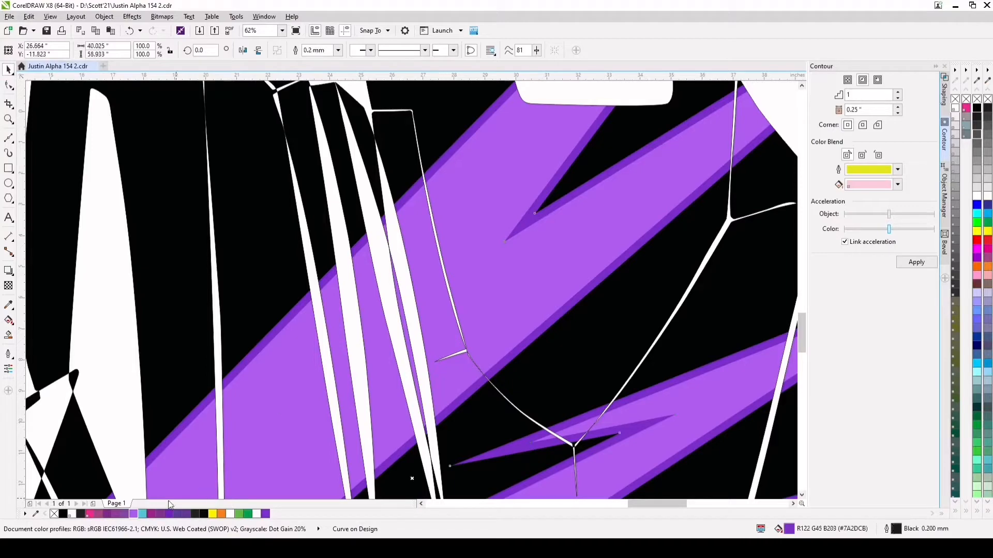
click(135, 517)
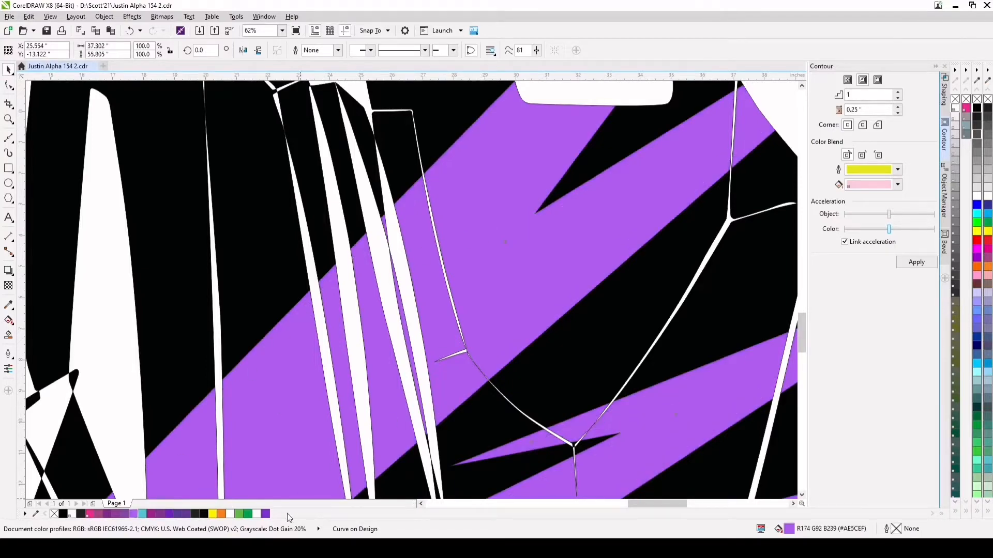
click(264, 516)
scroll(492, 251, down, 2)
scroll(516, 256, up, 1)
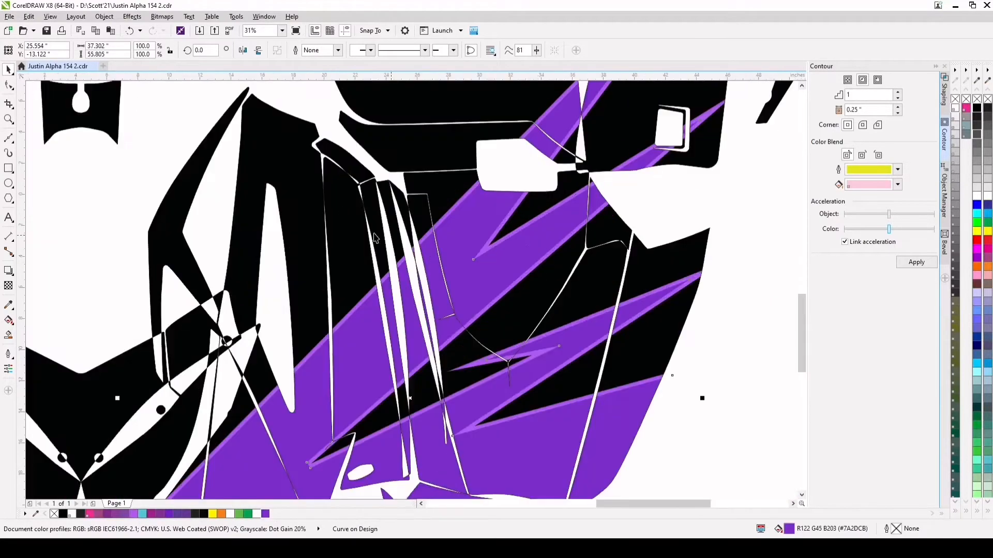
Delete the node at the inner curve's left corner beside the nose panel and move the adjacent node up
click(9, 85)
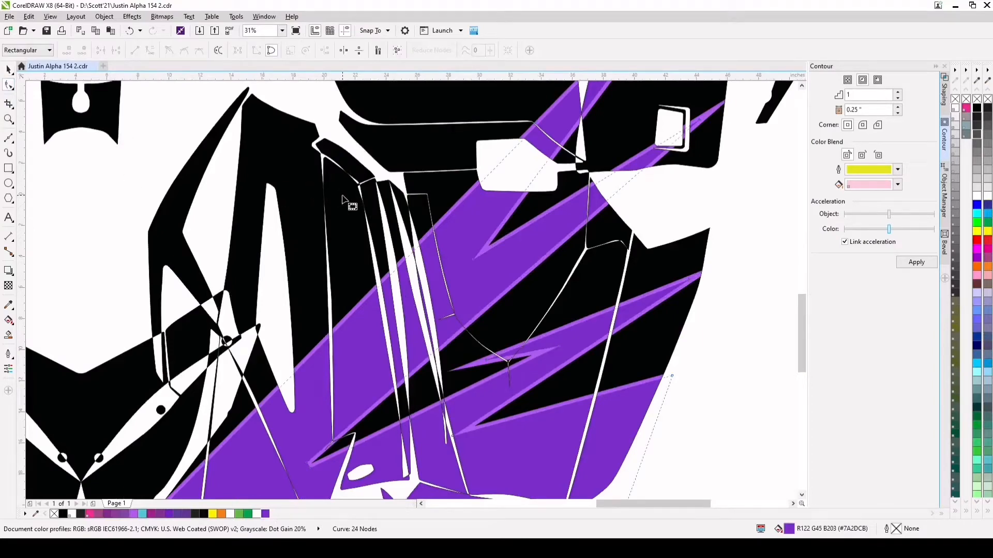
scroll(482, 240, down, 2)
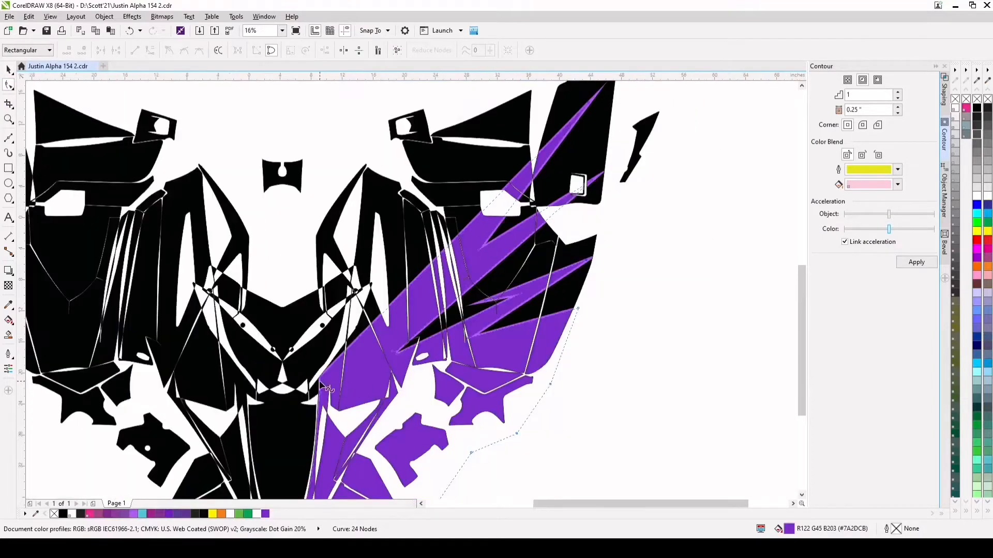
scroll(322, 389, up, 2)
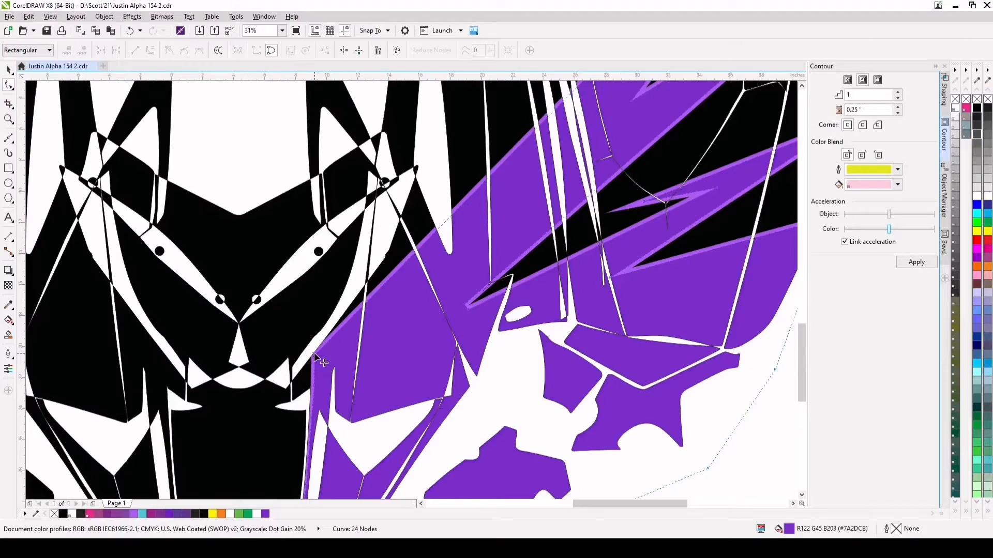
key(Delete)
scroll(371, 369, down, 1)
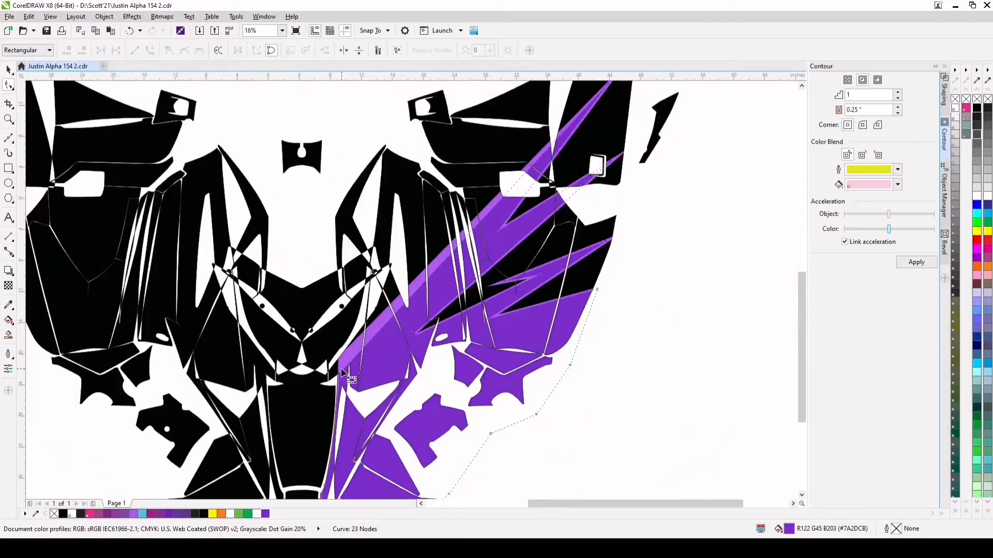
scroll(348, 378, up, 1)
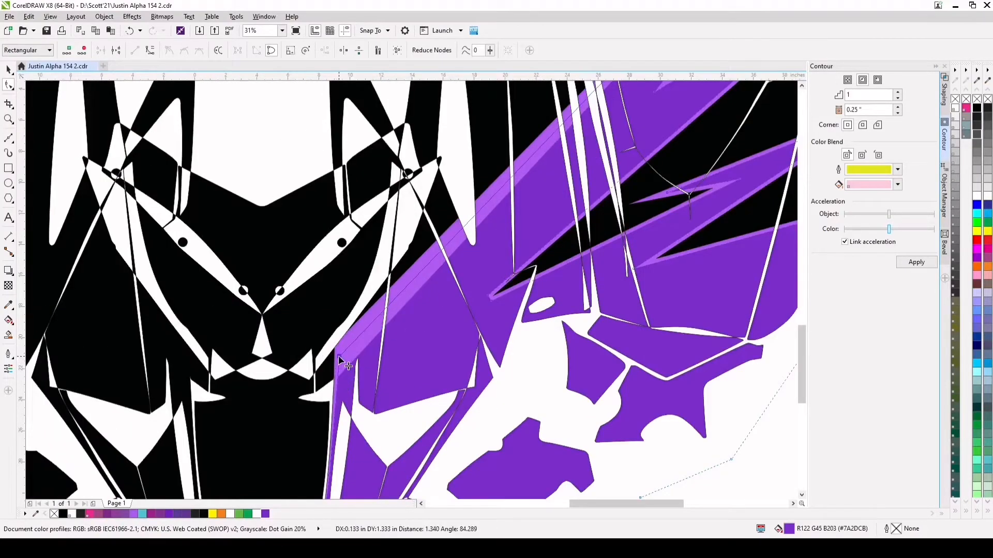
scroll(338, 356, down, 1)
scroll(490, 257, up, 1)
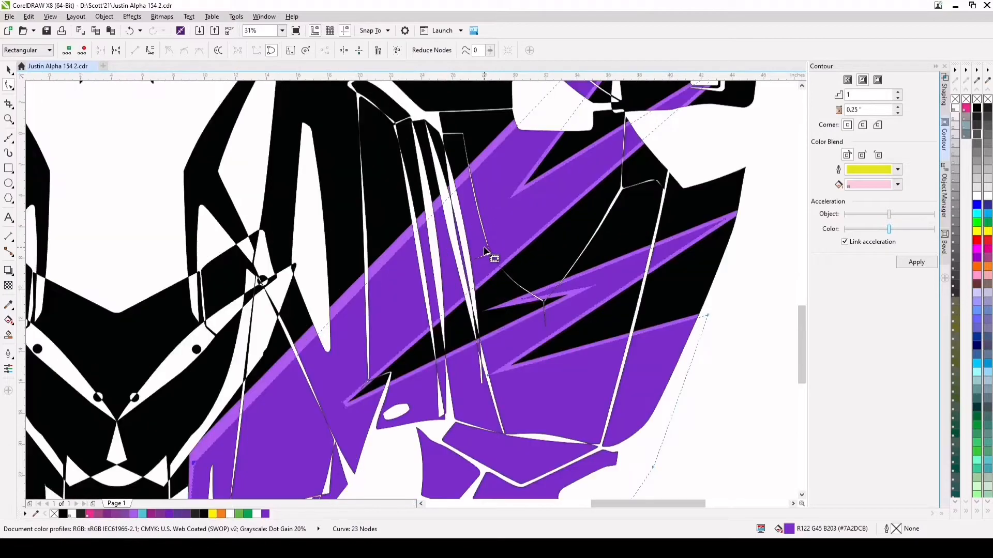
Add two nodes on the inner curve's long left edge to form a narrow notch, and deepen the notch between the two upper spikes
scroll(335, 342, down, 1)
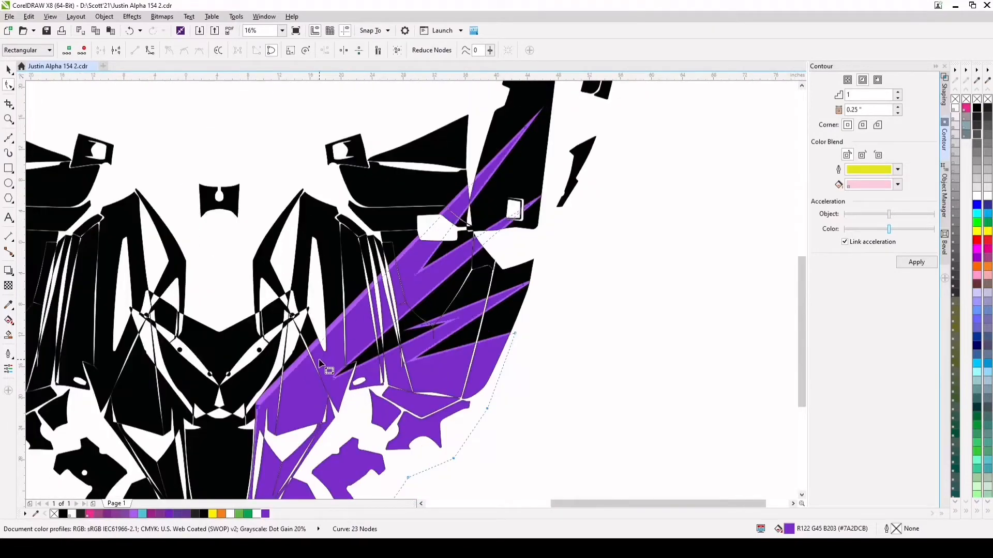
click(274, 399)
double_click(272, 395)
click(295, 369)
drag(271, 395, 372, 311)
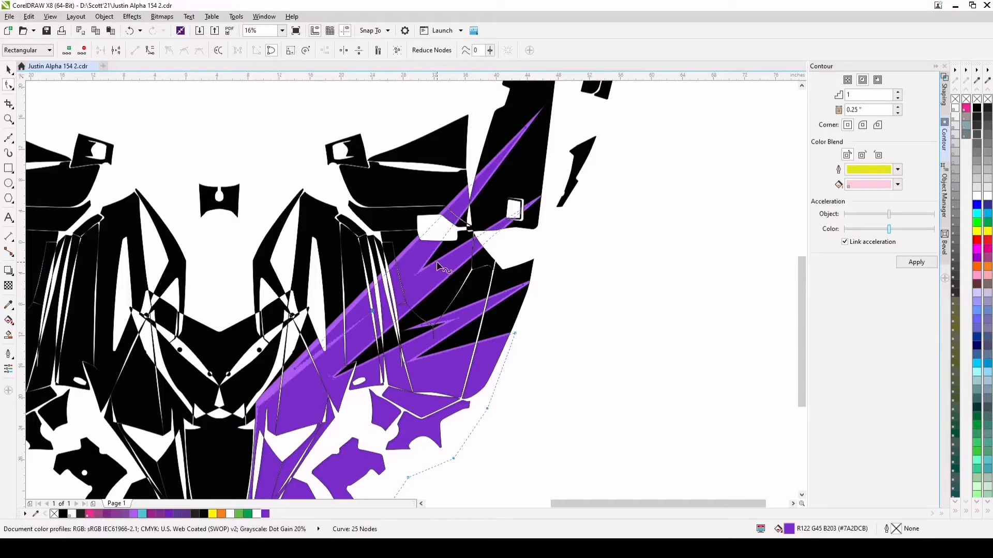
drag(414, 278, 391, 292)
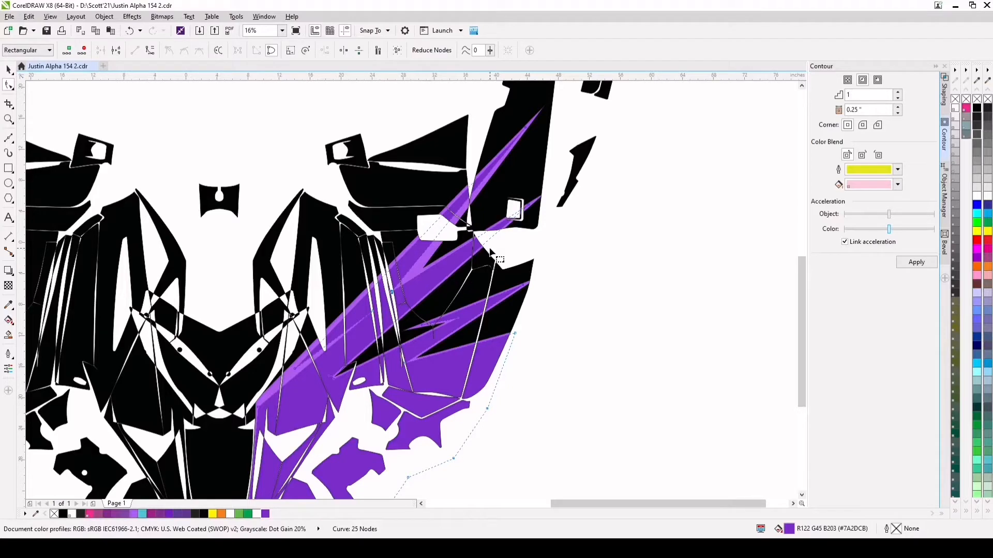
Add three nodes on the upper edge of the inner curve's second spike and pull one inward to form a narrow notch
click(457, 252)
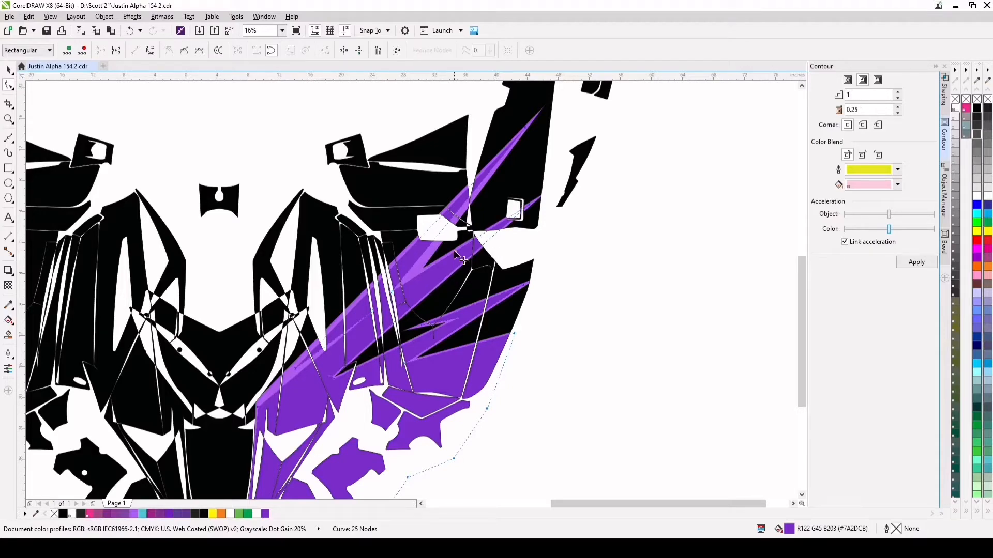
scroll(452, 251, up, 3)
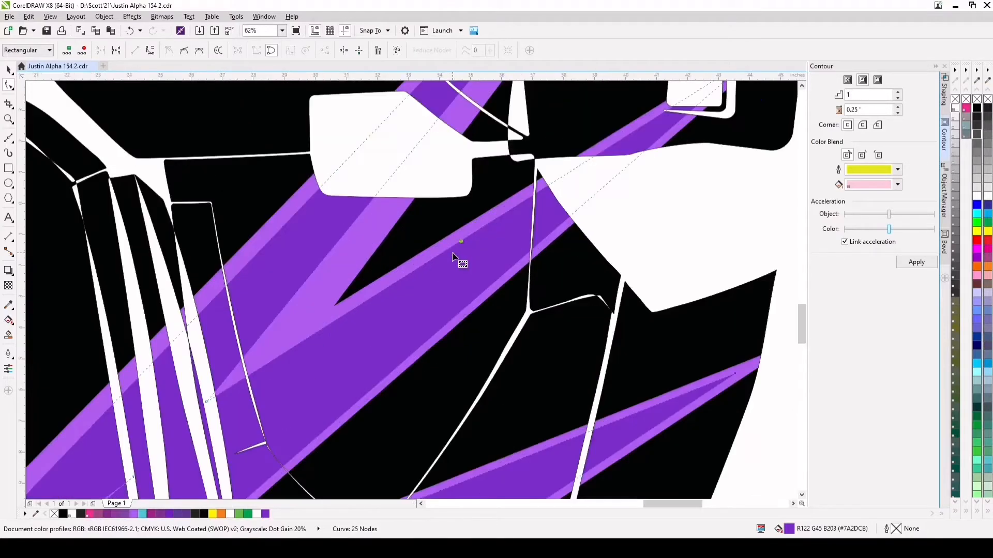
double_click(480, 228)
drag(480, 231, 348, 372)
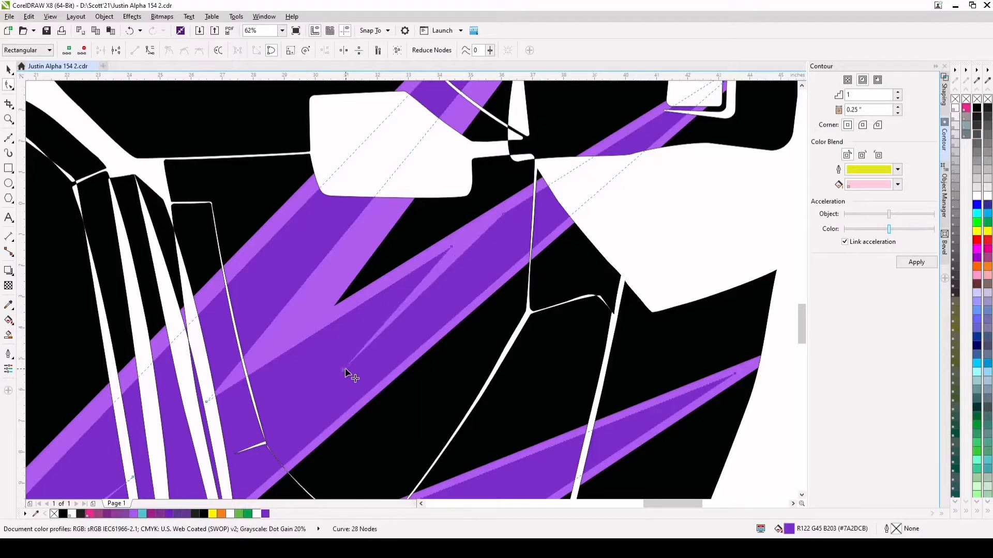
scroll(414, 337, down, 5)
Move the outer added node on the second spike's upper edge further toward the spike's tip
scroll(399, 389, up, 2)
scroll(401, 317, up, 2)
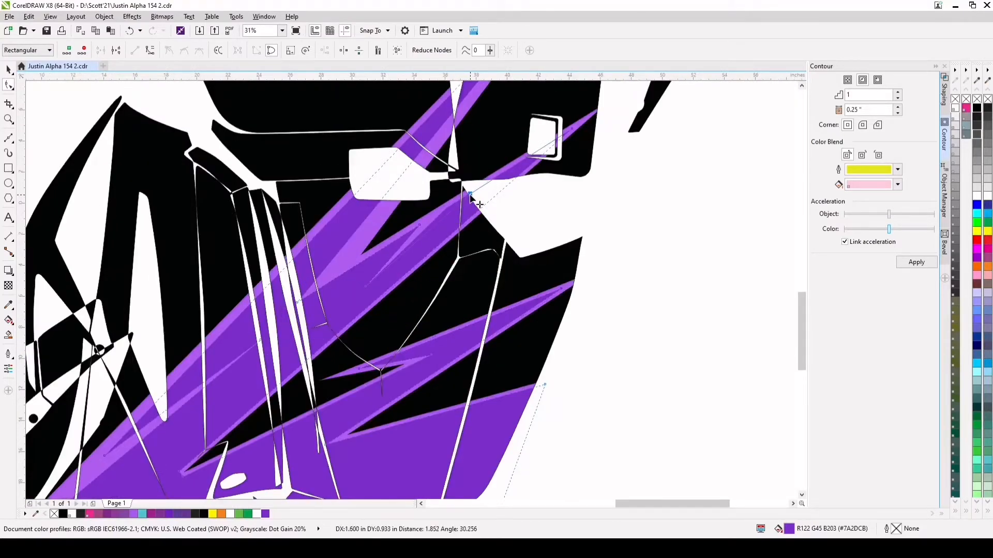
scroll(480, 219, down, 1)
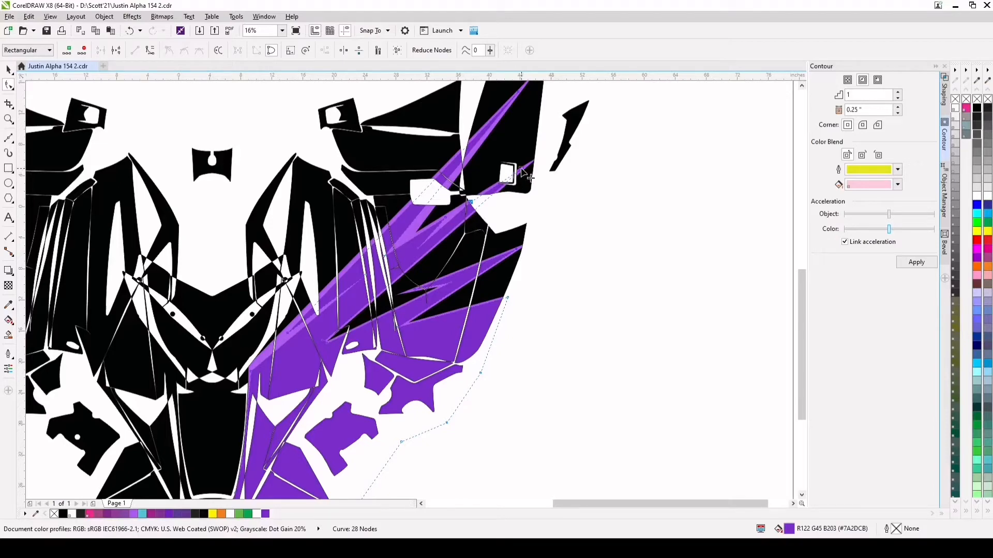
click(494, 187)
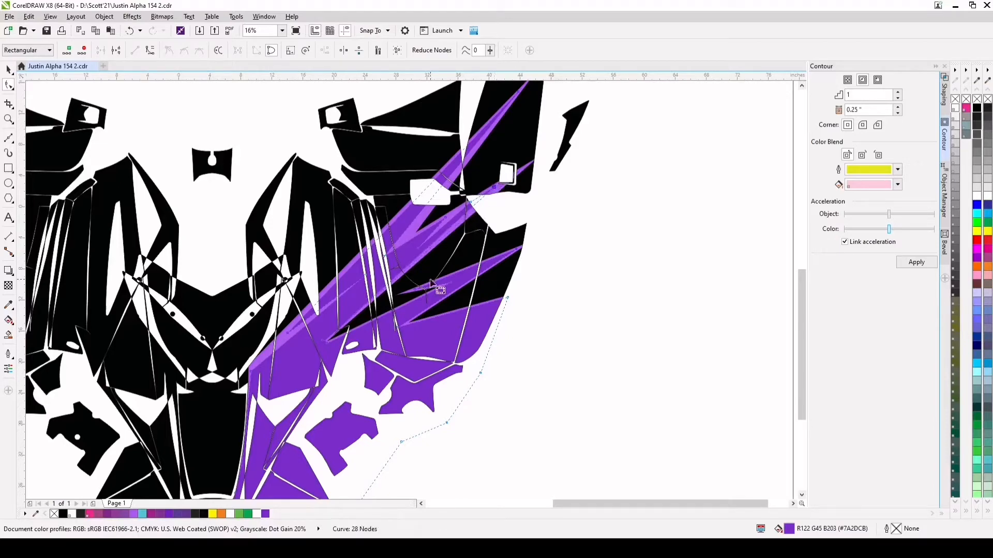
Deepen the inner curve's notch below the second spike by moving its node down toward the nose panels
scroll(329, 343, up, 2)
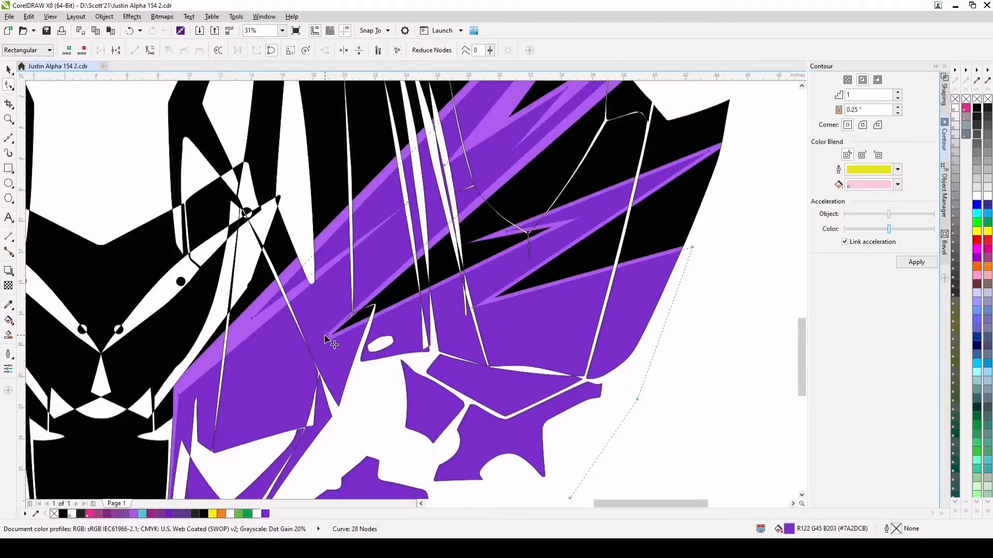
drag(324, 336, 275, 373)
scroll(282, 373, down, 1)
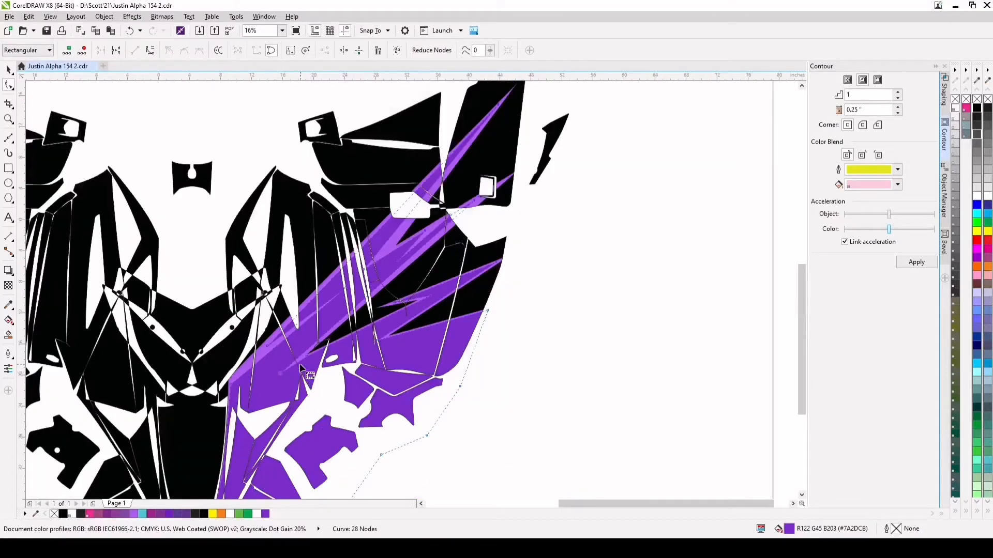
Delete one node near the inner curve's small side spike and deepen the two lower notches by moving their nodes further into the shape
scroll(433, 294, up, 1)
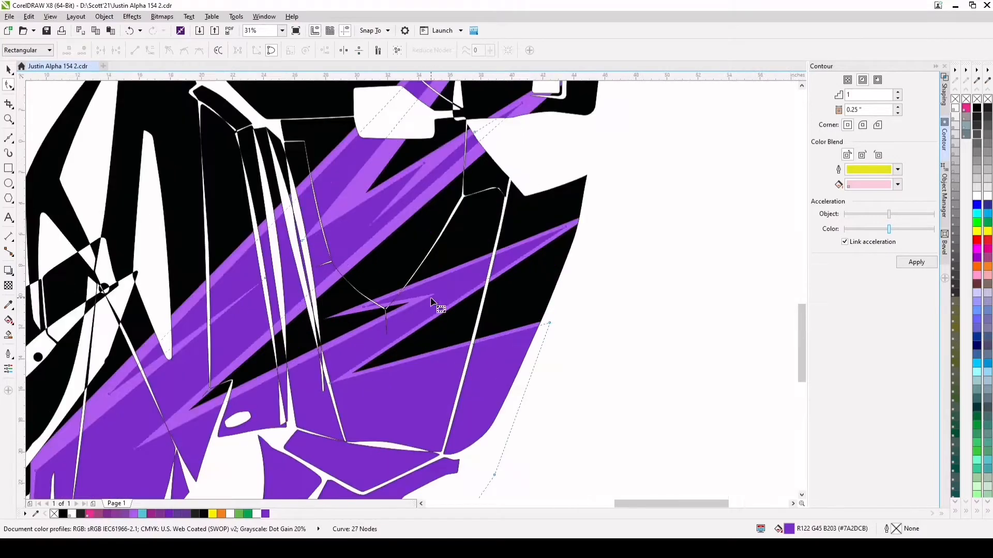
drag(432, 293, 463, 283)
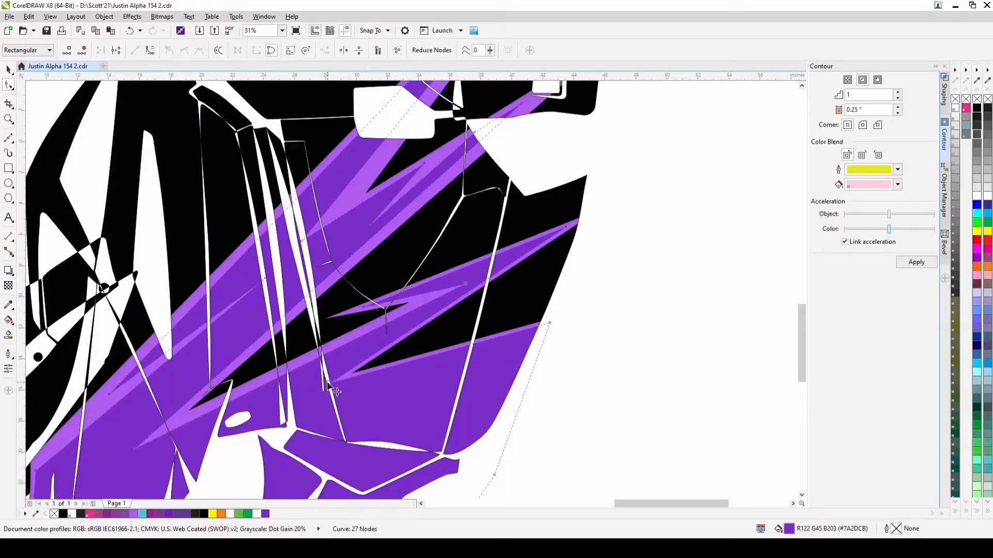
drag(329, 382, 298, 398)
scroll(387, 374, down, 2)
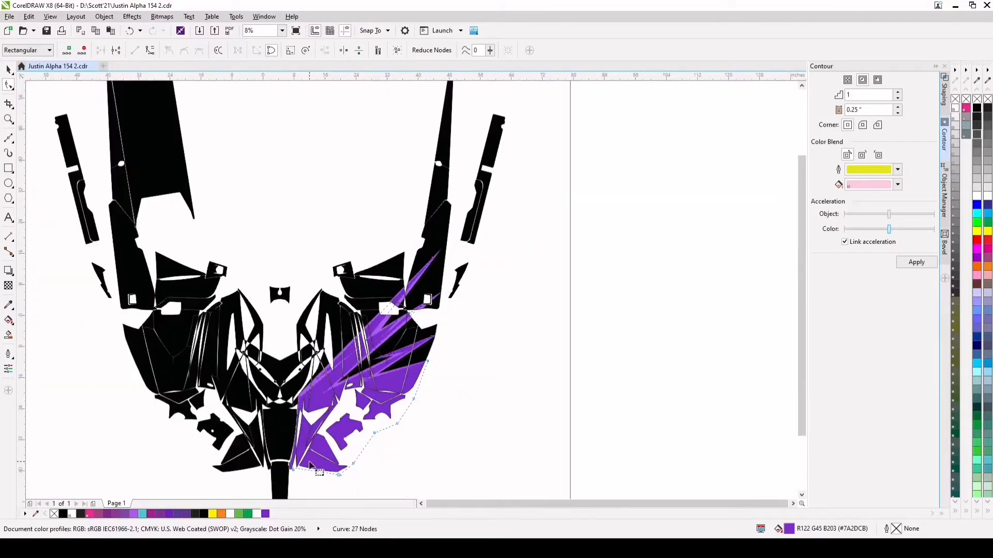
Move the inner curve's nodes outward at the lower tip of the narrow strip beside the nose panel, covering the lighter purple
scroll(294, 474, up, 2)
scroll(282, 446, up, 2)
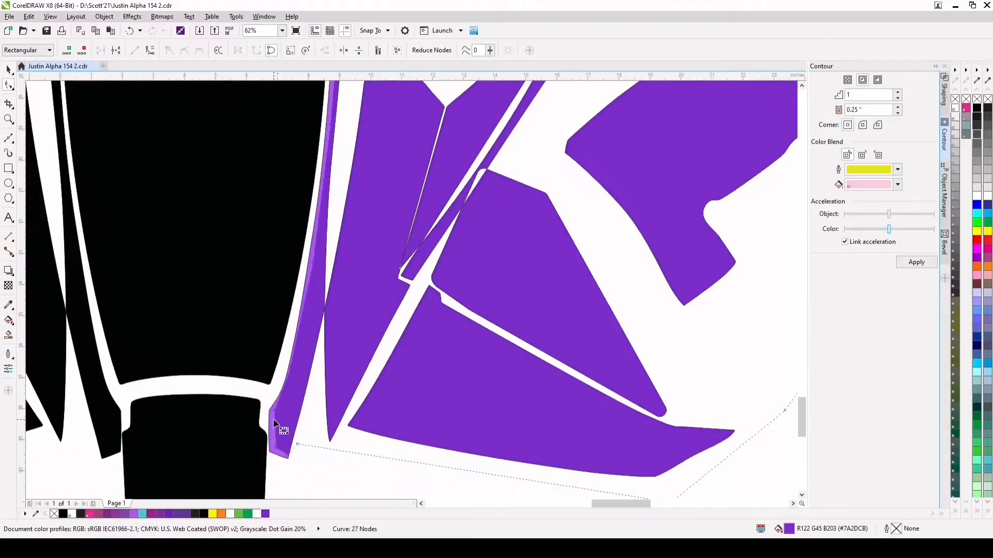
drag(274, 411, 287, 377)
scroll(283, 444, up, 2)
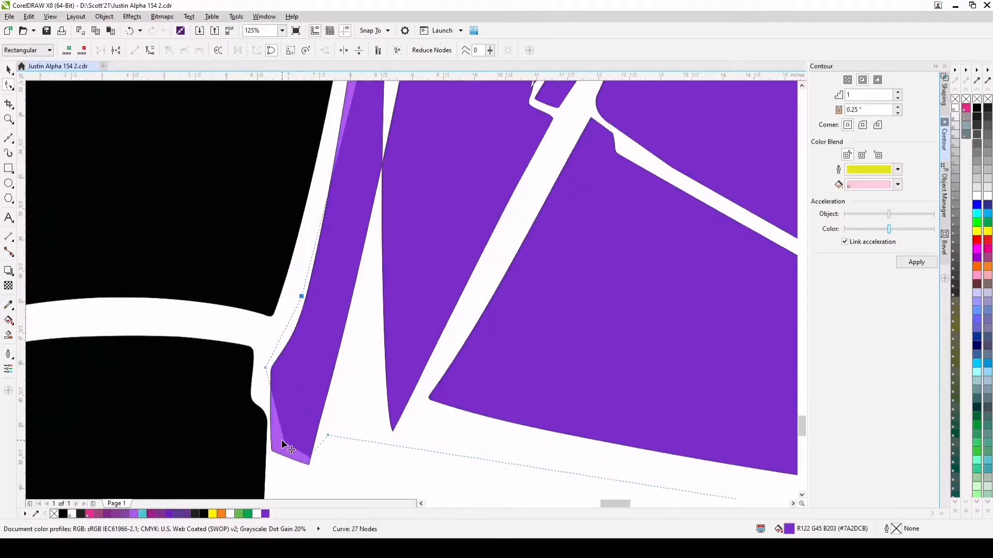
drag(280, 446, 268, 458)
mouse_move(328, 436)
mouse_down()
mouse_move(321, 460)
mouse_move(327, 455)
mouse_up()
Move three inner curve nodes up along the nose panel's side outward so the dark purple covers the strip's lighter edge
scroll(314, 461, down, 2)
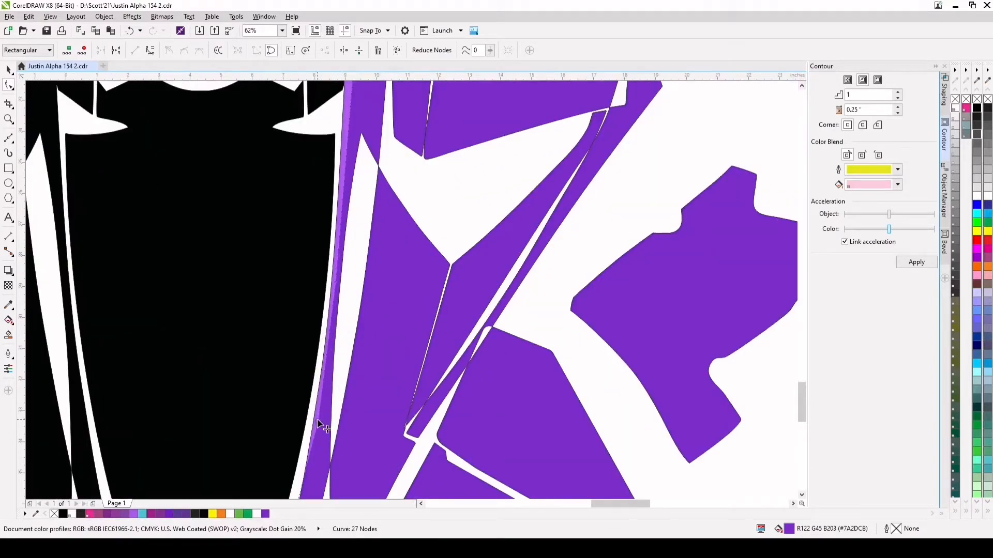
drag(317, 419, 311, 414)
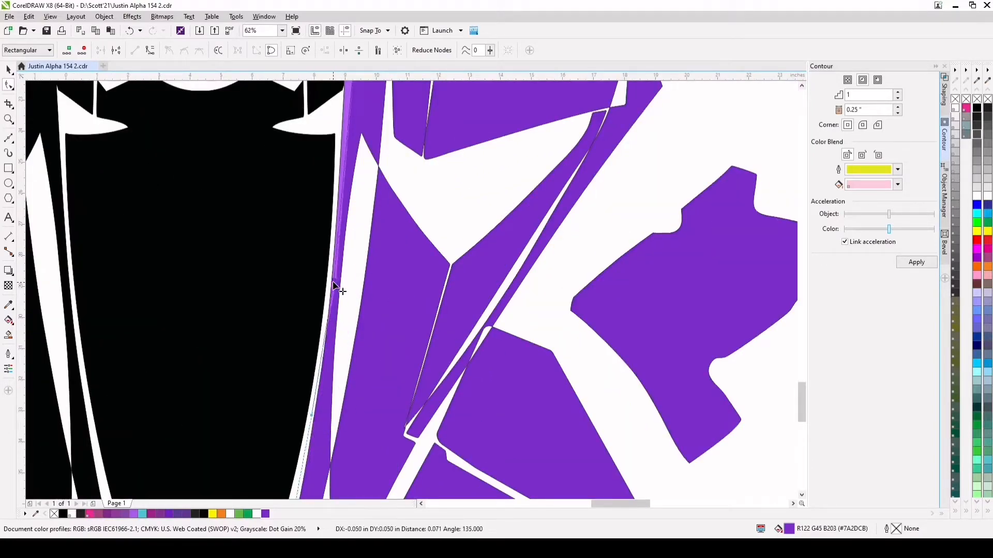
drag(336, 285, 330, 279)
scroll(335, 300, down, 1)
scroll(345, 196, up, 1)
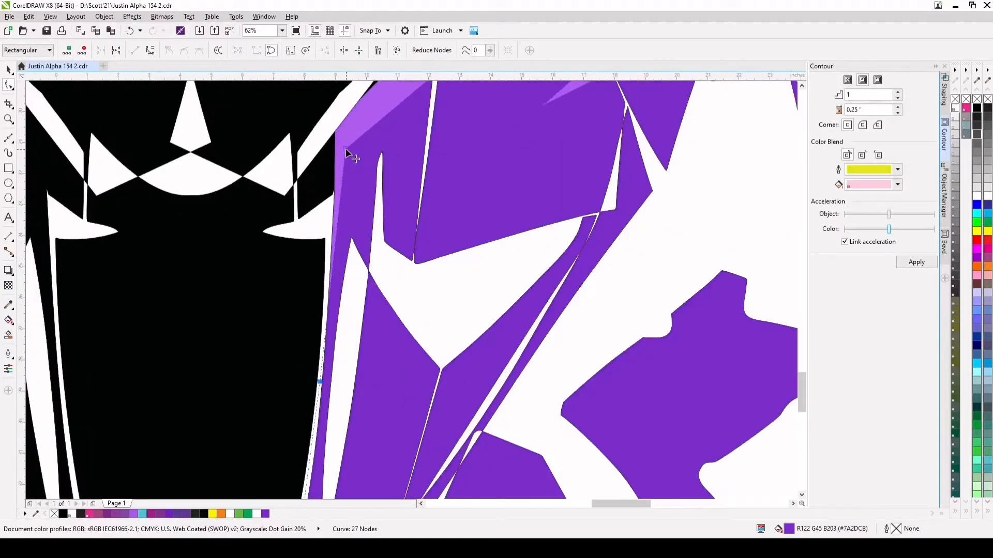
drag(346, 149, 330, 163)
scroll(335, 185, down, 2)
scroll(395, 211, up, 1)
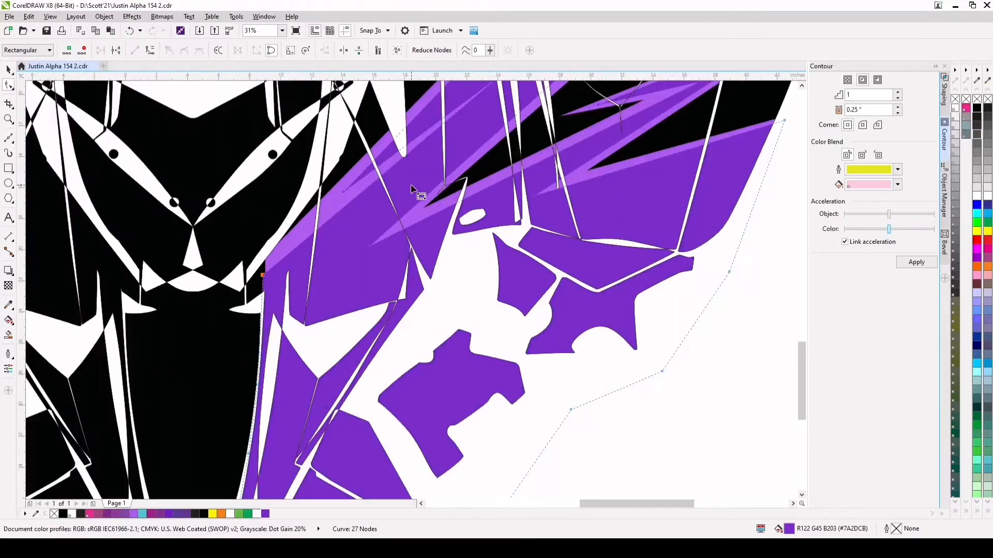
Examine how both purple spiky curves sit across the template panels, and leave nothing selected
scroll(431, 169, down, 1)
scroll(431, 167, down, 1)
scroll(449, 155, up, 2)
scroll(464, 128, down, 1)
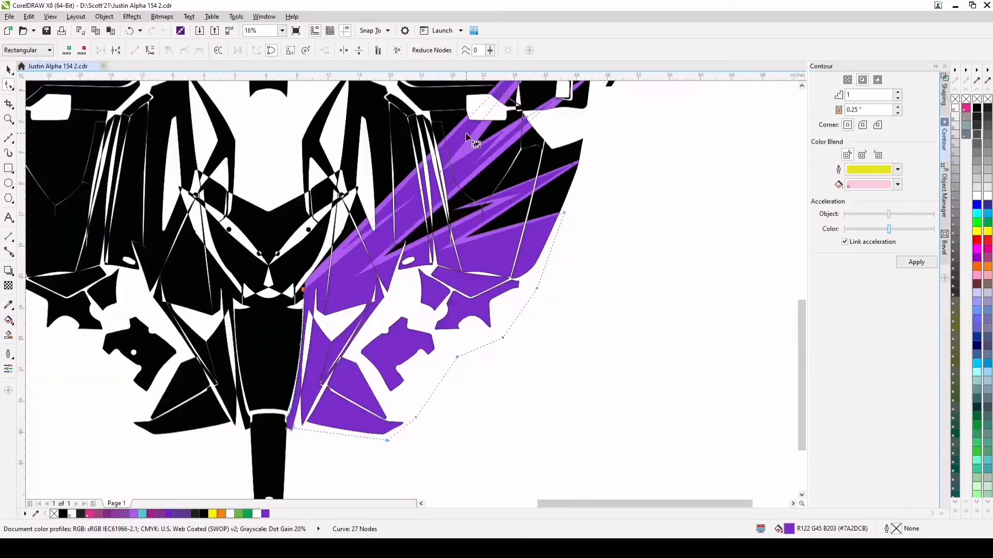
click(9, 70)
scroll(429, 194, down, 1)
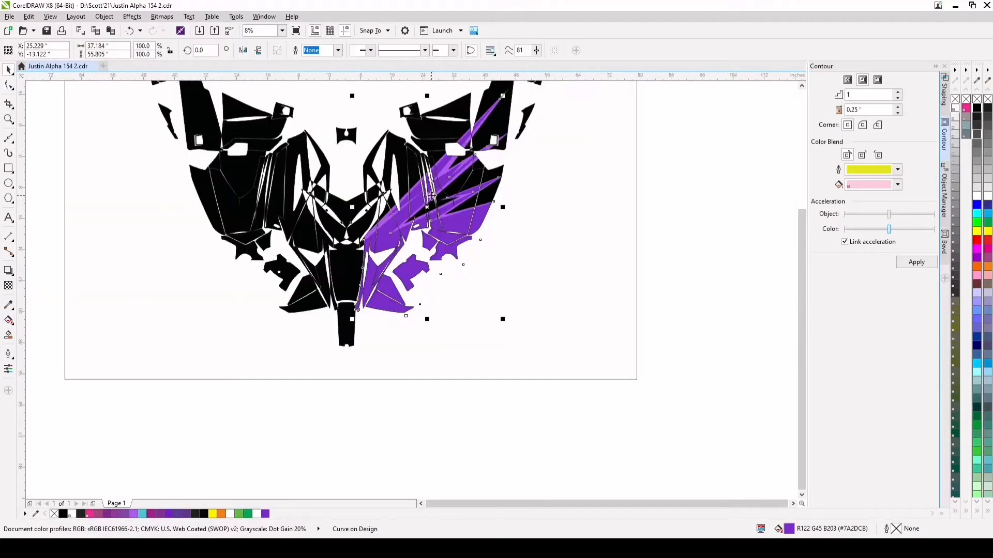
scroll(455, 131, up, 1)
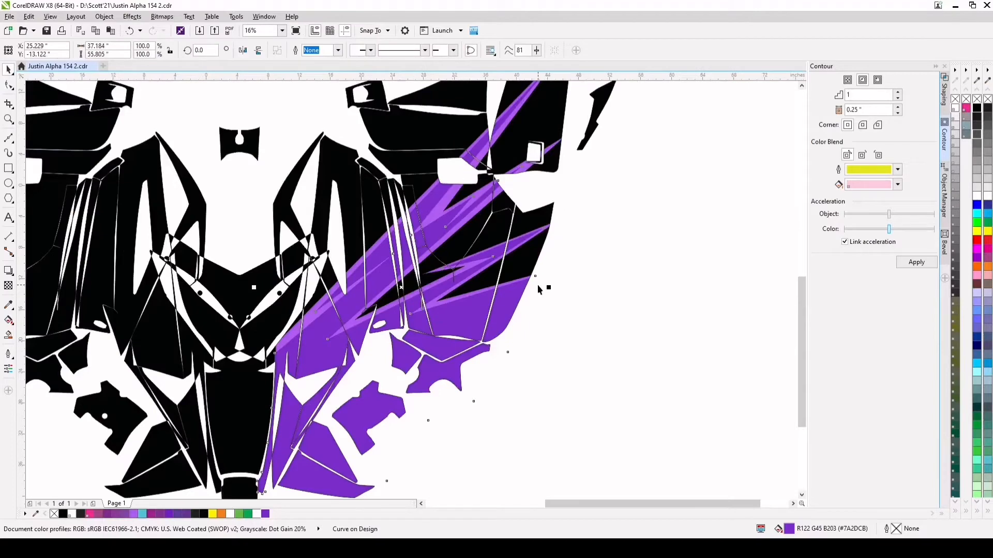
scroll(537, 287, down, 1)
scroll(419, 288, up, 1)
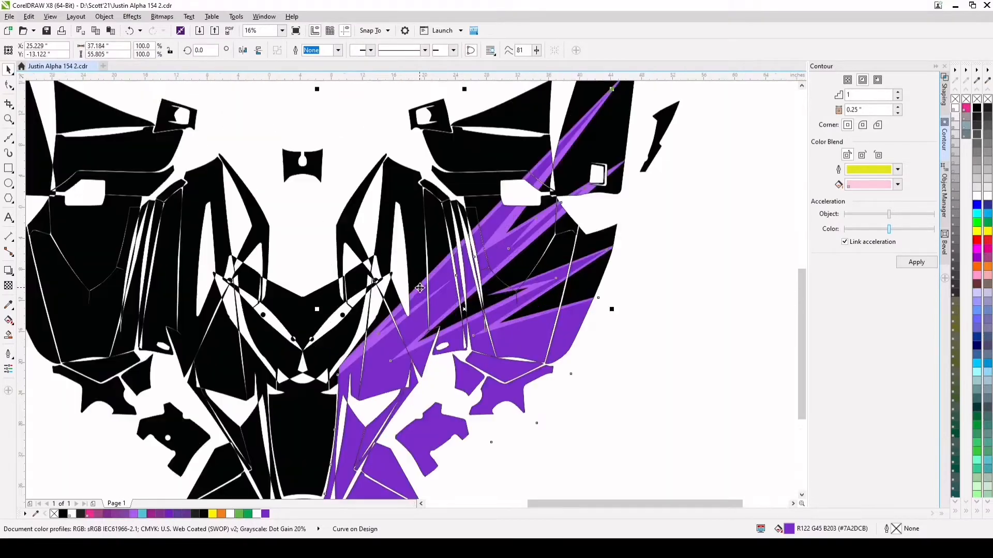
click(419, 288)
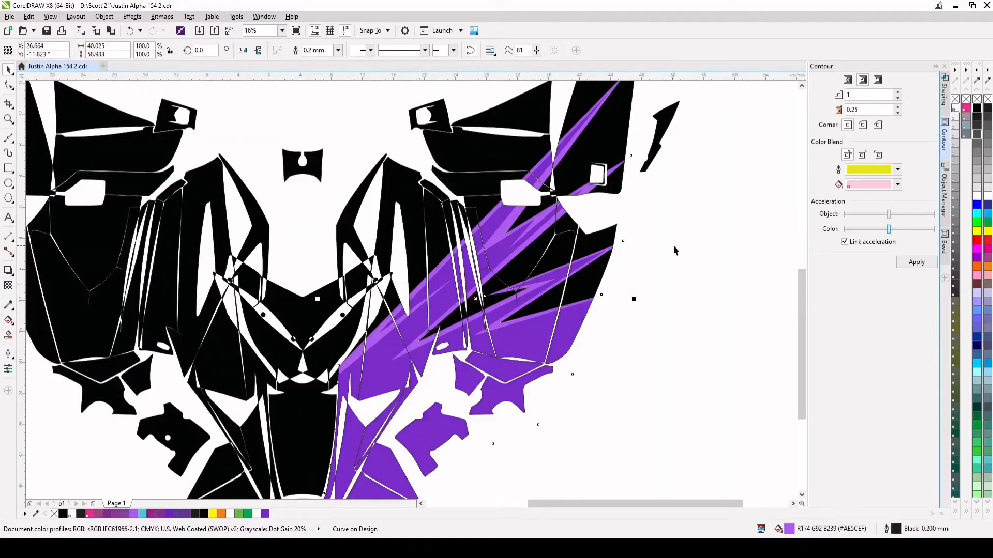
scroll(528, 200, down, 1)
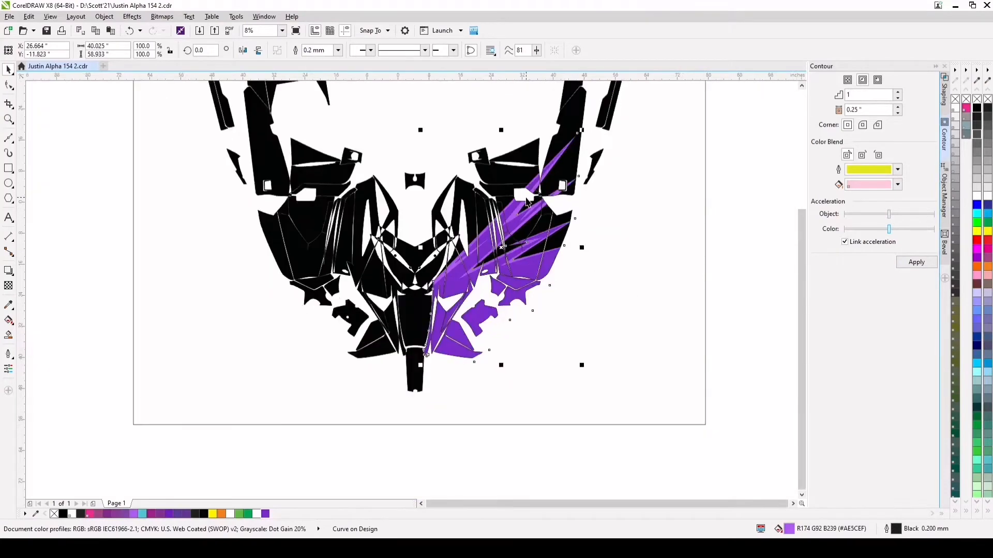
click(767, 171)
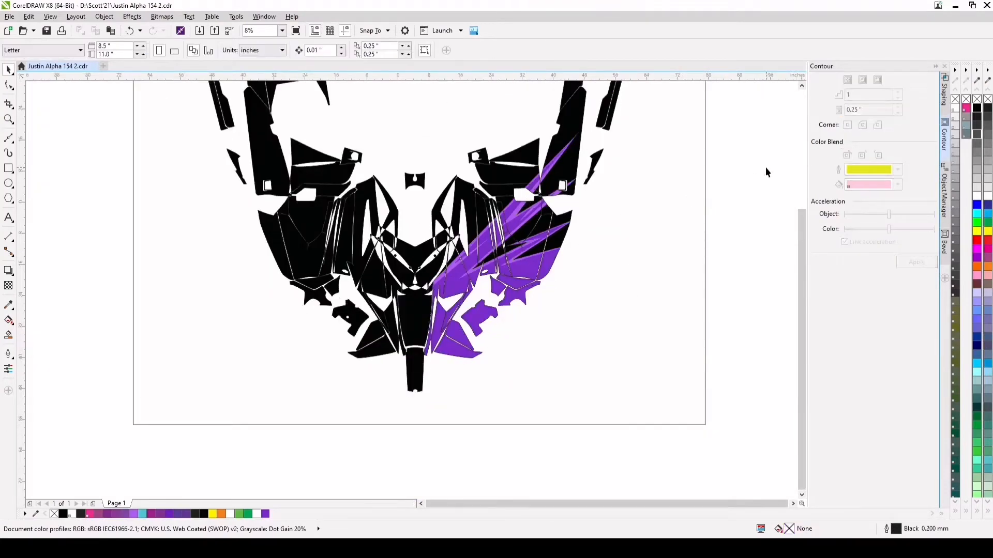
Import Frost single.pdf and place it on the empty area beside the page, near the template
click(37, 179)
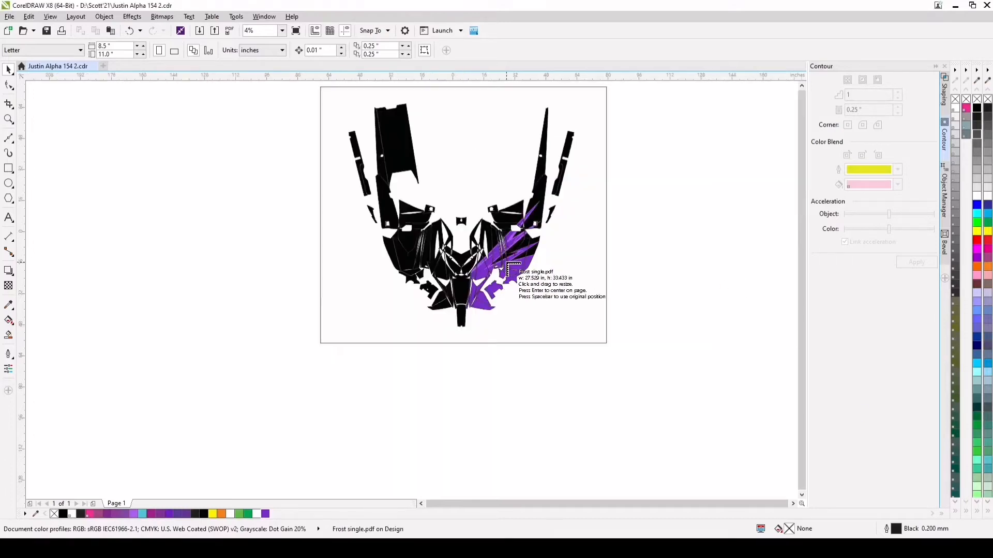
click(640, 232)
scroll(686, 259, up, 5)
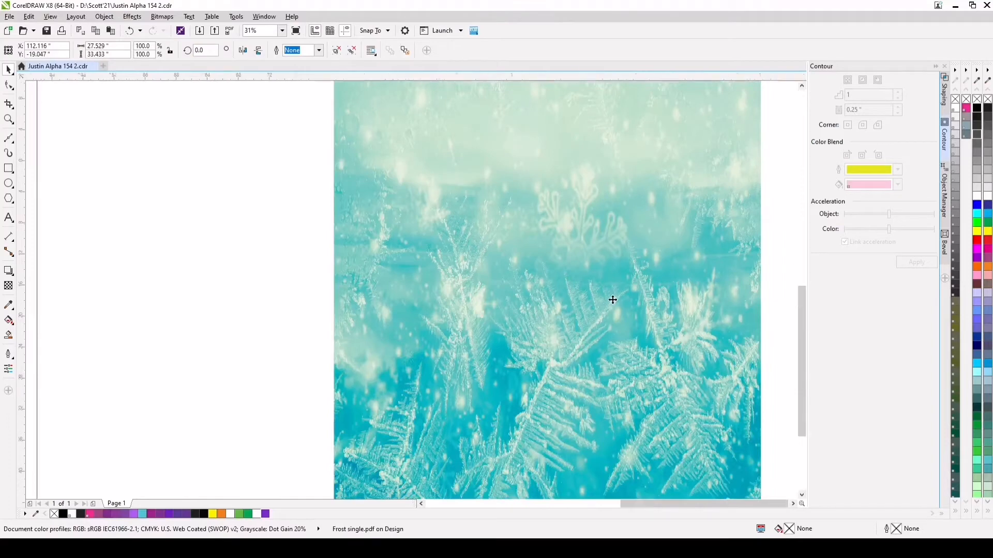
scroll(611, 300, down, 3)
drag(618, 330, 519, 286)
scroll(519, 286, down, 2)
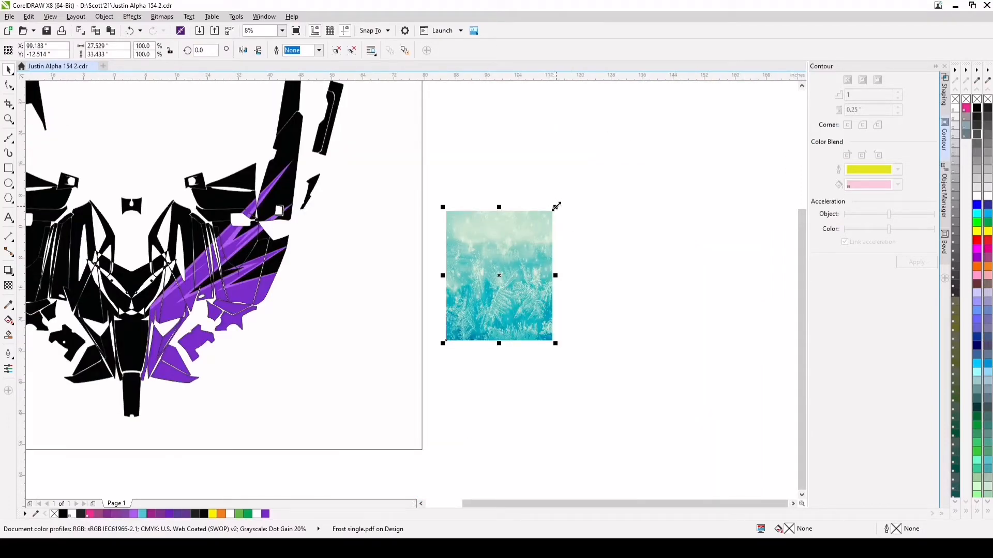
Scale the frost image proportionally down to about 71.4 percent of its size
drag(555, 207, 525, 244)
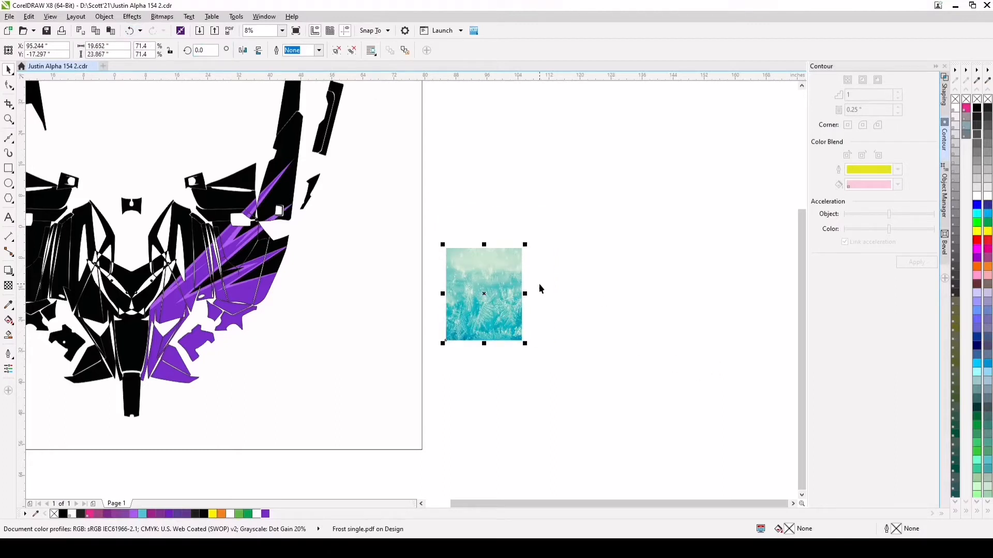
scroll(515, 290, up, 1)
scroll(510, 315, up, 1)
scroll(511, 323, down, 1)
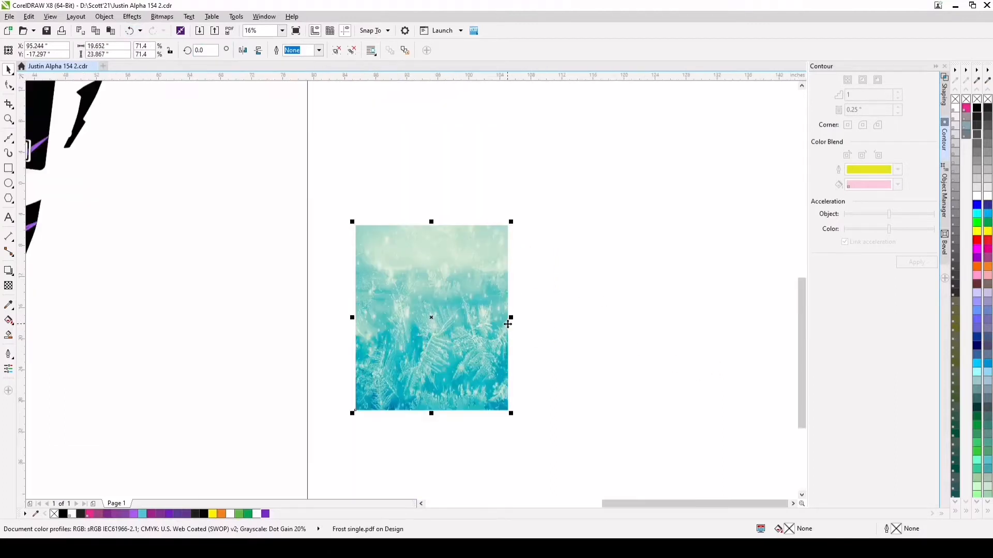
Duplicate the frost image and align the copy flush against the original's right edge
scroll(508, 324, up, 1)
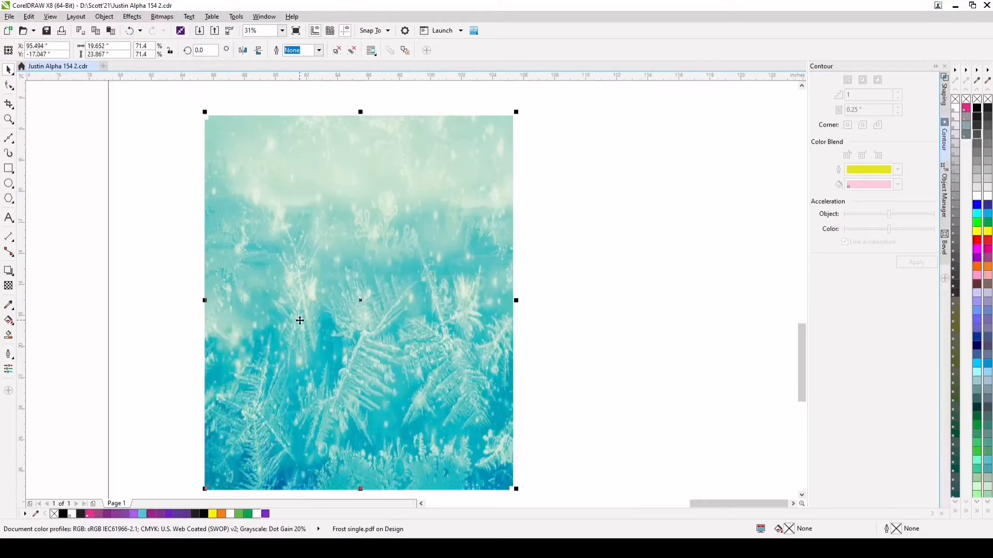
drag(300, 319, 573, 393)
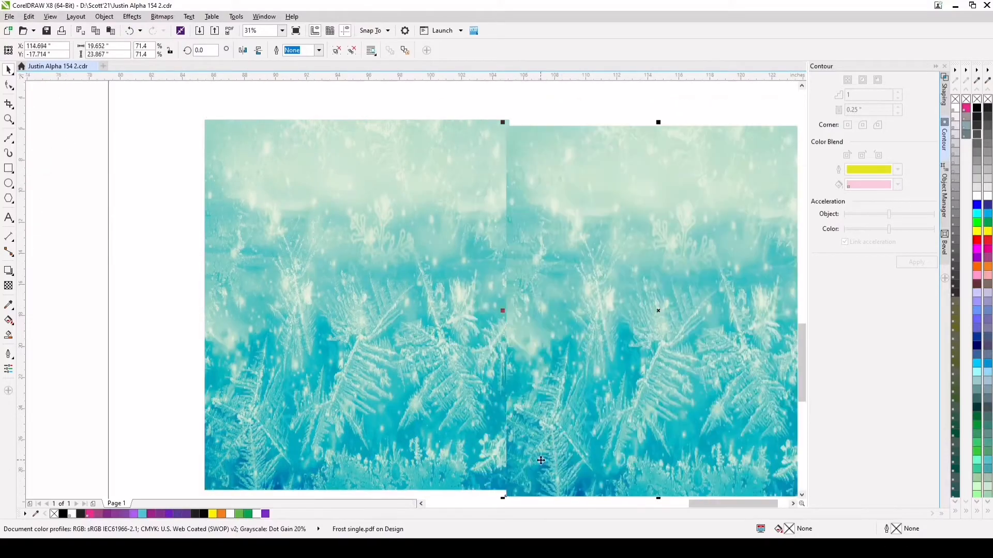
scroll(515, 482, up, 1)
mouse_move(520, 472)
mouse_down()
mouse_move(541, 457)
mouse_move(514, 472)
mouse_move(525, 472)
mouse_up()
scroll(508, 503, up, 1)
scroll(501, 481, up, 2)
scroll(566, 323, down, 4)
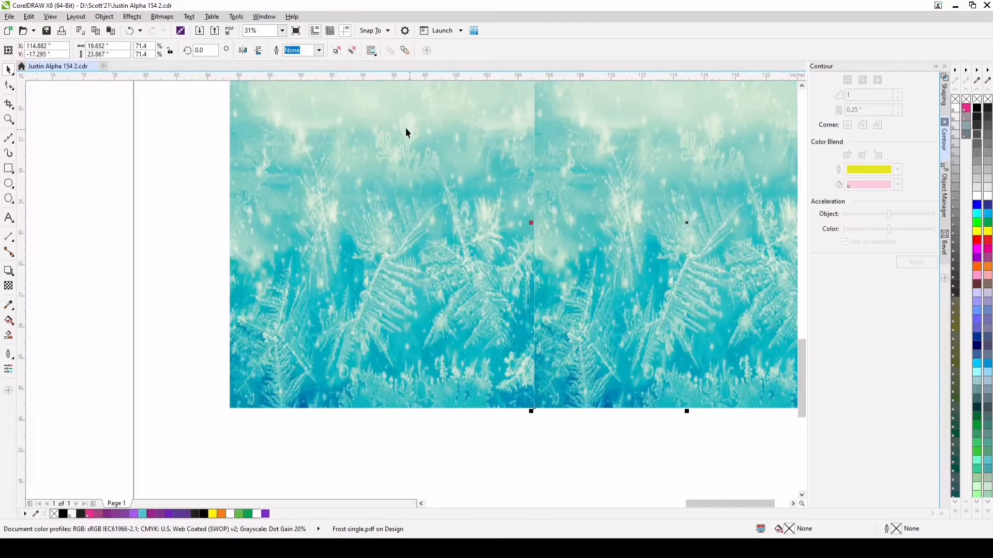
Mirror the copied frost image horizontally so that it meets the original symmetrically
click(243, 50)
scroll(594, 272, down, 2)
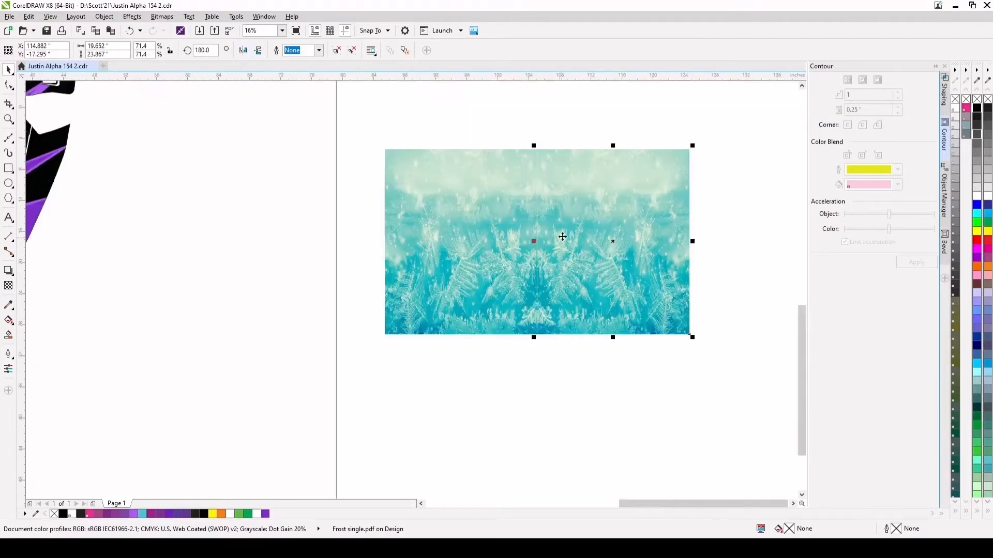
scroll(605, 242, down, 1)
scroll(719, 226, up, 1)
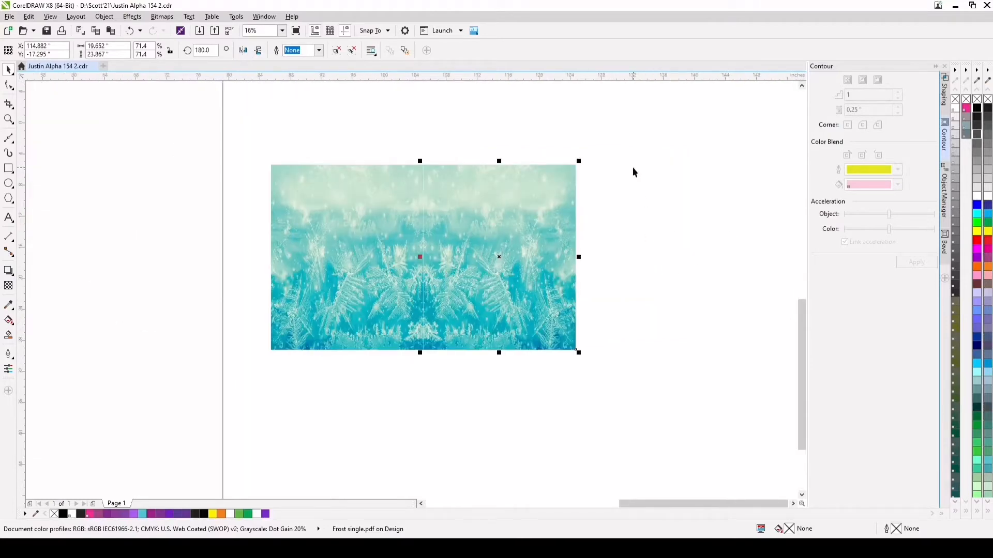
Duplicate the mirrored frost image pair and align the copy flush against the pair's right edge
drag(629, 140, 239, 410)
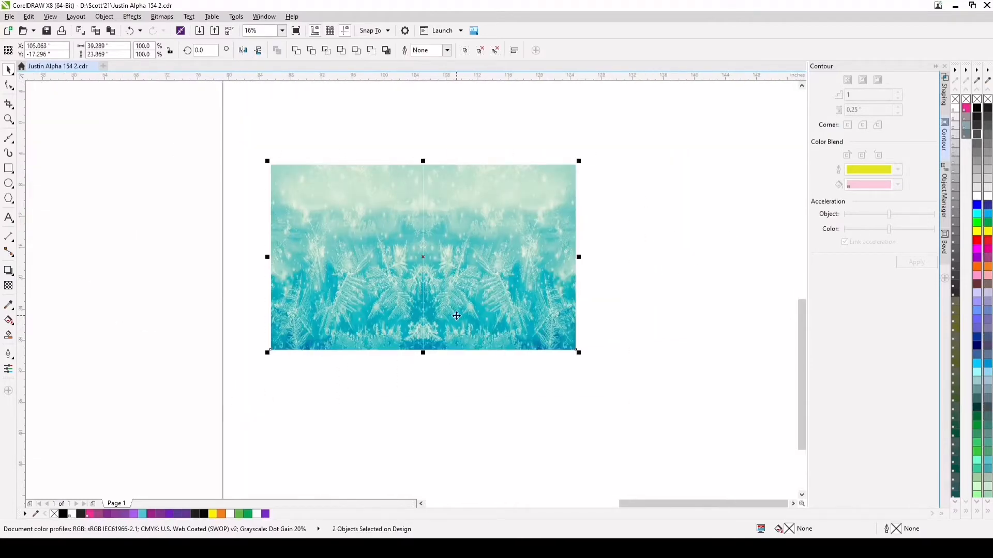
drag(304, 319, 652, 286)
right_click(652, 287)
drag(631, 305, 592, 336)
scroll(579, 353, up, 4)
drag(630, 301, 562, 326)
scroll(560, 315, up, 4)
scroll(561, 326, down, 4)
scroll(569, 320, down, 6)
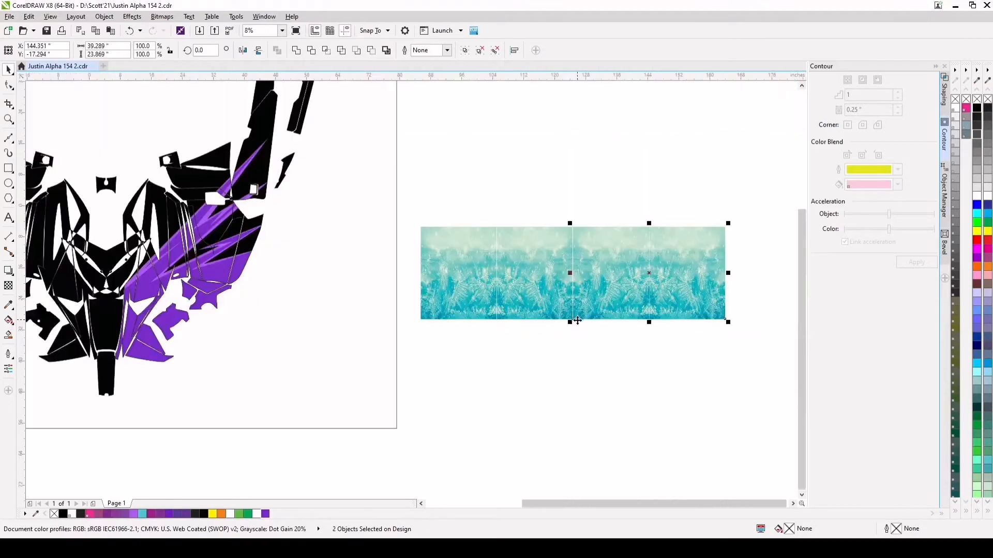
Repeat the pair duplication twice to extend the frost row to four pairs
scroll(605, 356, down, 1)
key(ctrl+d)
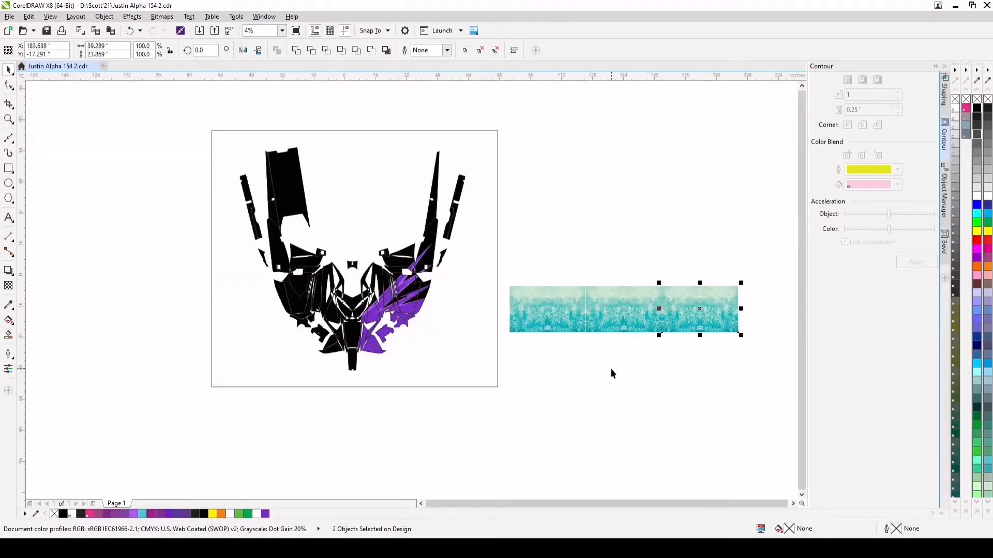
key(ctrl+d)
scroll(641, 362, down, 1)
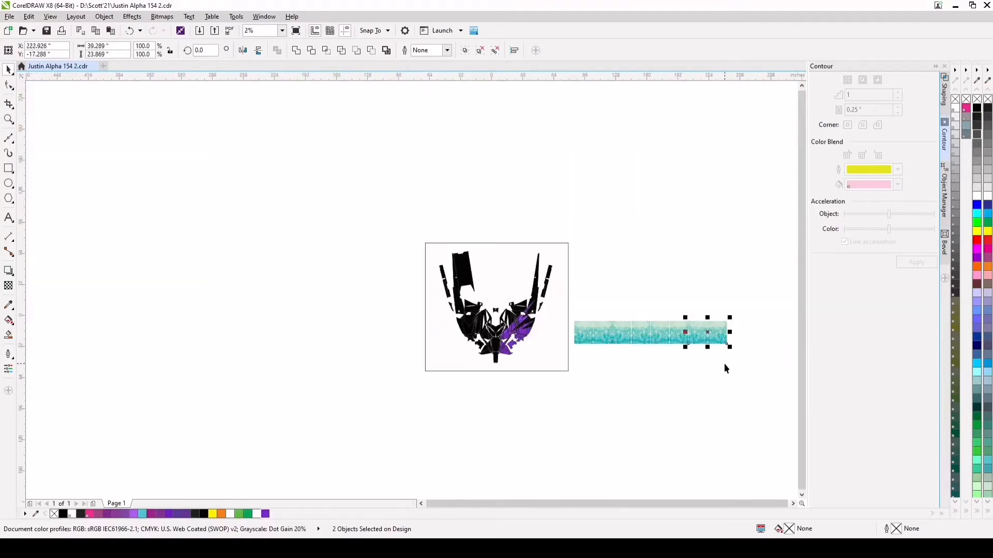
Copy the entire frost row above the original and mirror the copy vertically
scroll(729, 282, up, 1)
drag(768, 225, 458, 274)
scroll(458, 274, up, 2)
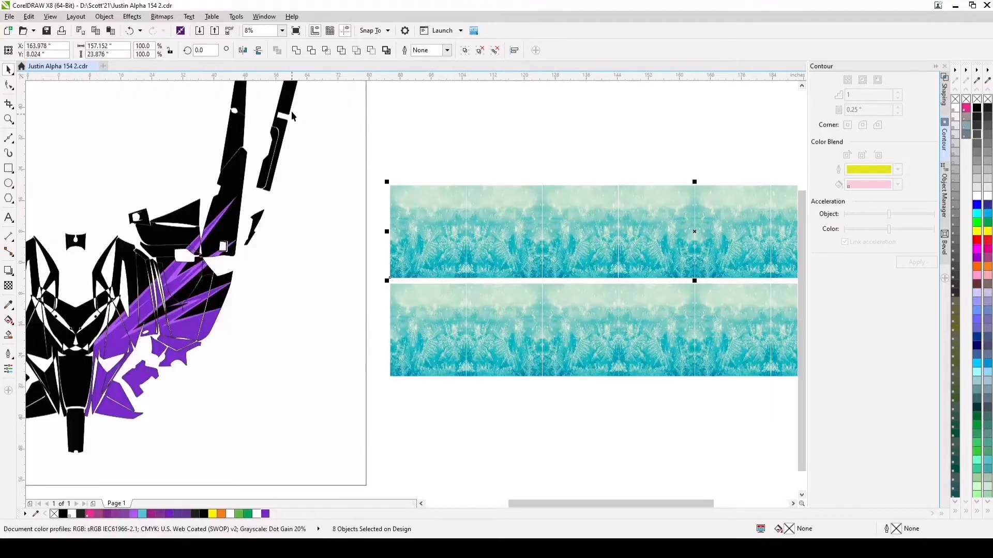
click(259, 51)
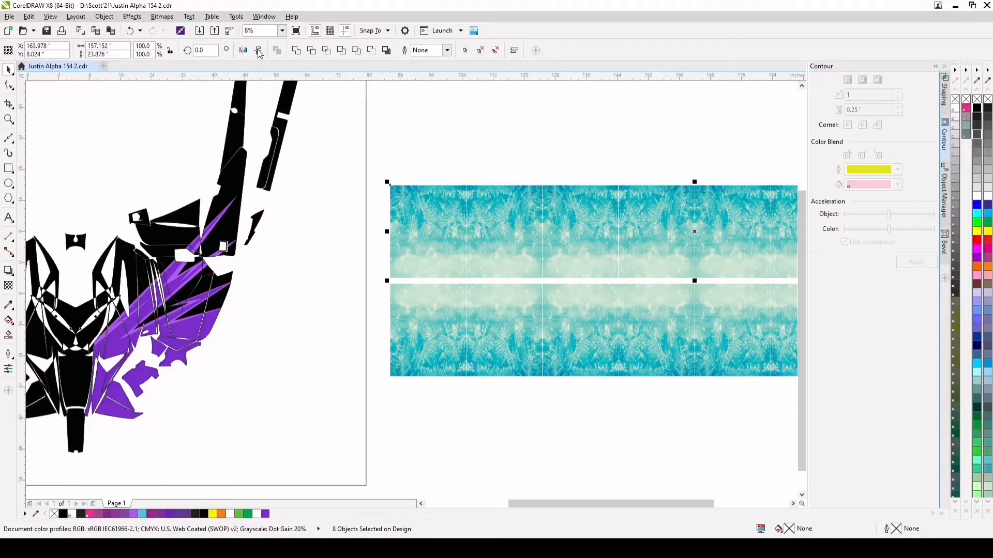
Move the mirrored upper frost row down until its lower edge meets the original row
scroll(392, 278, up, 6)
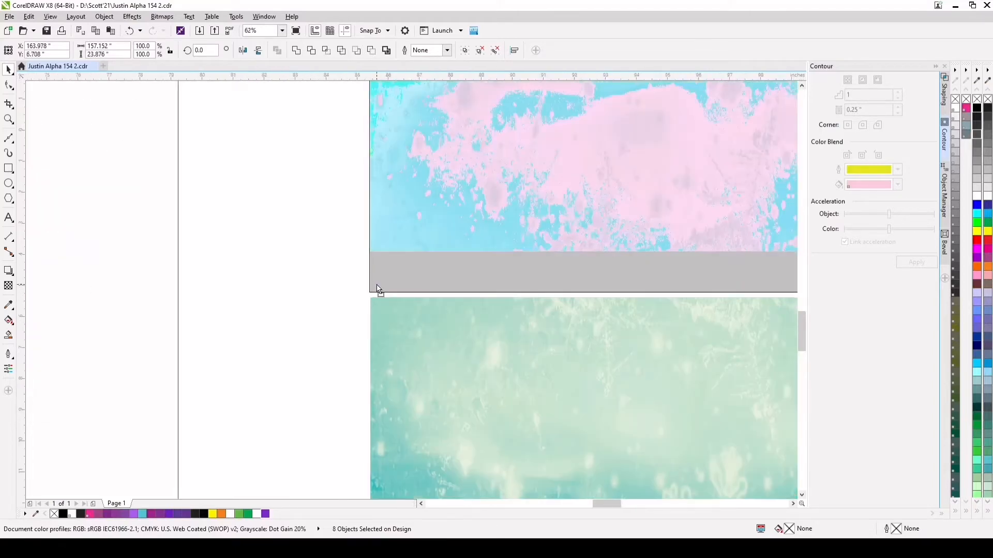
drag(399, 219, 401, 264)
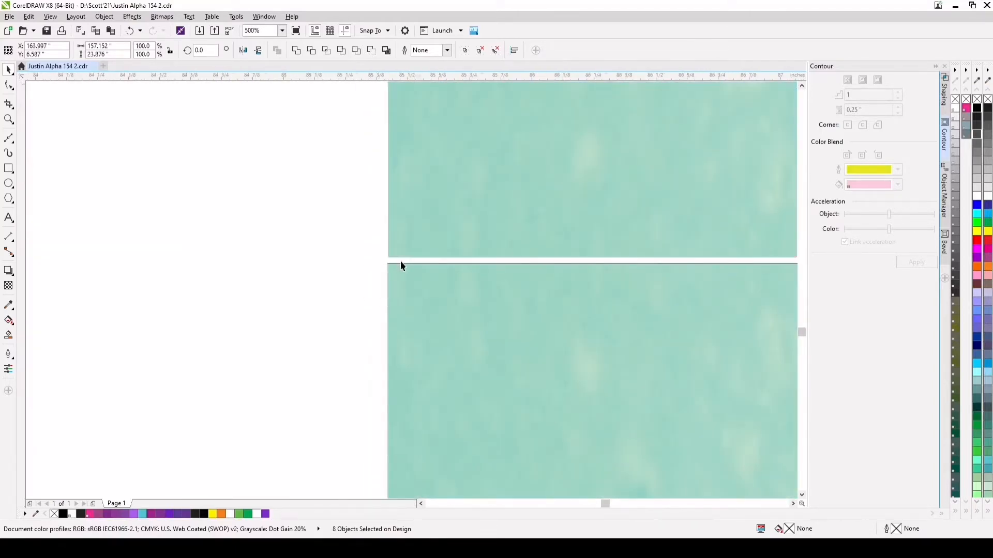
scroll(400, 260, up, 14)
drag(368, 212, 356, 312)
scroll(397, 284, down, 20)
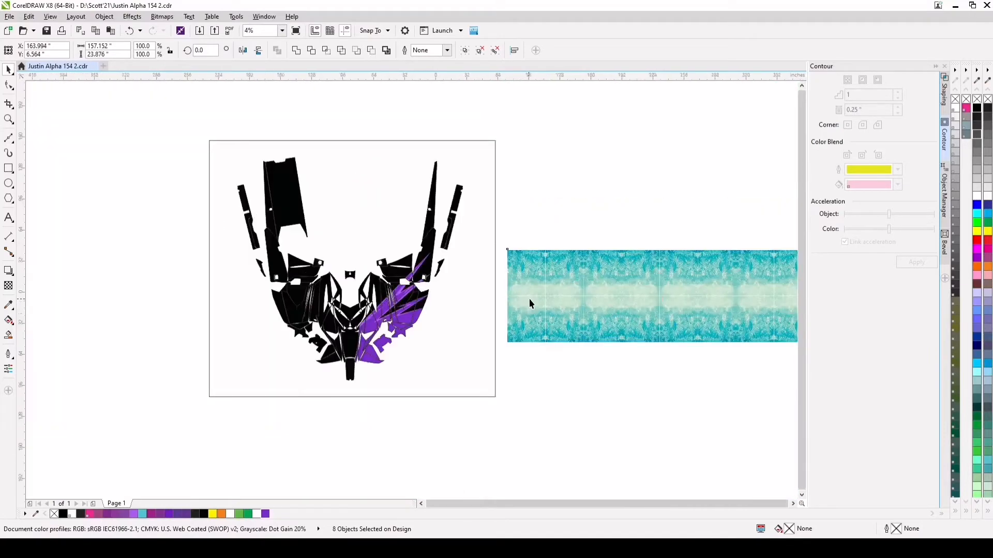
Copy both frost rows directly above themselves, align the touching edges, and repeat the duplication once more
scroll(696, 293, up, 2)
drag(672, 223, 300, 373)
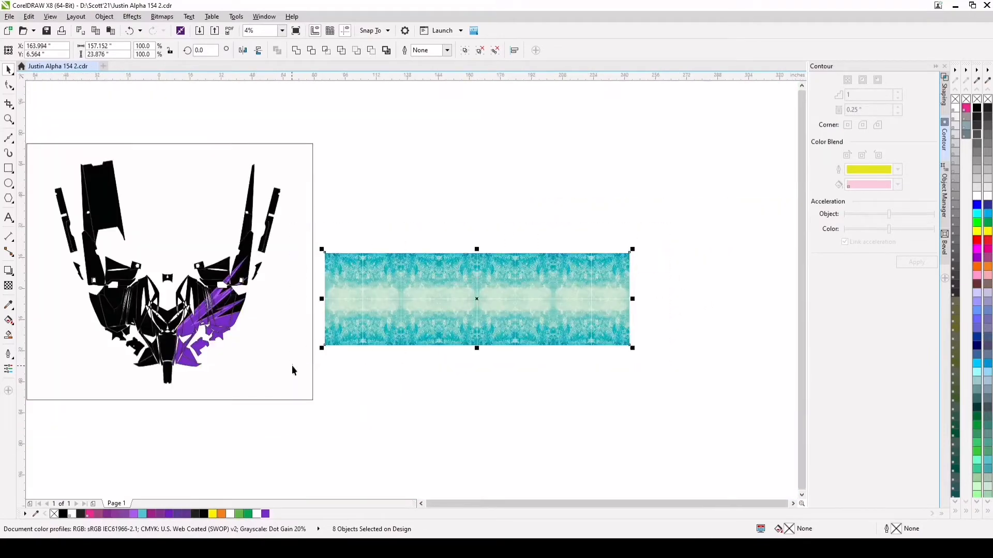
drag(428, 314, 434, 214)
scroll(327, 255, up, 3)
drag(359, 161, 355, 221)
scroll(414, 197, up, 4)
drag(462, 157, 448, 217)
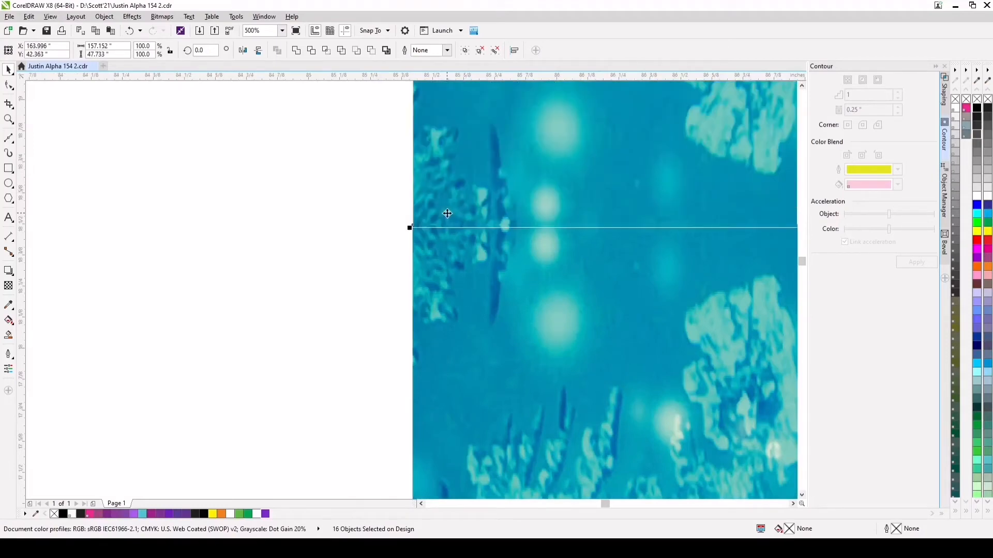
scroll(447, 217, down, 9)
key(ctrl+d)
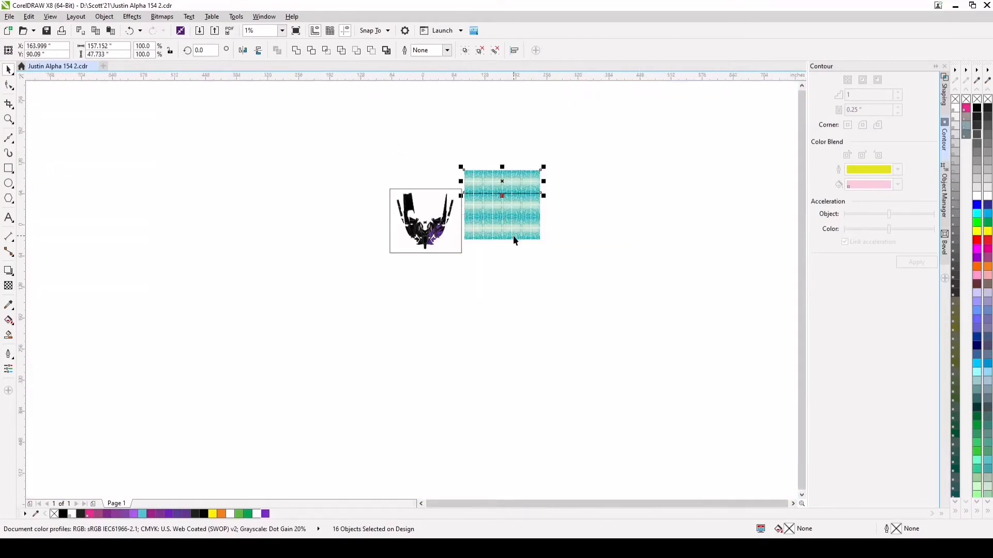
Select all the mirrored frost tiles beside the page and group them into a single object
drag(582, 151, 453, 253)
scroll(518, 201, up, 2)
scroll(483, 153, up, 1)
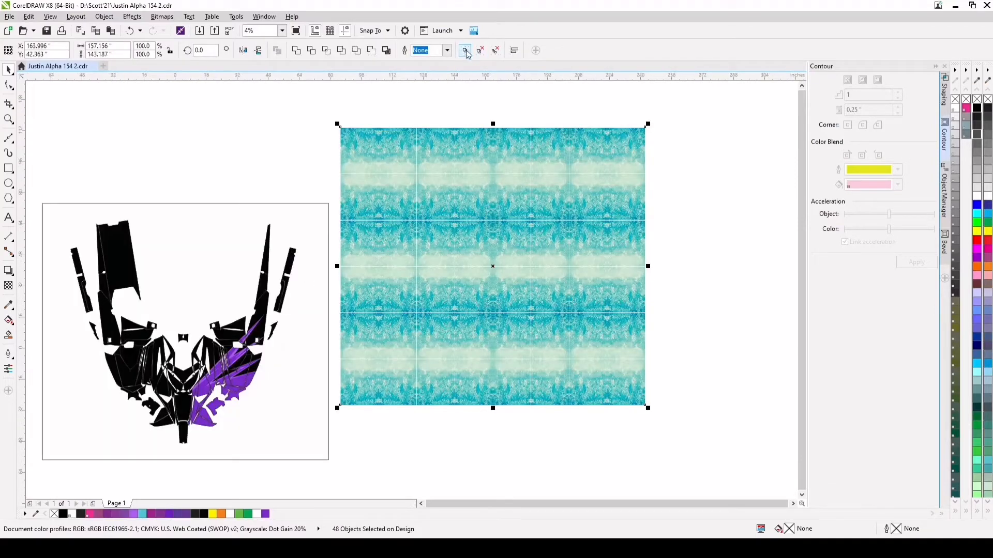
click(465, 50)
Scale the frost group down proportionally to about 68.4% and place it over the wrap panels
drag(647, 123, 548, 216)
drag(480, 320, 244, 342)
scroll(139, 381, up, 2)
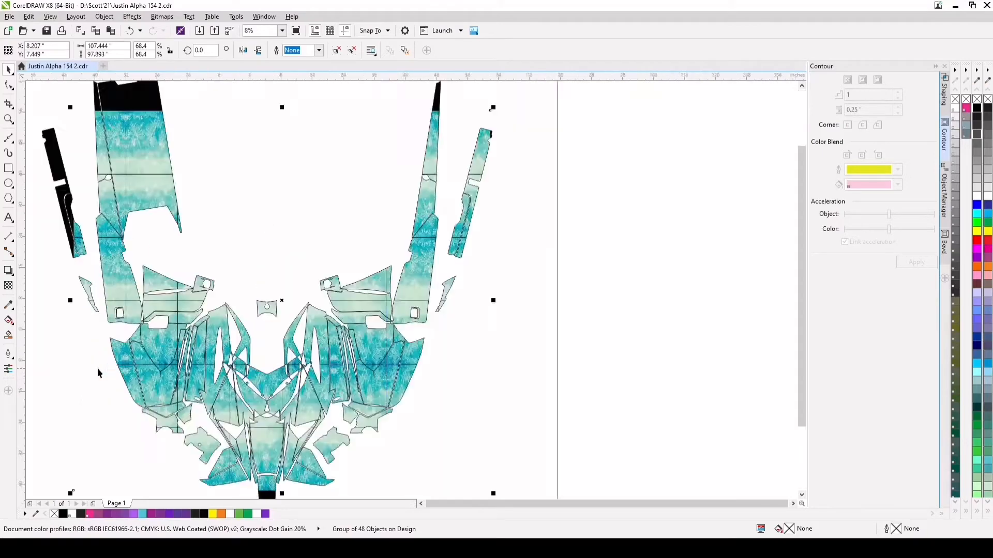
scroll(279, 328, down, 2)
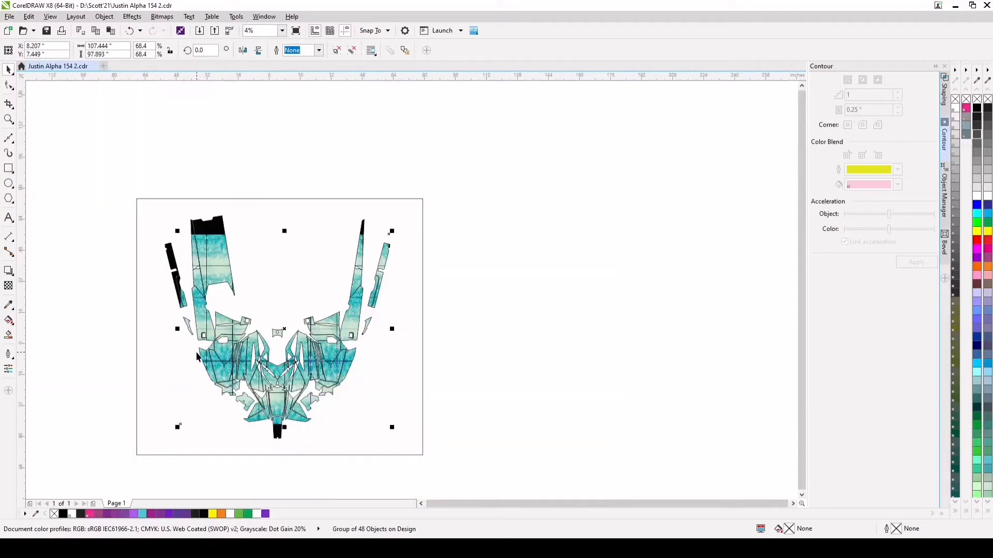
scroll(259, 330, up, 2)
scroll(356, 332, down, 2)
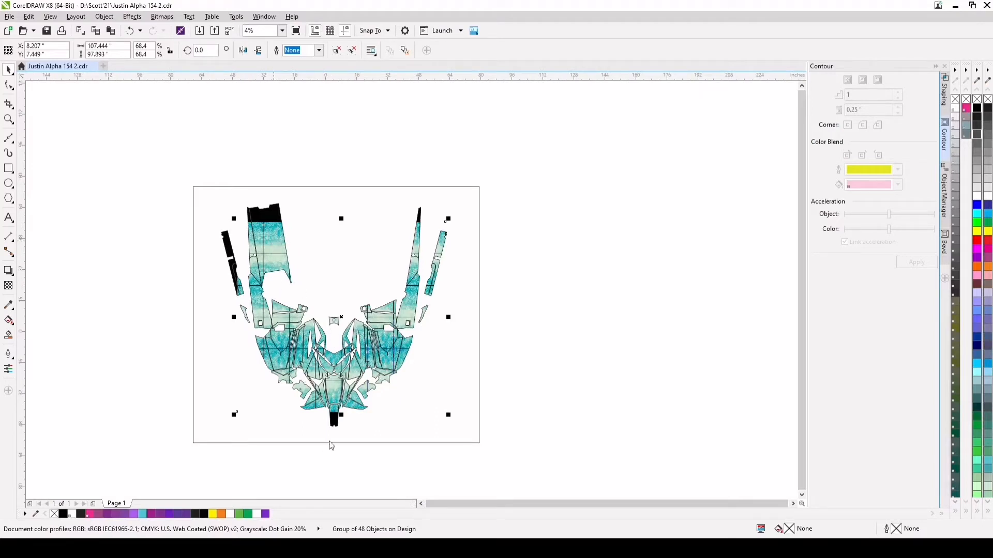
Send the frost group to the back, and place the black background rectangle behind it so the frost sits beneath the purple shapes
click(435, 436)
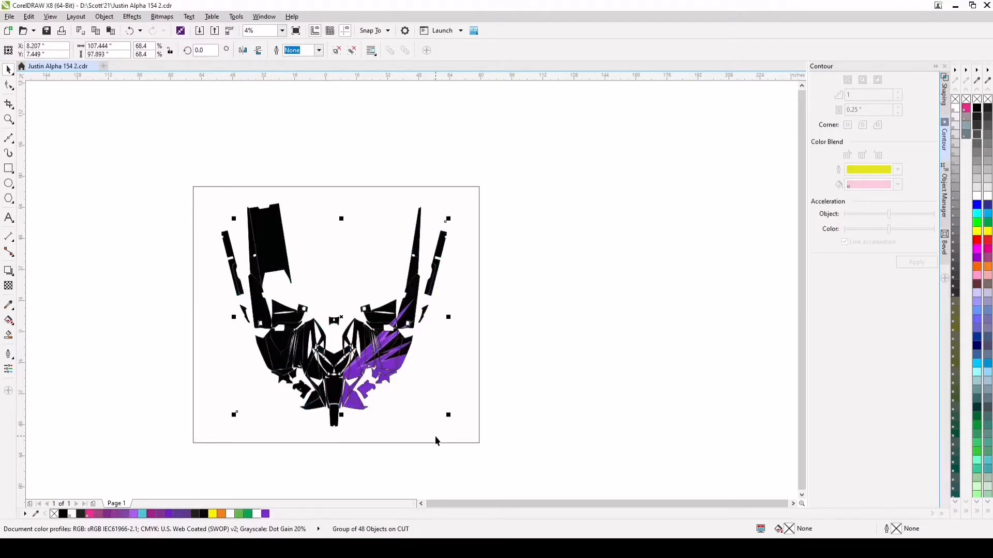
click(263, 217)
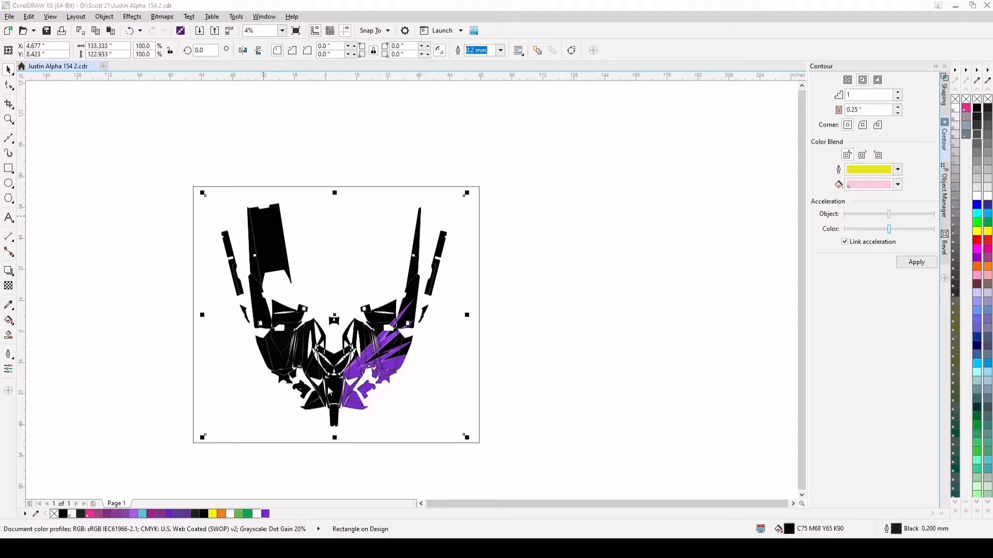
click(435, 398)
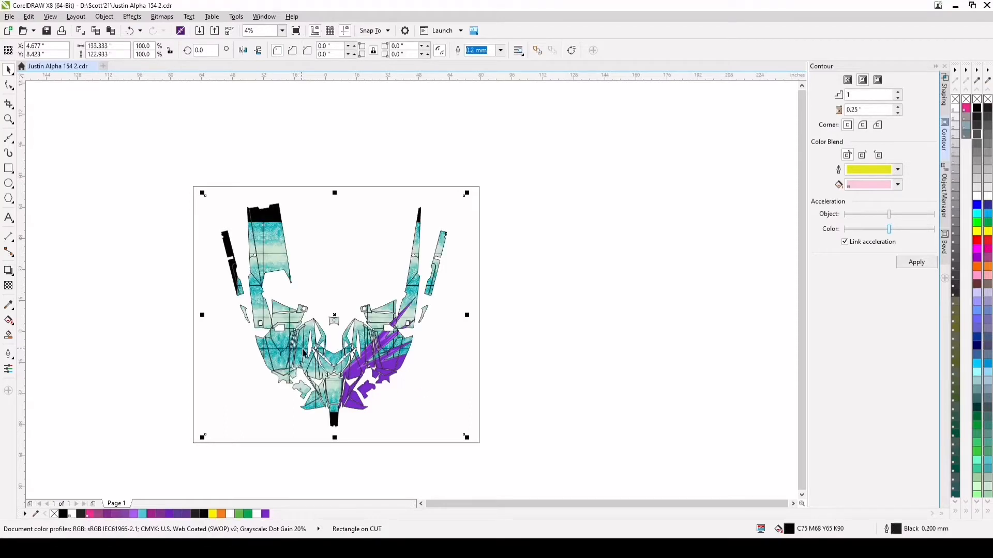
Stretch the frost group horizontally on both sides to about 74.4% width so it covers the outermost side panels
click(262, 235)
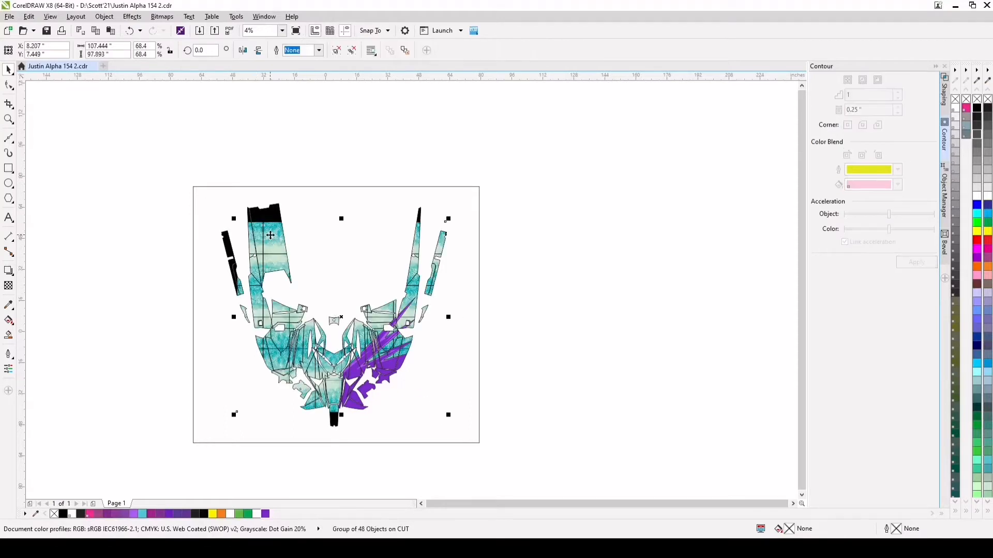
scroll(264, 238, up, 1)
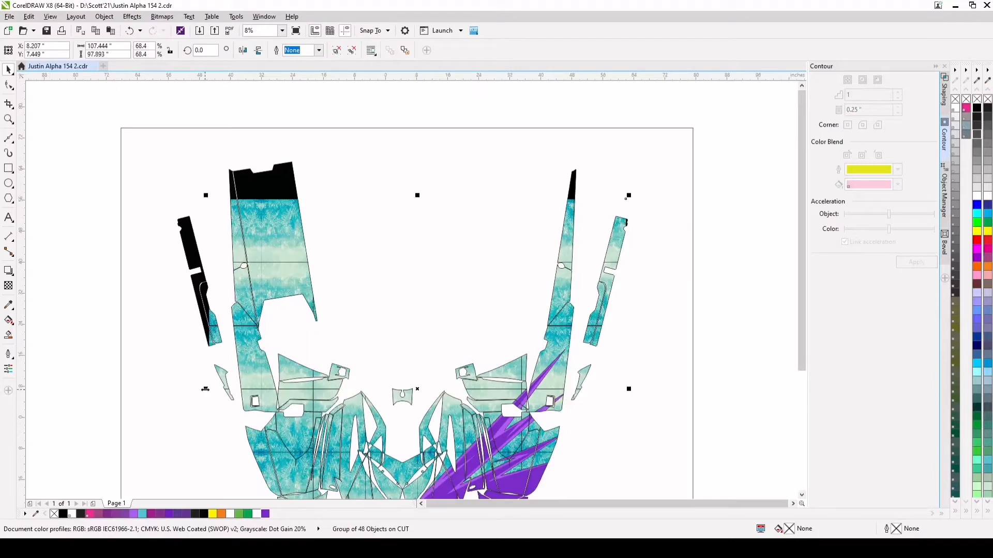
drag(205, 389, 171, 389)
scroll(338, 296, down, 1)
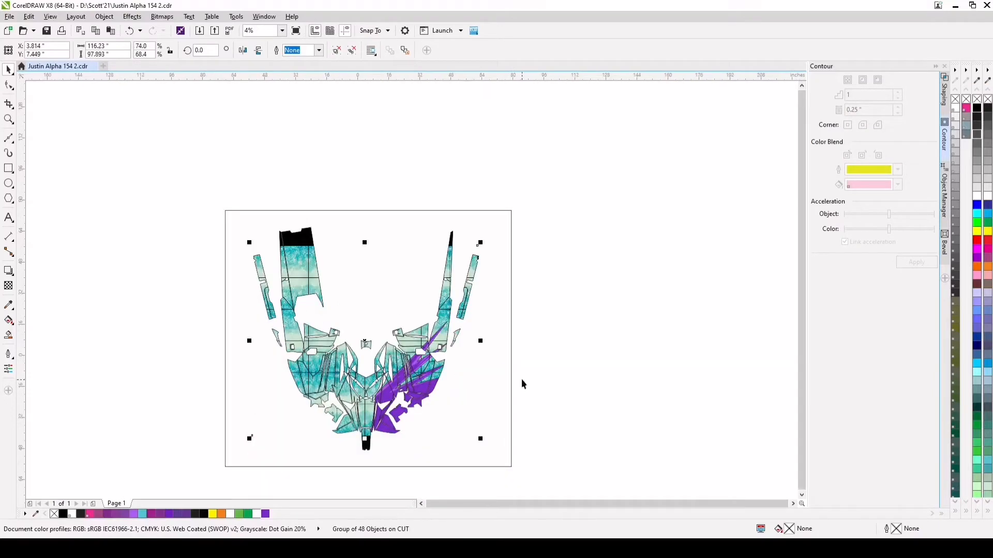
drag(481, 340, 482, 341)
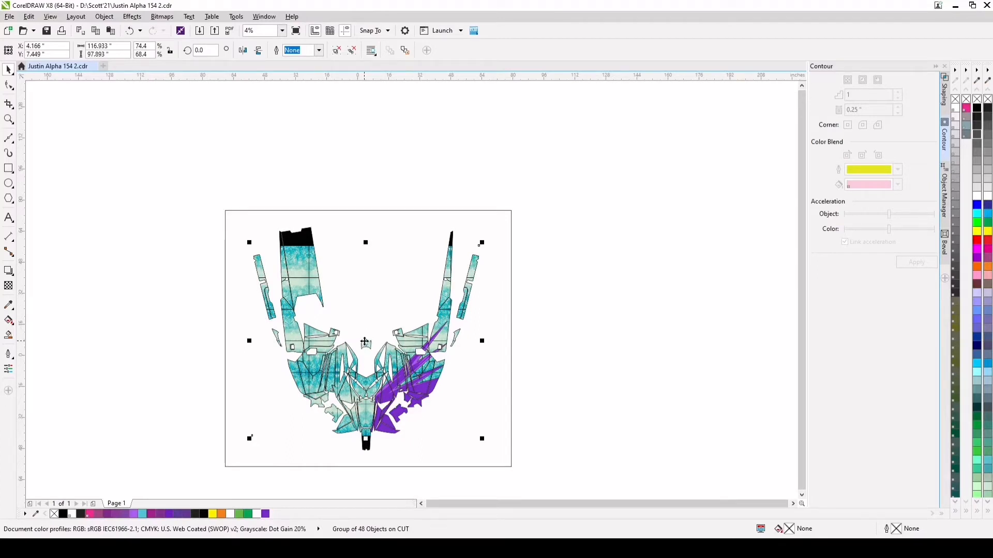
Move the frost group up over the upper panels and stretch its lower edge past the tail panel, to about 81.6% height
drag(365, 342, 364, 319)
scroll(375, 427, up, 4)
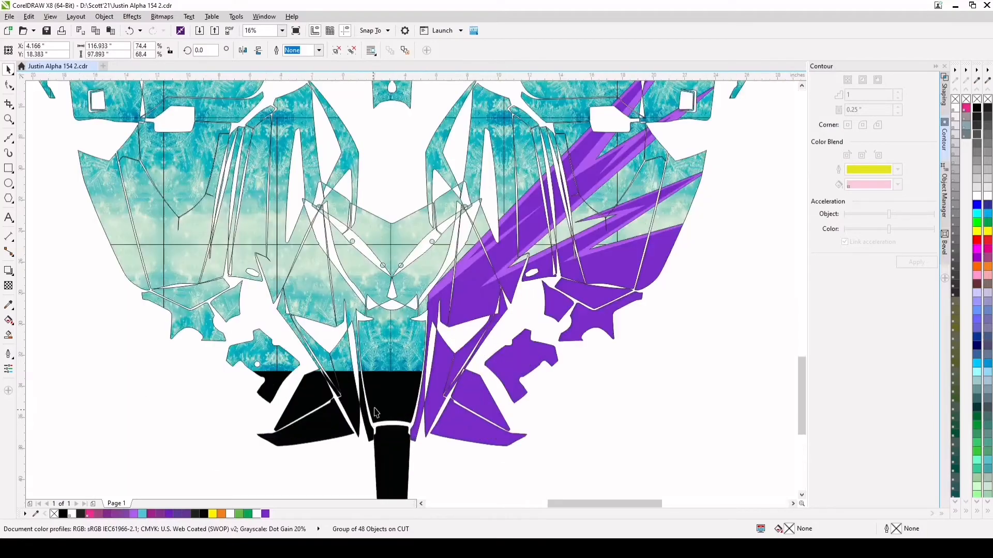
scroll(395, 315, down, 3)
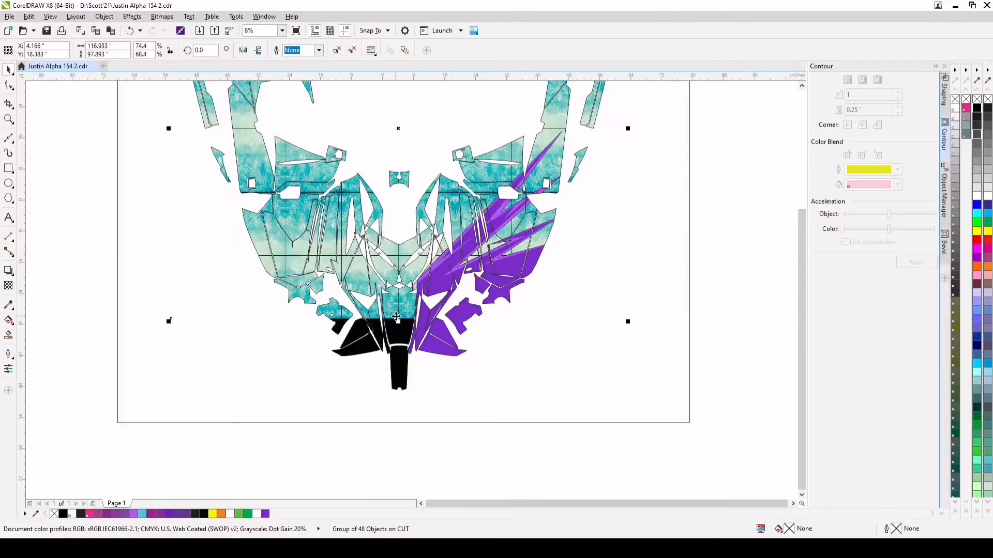
scroll(398, 317, up, 1)
scroll(402, 323, down, 1)
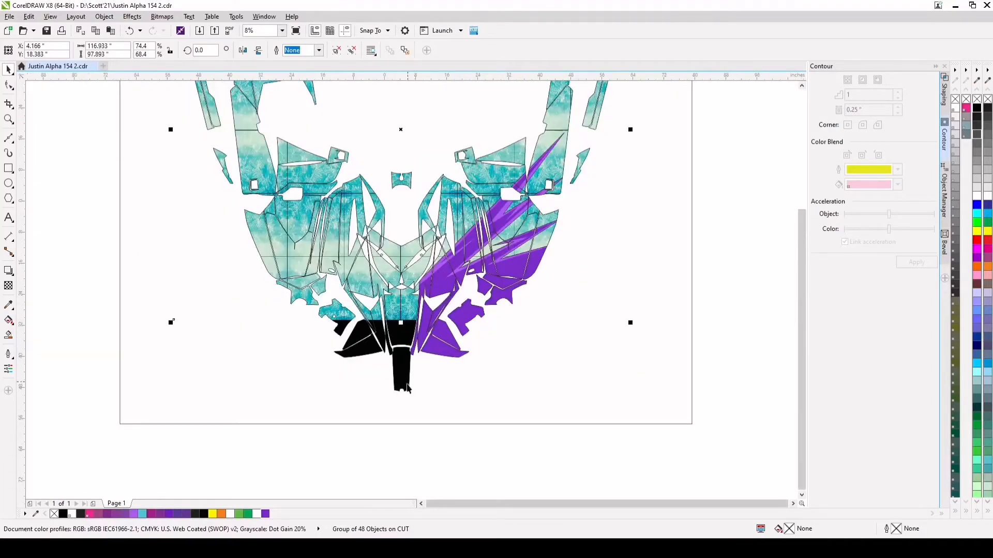
drag(401, 322, 401, 396)
Examine the frost texture's detail and coverage across the wrap panels and around the purple spikes
scroll(402, 331, up, 4)
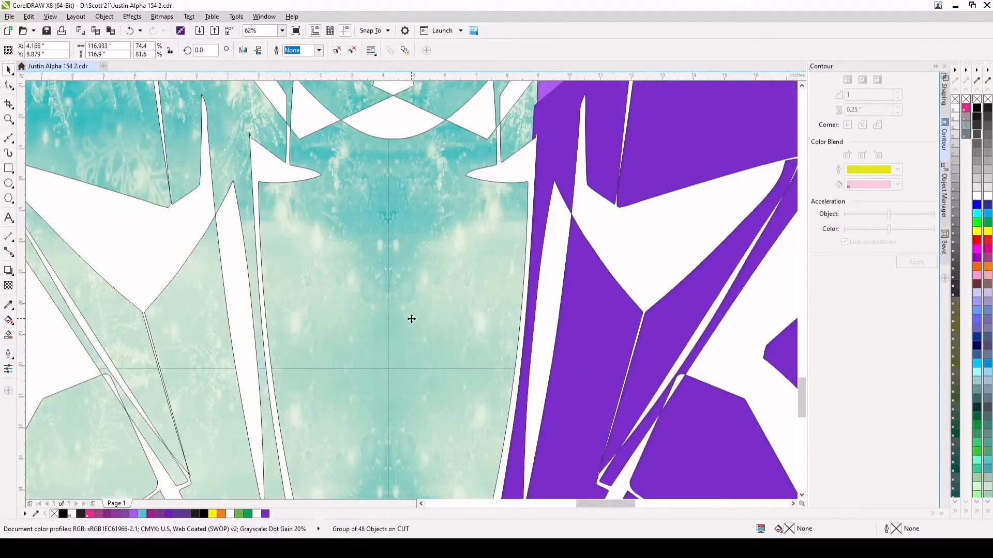
scroll(411, 319, down, 1)
scroll(249, 184, up, 3)
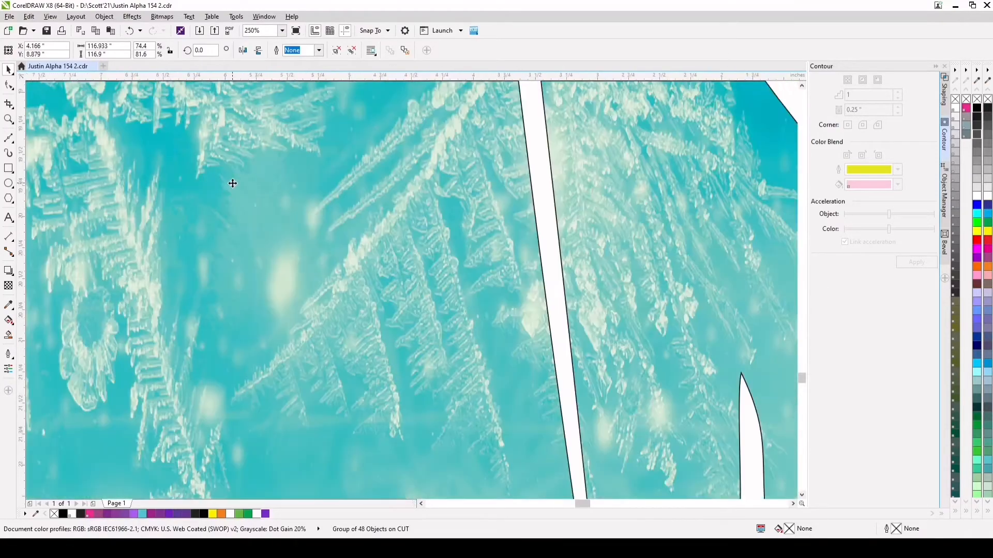
scroll(380, 274, down, 2)
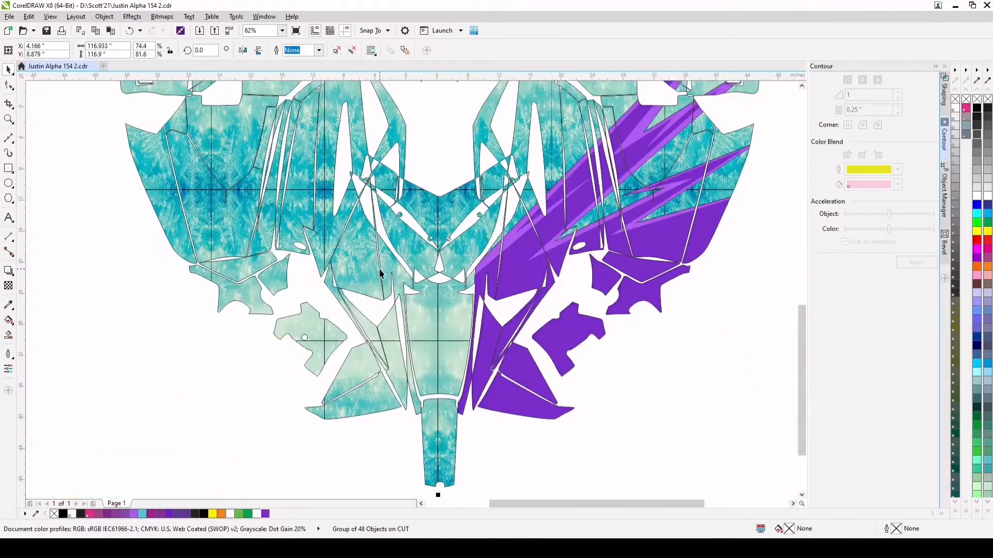
scroll(317, 193, up, 1)
scroll(382, 222, down, 2)
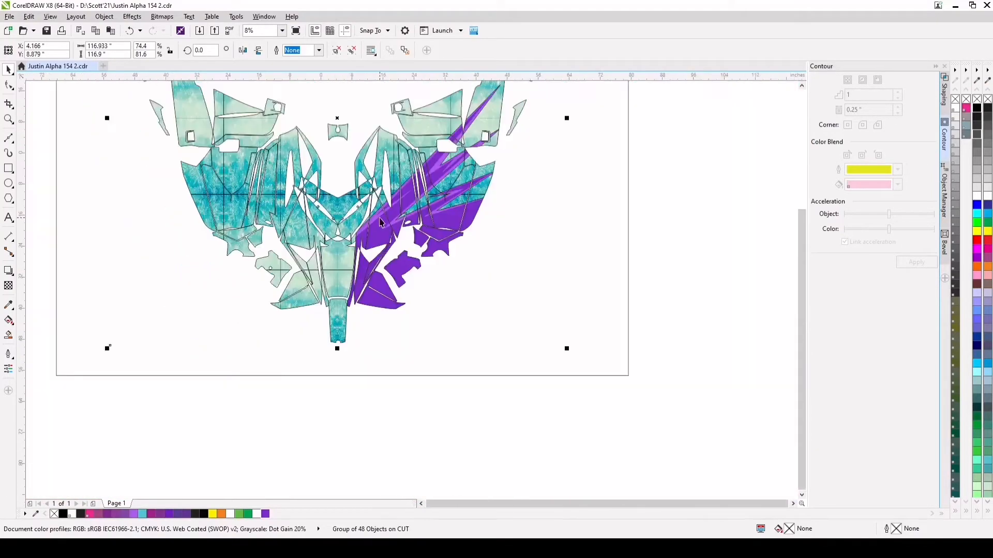
scroll(394, 188, up, 1)
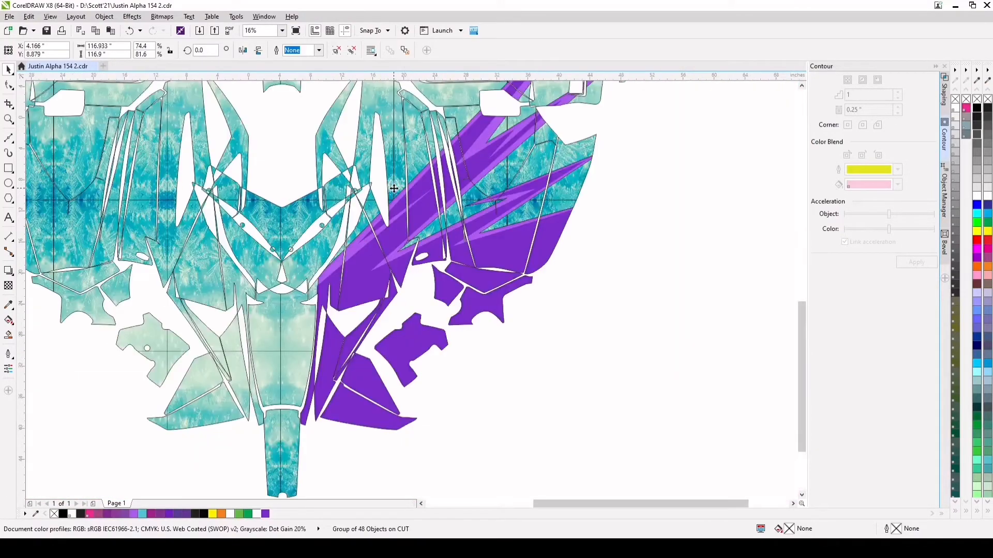
Move the dark purple shape's corner node beside the centre panel up to meet the light purple shape's edge
click(422, 173)
scroll(417, 240, down, 1)
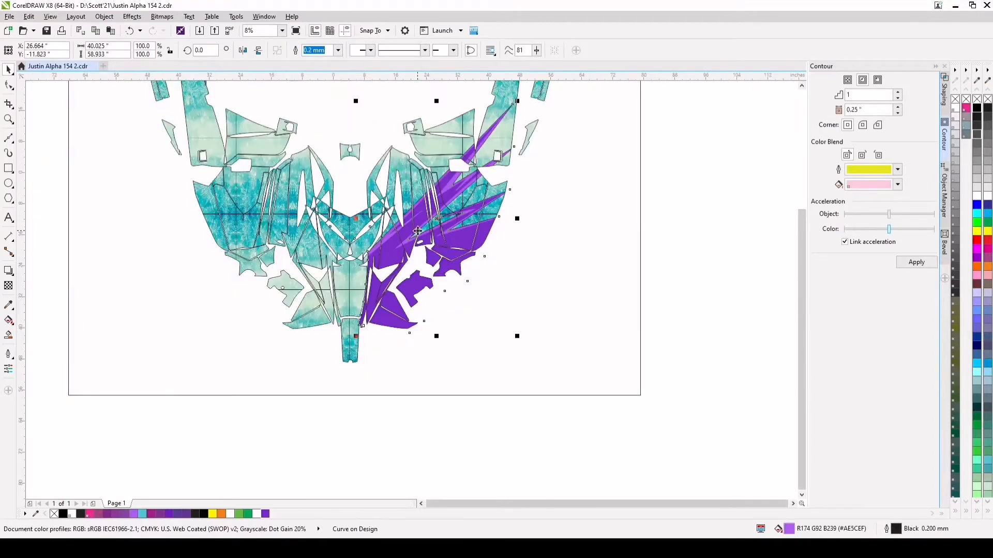
scroll(408, 237, up, 2)
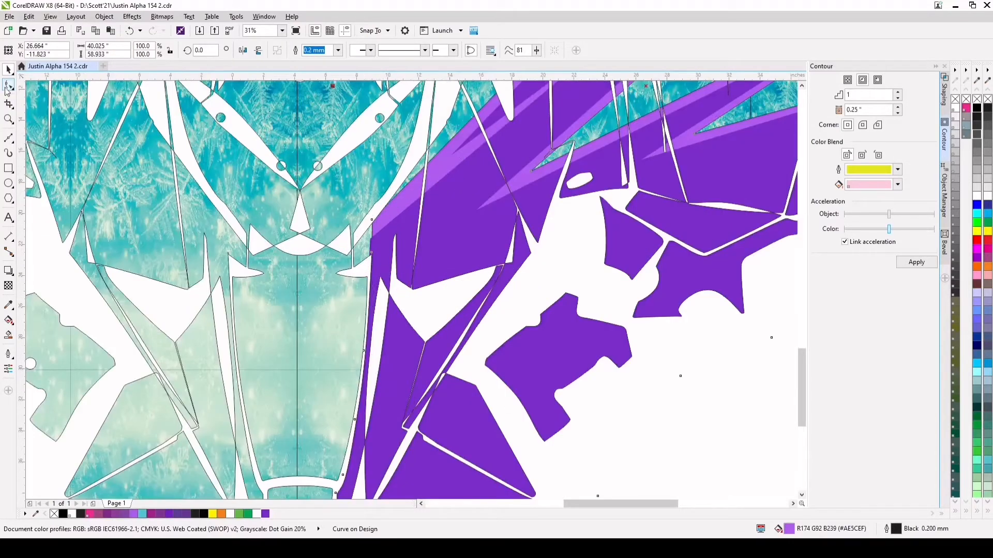
click(8, 85)
click(370, 244)
scroll(370, 244, up, 2)
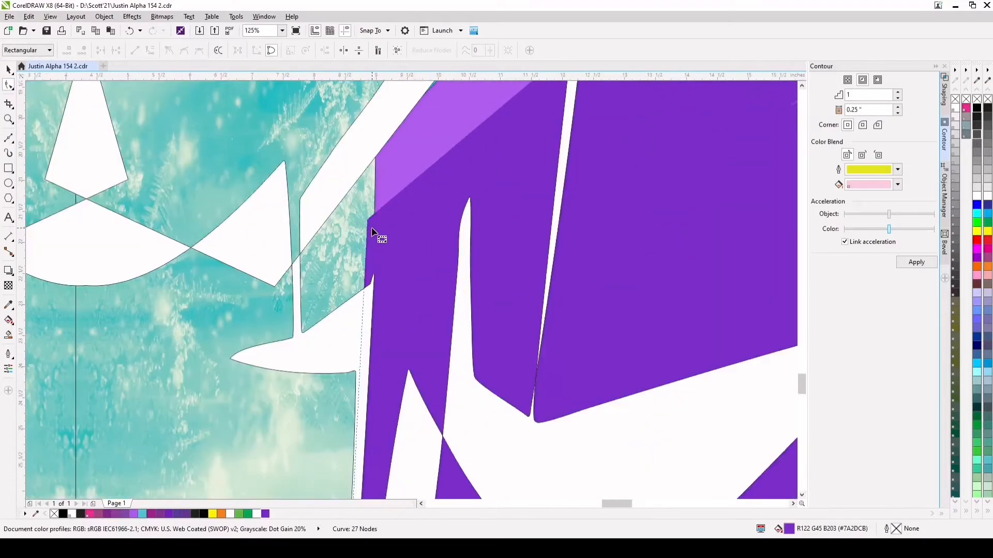
drag(367, 219, 377, 161)
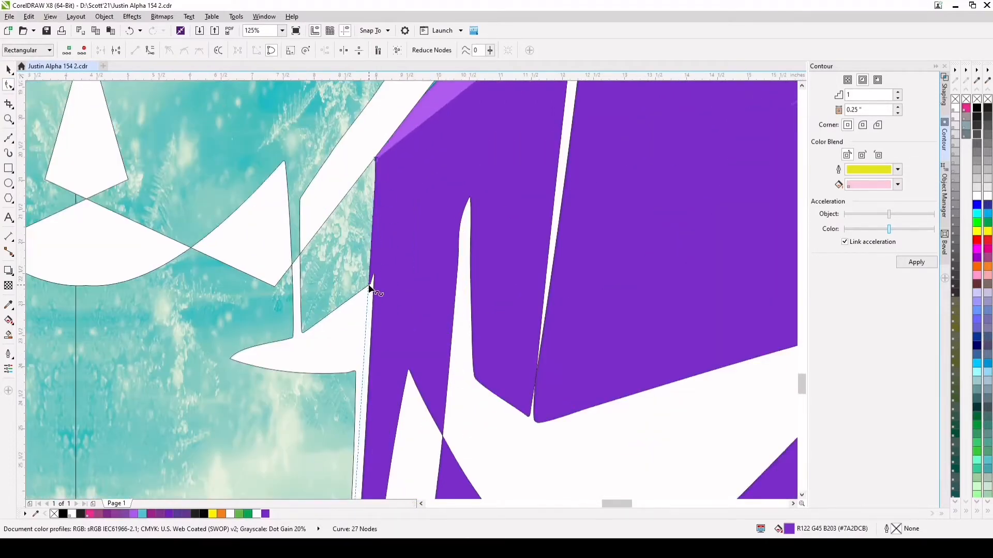
scroll(391, 279, down, 2)
click(9, 69)
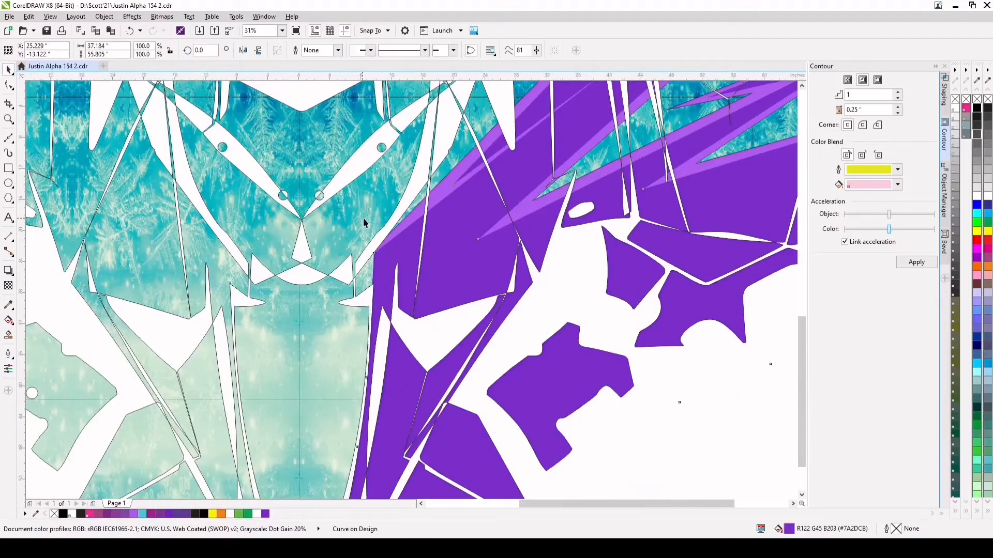
Remove the black outline from the light purple spiky shape
scroll(365, 221, down, 2)
click(451, 169)
scroll(450, 169, up, 3)
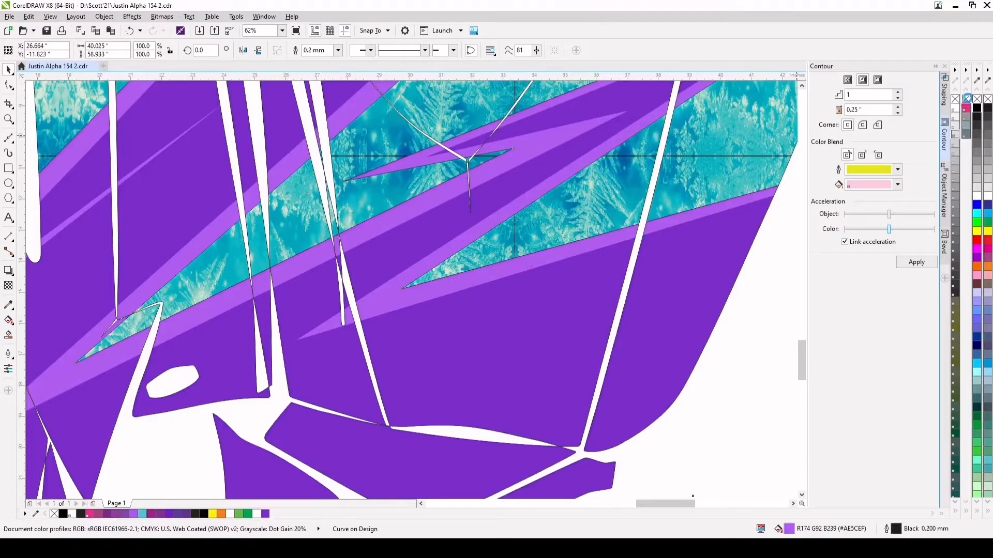
right_click(966, 98)
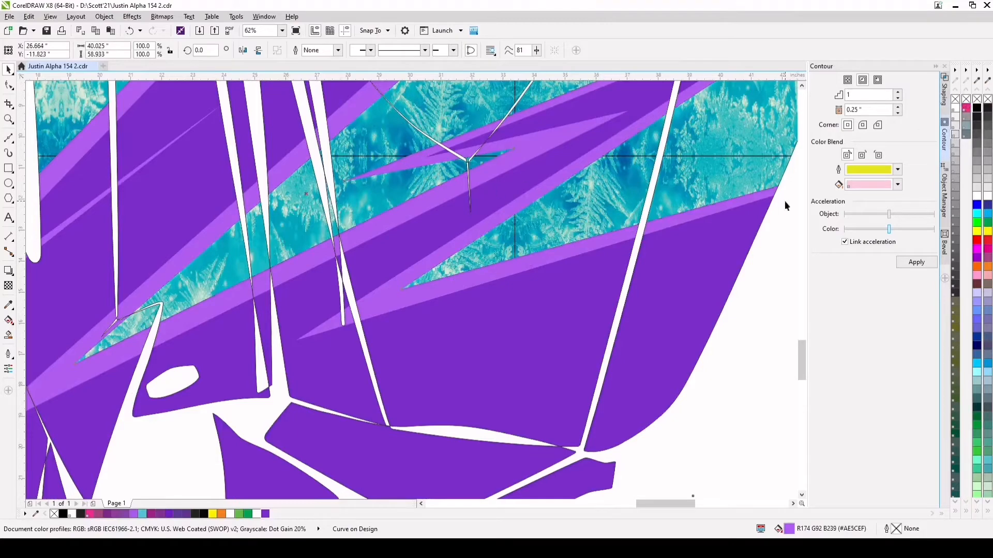
Try a 0.25" contour on the light purple spiky shape, both inside and outside, and undo both attempts
click(917, 262)
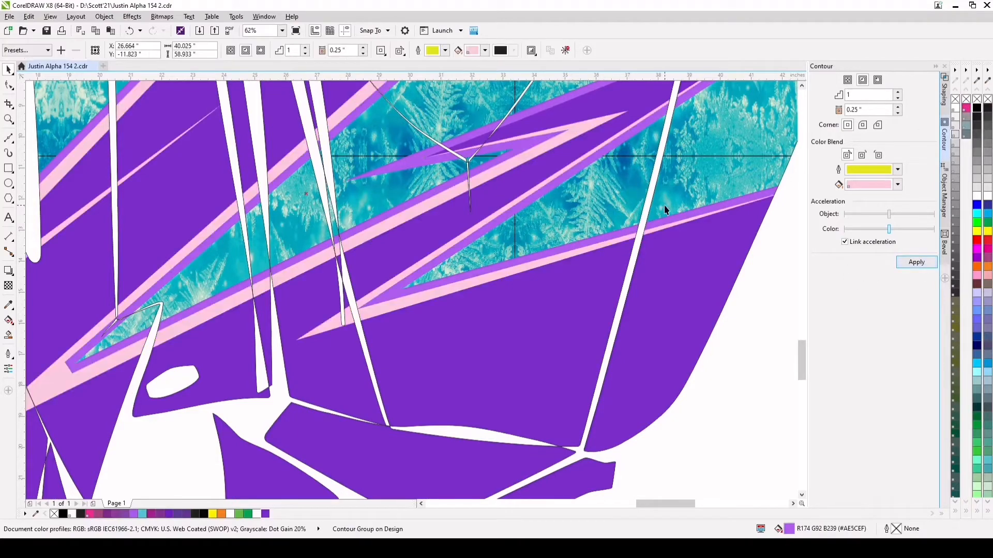
click(130, 31)
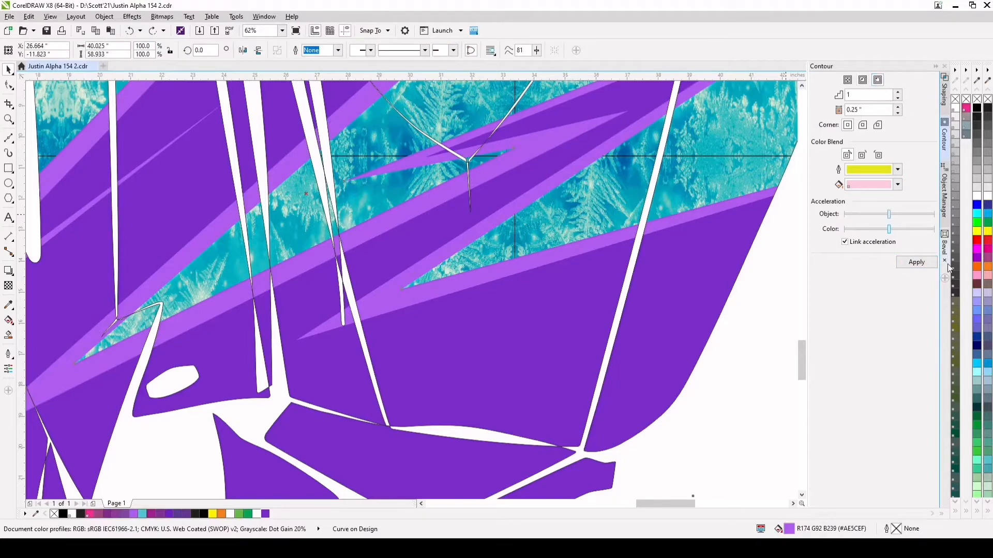
click(916, 262)
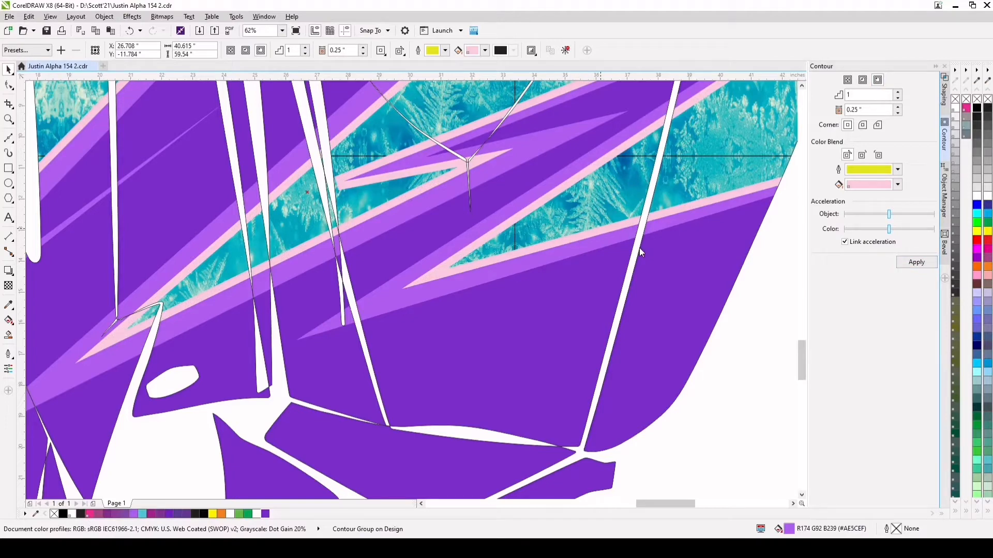
click(131, 31)
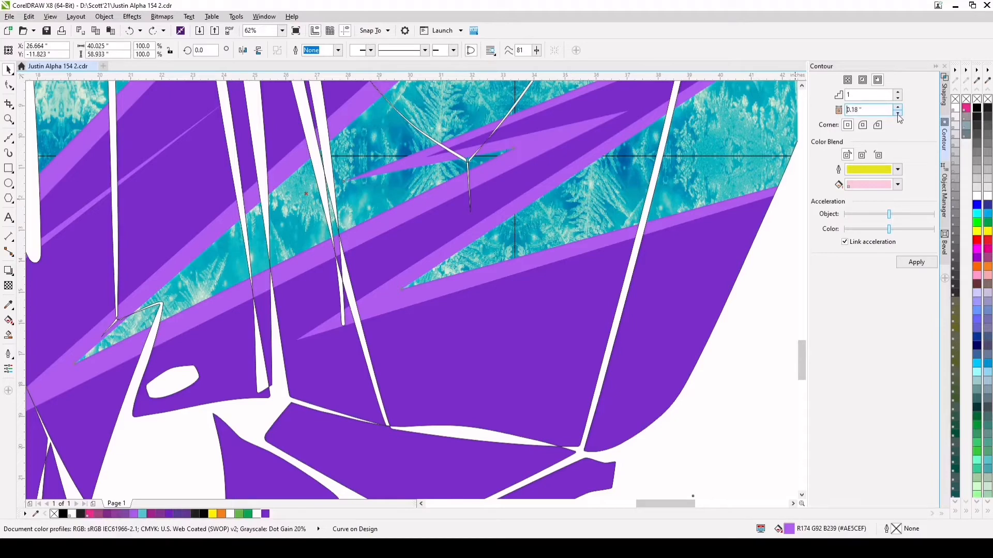
Apply a 0.16" outside contour to the light purple spiky shape, separate the contour, and fill it black (C75 M68 Y65 K90)
click(916, 262)
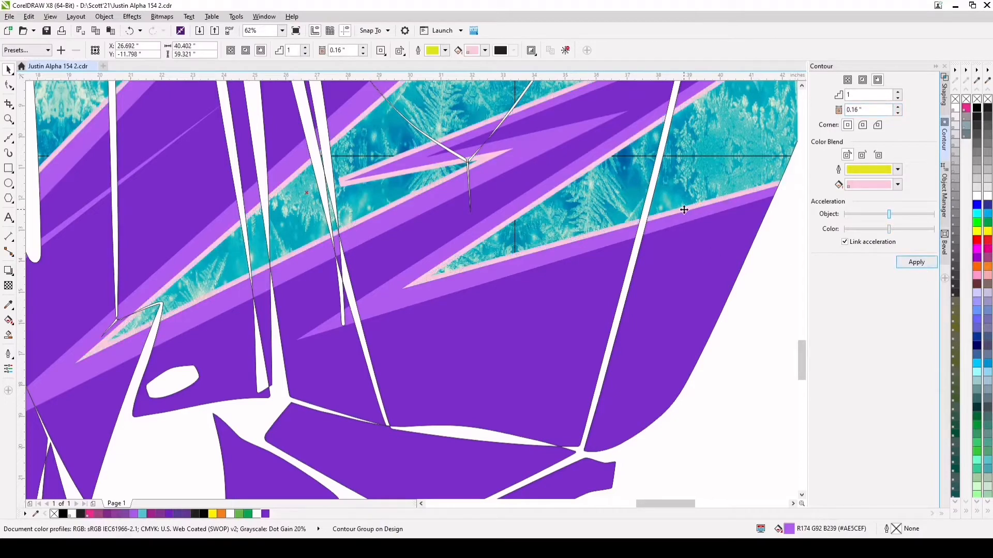
click(705, 227)
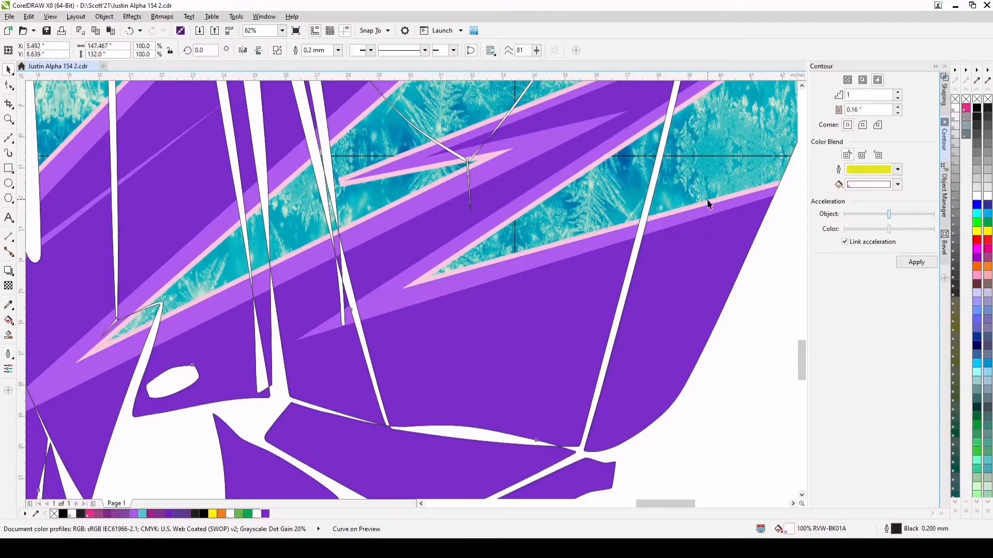
click(204, 514)
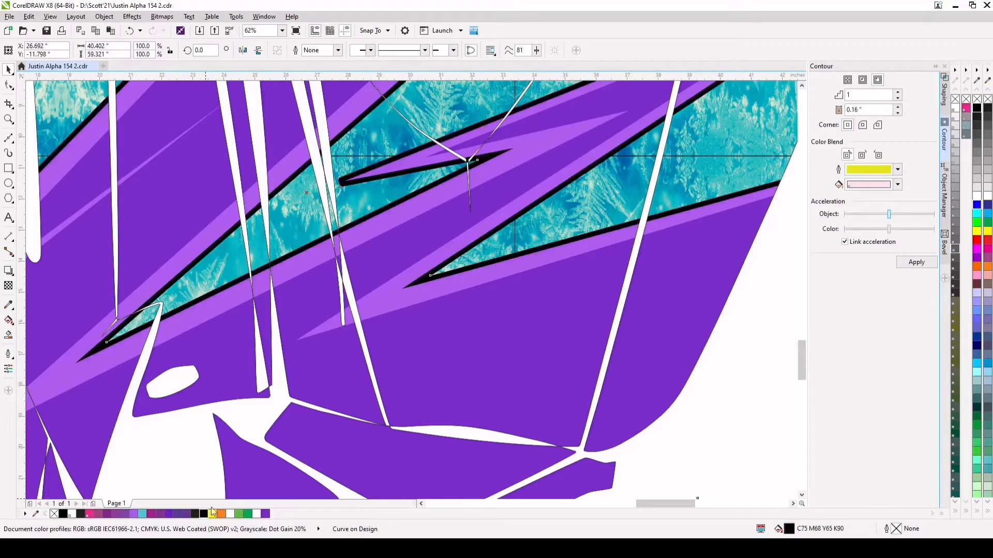
Reshape the blunt end of the black contour's inner spike by pulling its node out into a sharp point over the frost
key(F10)
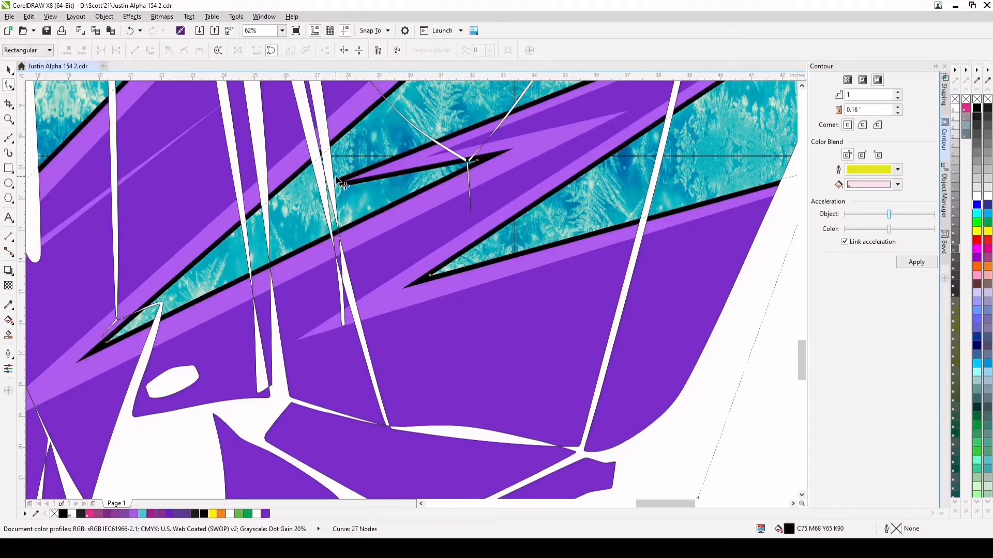
drag(339, 181, 278, 198)
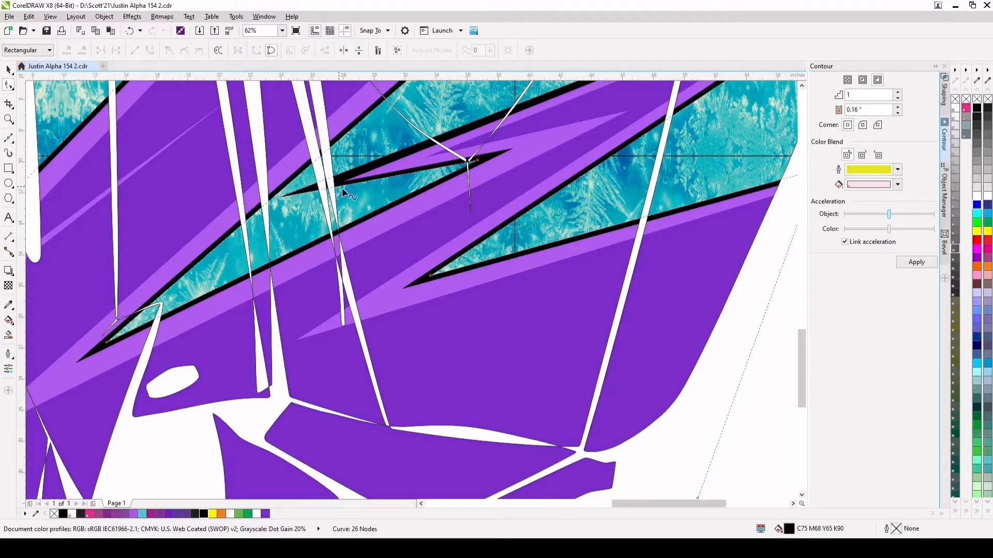
Pull the black contour's notch nodes out over the frost to thicken the black in the notches between the purple spikes
scroll(342, 190, down, 2)
scroll(472, 139, up, 1)
drag(489, 123, 497, 111)
scroll(393, 194, down, 1)
scroll(282, 230, up, 1)
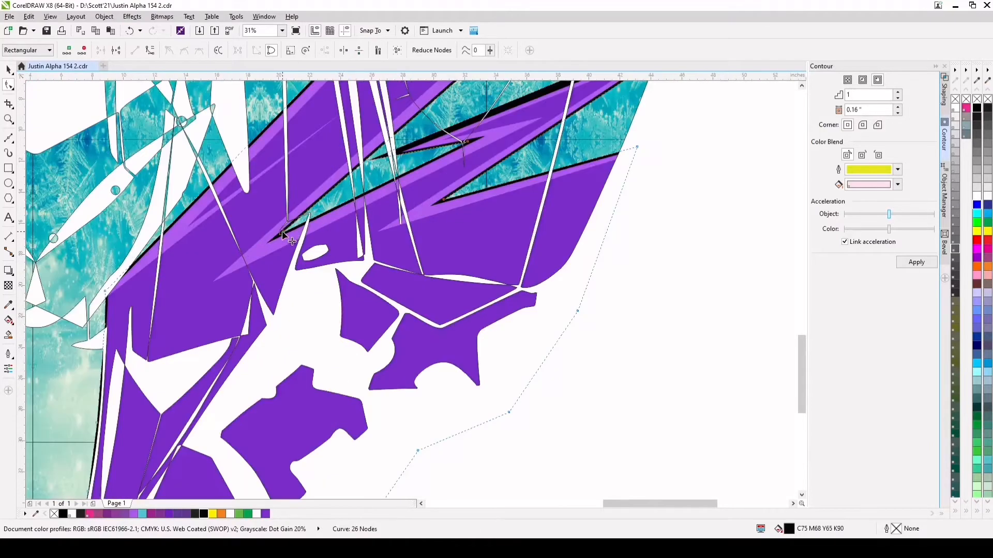
drag(282, 232, 293, 227)
scroll(292, 227, down, 1)
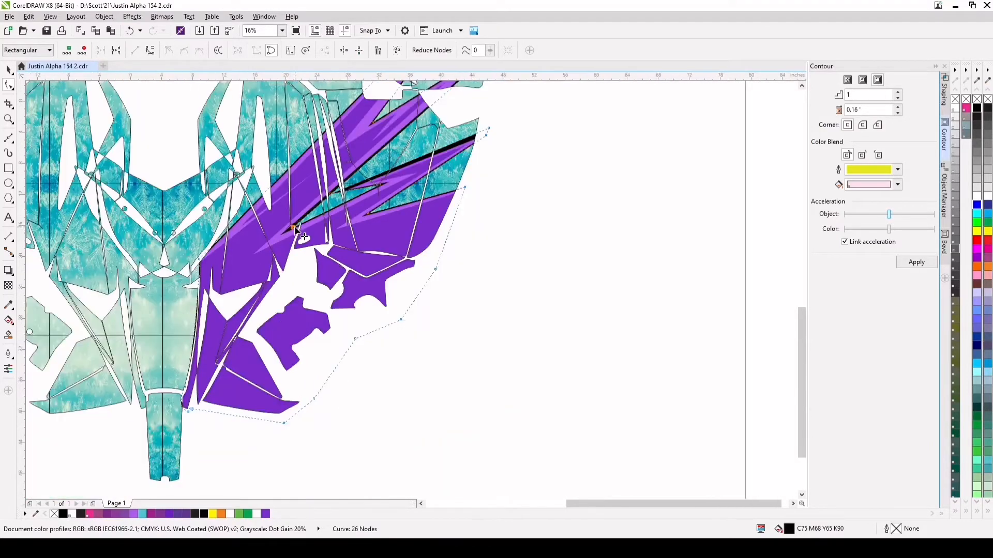
drag(369, 213, 388, 206)
scroll(391, 211, down, 1)
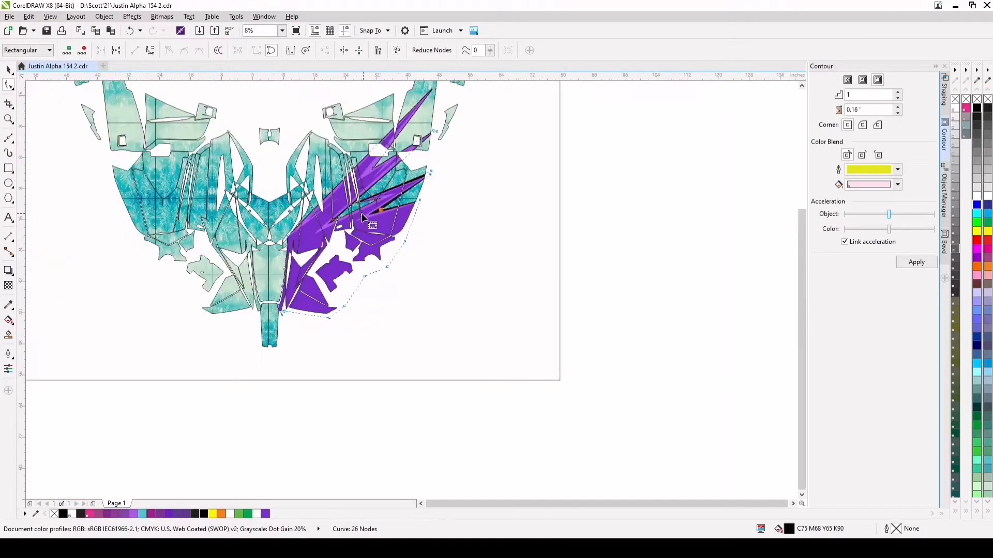
Add nodes on the contour's upper-left edge and pull one out along the purple shape to form a long, sharp black spike over the frost
scroll(311, 228, up, 1)
scroll(347, 189, down, 1)
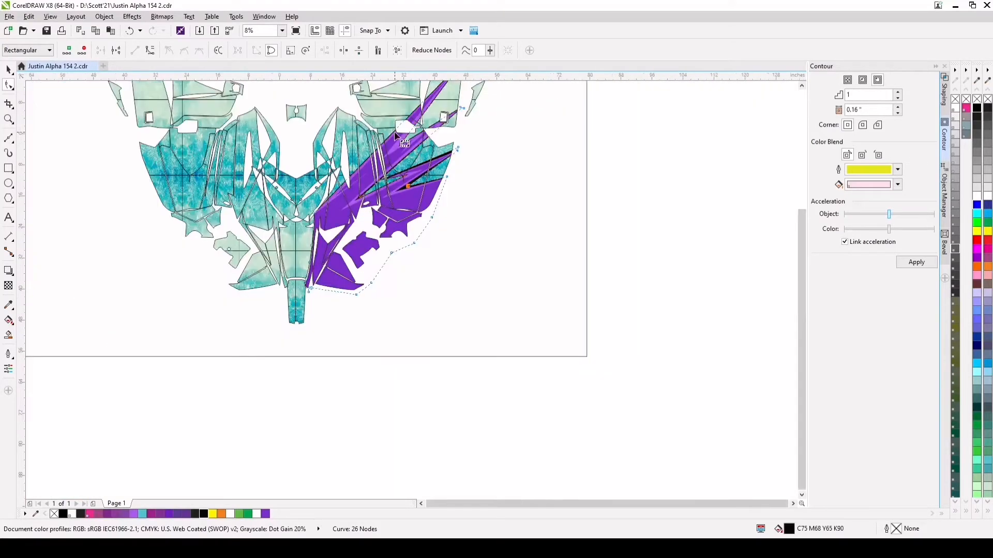
scroll(362, 191, up, 2)
scroll(328, 222, down, 2)
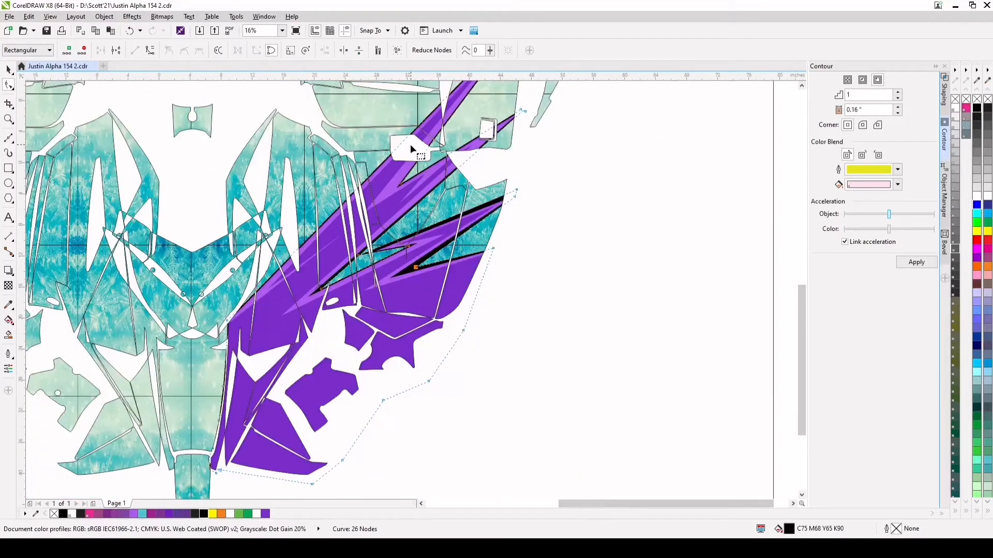
scroll(357, 199, up, 1)
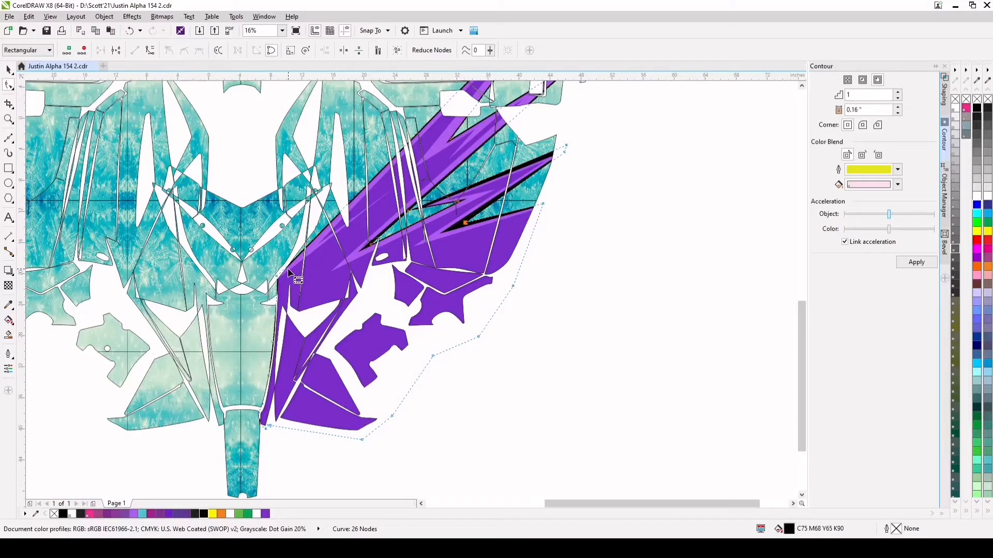
double_click(333, 218)
click(318, 232)
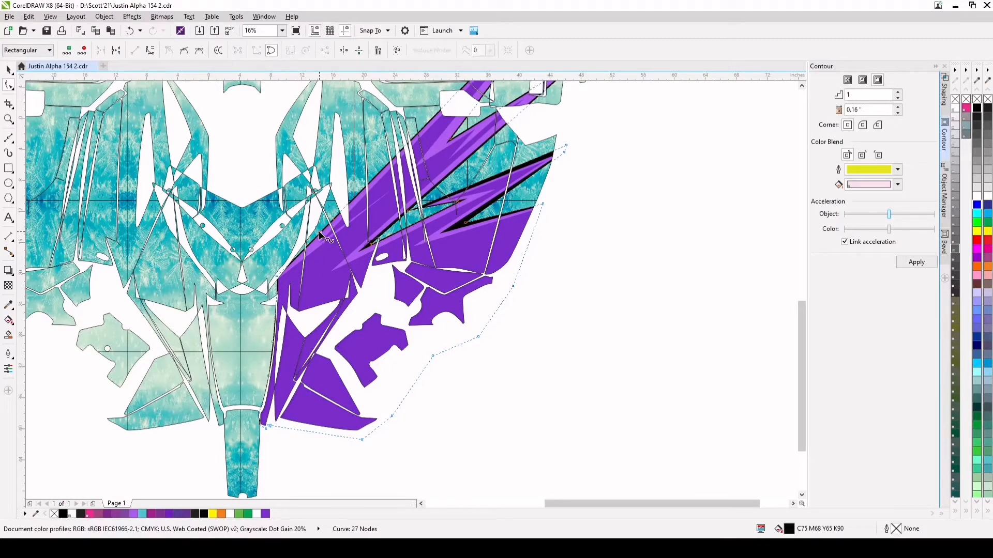
drag(319, 230, 418, 101)
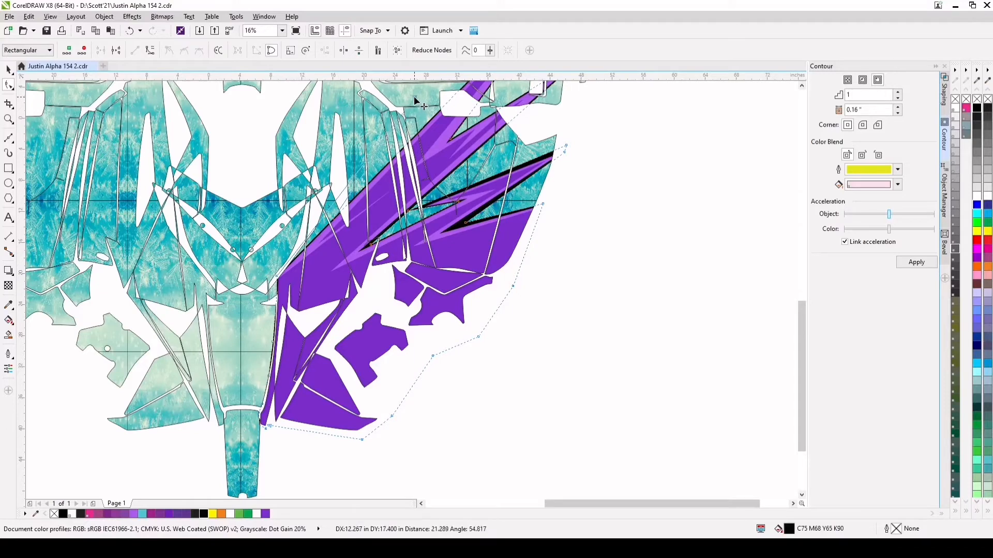
Add three nodes on the contour edge above the outer lower purple spike and pull one past the panel edge into a second black spike
scroll(380, 165, down, 1)
scroll(401, 161, up, 1)
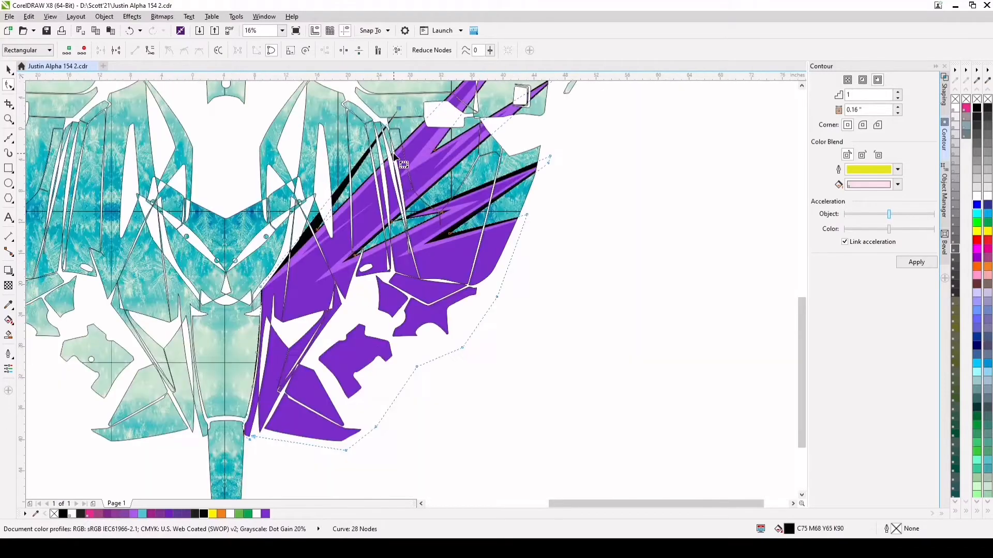
double_click(471, 189)
double_click(483, 184)
double_click(481, 185)
scroll(548, 161, down, 1)
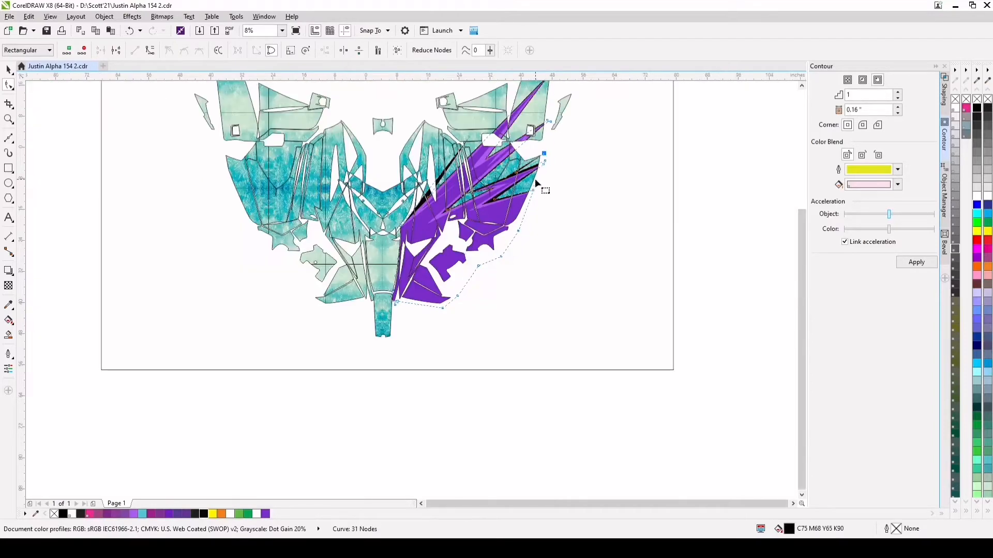
scroll(531, 147, up, 1)
scroll(489, 123, down, 2)
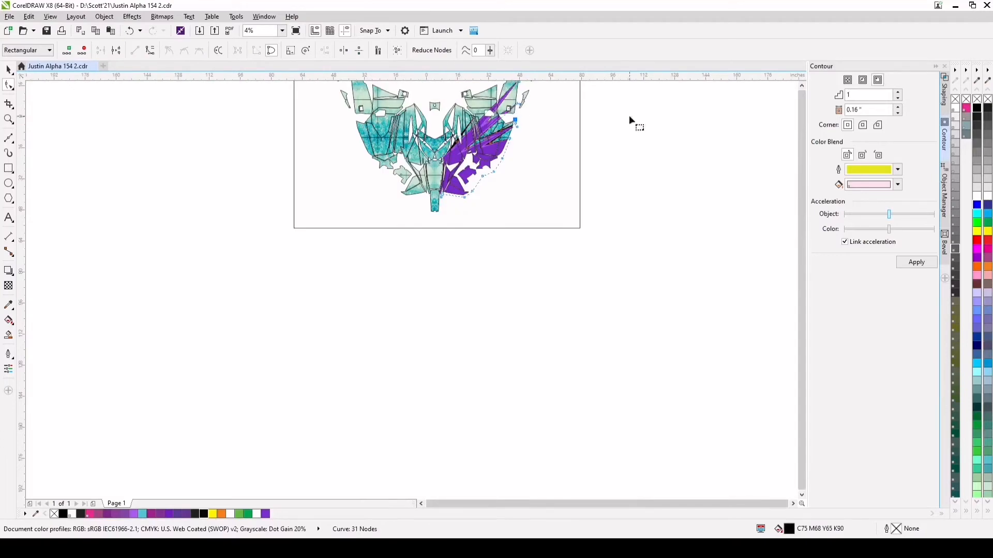
Move the contour's nodes beside the center panel outward so the black strip clears the panel's right edge
click(802, 85)
click(802, 86)
scroll(479, 207, up, 1)
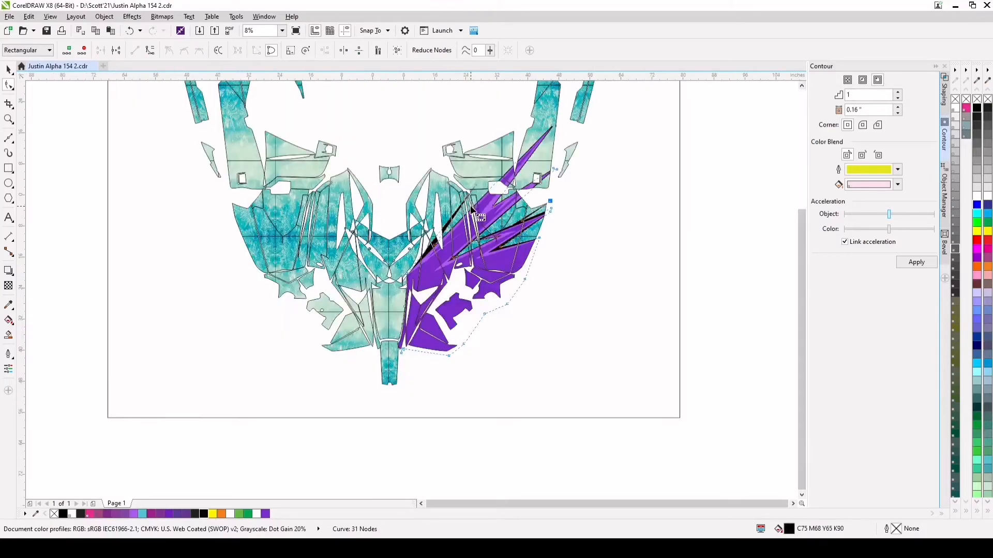
scroll(488, 262, up, 1)
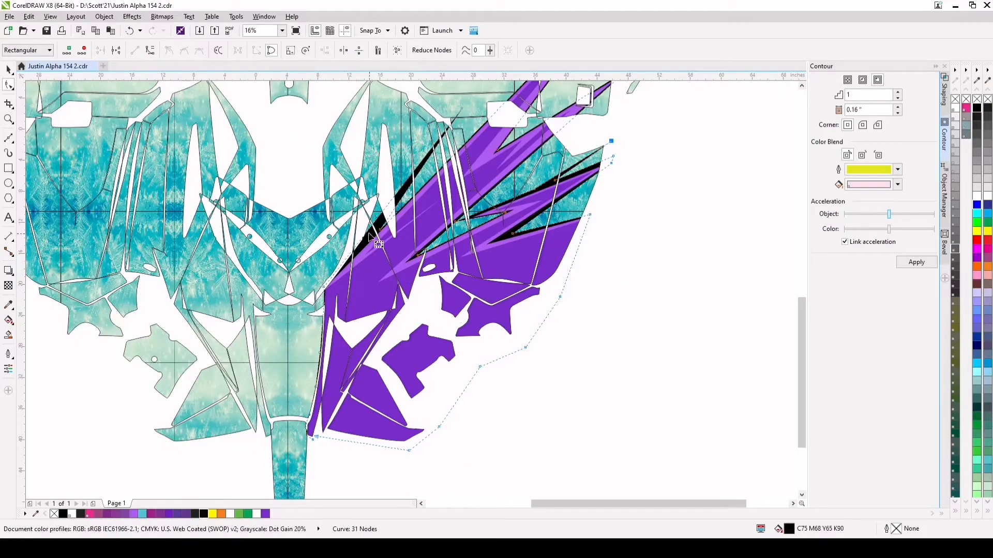
scroll(352, 274, up, 1)
scroll(309, 338, down, 1)
scroll(303, 356, up, 3)
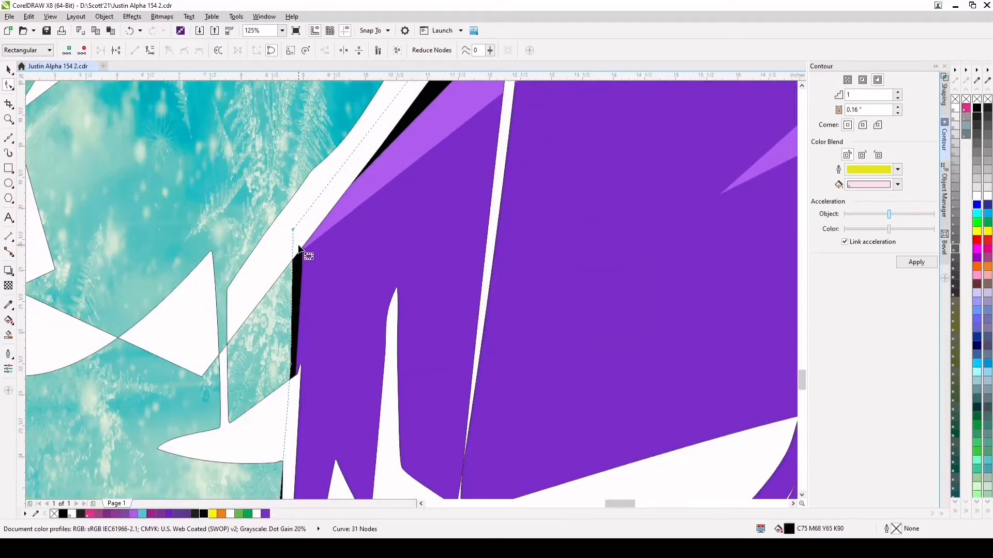
drag(293, 230, 303, 226)
drag(293, 369, 295, 379)
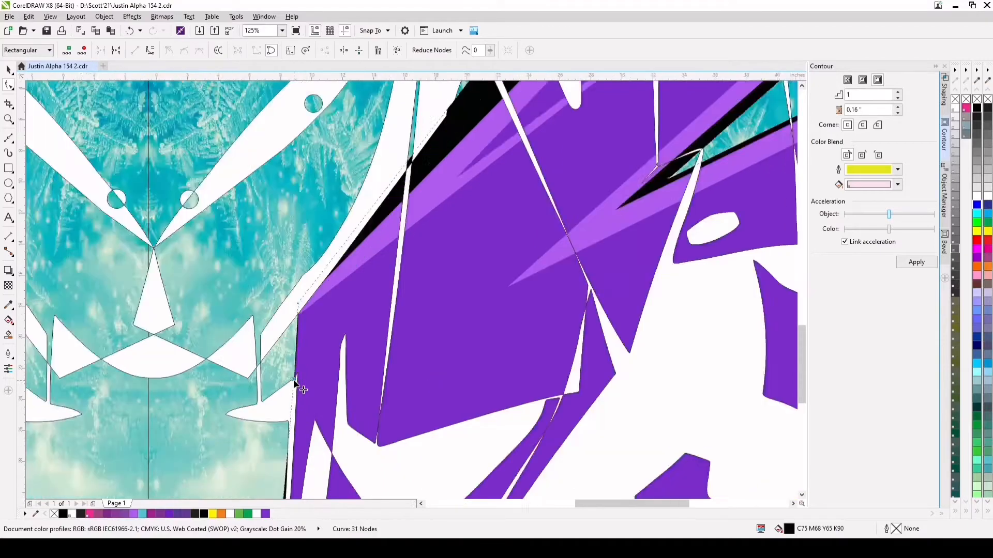
scroll(294, 381, down, 1)
scroll(293, 453, up, 1)
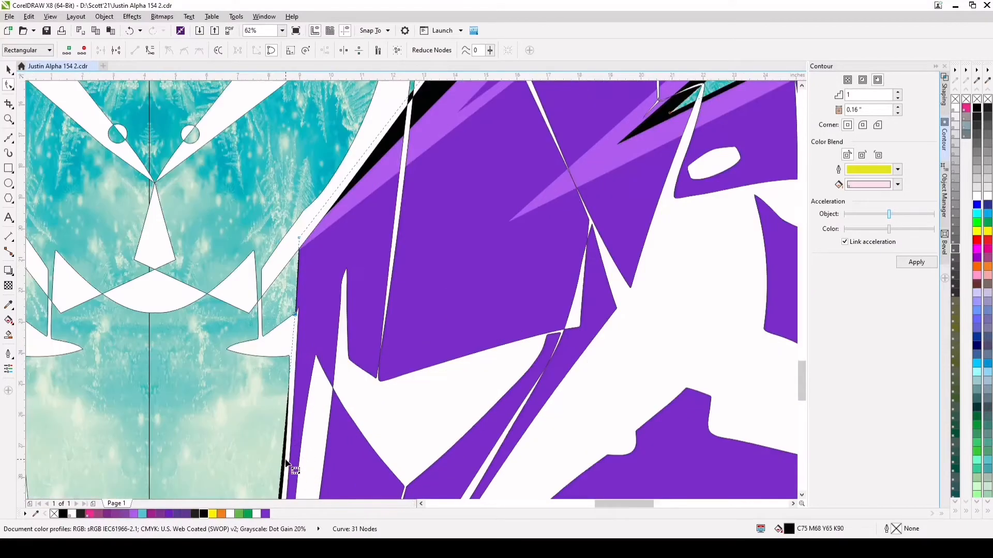
click(801, 475)
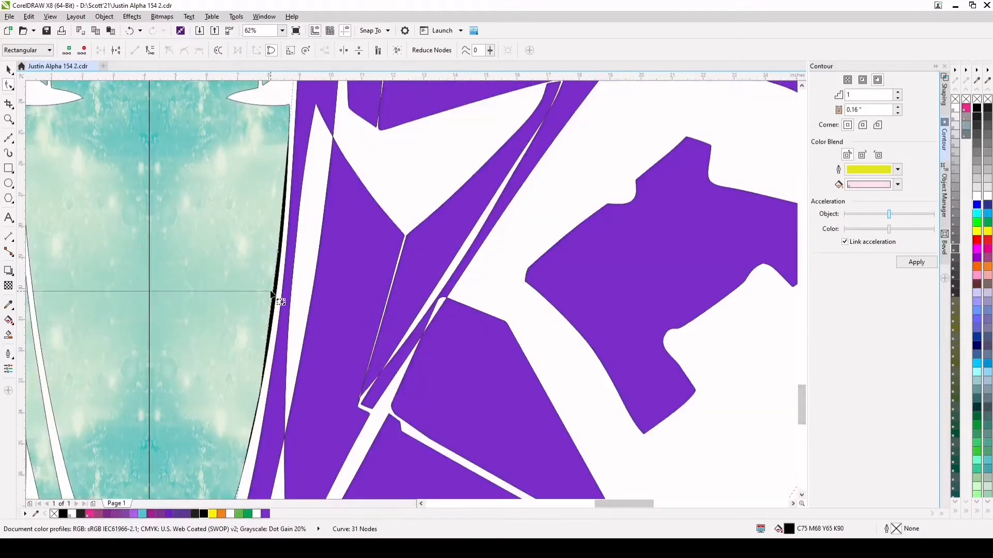
drag(278, 252, 284, 254)
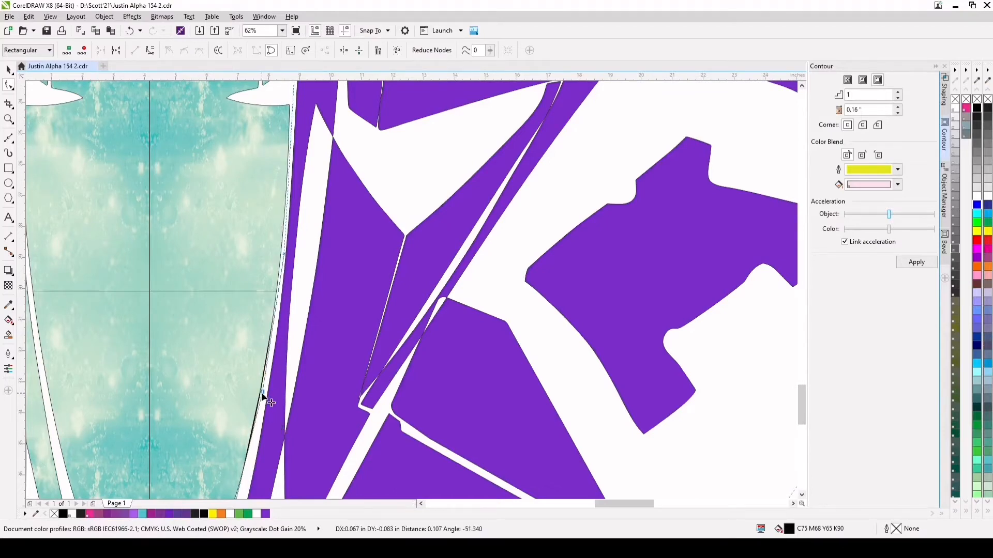
Shift the contour's lower-end nodes off the center and tail panels to align with the purple strip's edge
scroll(261, 408, down, 3)
scroll(261, 422, up, 3)
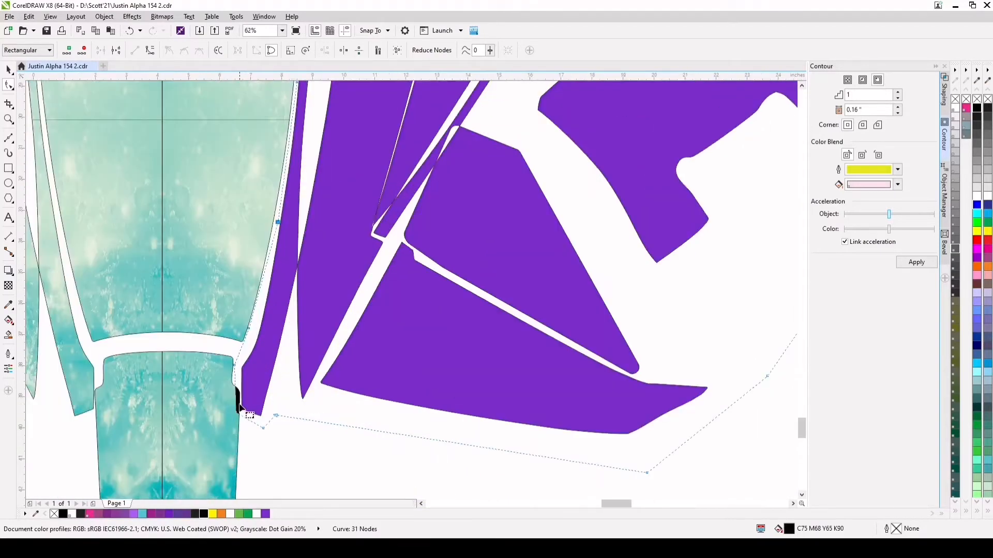
scroll(238, 401, up, 2)
drag(229, 327, 234, 324)
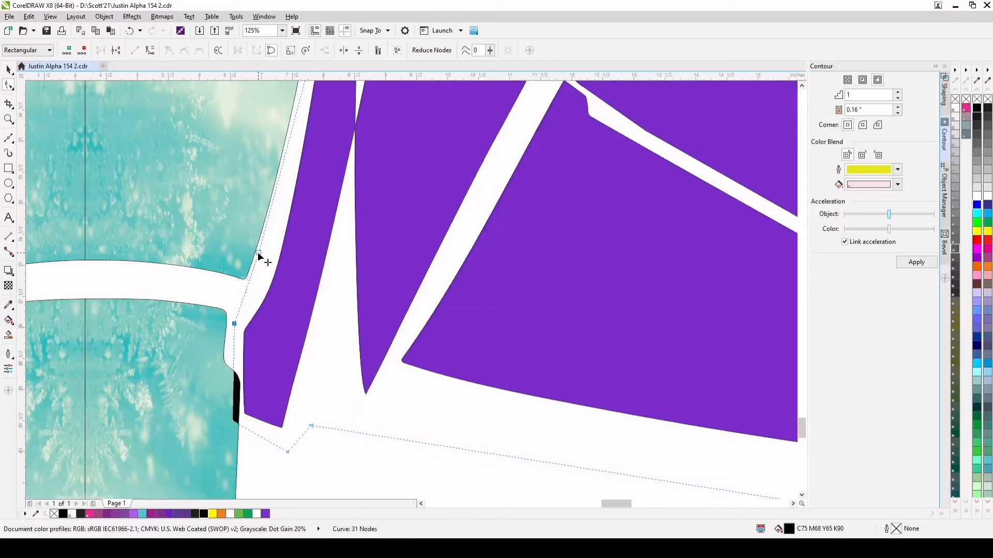
drag(258, 253, 268, 255)
drag(232, 420, 241, 415)
drag(233, 320, 242, 326)
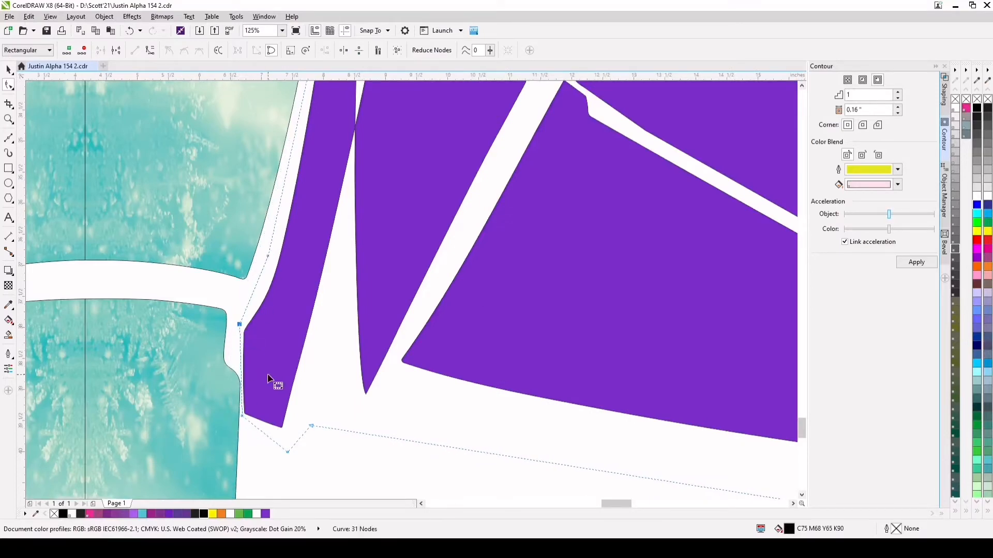
Pull back the contour node at the frost tip beneath the narrow middle spike to thicken the black there
scroll(290, 393, down, 5)
scroll(442, 288, down, 1)
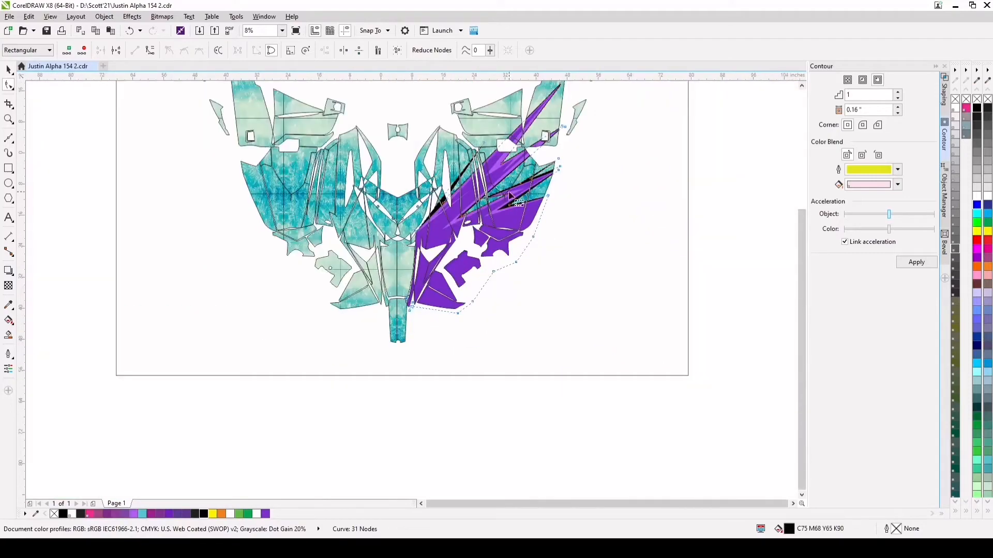
scroll(495, 203, up, 3)
scroll(471, 207, up, 2)
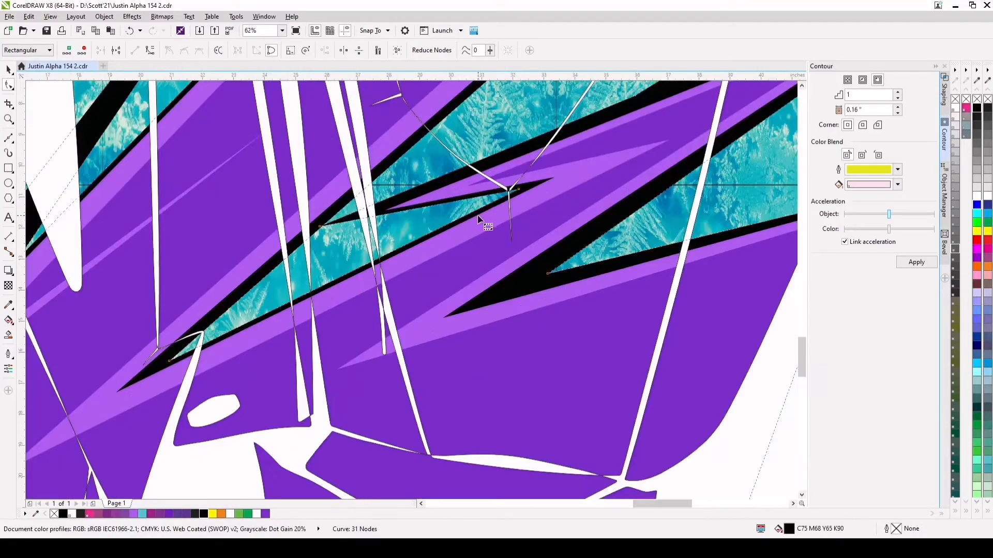
drag(518, 188, 491, 199)
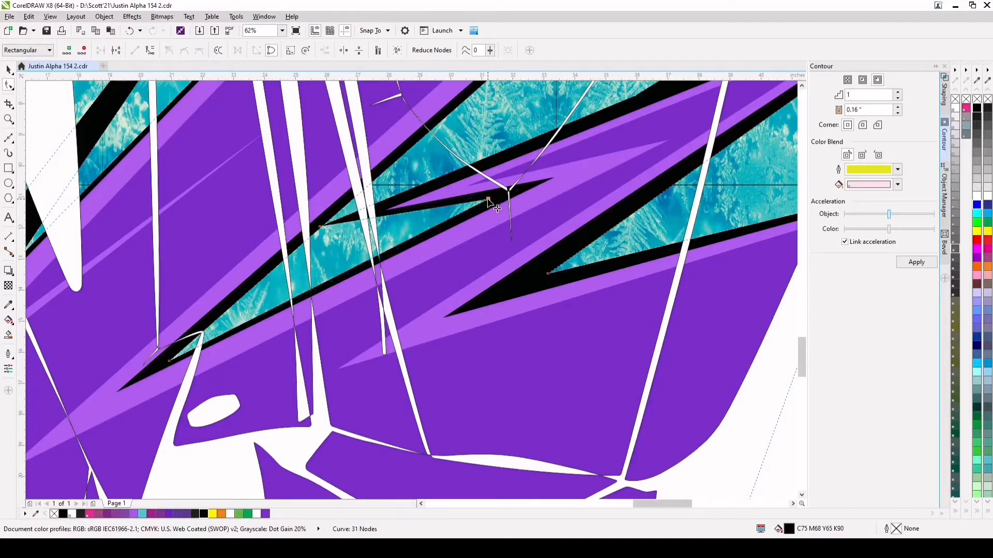
scroll(491, 201, down, 4)
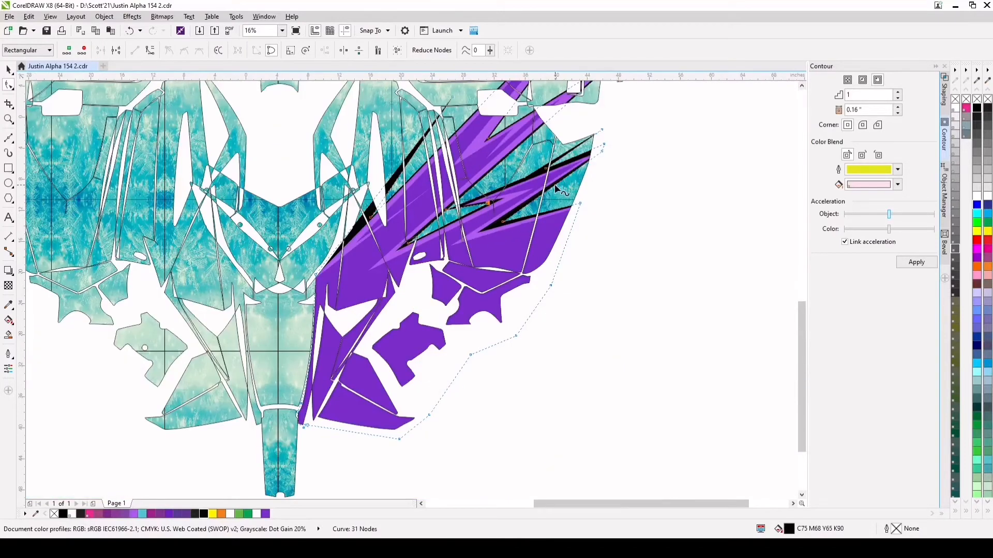
Delete the extra node on the second black spike, slide its inner corner node inward to sharpen the frost gap, and deselect the contour
key(Delete)
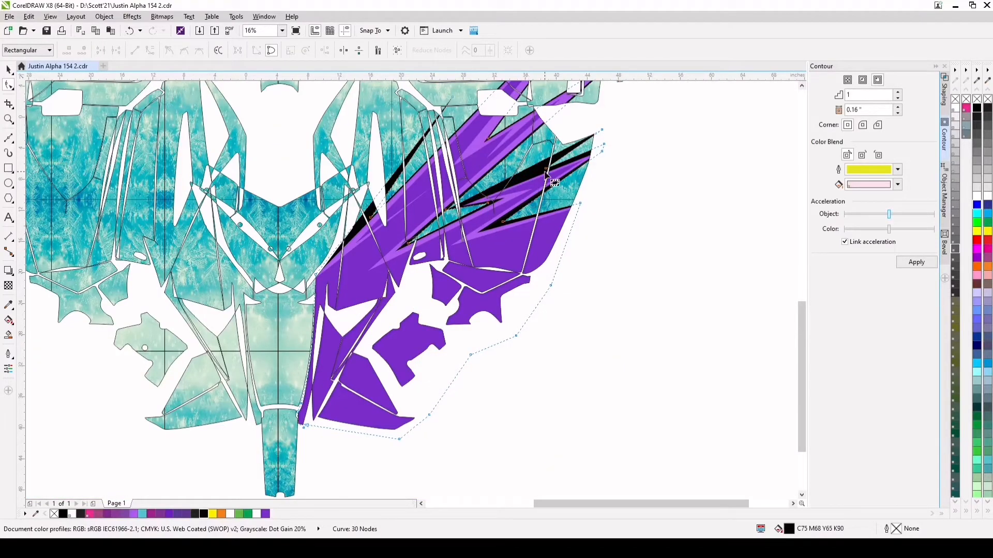
drag(546, 168, 522, 179)
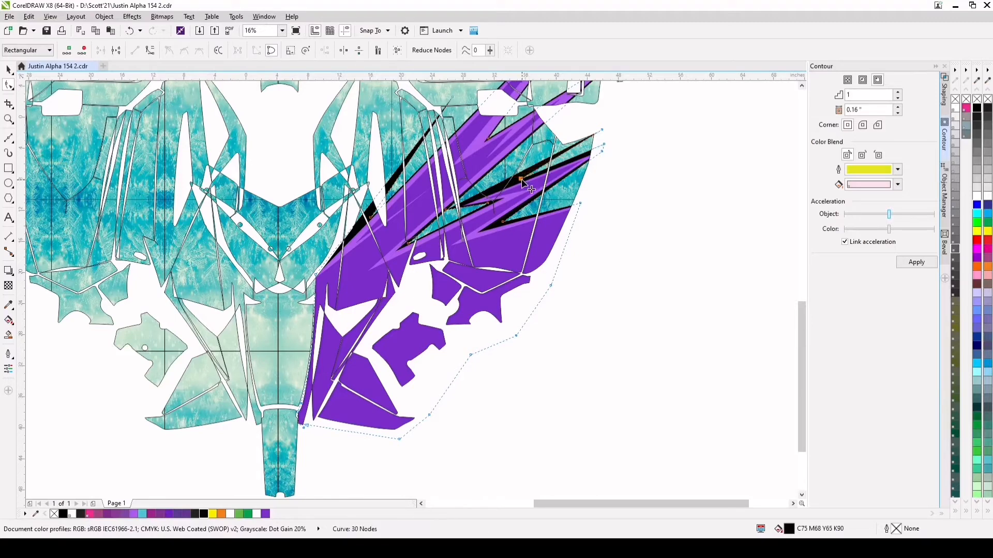
scroll(489, 189, down, 2)
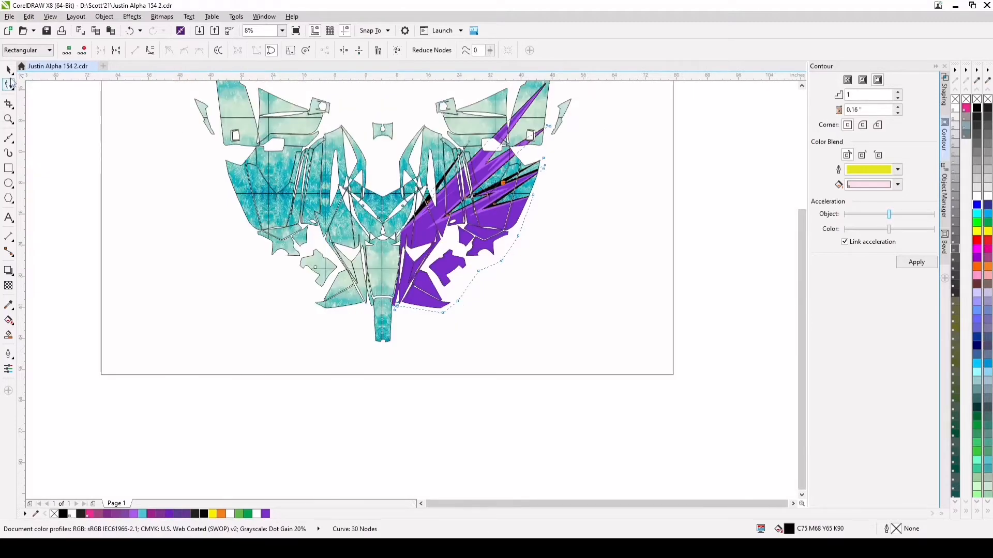
click(9, 69)
click(732, 235)
scroll(445, 205, up, 4)
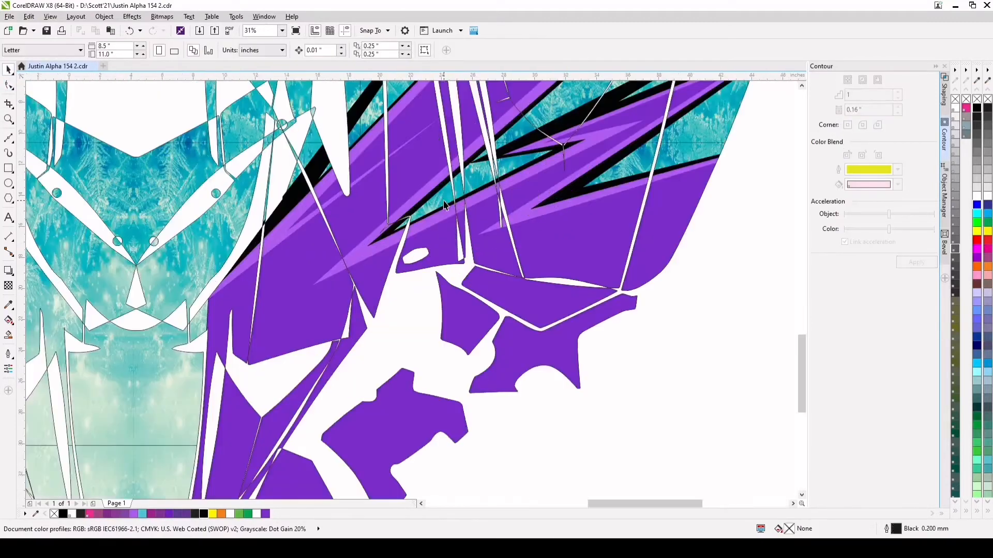
scroll(445, 205, down, 4)
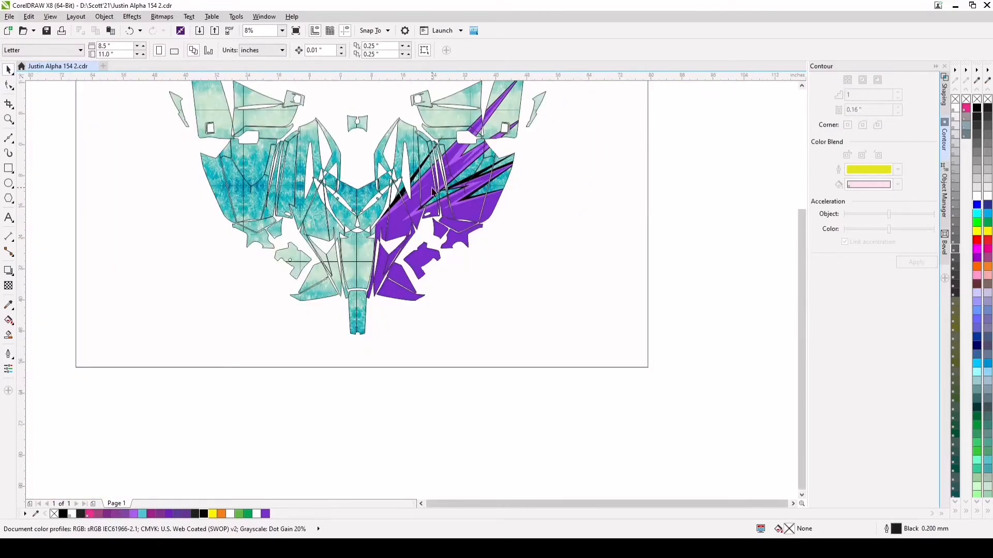
scroll(408, 199, down, 1)
scroll(405, 176, up, 1)
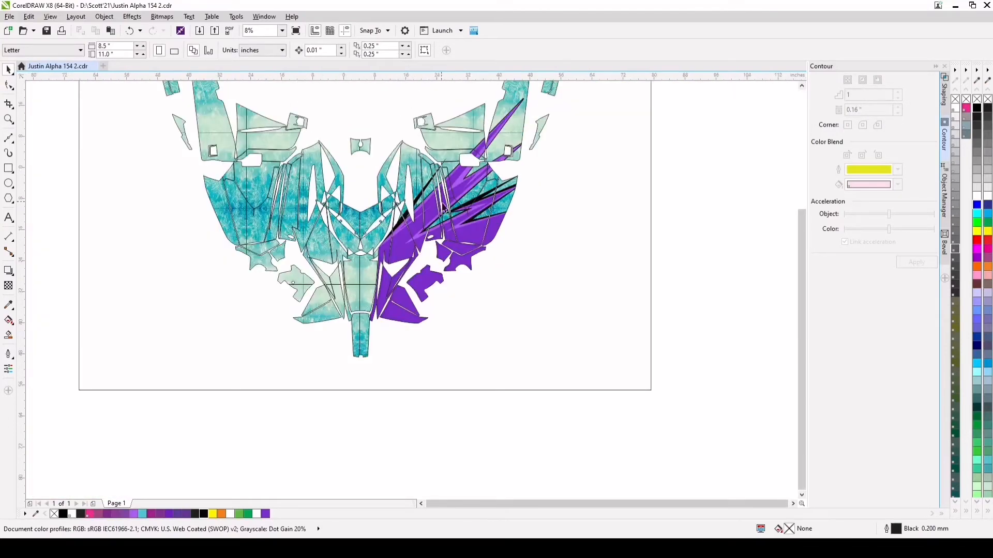
Draw the first straight-sided spikes of a Bézier outline over the narrow upper-left panel, from beside its middle up to the top edge
scroll(448, 212, down, 2)
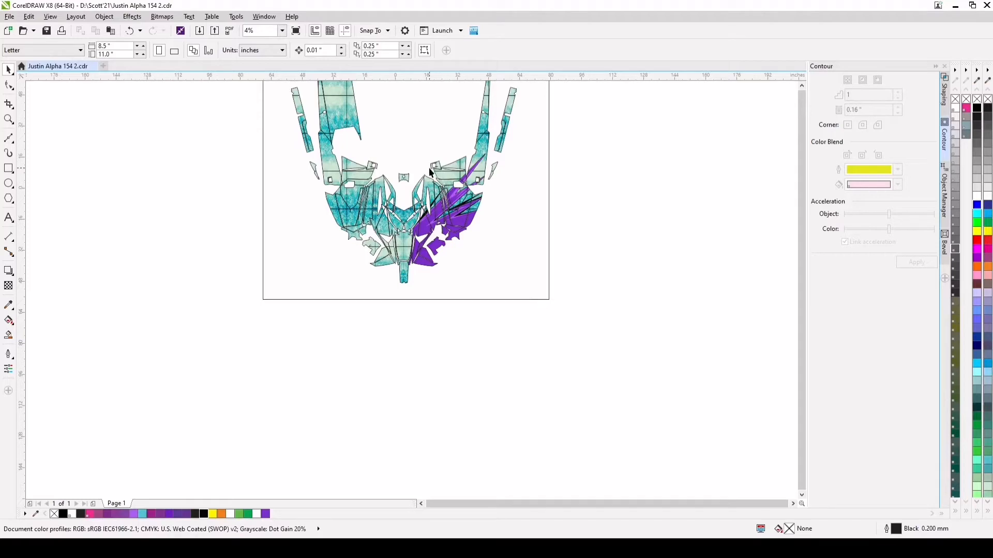
scroll(368, 127, down, 1)
scroll(360, 122, up, 2)
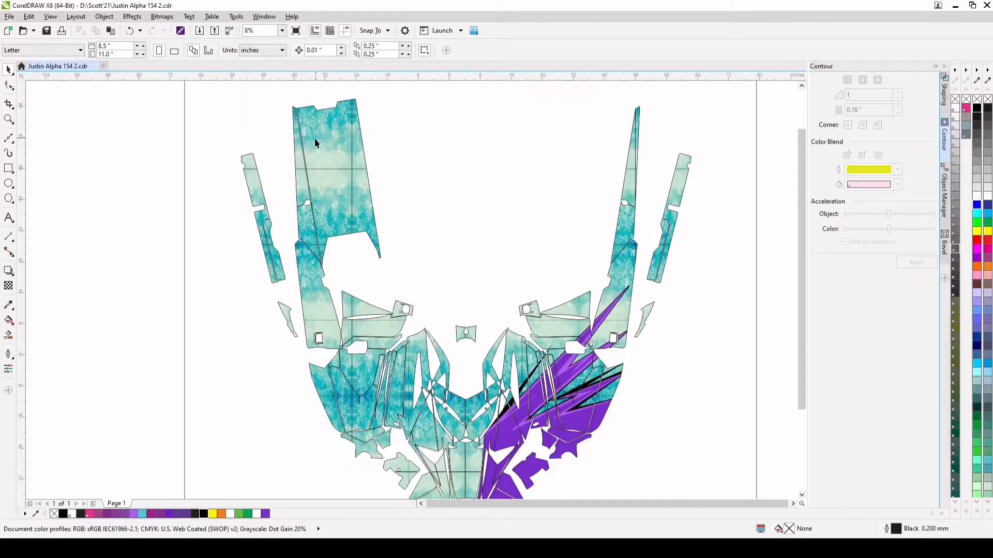
click(8, 138)
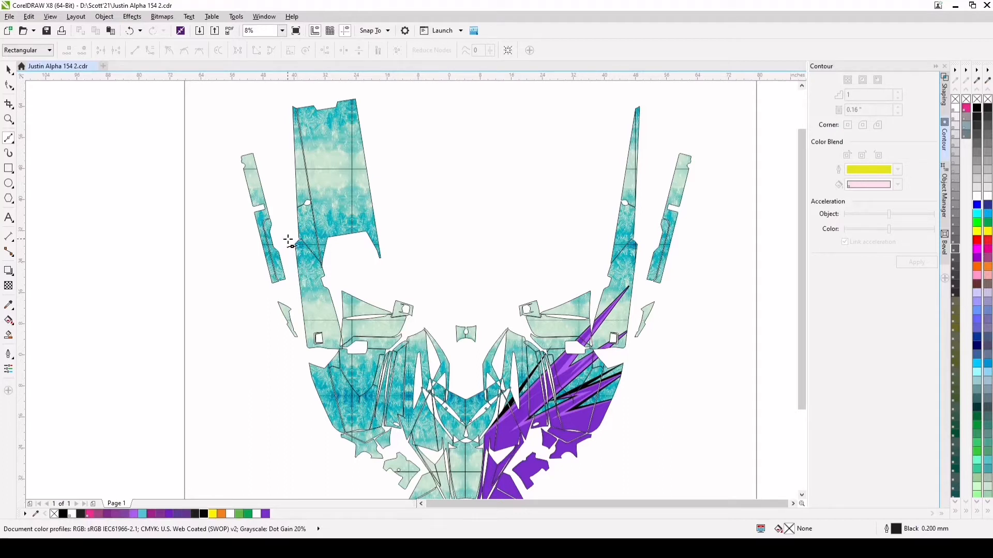
click(287, 239)
click(332, 299)
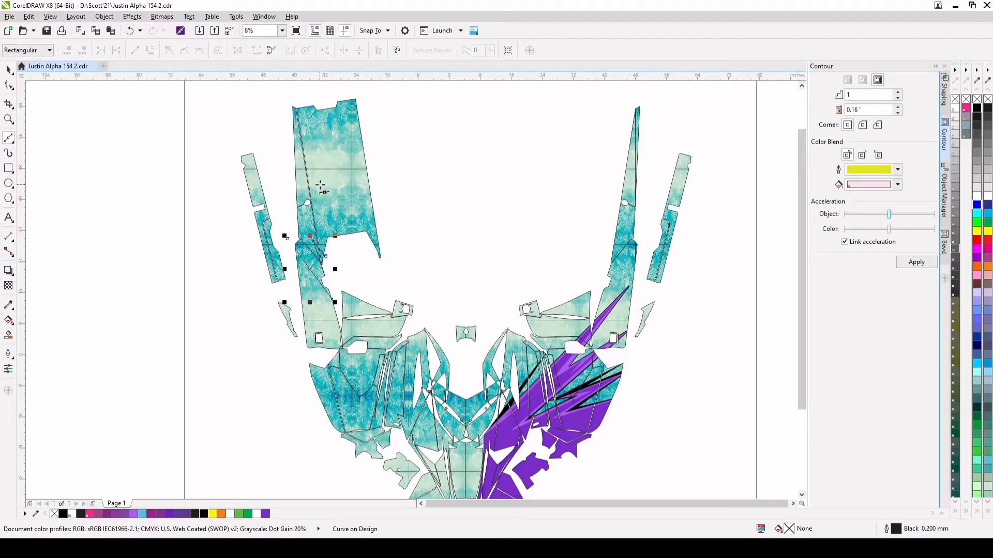
click(313, 126)
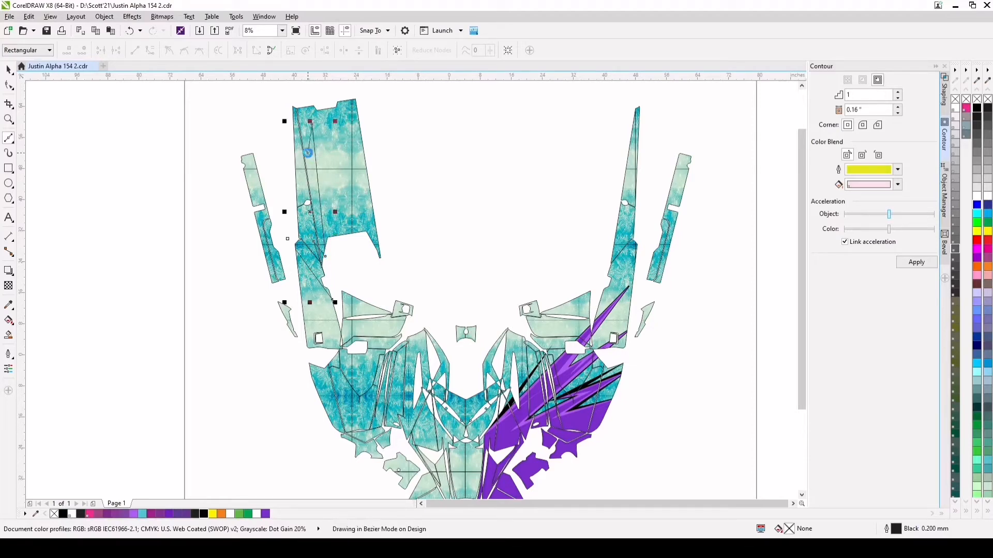
click(310, 97)
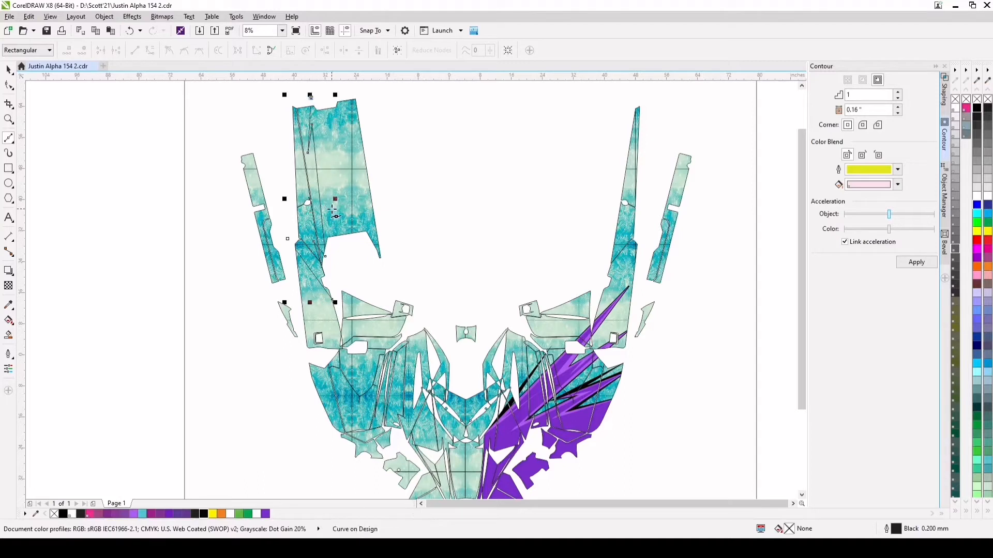
Continue the spiked outline across the wide upper-left panel with a narrow mid-panel notch and a long spike past its lower edge
click(333, 238)
click(129, 30)
click(329, 203)
click(330, 169)
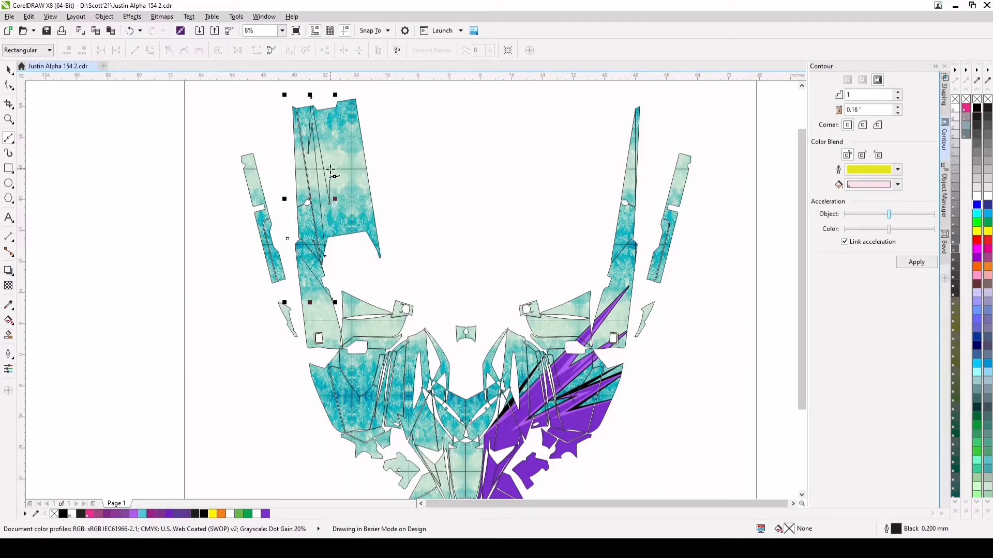
click(341, 242)
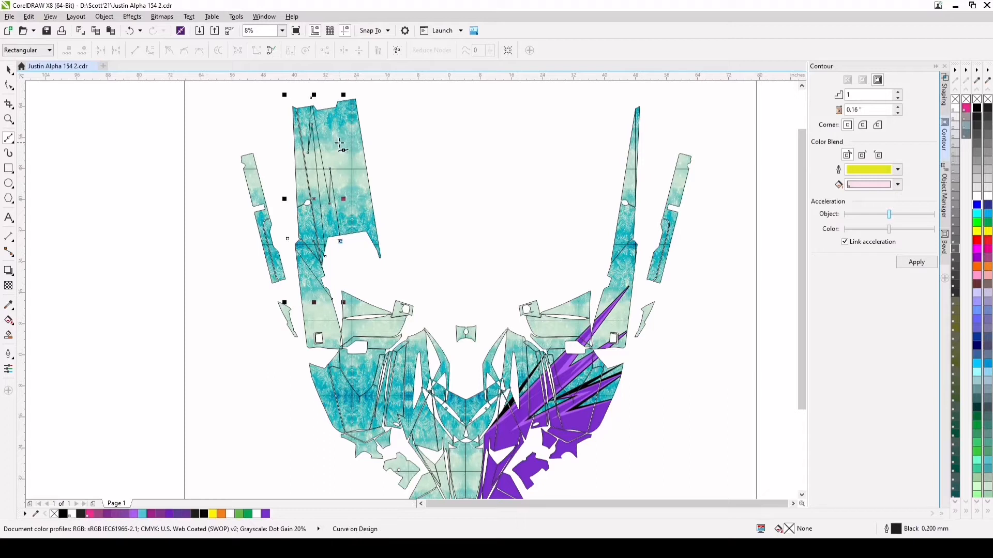
Finish the outline with a tall notch and a side spike, close it around the panel tops, and fill it with light purple #AE5CEF
click(344, 125)
click(372, 192)
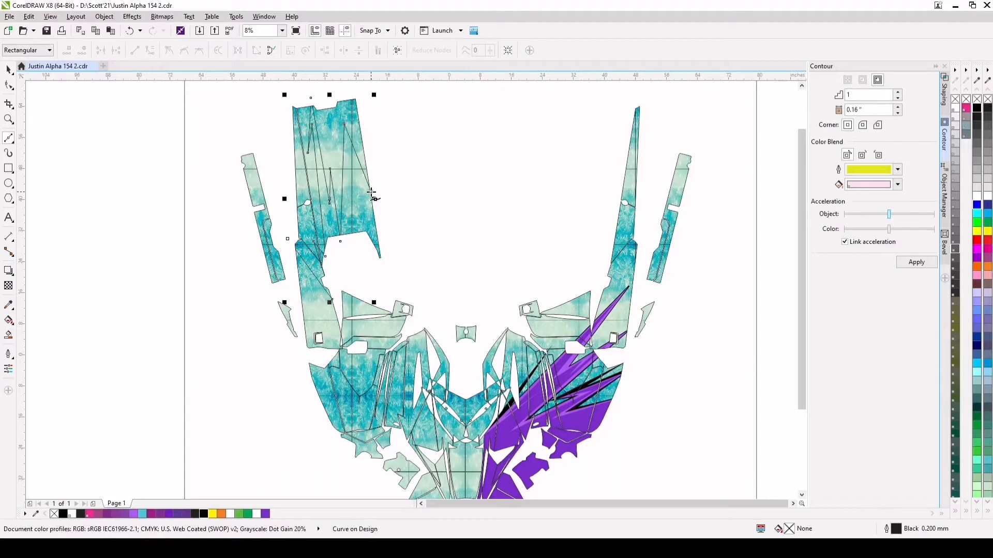
click(362, 93)
click(291, 95)
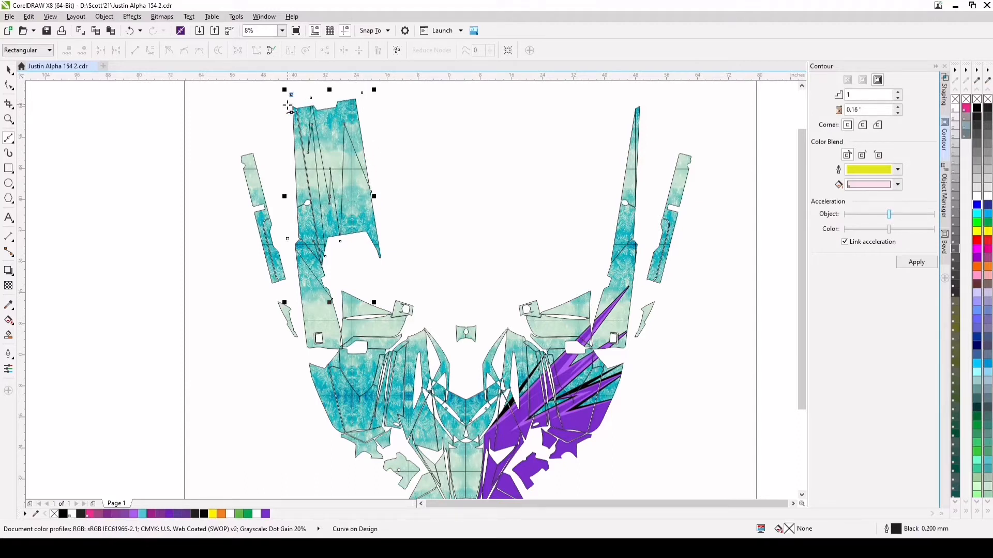
click(287, 239)
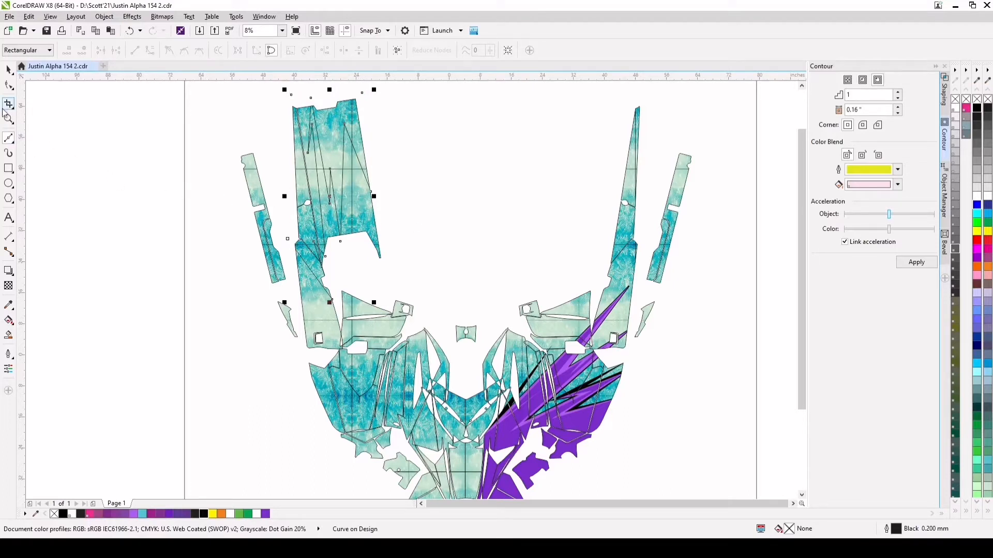
click(8, 69)
click(134, 514)
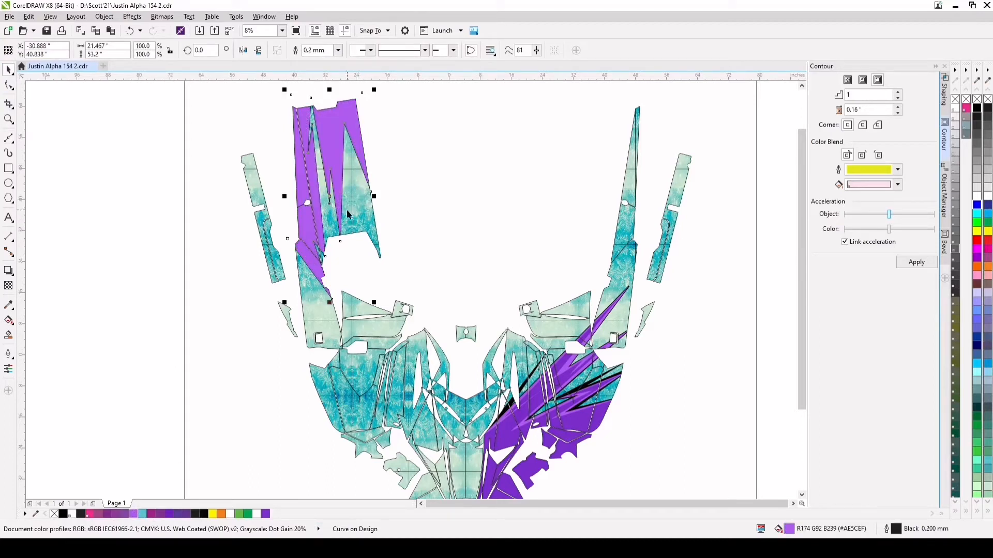
Apply a one-step inside contour with a 0.25-inch offset to the light purple spiked shape
double_click(886, 109)
text(0.25)
key(Return)
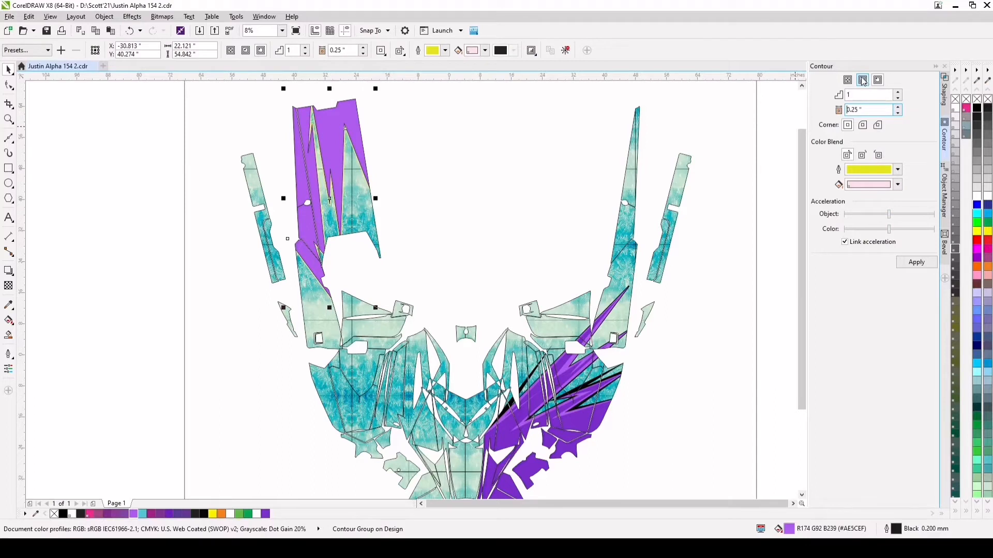
click(129, 30)
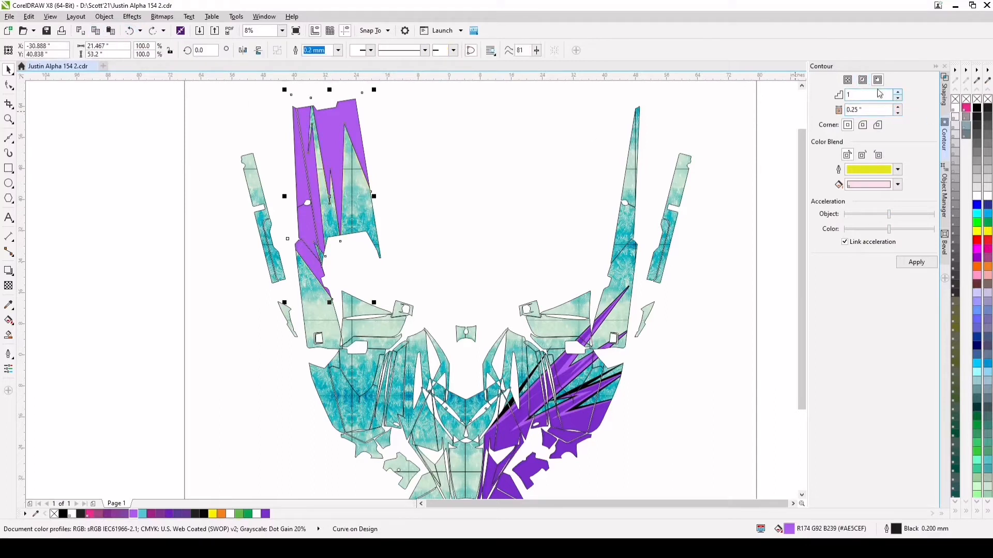
click(914, 264)
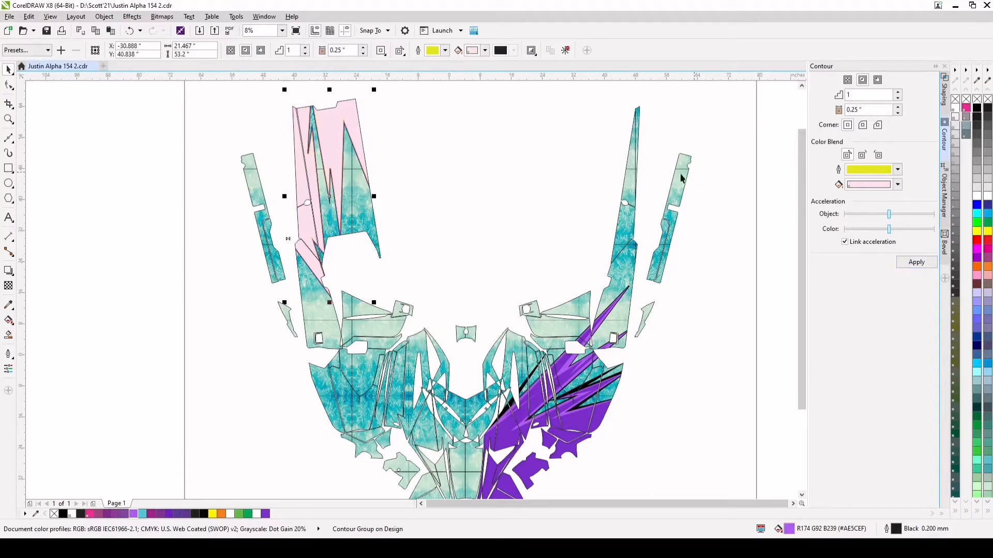
scroll(331, 171, up, 4)
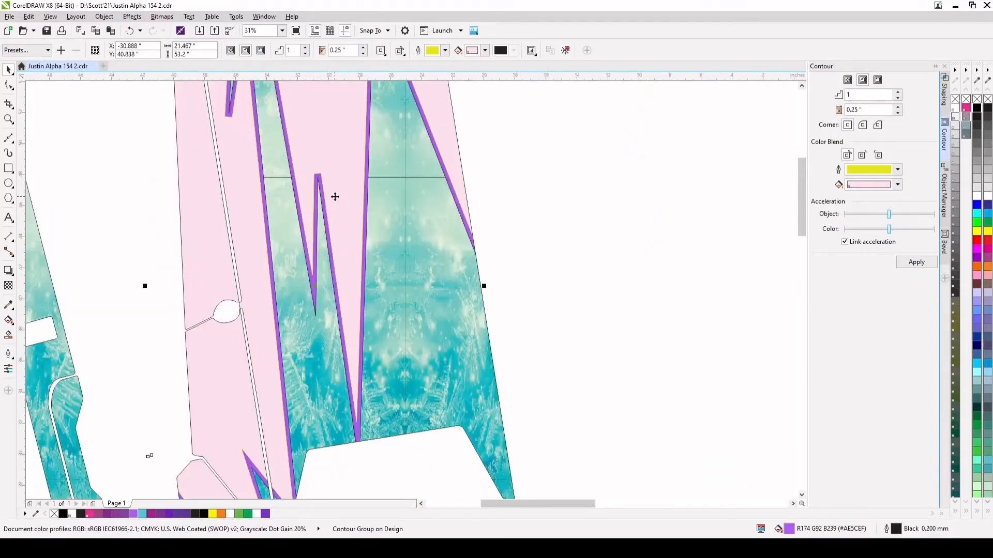
scroll(335, 197, down, 2)
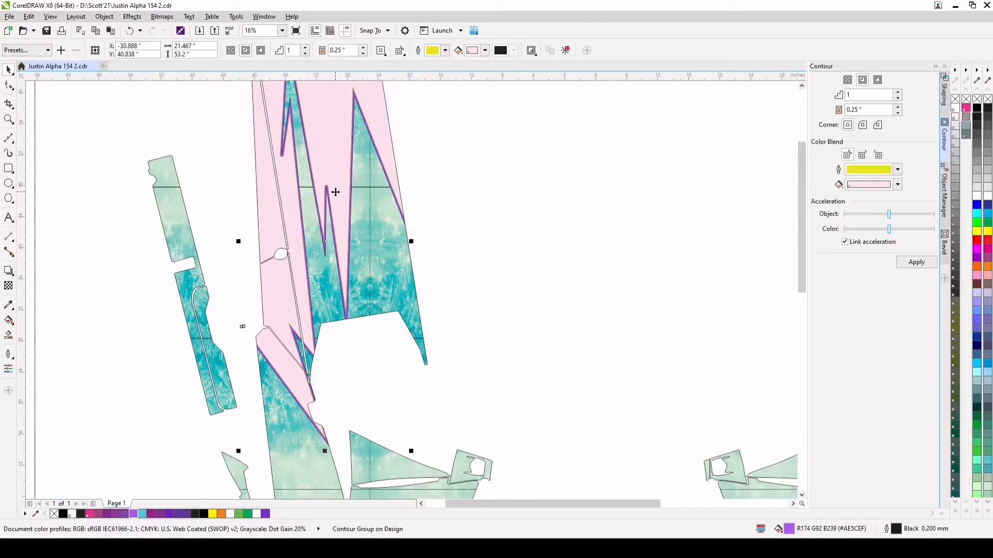
Break the contour group apart, fill the inner shape with dark purple #7A2DCB, and remove its outline
key(ctrl+k)
click(390, 157)
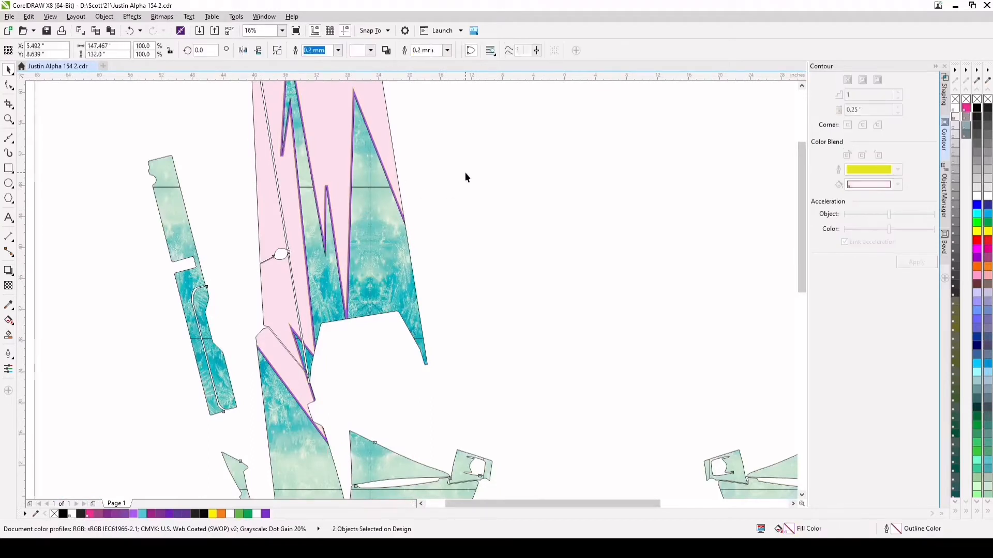
click(391, 142)
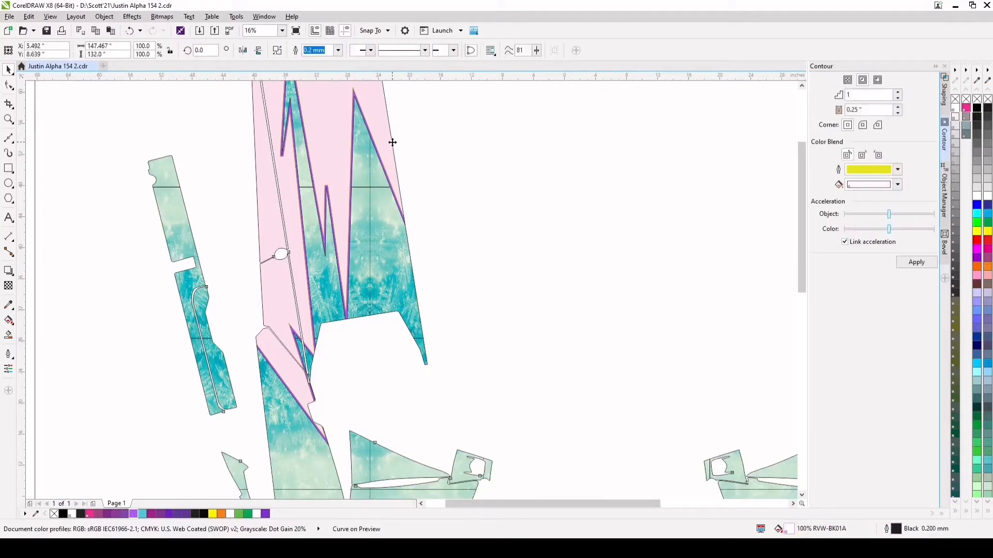
click(265, 513)
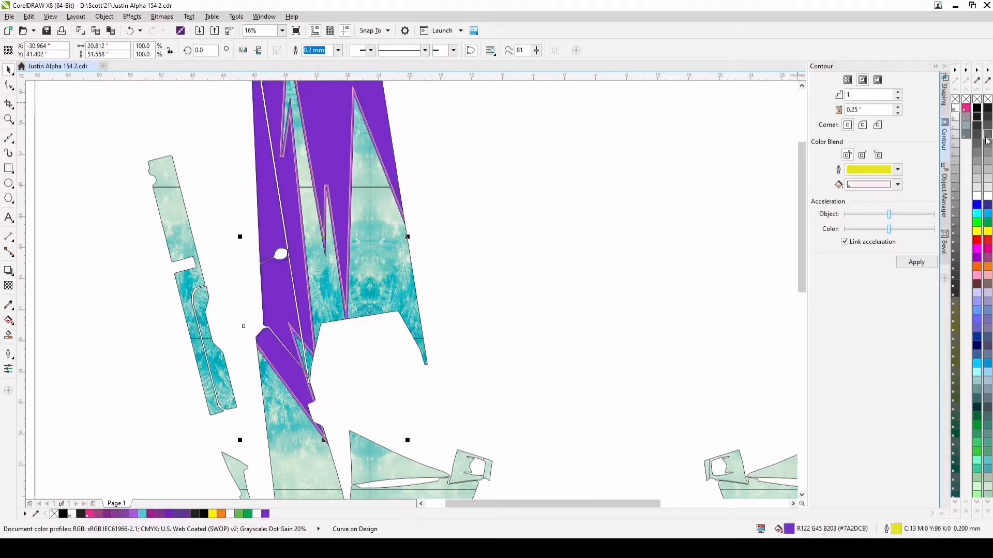
right_click(966, 99)
Stretch the dark purple shape's inner nodes beyond the three frost and spike tips on the large panel to form long light purple accents
key(F10)
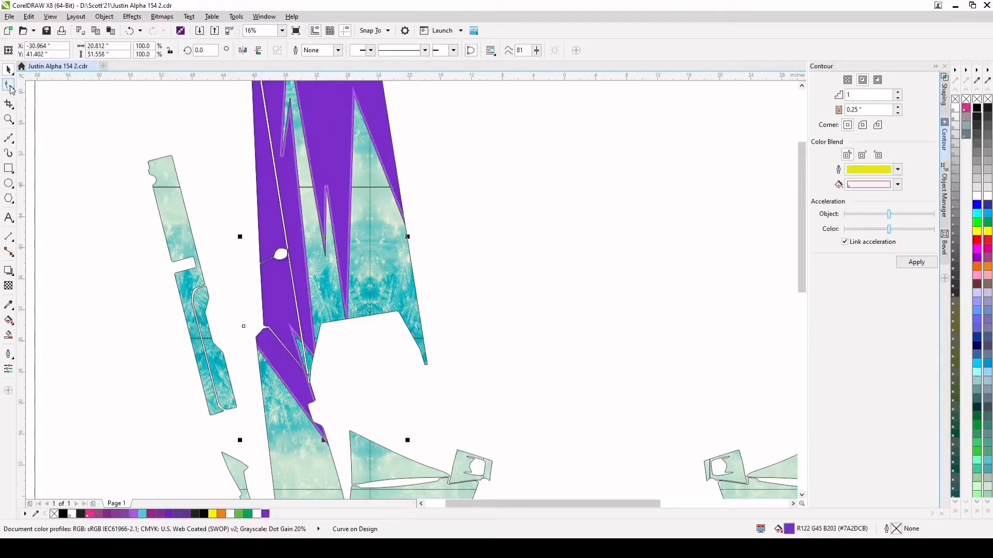
scroll(326, 186, up, 2)
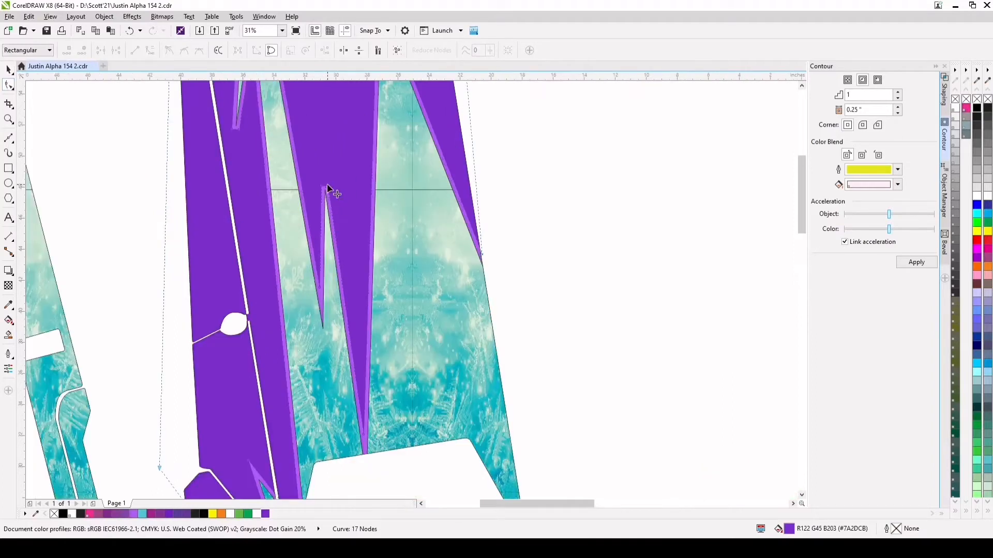
drag(327, 185, 330, 104)
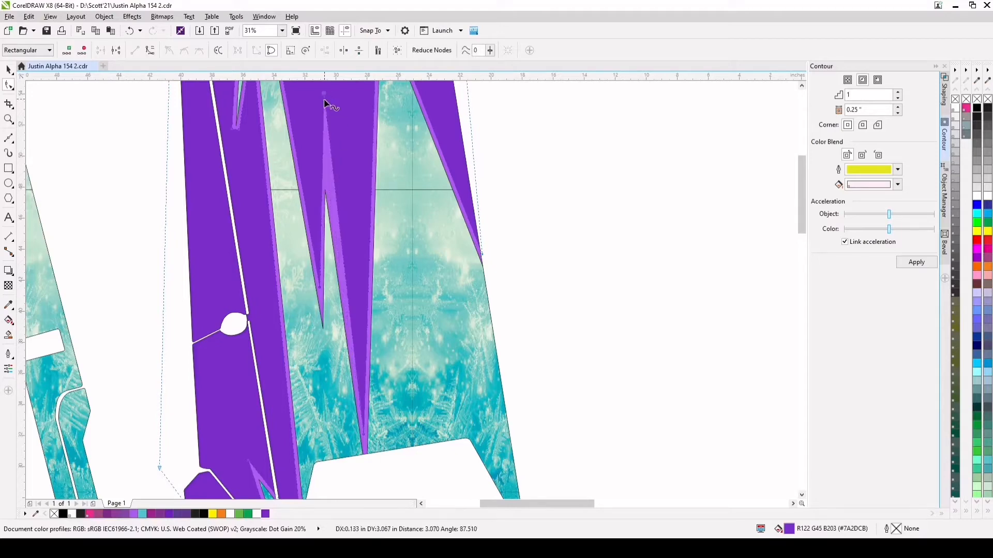
scroll(330, 106, down, 2)
drag(283, 128, 275, 177)
scroll(275, 178, down, 2)
scroll(278, 109, up, 3)
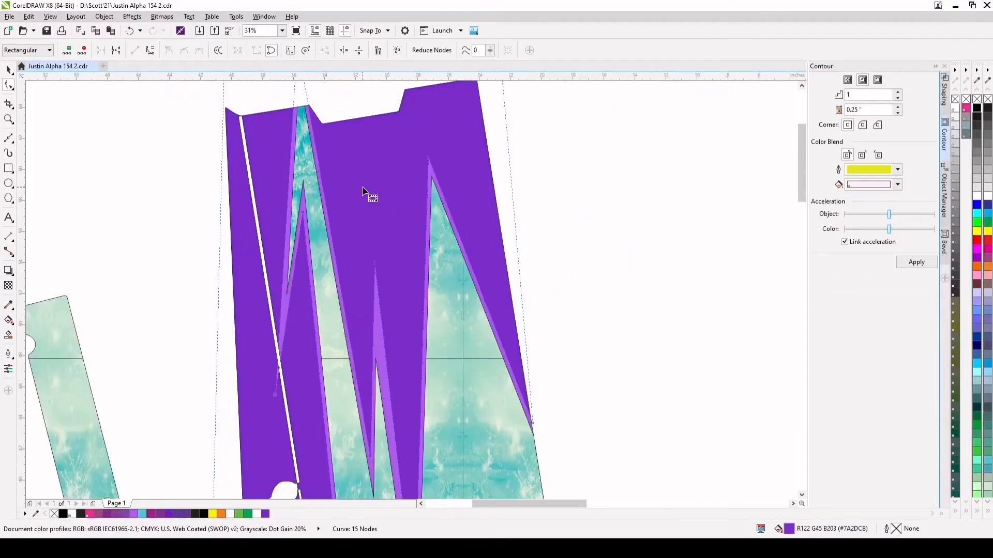
drag(429, 157, 432, 122)
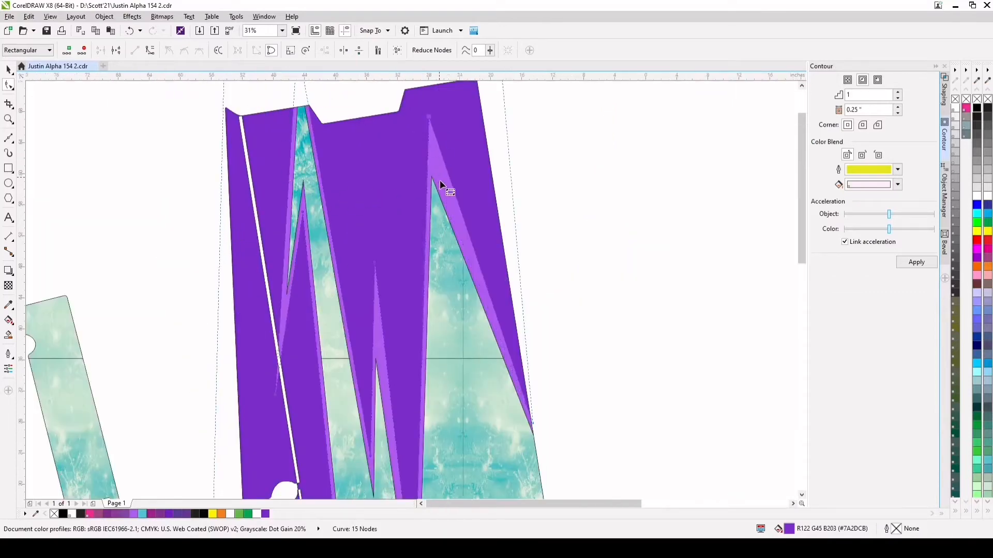
scroll(460, 212, down, 2)
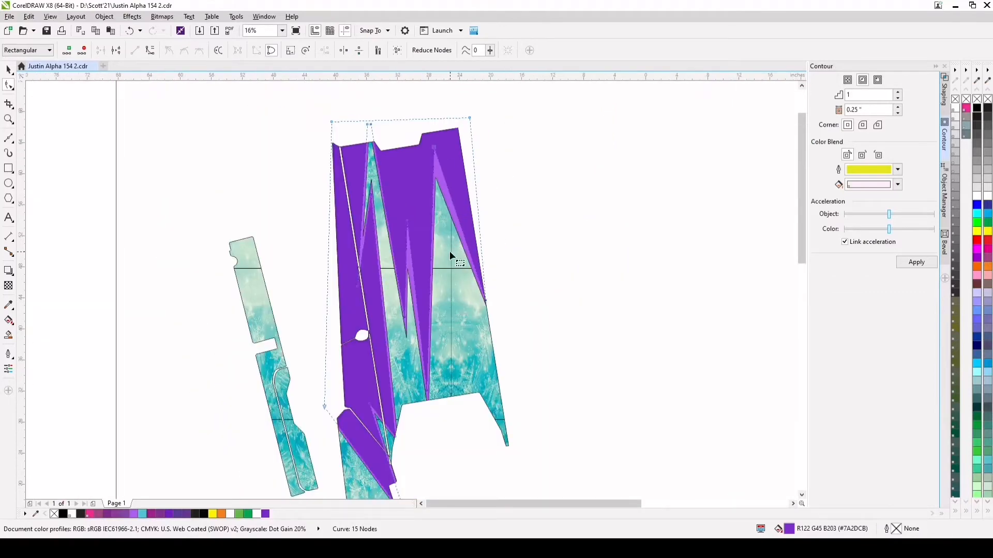
Add nodes on the dark purple edge beside the second frost gap and pull one up near the panel's top as a light purple spike
double_click(385, 210)
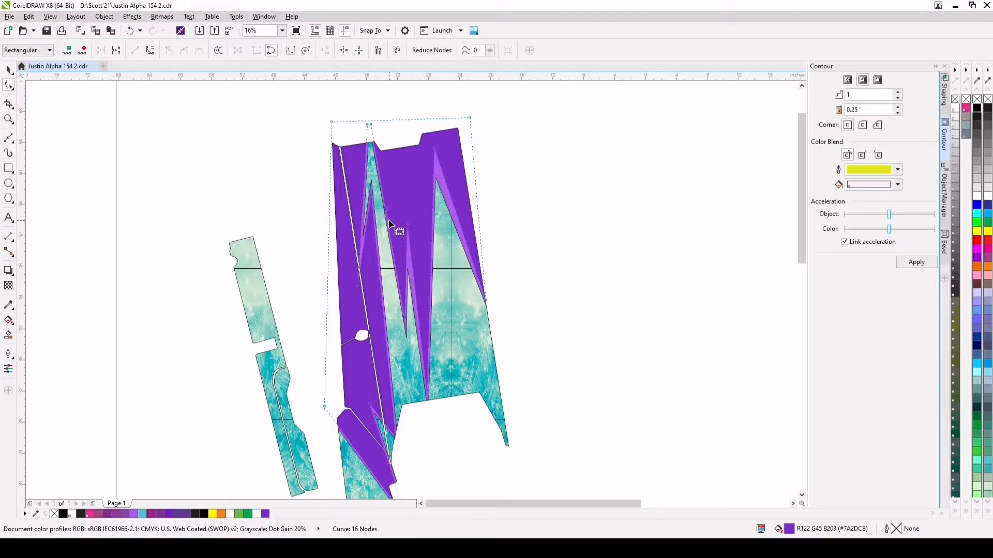
double_click(387, 214)
drag(388, 222, 386, 154)
Try to pull another light purple spike upward from added nodes on the long first spike's lower edge, and undo it
double_click(390, 390)
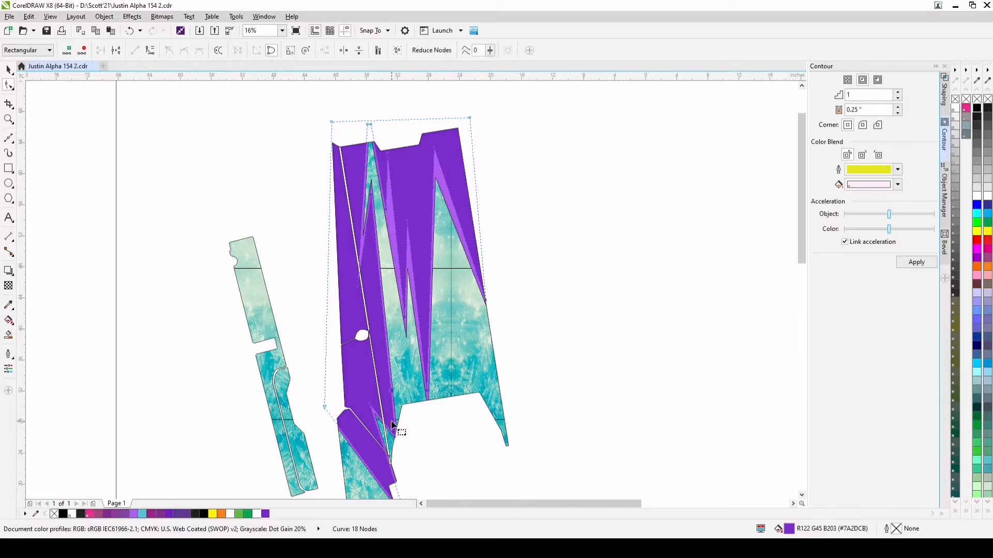
drag(393, 410, 372, 322)
scroll(399, 332, down, 2)
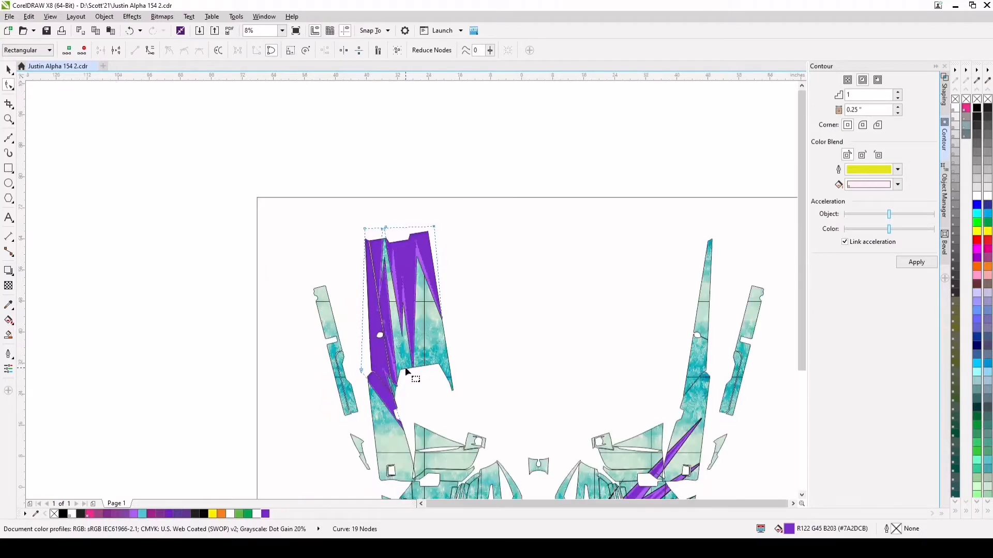
click(130, 31)
click(129, 31)
Extend the dark purple shape's node at the lower frost tip up toward the round cutout to lengthen the light purple accent
scroll(395, 389, up, 1)
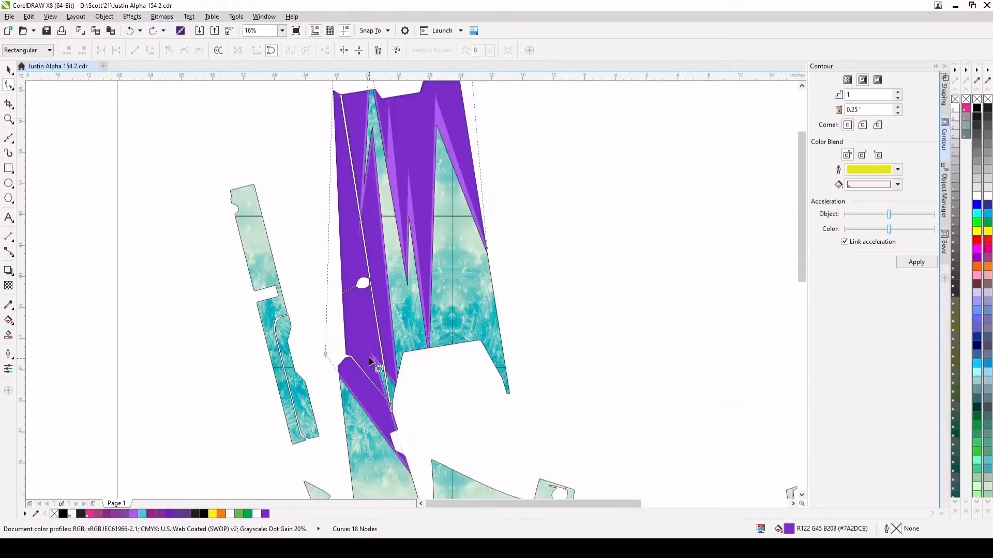
drag(370, 352, 355, 305)
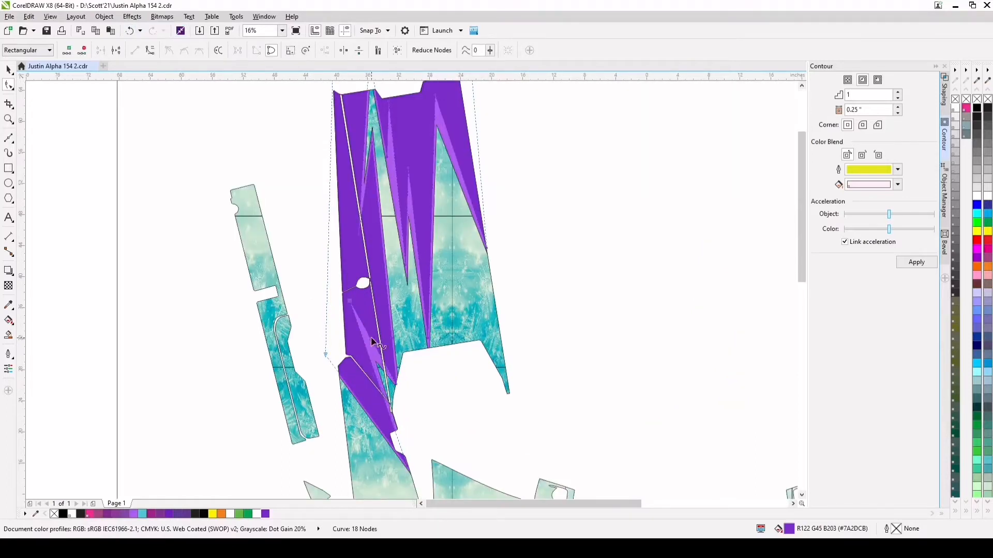
scroll(355, 305, down, 1)
scroll(406, 274, up, 1)
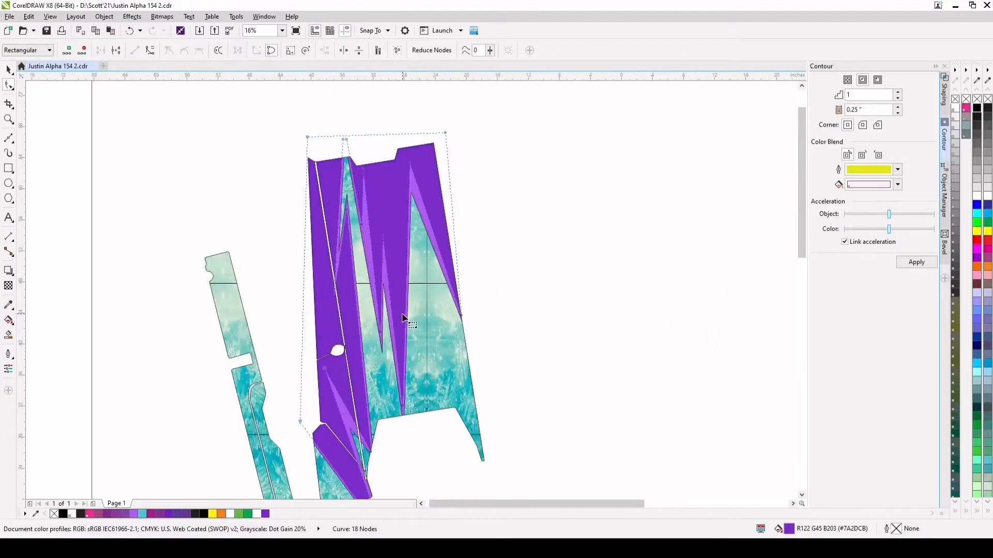
Apply a one-step outside contour of 0.18" to the light purple spike shape on the large panel
click(9, 69)
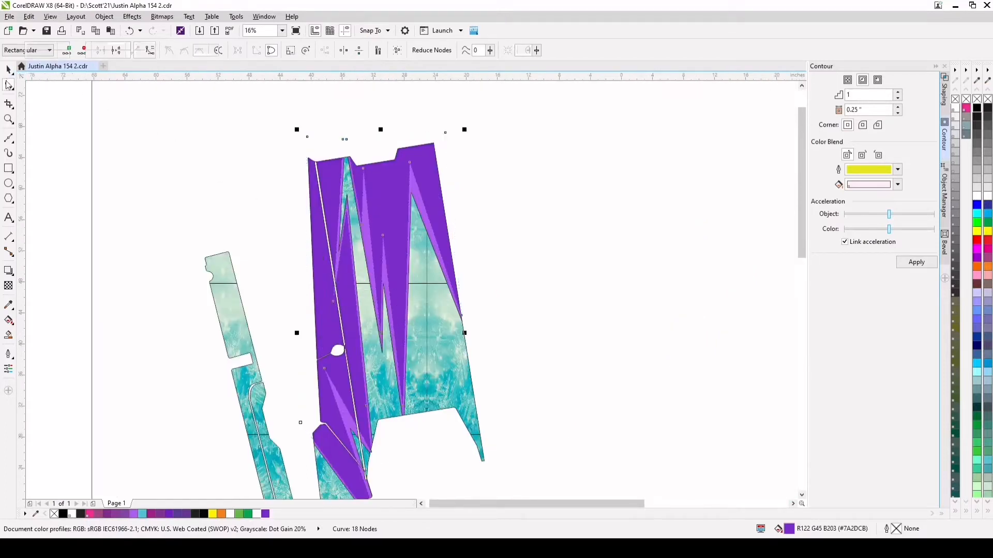
click(376, 305)
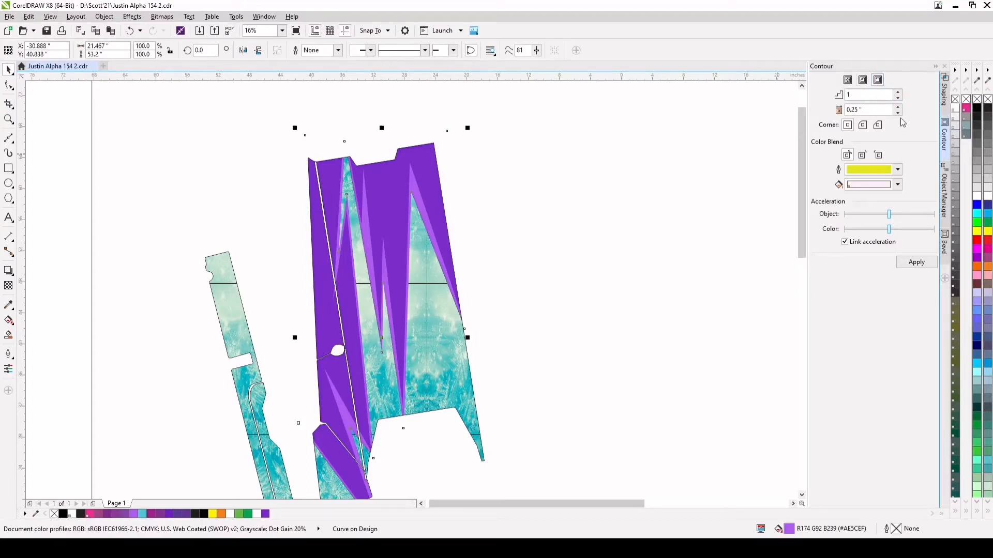
click(924, 265)
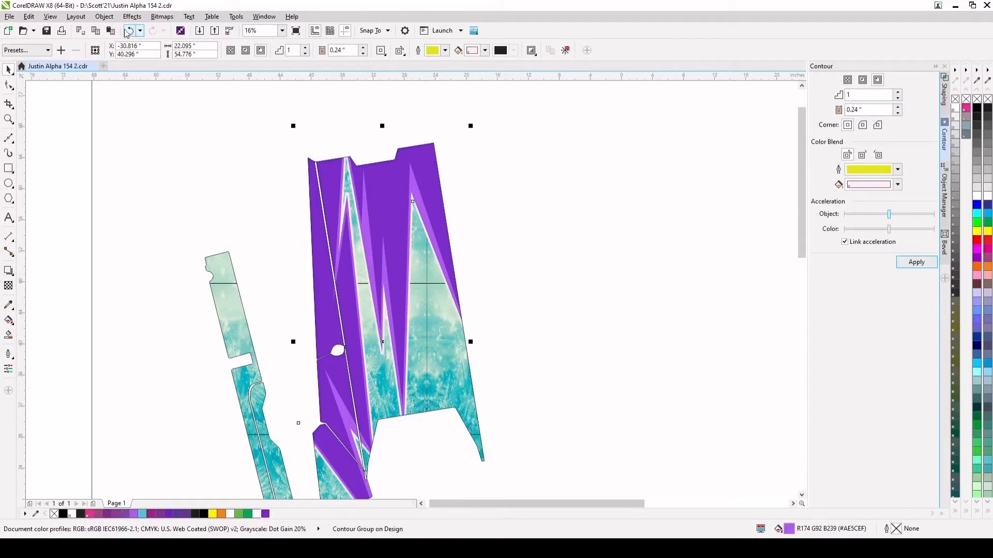
key(ctrl+z)
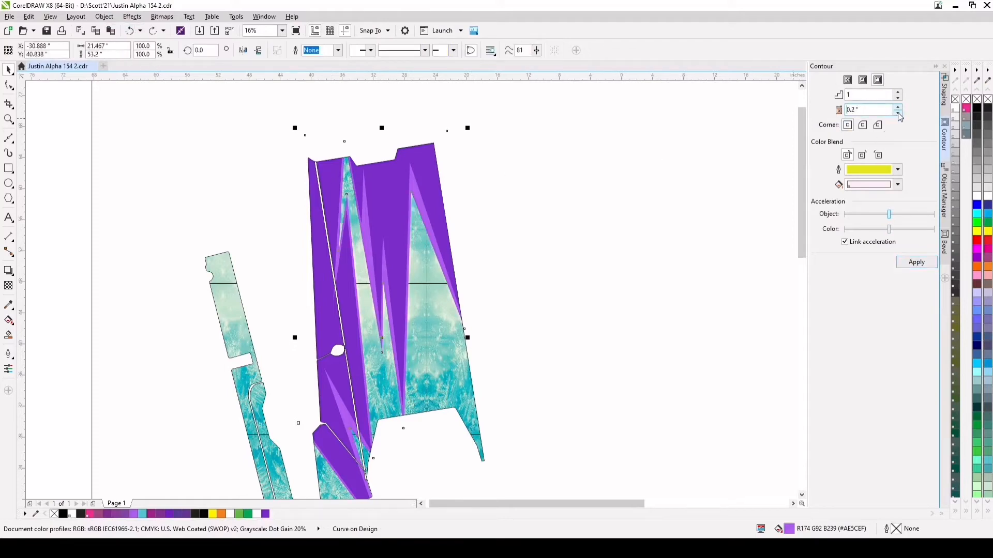
click(916, 263)
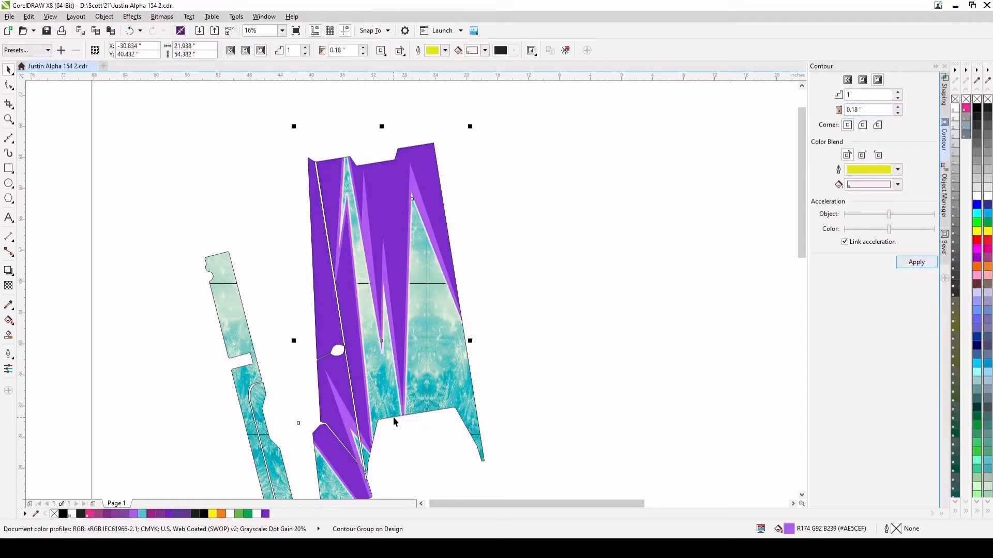
Break the contour apart from the light purple spike shape and fill the separated contour curve with black (C75 M68 Y65 K90)
scroll(394, 417, up, 5)
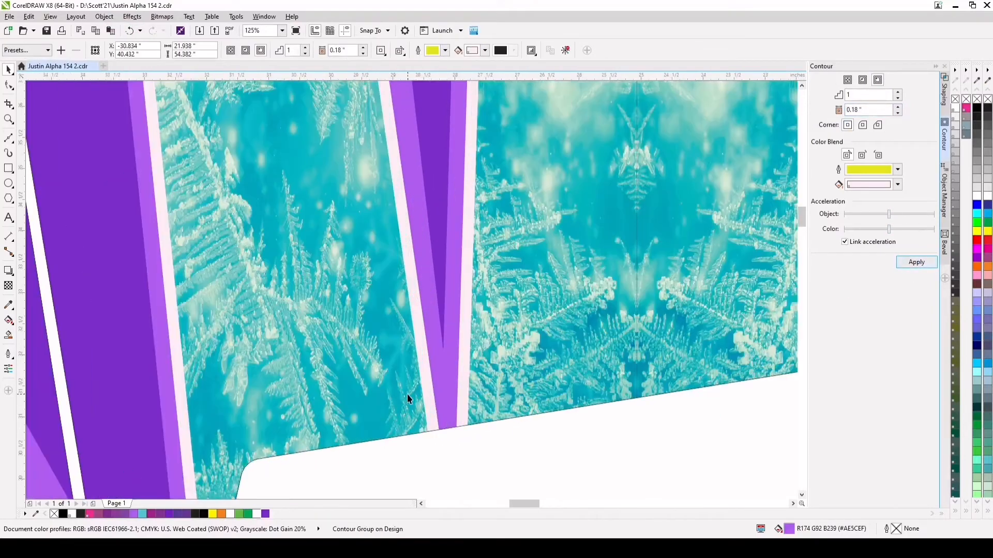
click(475, 248)
scroll(440, 329, down, 2)
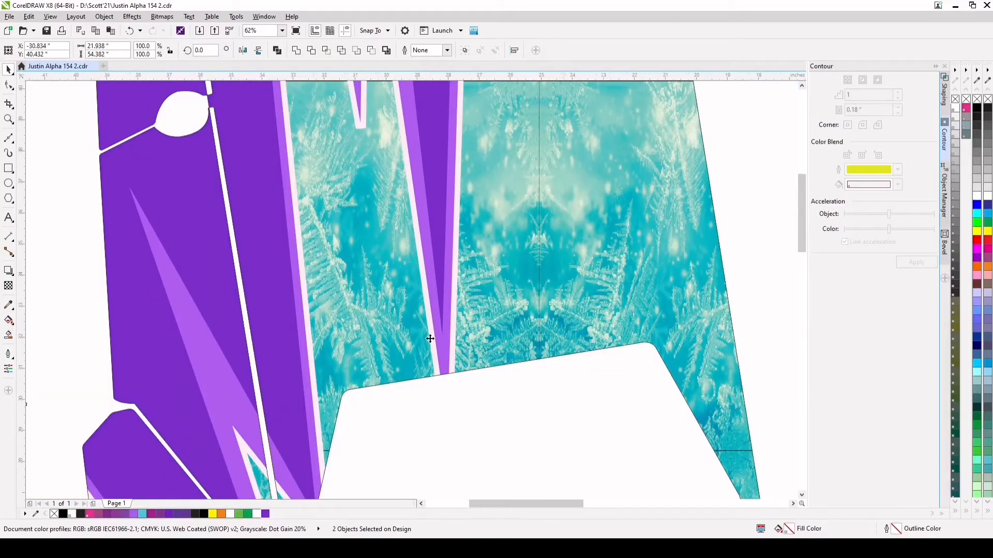
scroll(432, 337, down, 3)
click(407, 322)
scroll(409, 283, up, 2)
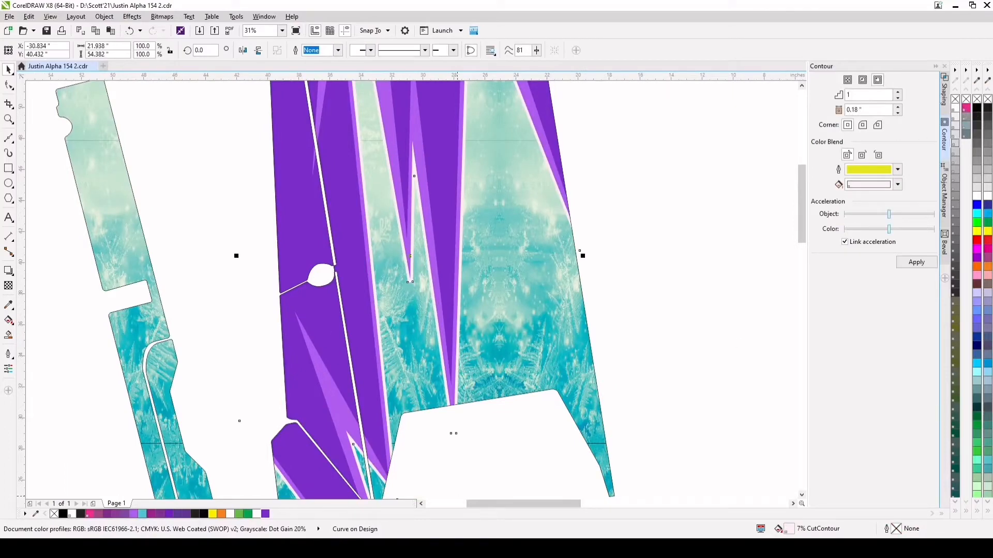
right_click(205, 514)
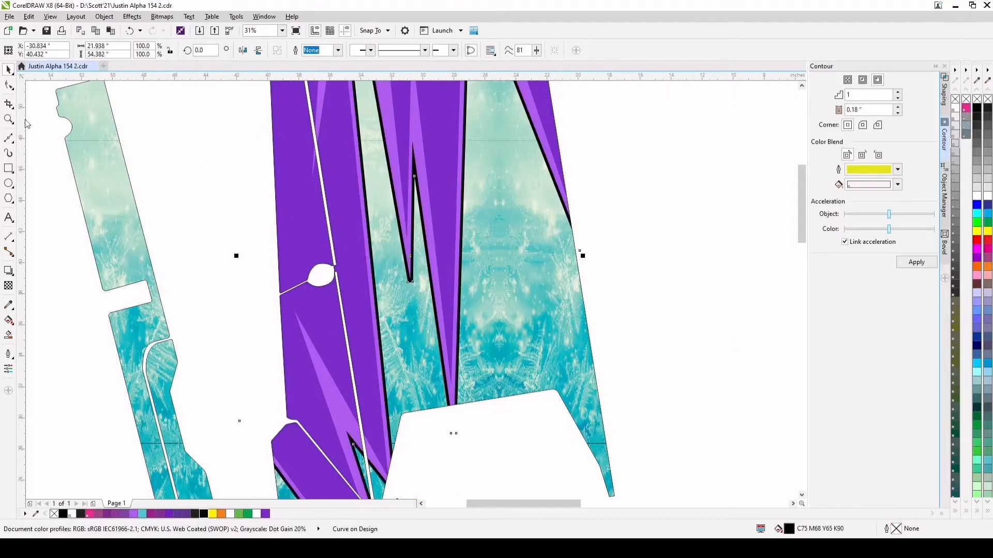
Delete surplus nodes of the black shape around the middle frost notch and stretch its lower tip past the panel's lower edge
click(8, 86)
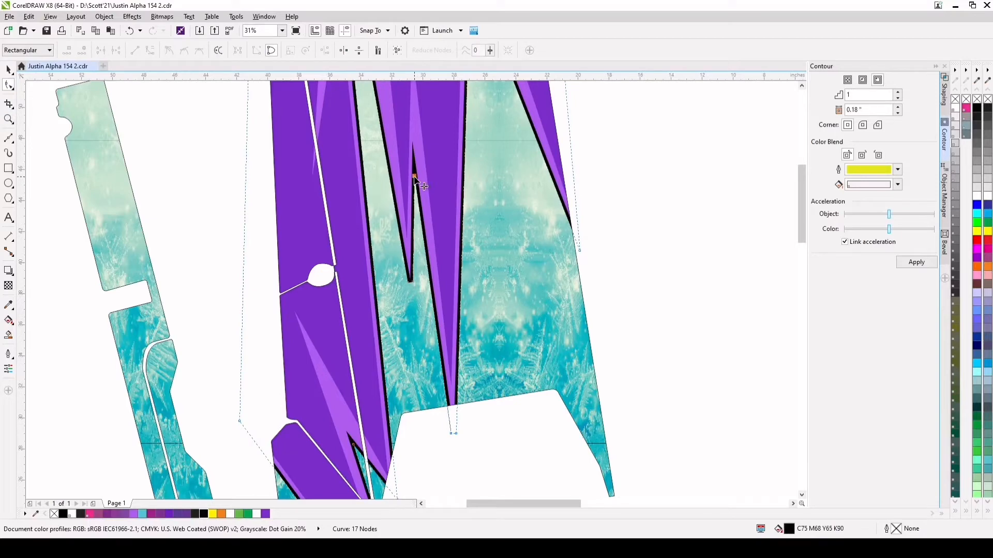
key(Delete)
drag(413, 283, 428, 325)
scroll(432, 325, down, 1)
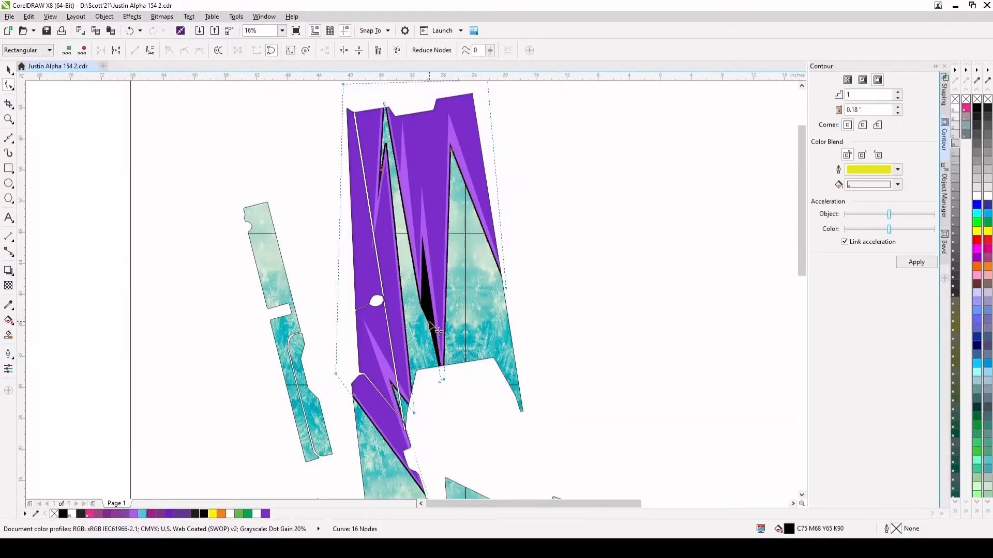
key(Delete)
drag(437, 382, 428, 323)
Raise the black shape's inner node between the two lower tips and lower its node at the large frost peak to thicken the accent
scroll(447, 338, down, 1)
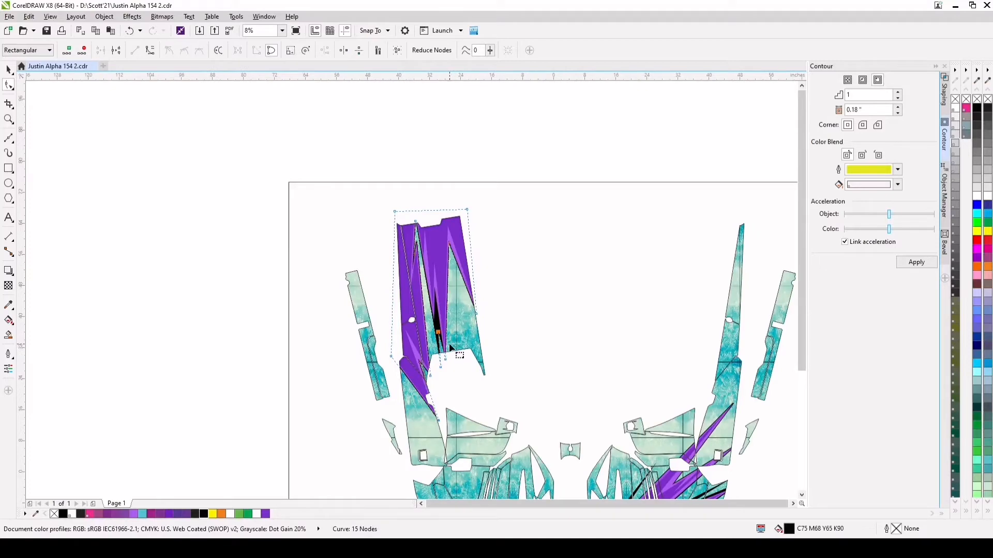
scroll(475, 345, up, 2)
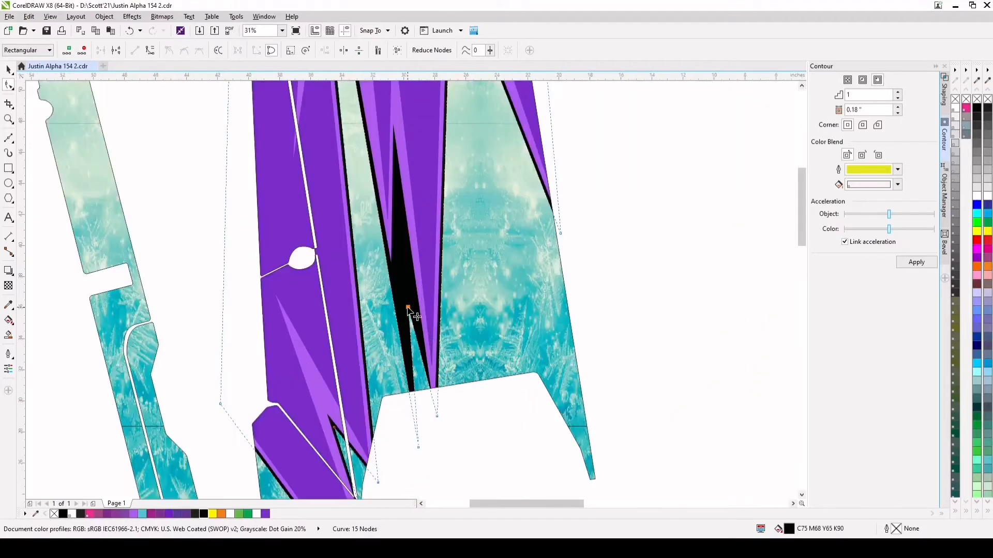
drag(410, 311, 400, 228)
scroll(421, 306, down, 1)
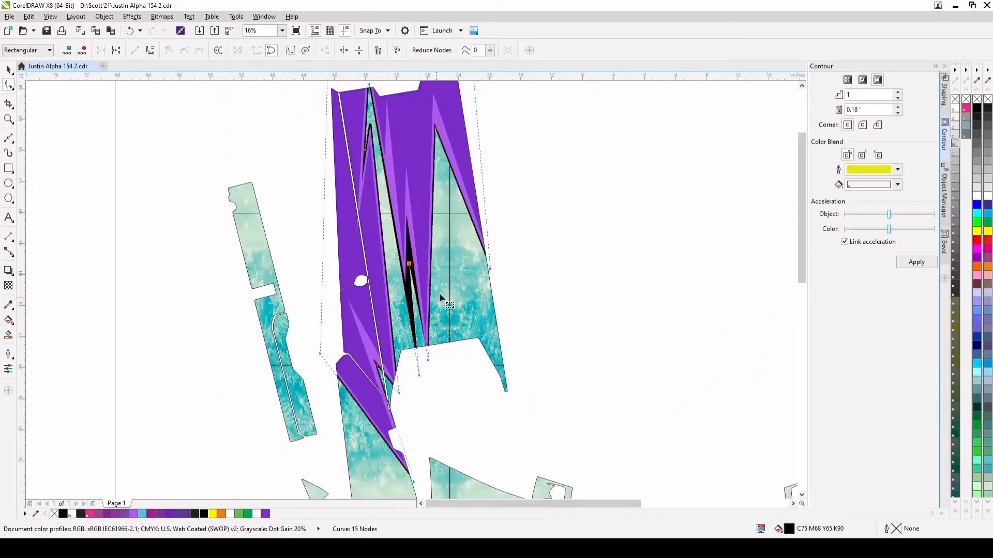
drag(426, 119, 429, 138)
Remove the extra node at the black outline's flat tip in the narrow first frost gap and pull the tip upward into a point
scroll(380, 138, up, 3)
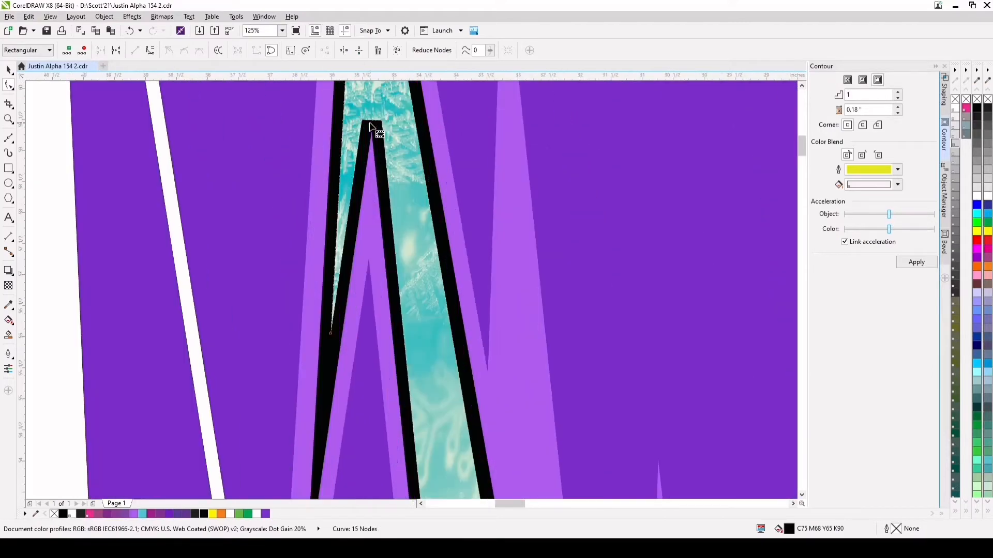
key(Delete)
scroll(383, 142, down, 2)
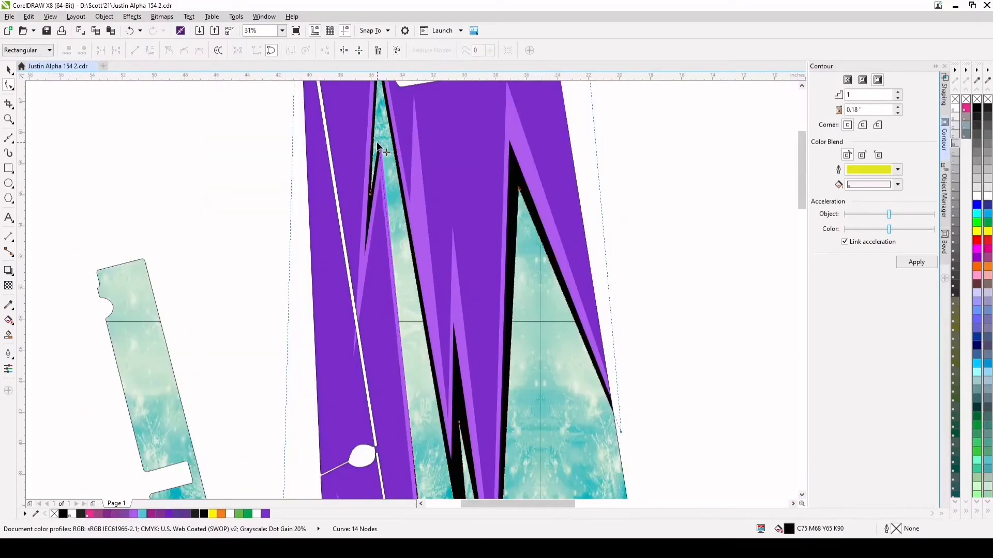
drag(379, 147, 381, 104)
scroll(380, 114, down, 1)
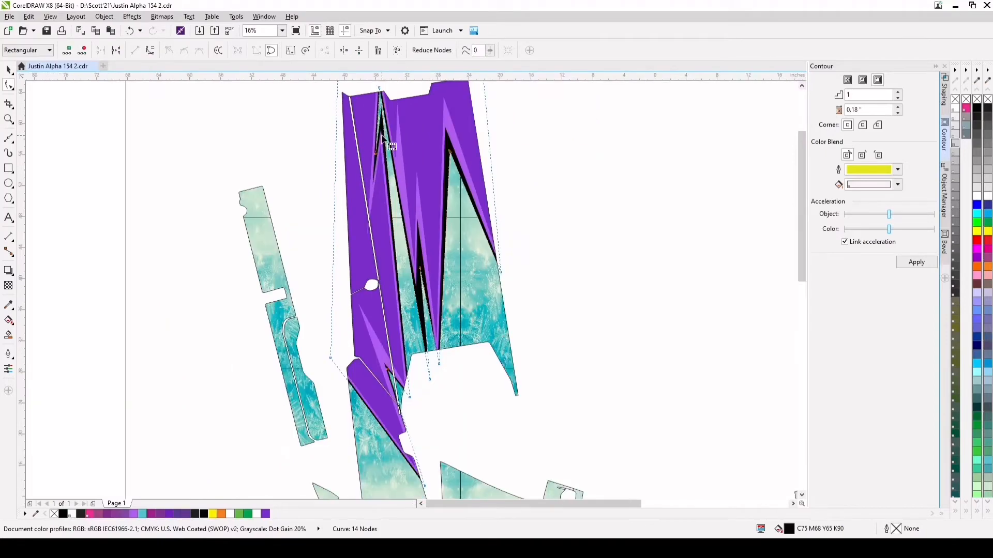
Move the black shape's outer corner nodes farther out beyond the panel edges to widen the black accents along the frost areas
scroll(411, 390, up, 1)
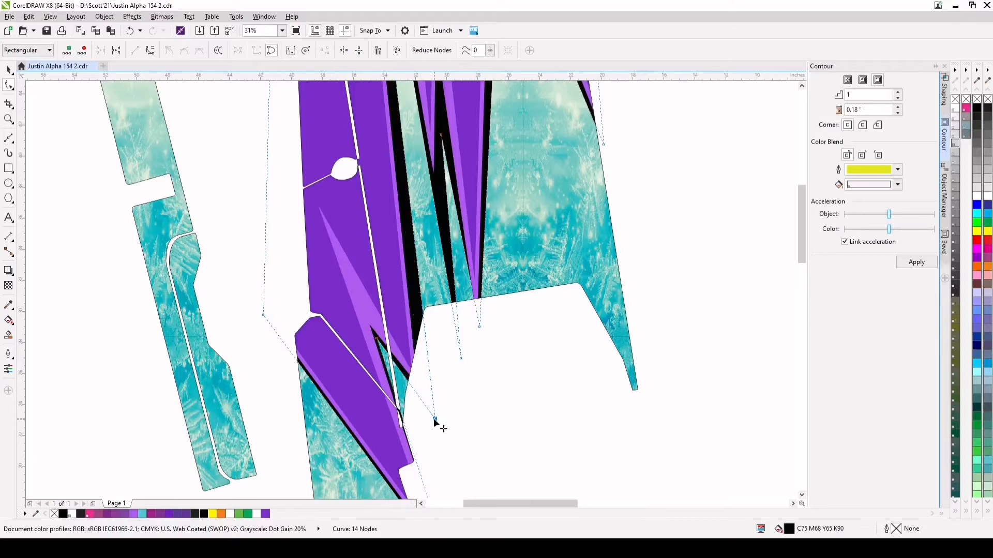
scroll(428, 405, down, 2)
drag(476, 351, 478, 366)
scroll(438, 445, up, 1)
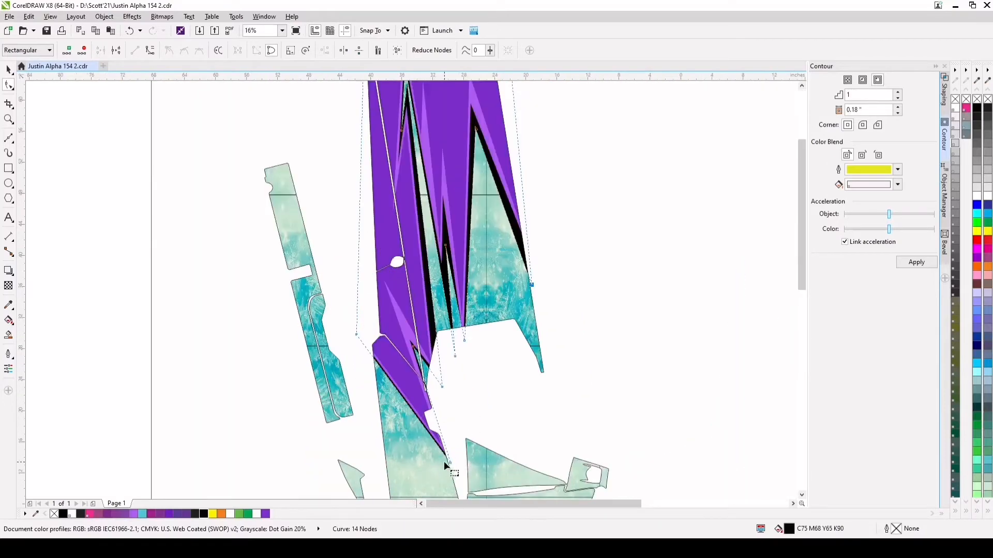
drag(356, 334, 363, 359)
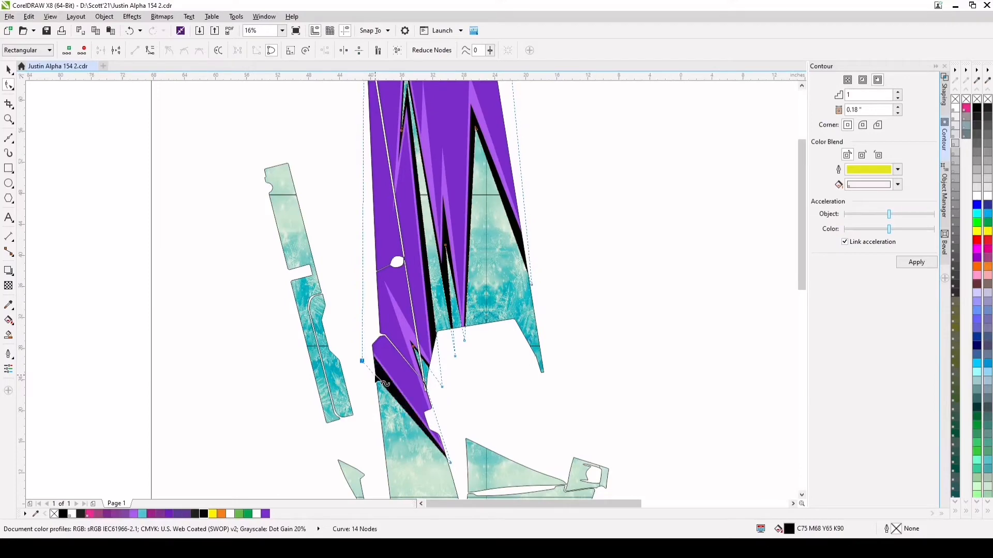
scroll(363, 360, down, 1)
click(9, 70)
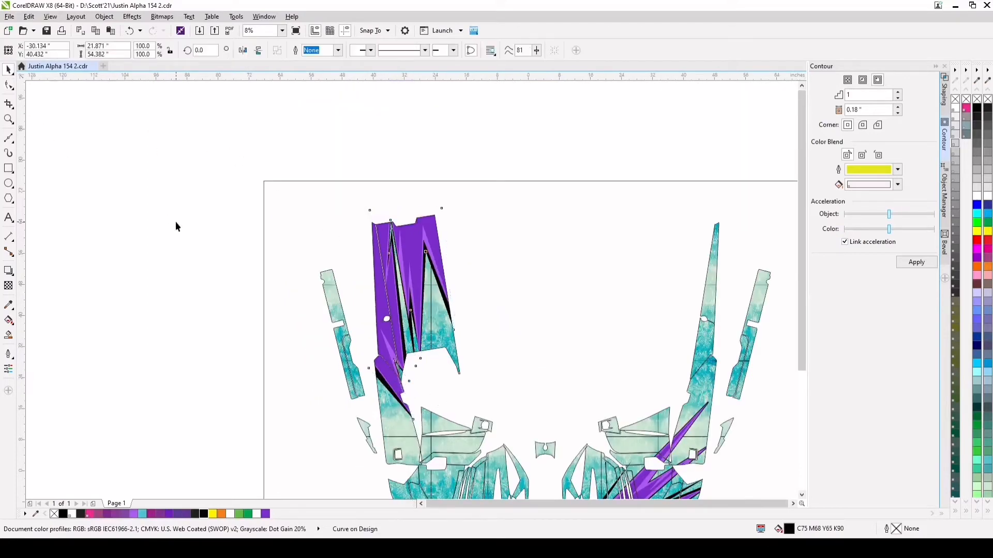
click(178, 222)
scroll(409, 314, down, 1)
scroll(524, 369, up, 1)
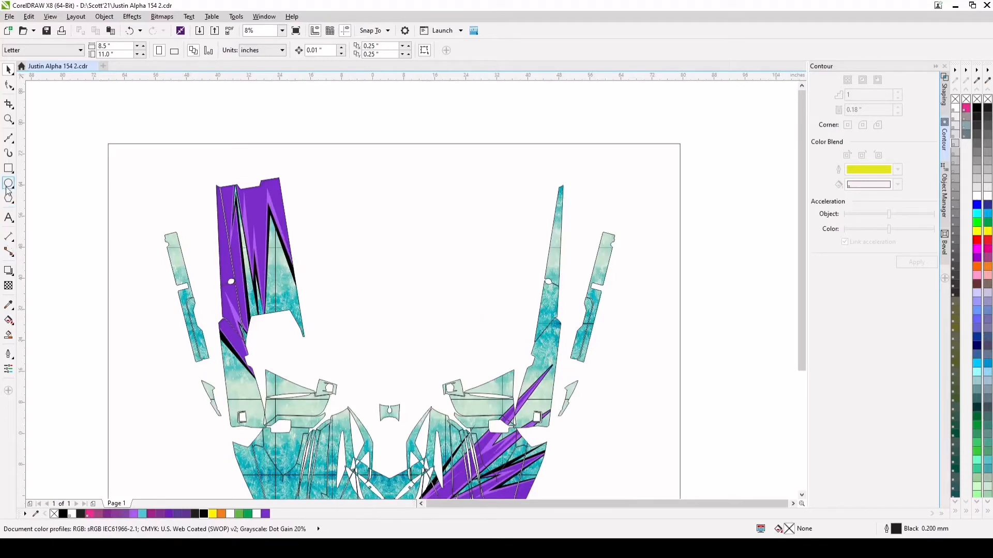
Draw a closed angular spike shape with the Bezier tool over the narrow upper-right panel, extending past the panel's top
click(9, 138)
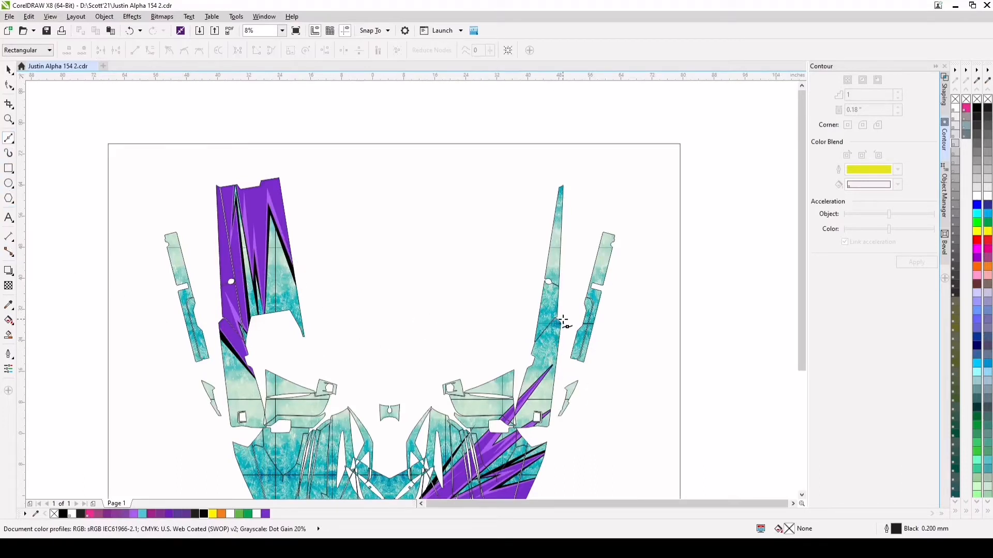
click(524, 375)
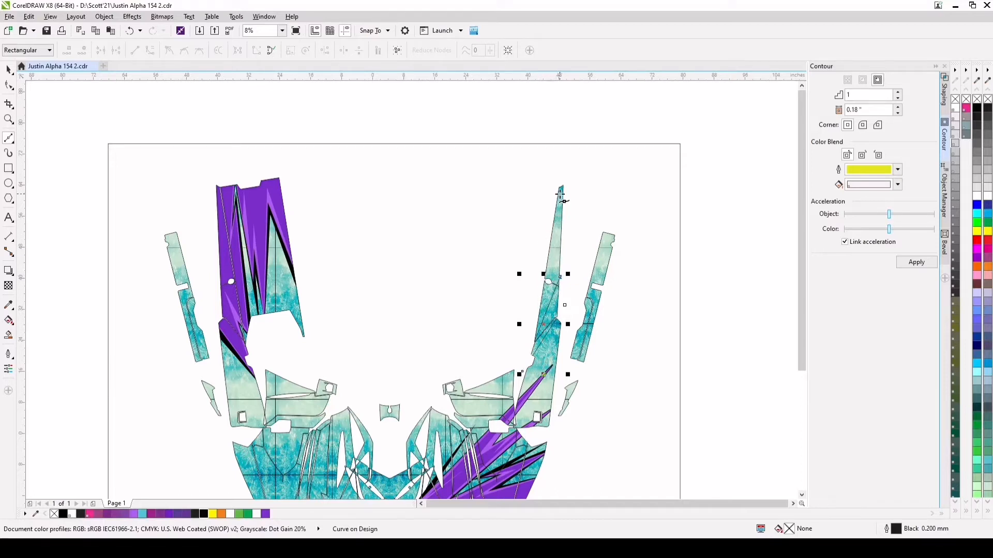
shift+click(566, 182)
click(136, 37)
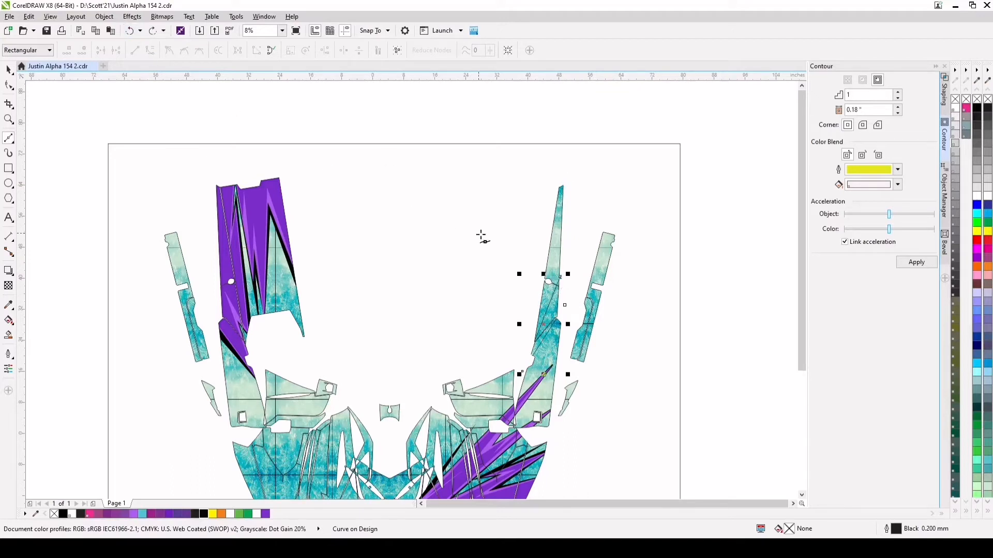
click(536, 312)
click(555, 176)
click(575, 177)
click(565, 305)
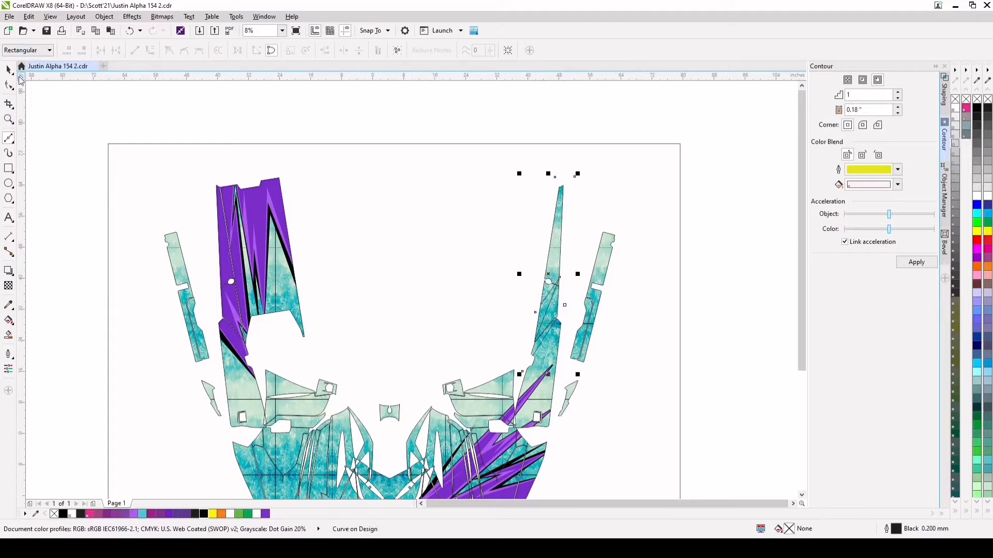
Fill the new spike shape on the narrow panel with light purple (#AE5CEF) and remove its outline
click(8, 70)
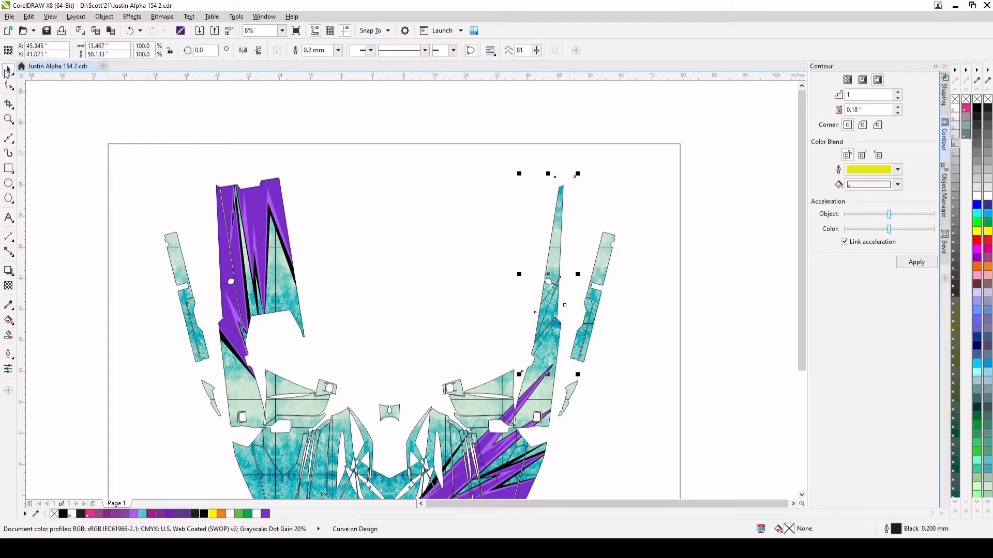
click(134, 514)
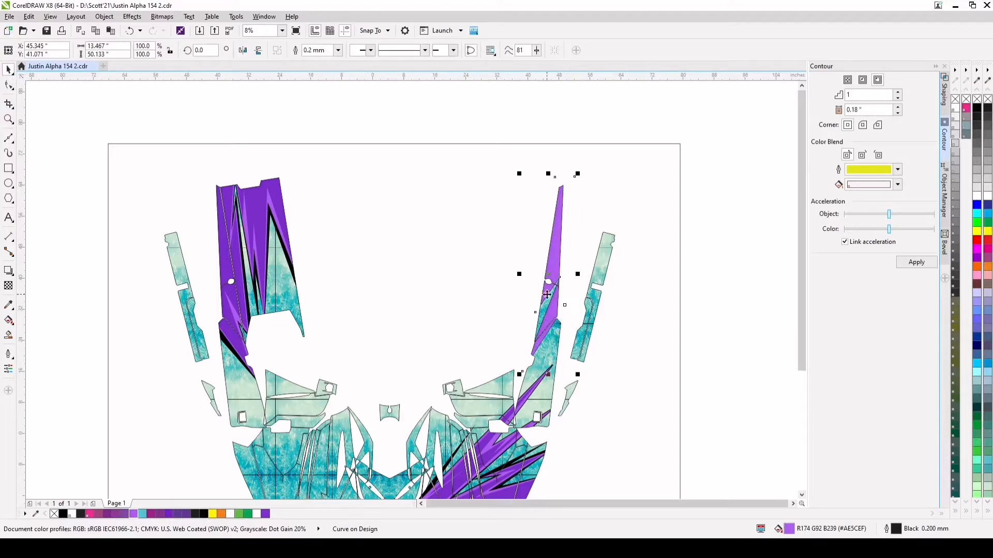
right_click(965, 100)
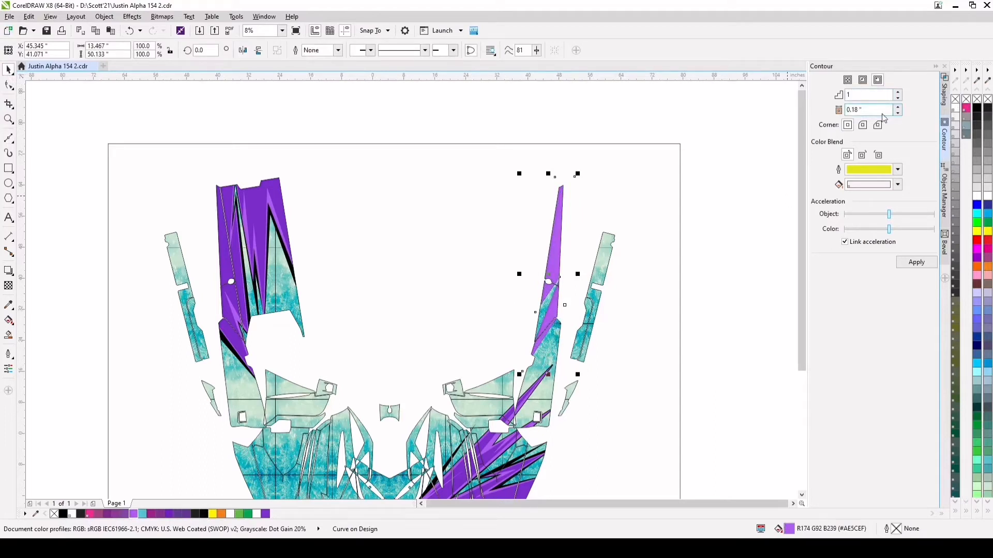
Apply a one-step inside contour of 0.25" to the light purple spike shape on the narrow panel
double_click(867, 109)
key(BackSpace)
key(Return)
scroll(554, 322, up, 2)
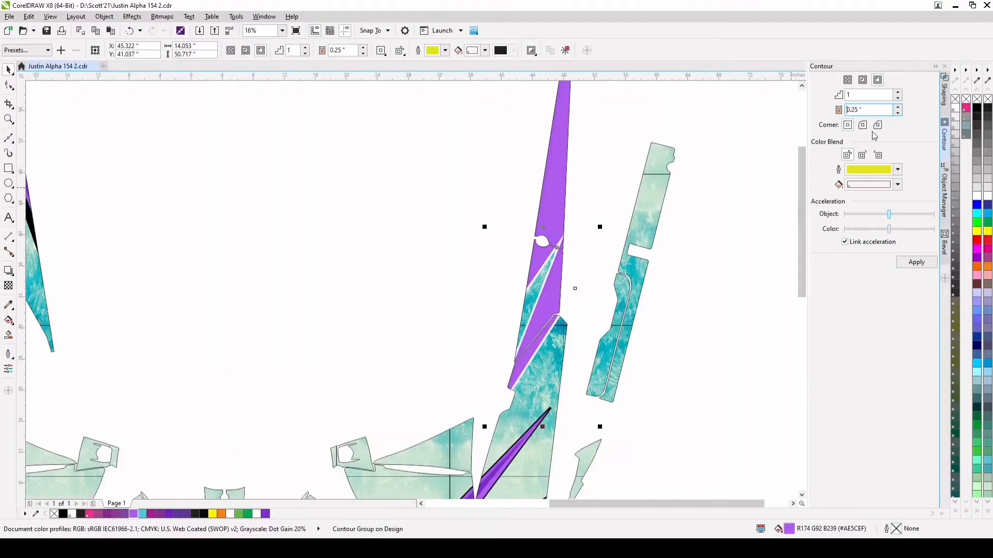
click(129, 31)
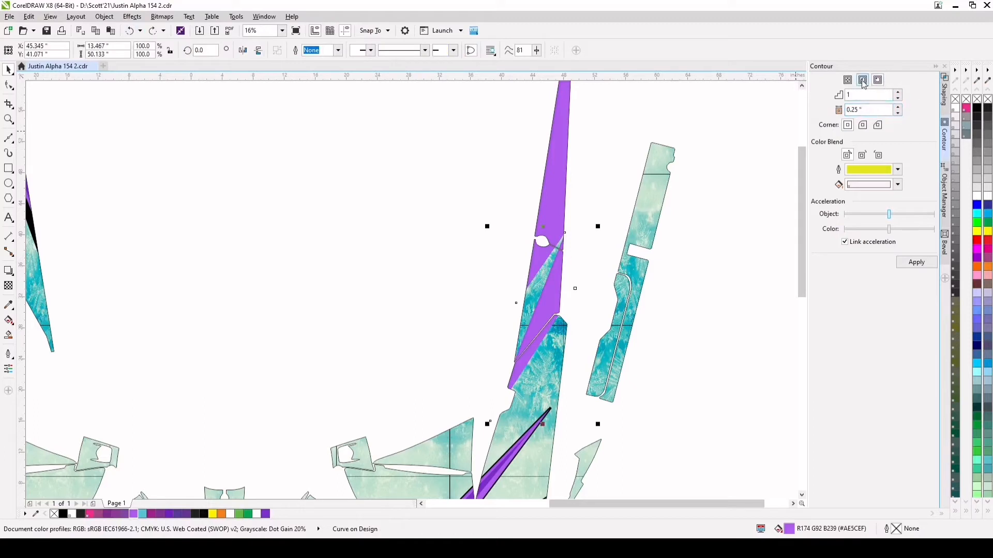
click(916, 262)
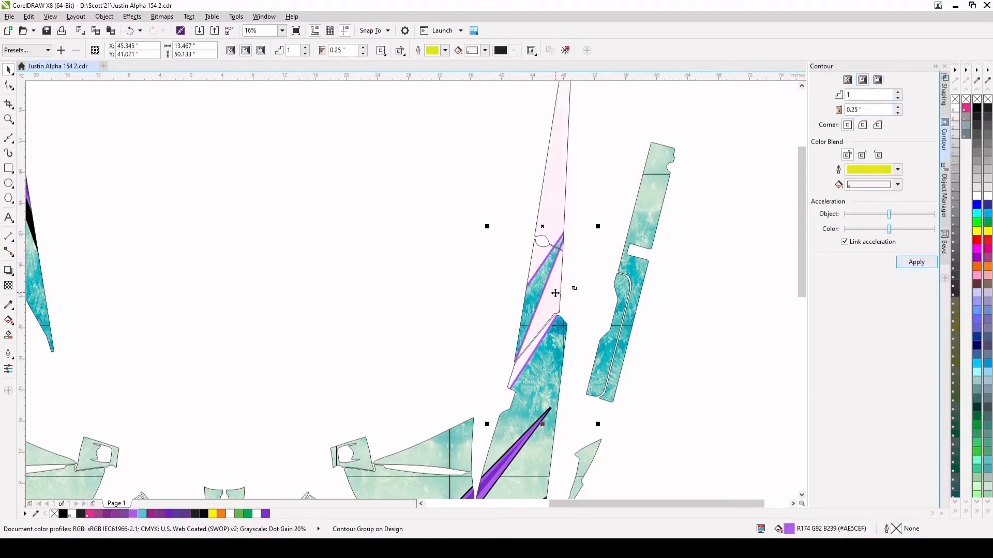
Separate the inside contour curve from the light purple spike shape and fill it with dark purple (#7A2DCB)
key(ctrl+z)
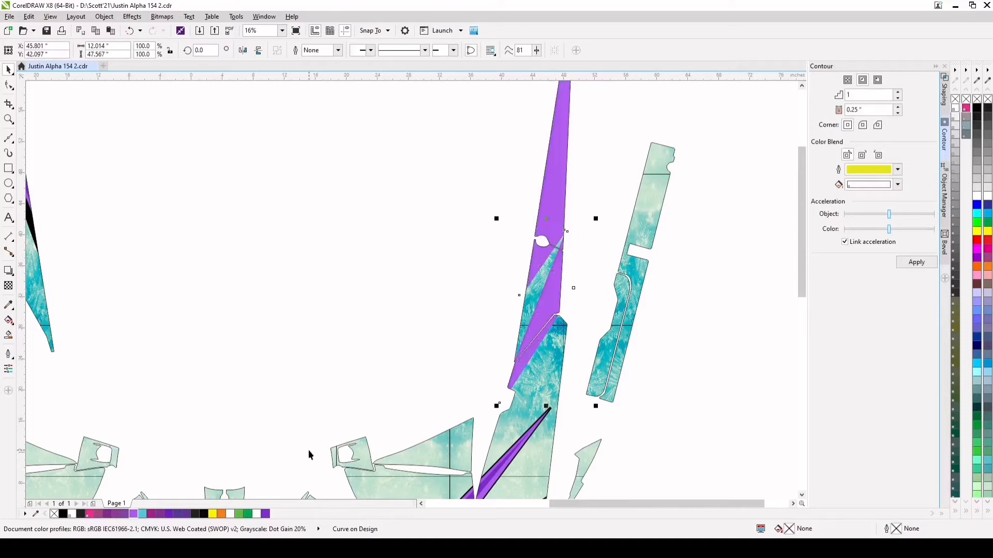
click(267, 515)
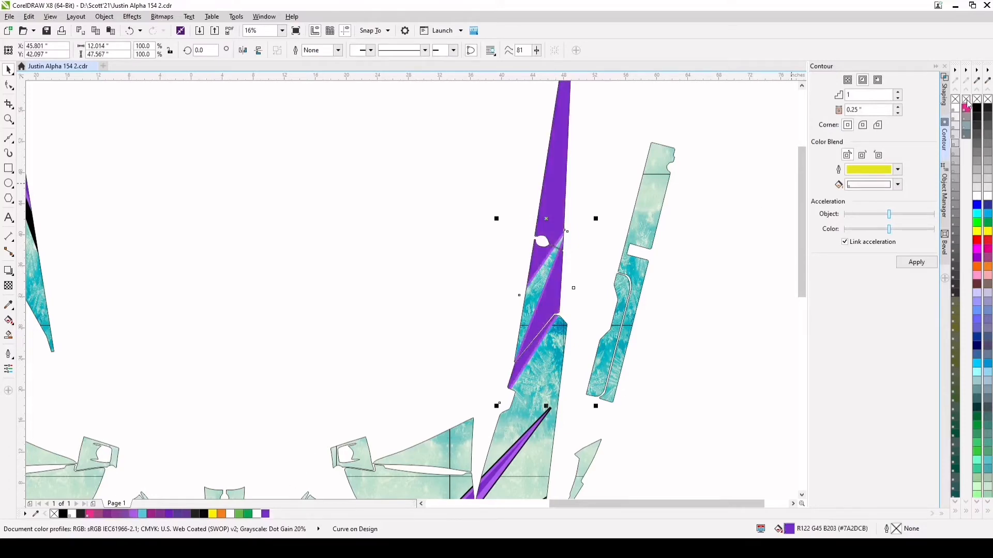
scroll(540, 308, down, 2)
scroll(540, 307, up, 1)
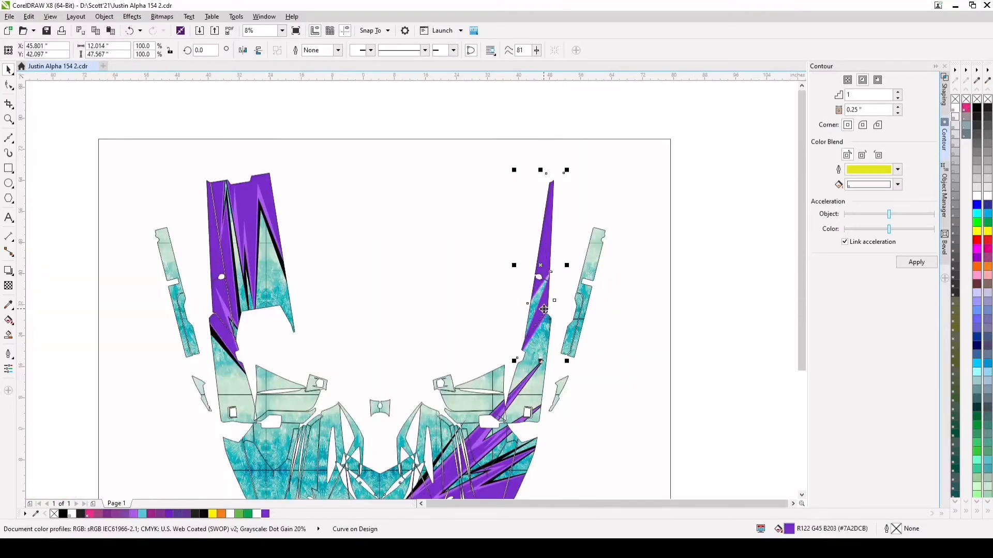
Reshape the dark purple inner shape on the narrow upper-right panel by raising its notch node and lower spike tip
scroll(553, 287, up, 1)
click(8, 85)
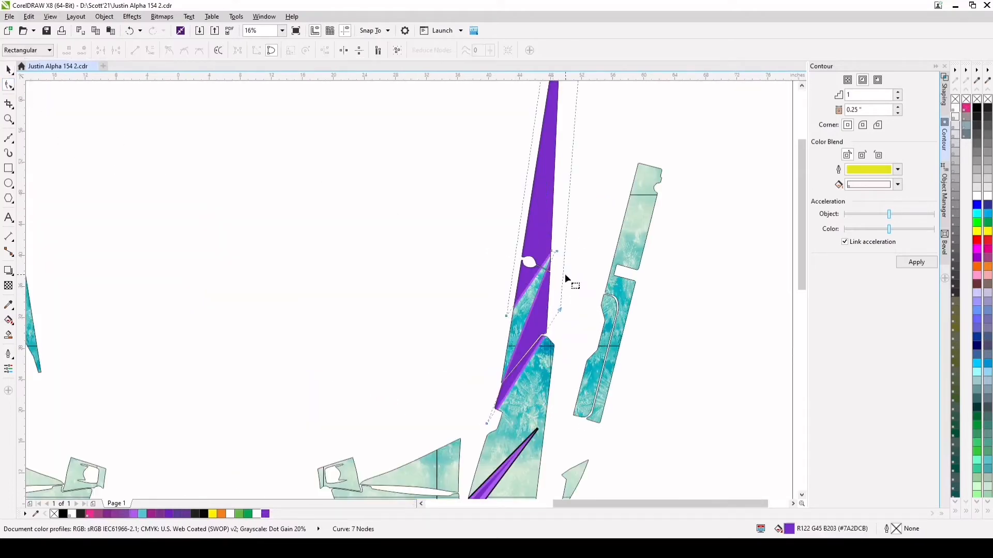
drag(551, 250, 559, 216)
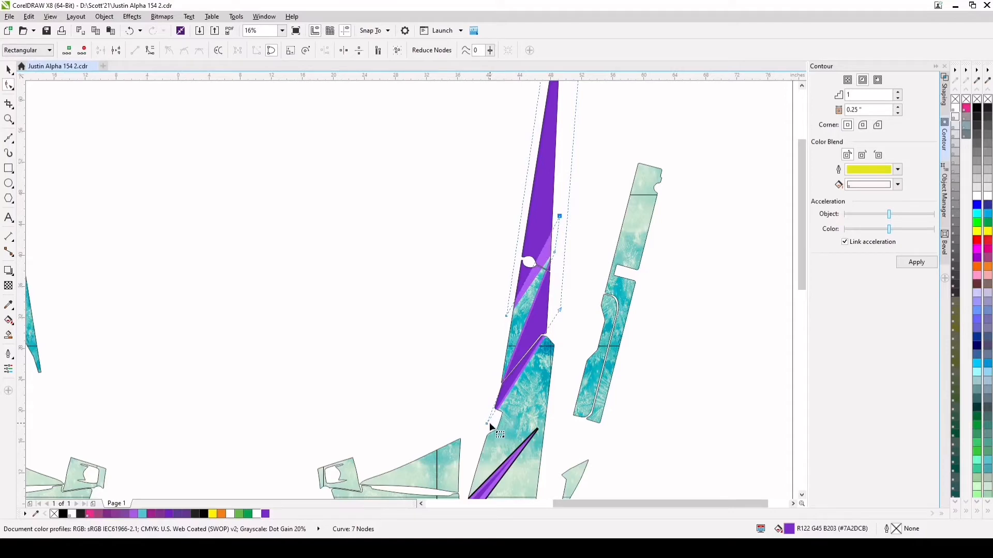
drag(489, 423, 497, 402)
scroll(549, 207, down, 2)
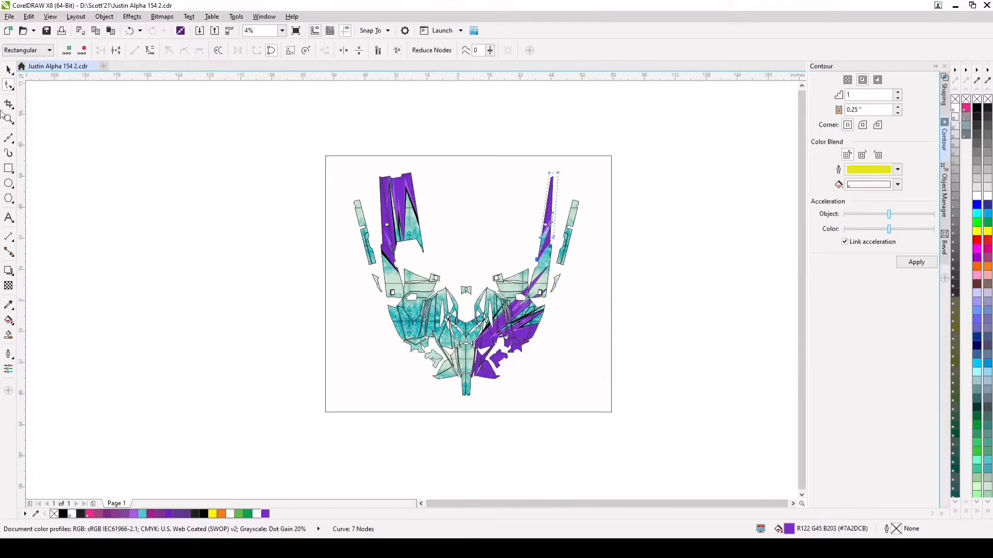
click(9, 69)
Set the contour direction to outside with an offset of 0.2"
scroll(551, 228, up, 1)
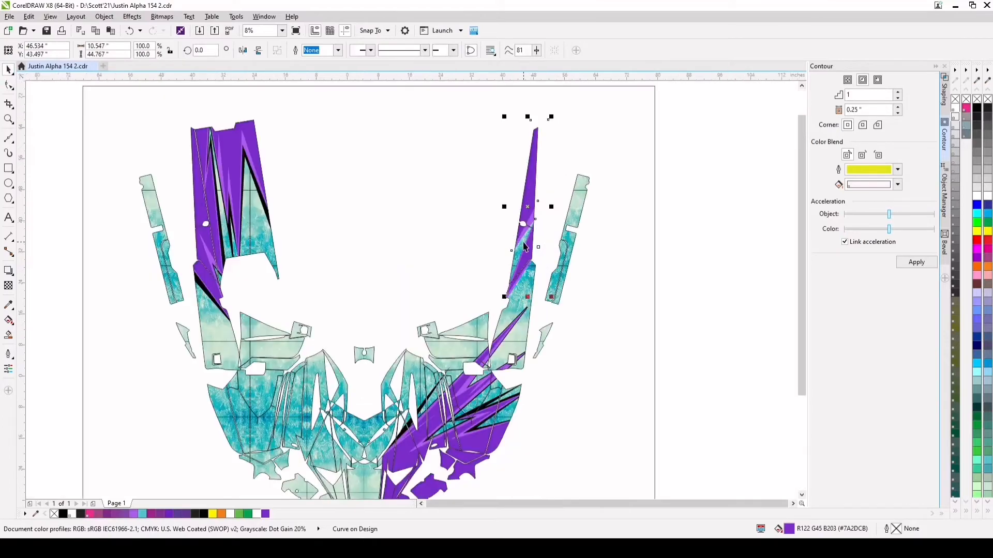
scroll(525, 247, up, 1)
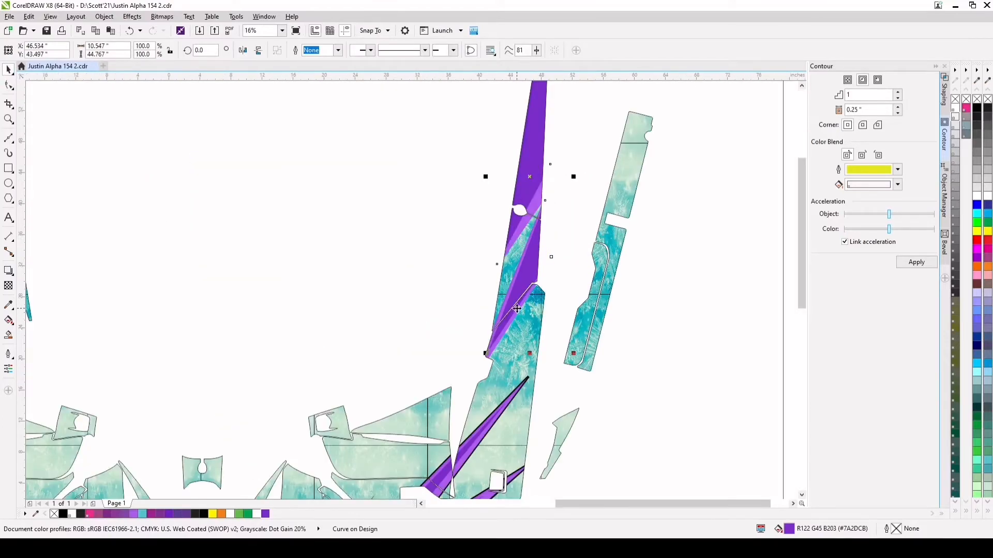
scroll(517, 309, down, 1)
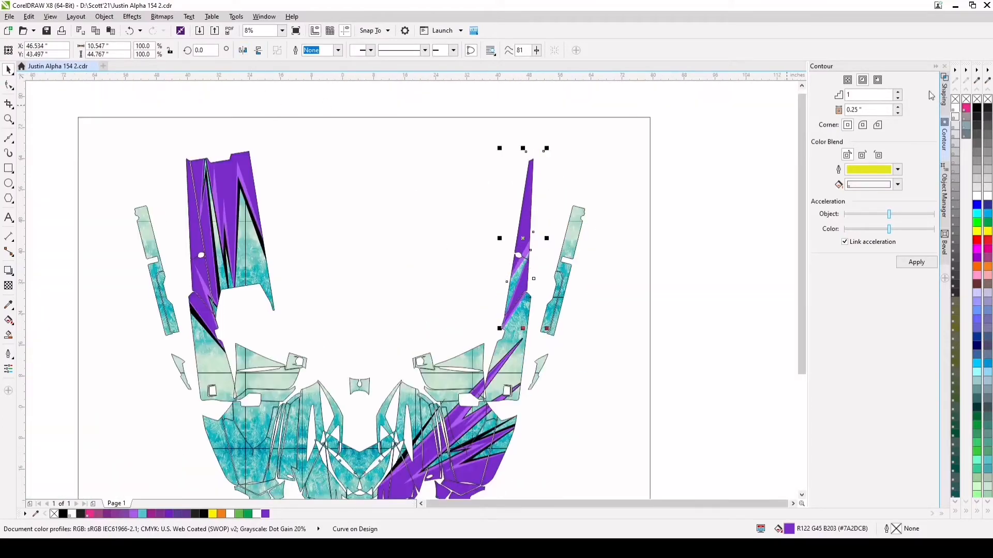
click(878, 80)
click(898, 113)
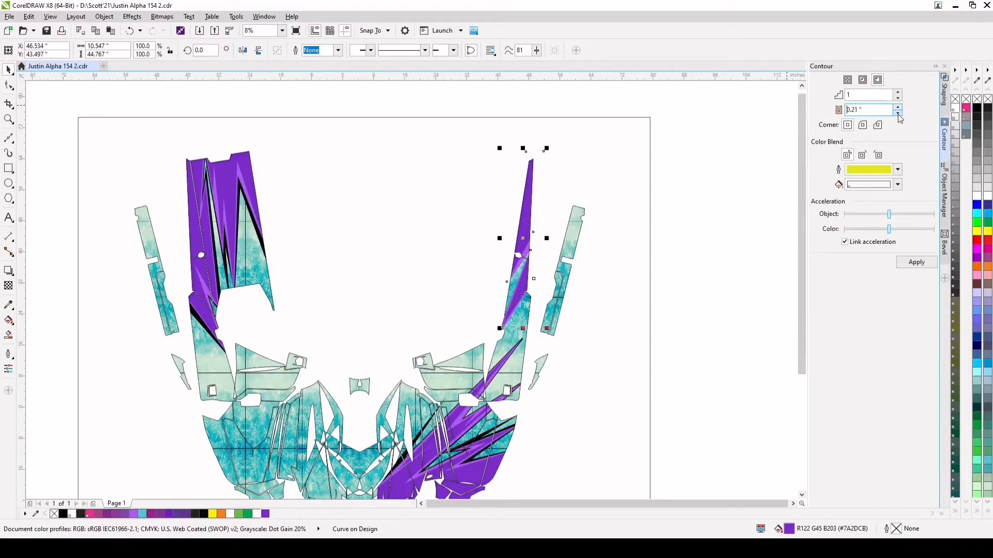
Try the outside contour on the dark purple inner shape and undo it
click(916, 262)
scroll(517, 320, up, 1)
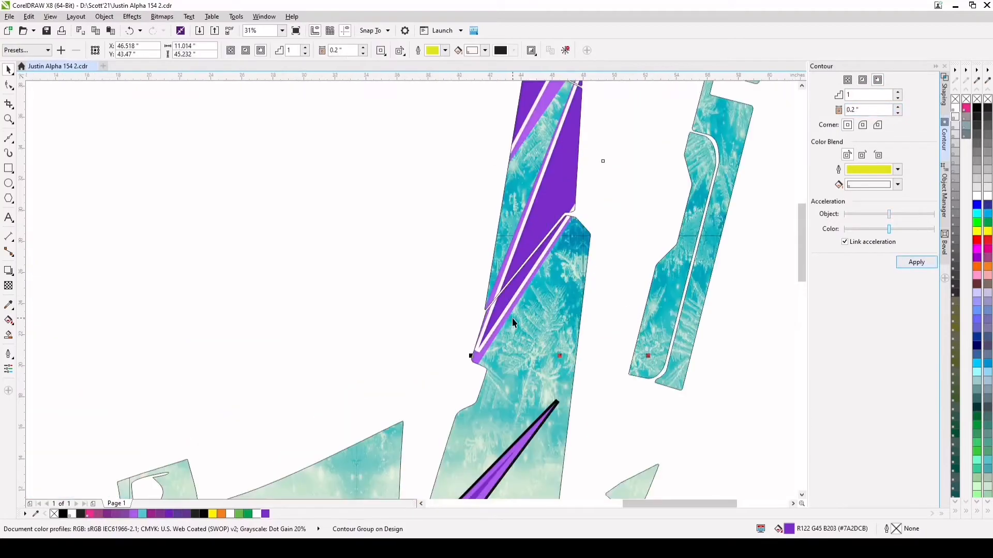
scroll(495, 286, down, 1)
click(130, 30)
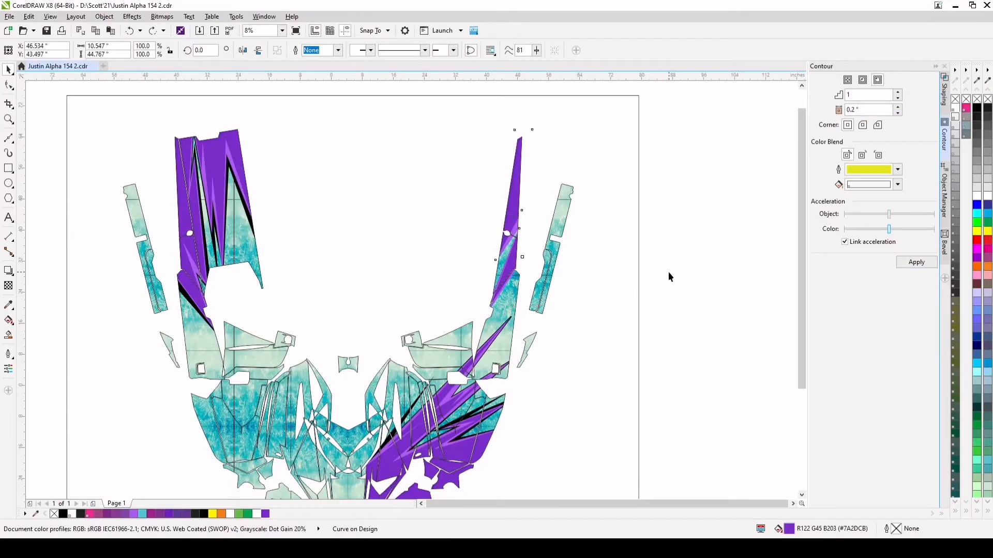
Apply the one-step 0.2" outside contour to the light purple spike shape on the narrow panel and break it apart
scroll(507, 271, up, 4)
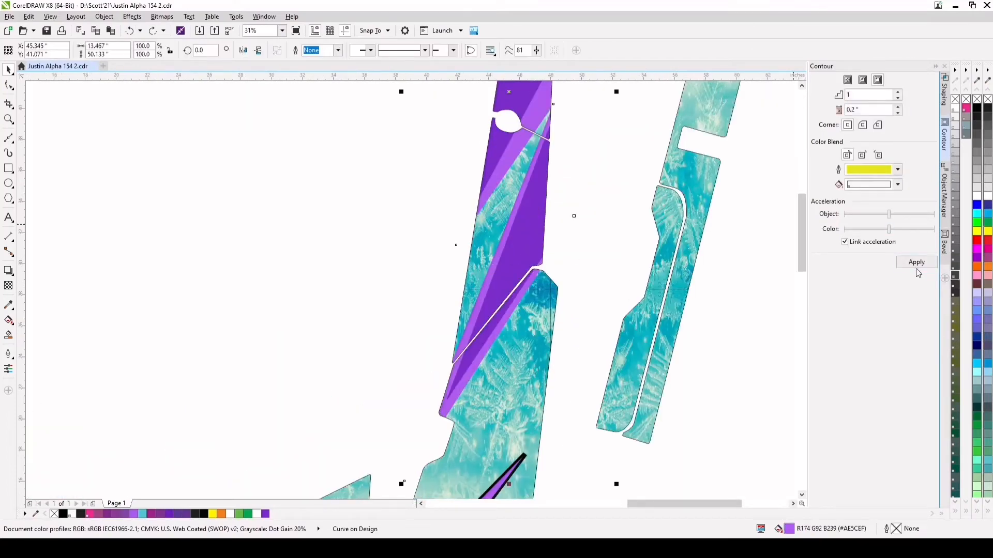
click(916, 263)
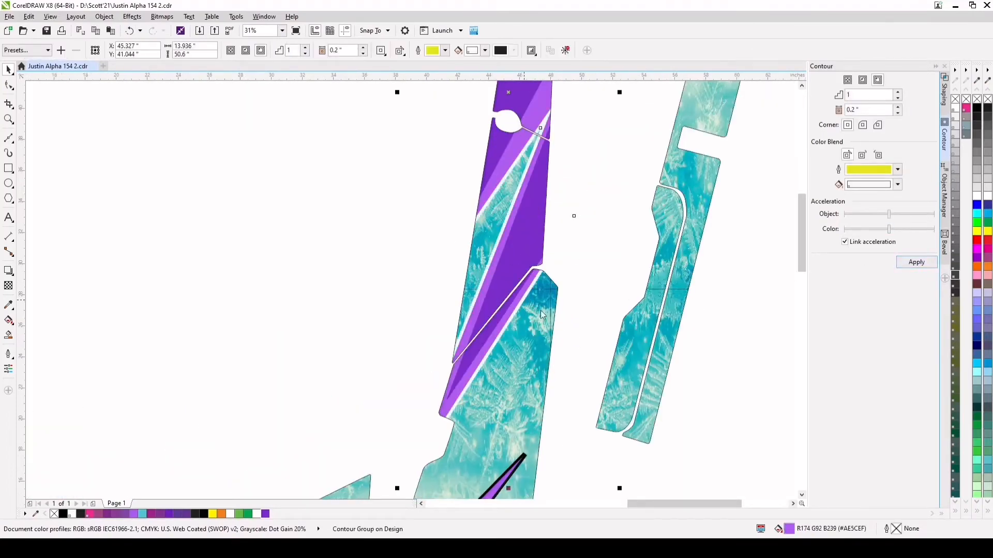
key(ctrl+k)
Fill the separated outside contour curve of the narrow panel's spike with black (C75 M68 Y65 K90)
click(581, 315)
click(520, 306)
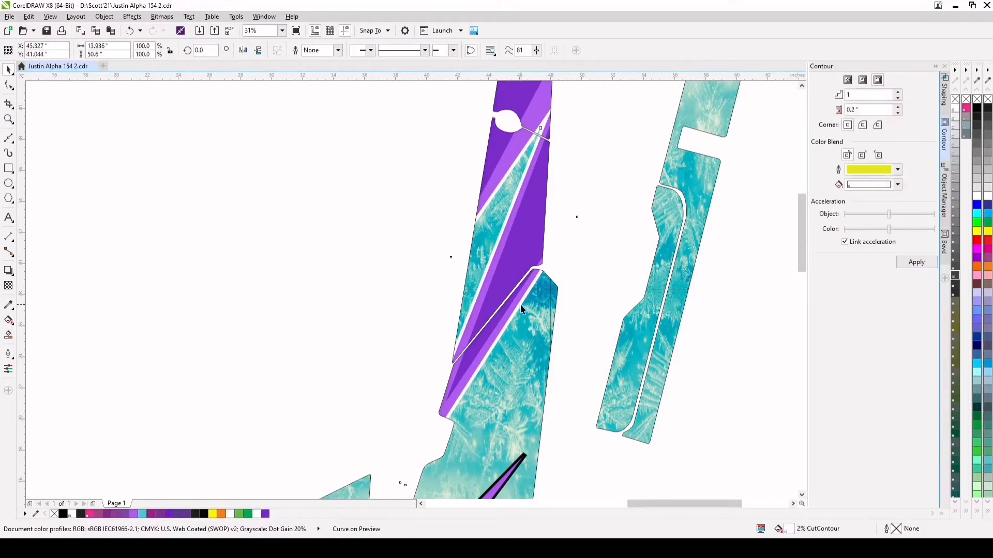
right_click(204, 514)
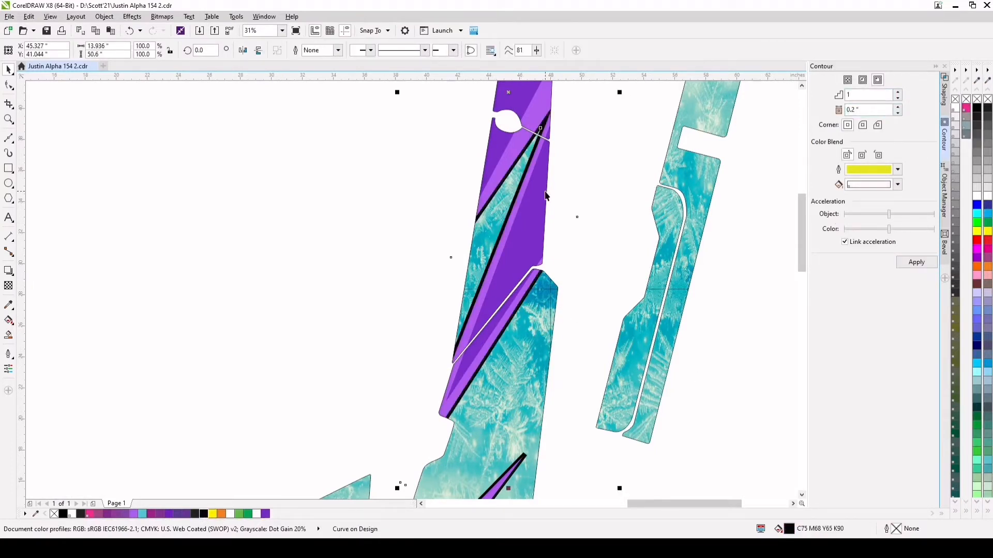
Thicken the narrow panel's black accent by lowering its notch node and its lower tip with the Shape tool
key(F10)
drag(541, 128, 530, 153)
scroll(530, 153, down, 2)
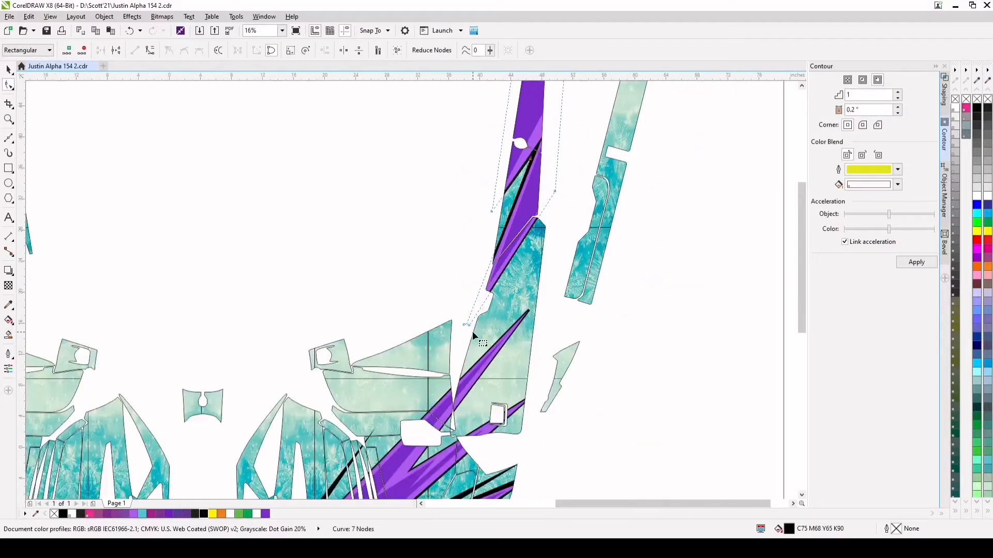
drag(467, 327, 466, 340)
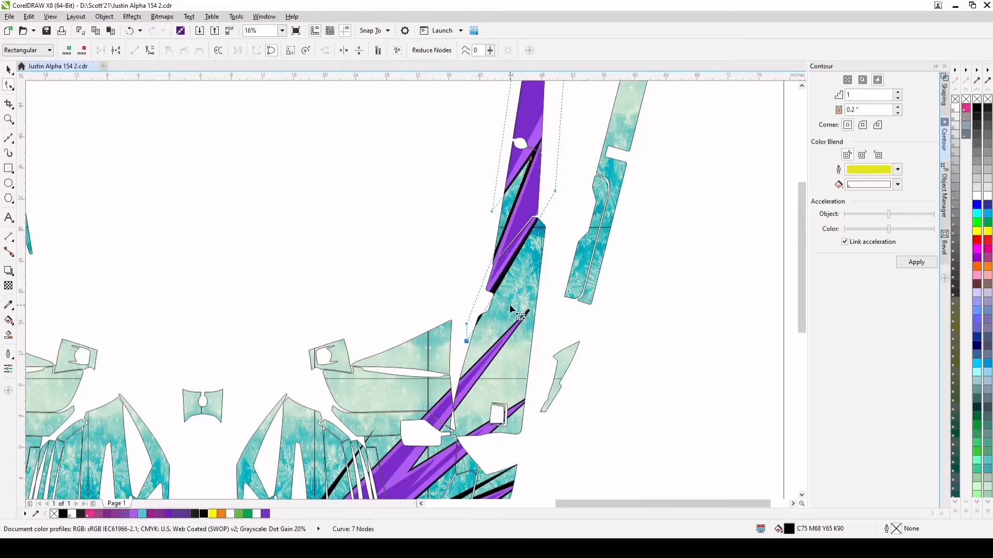
Extend the uppermost tip of the black accent behind the large lower-right purple spikes, past the side panel's edge
scroll(510, 304, down, 2)
scroll(521, 310, up, 4)
click(520, 300)
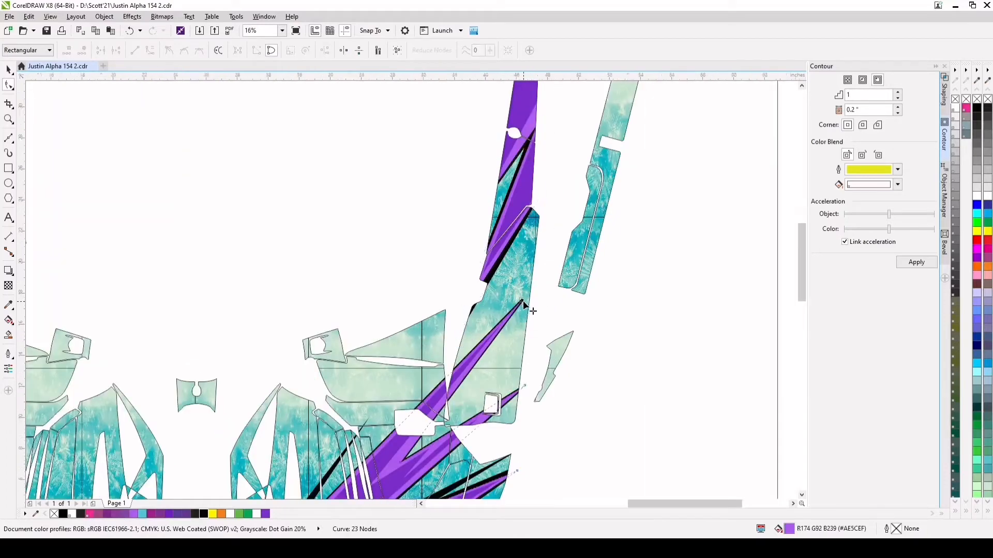
scroll(521, 299, up, 2)
drag(516, 294, 585, 204)
scroll(584, 205, down, 6)
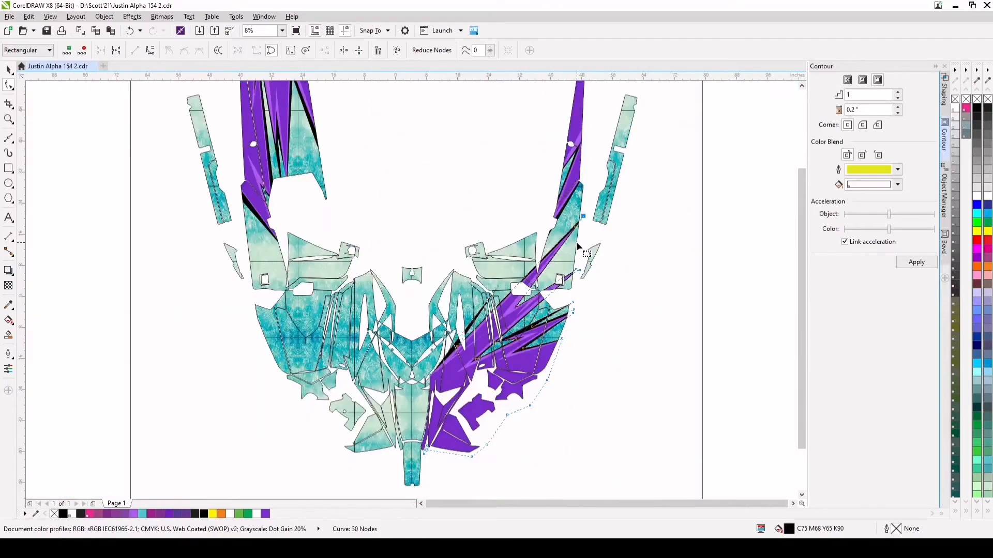
Move the second spike tip and the inner notch node of the large black accent slightly up and outward
scroll(575, 274, up, 2)
drag(590, 272, 595, 260)
scroll(594, 262, down, 1)
drag(471, 342, 481, 334)
scroll(481, 333, down, 1)
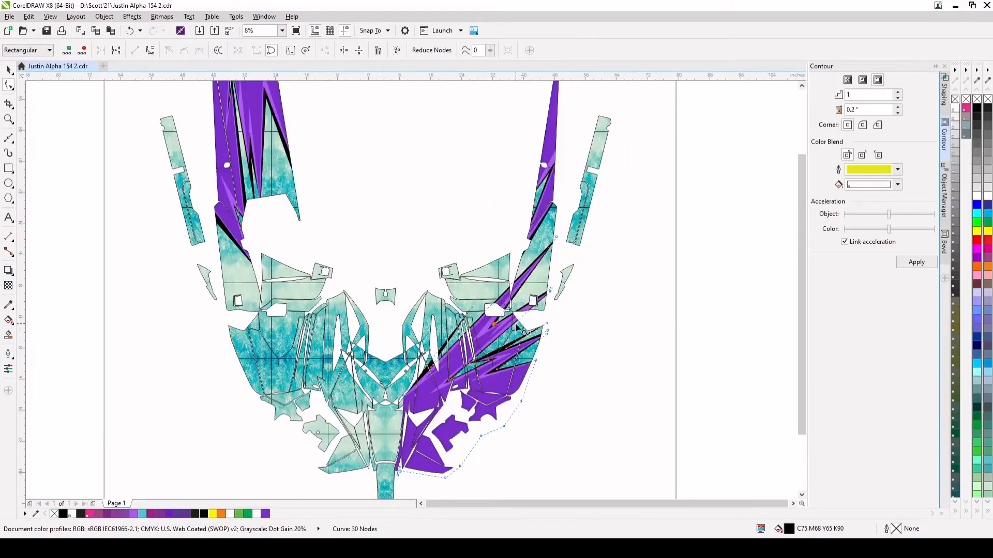
Nudge the uppermost tip of the large black accent slightly further outward and deselect the shape
scroll(517, 366, up, 1)
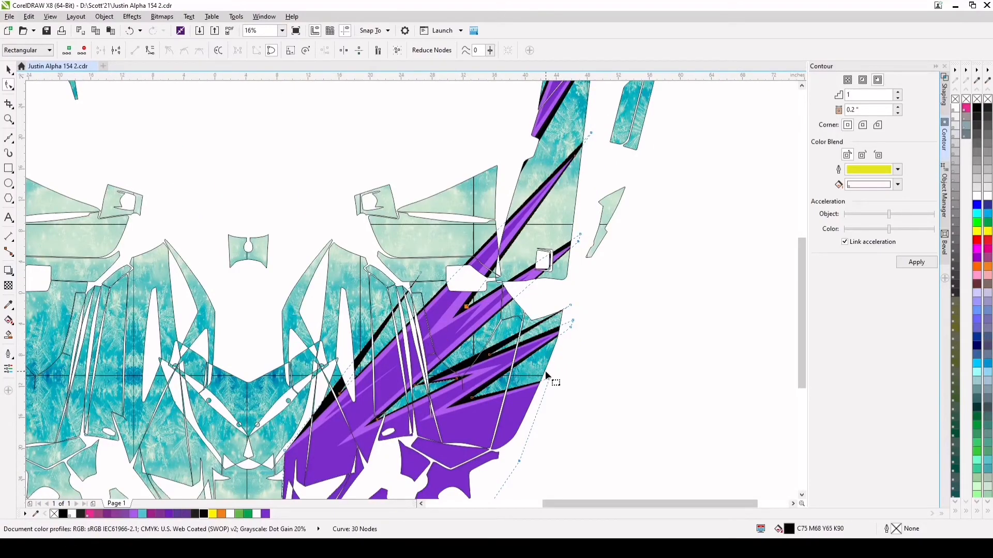
scroll(545, 371, down, 1)
scroll(571, 254, up, 1)
drag(573, 244, 577, 236)
scroll(551, 279, down, 1)
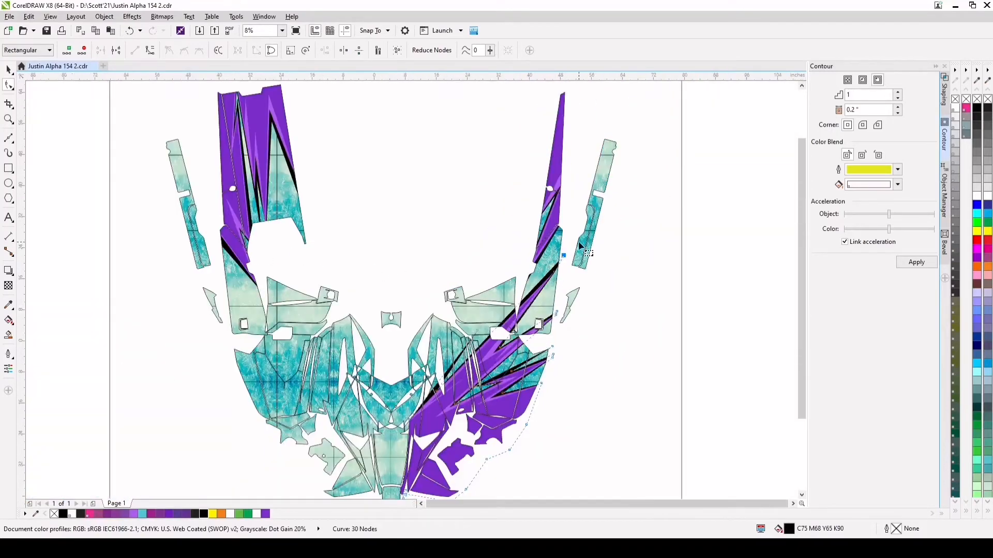
scroll(553, 235, up, 2)
scroll(551, 252, down, 2)
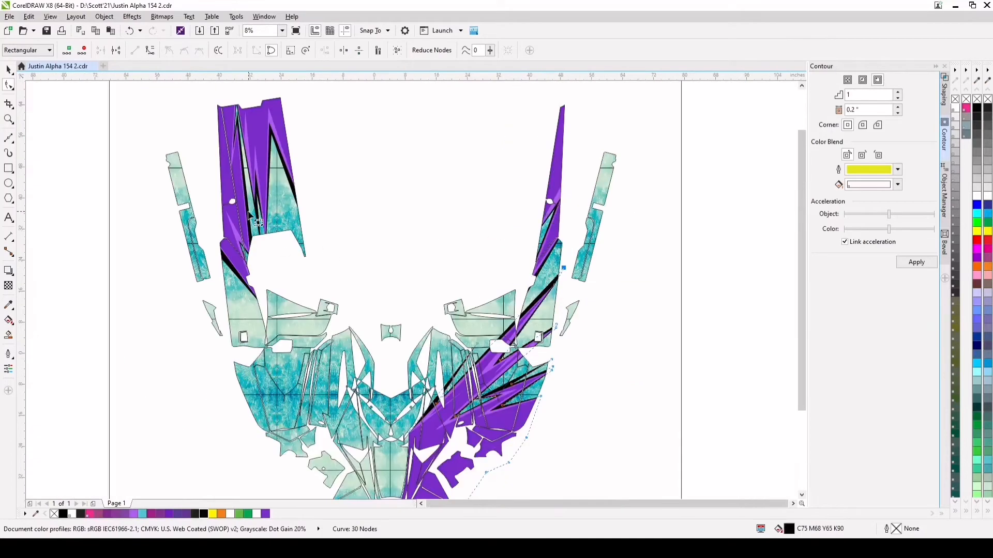
click(8, 69)
scroll(447, 270, down, 1)
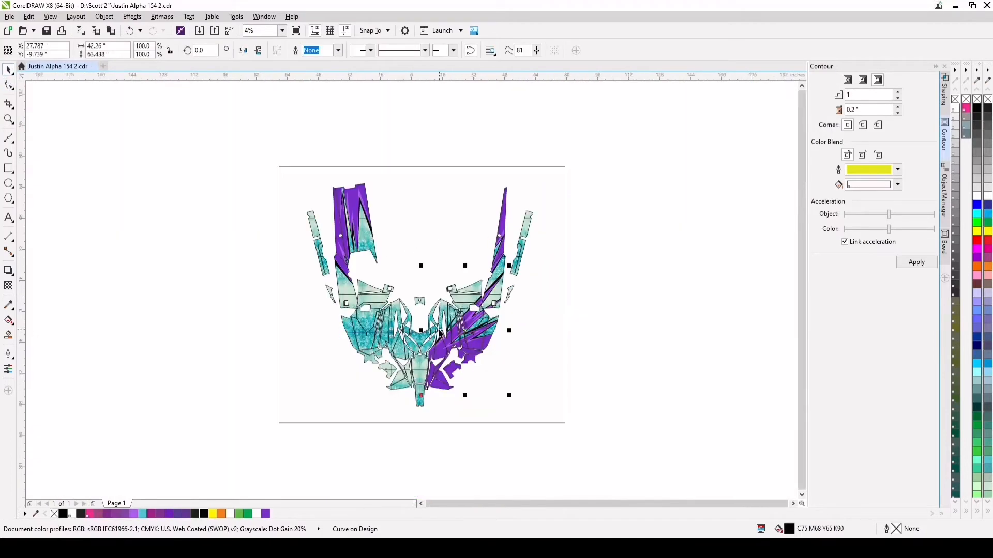
click(579, 322)
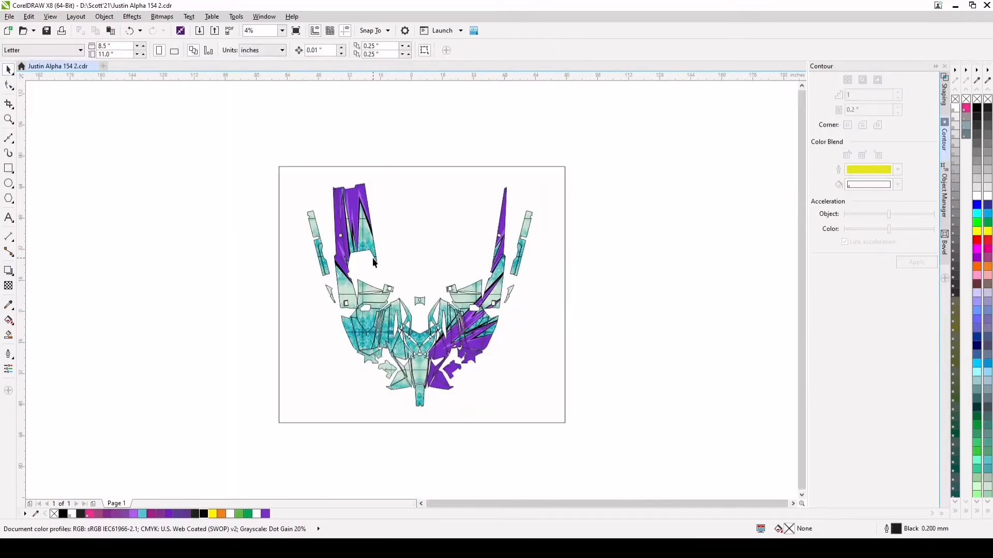
Import the dot texture PDF and place it beside the right edge of the page
scroll(374, 263, up, 1)
scroll(529, 370, down, 1)
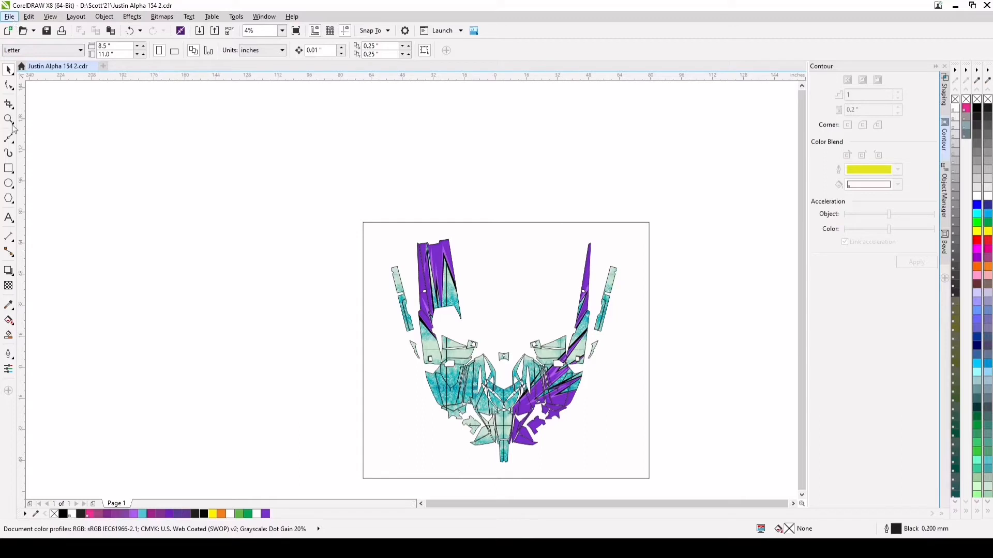
click(34, 184)
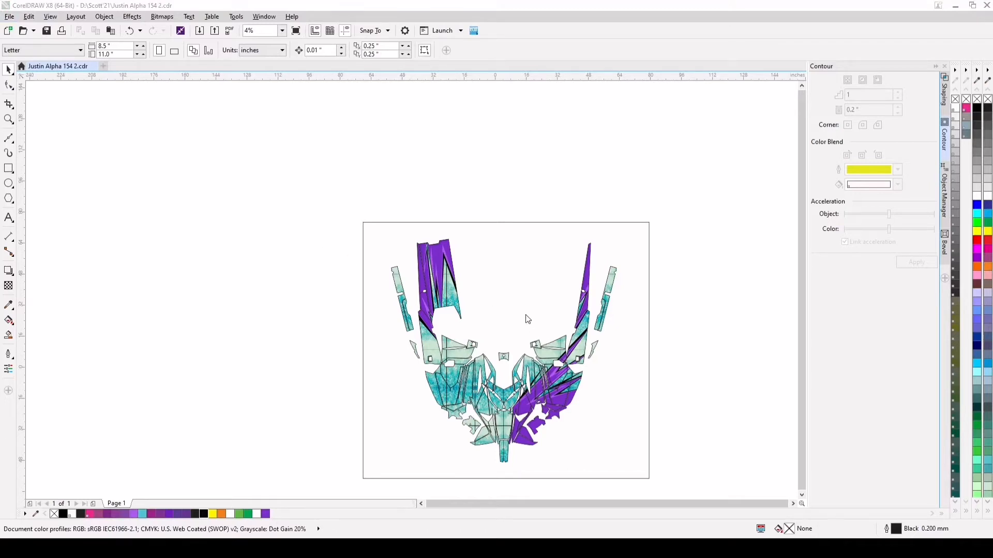
click(668, 261)
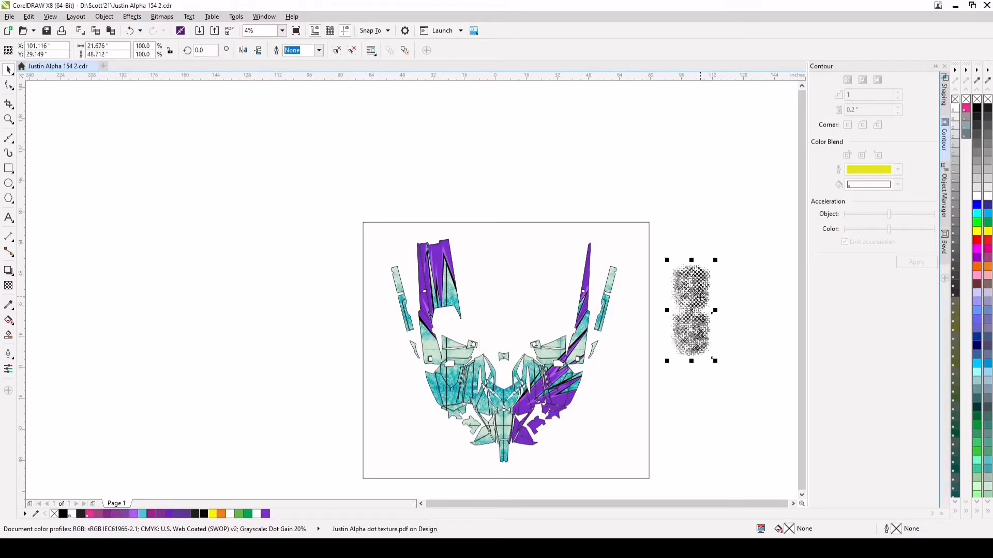
Rotate the dot texture to about 314° beside the page, and delete it
drag(706, 323, 680, 409)
click(681, 360)
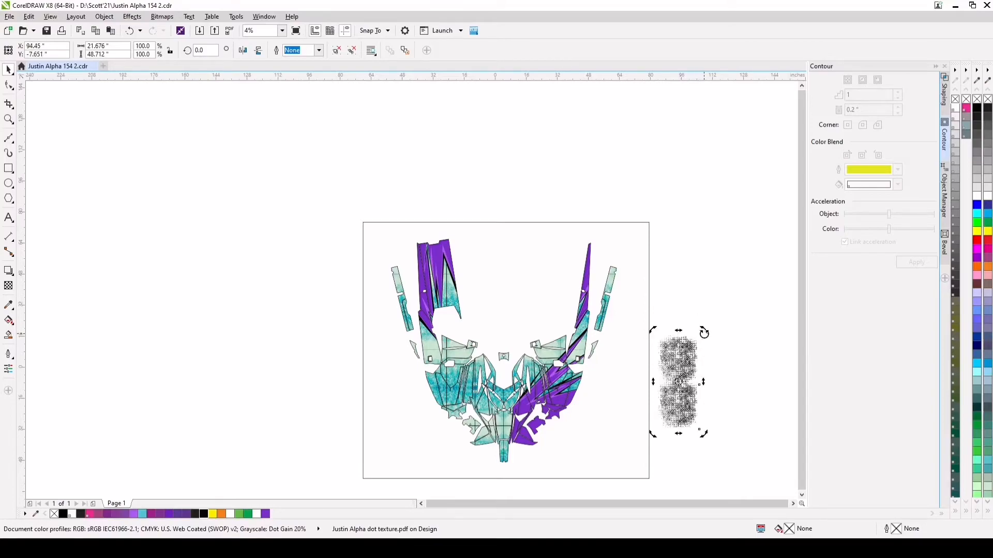
scroll(700, 418, up, 3)
scroll(567, 344, down, 2)
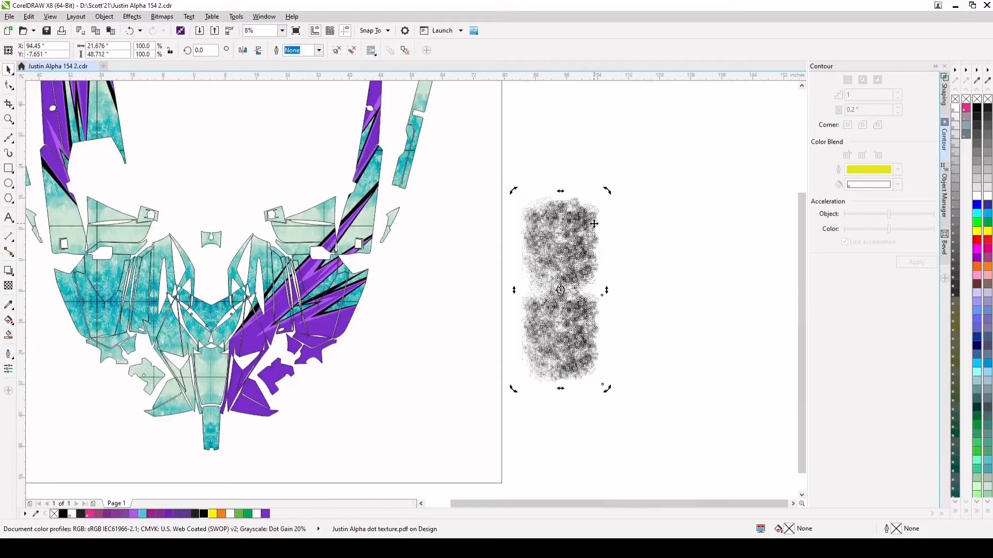
drag(608, 194, 673, 257)
drag(579, 274, 644, 277)
scroll(672, 316, down, 1)
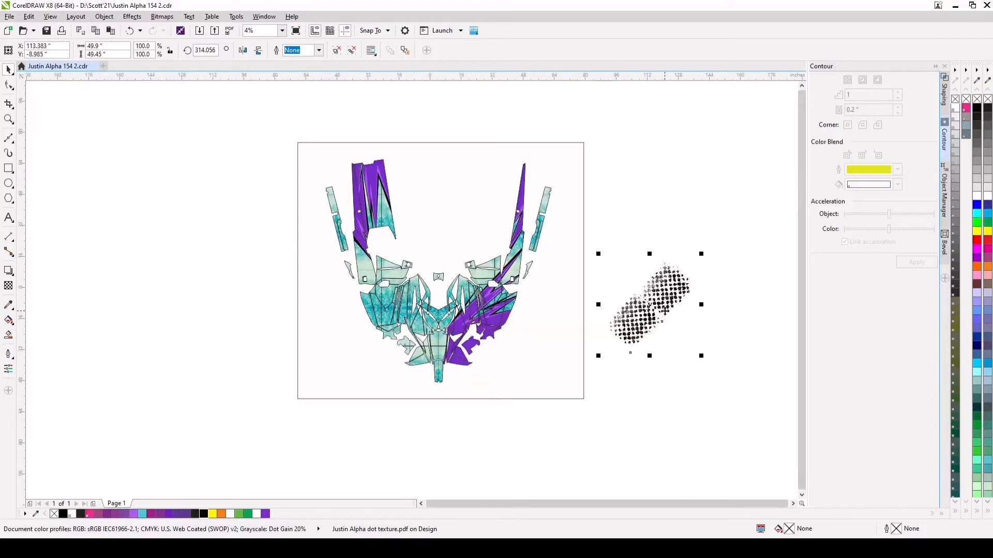
key(Delete)
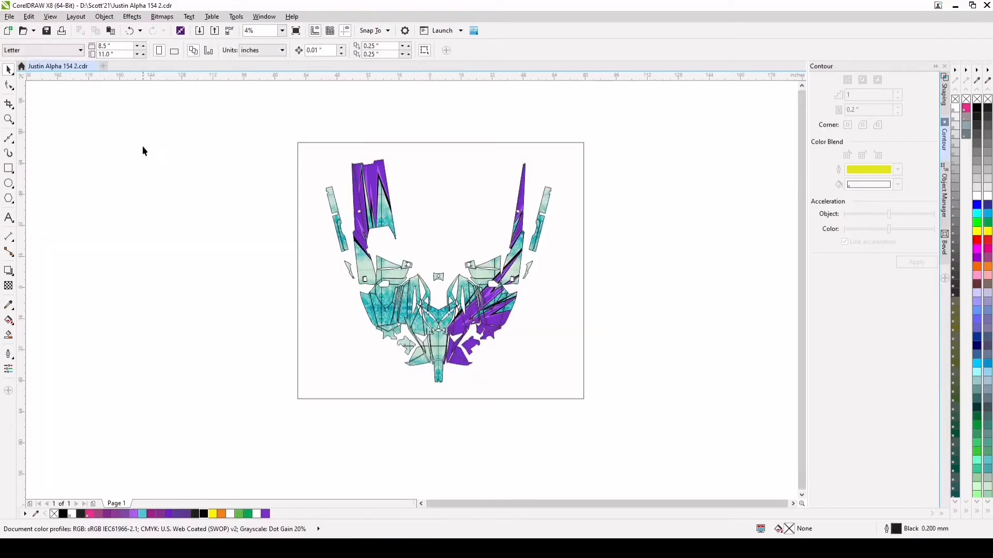
Import a file into the drawing
click(47, 178)
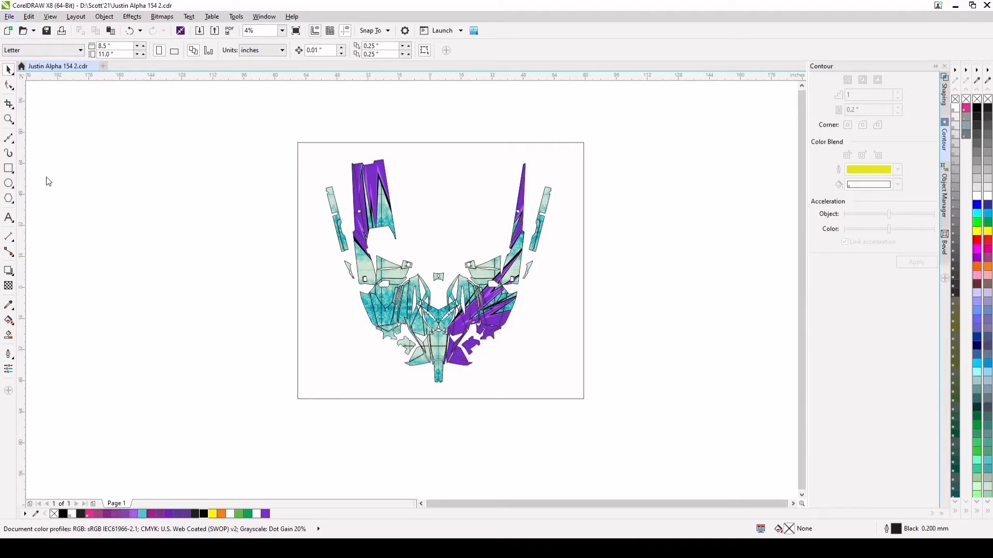
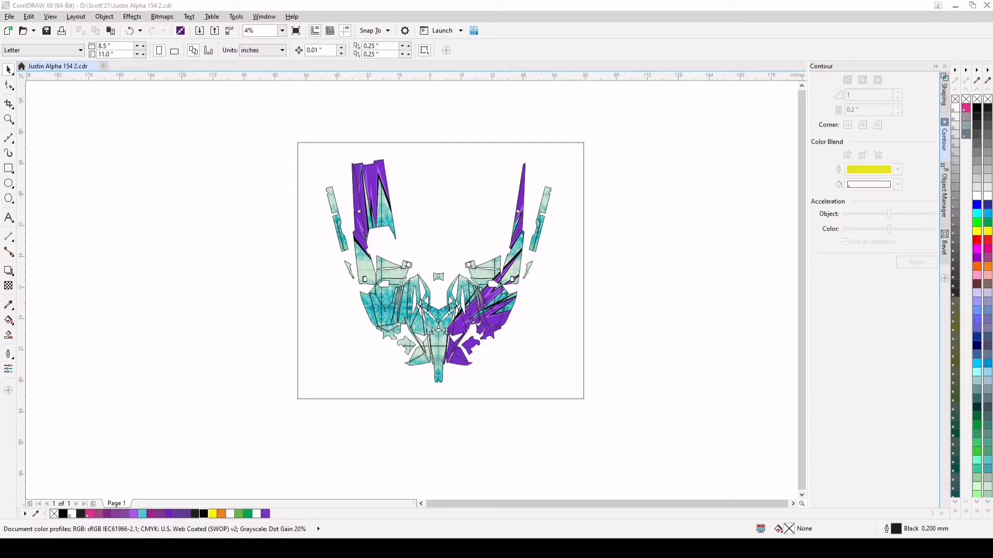
Place the imported dot texture PNG beside the page, set a duplicate next to it, and select both copies
click(641, 257)
scroll(688, 295, up, 3)
scroll(682, 300, down, 3)
drag(714, 264, 705, 273)
drag(678, 316, 694, 301)
drag(761, 234, 587, 342)
scroll(694, 300, up, 4)
scroll(590, 275, down, 4)
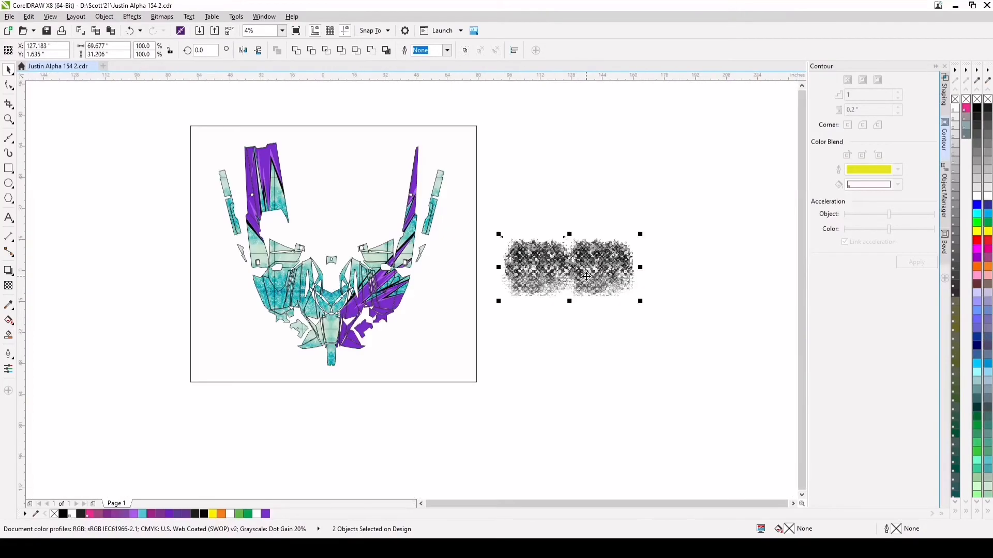
Move the texture pair over the lower purple panels and rotate it to about 34°
drag(550, 277, 376, 331)
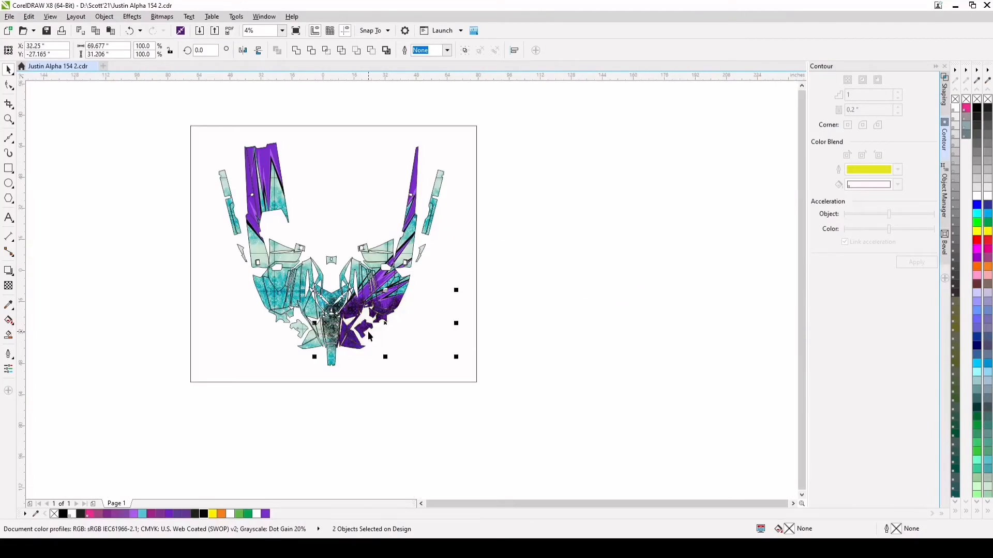
scroll(377, 330, up, 1)
click(399, 314)
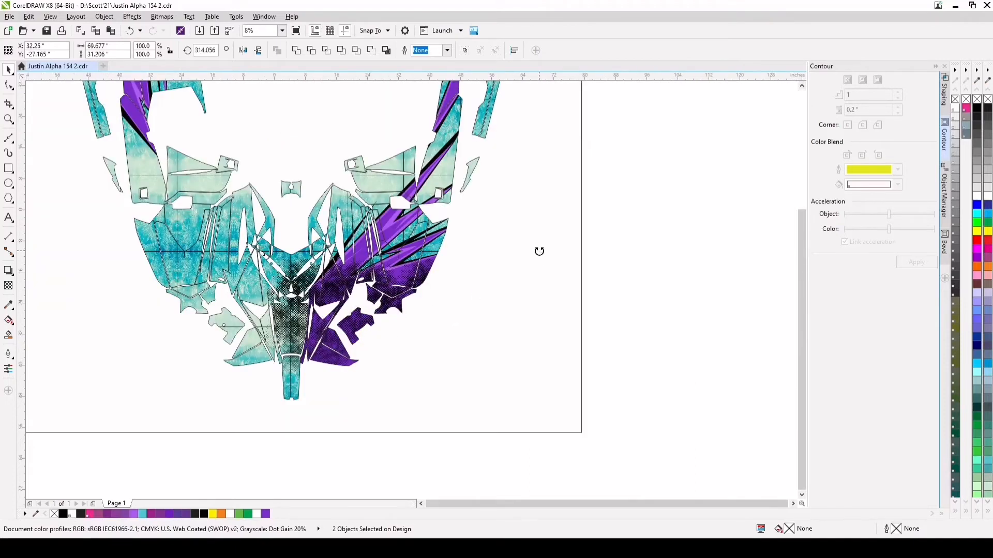
drag(538, 251, 477, 196)
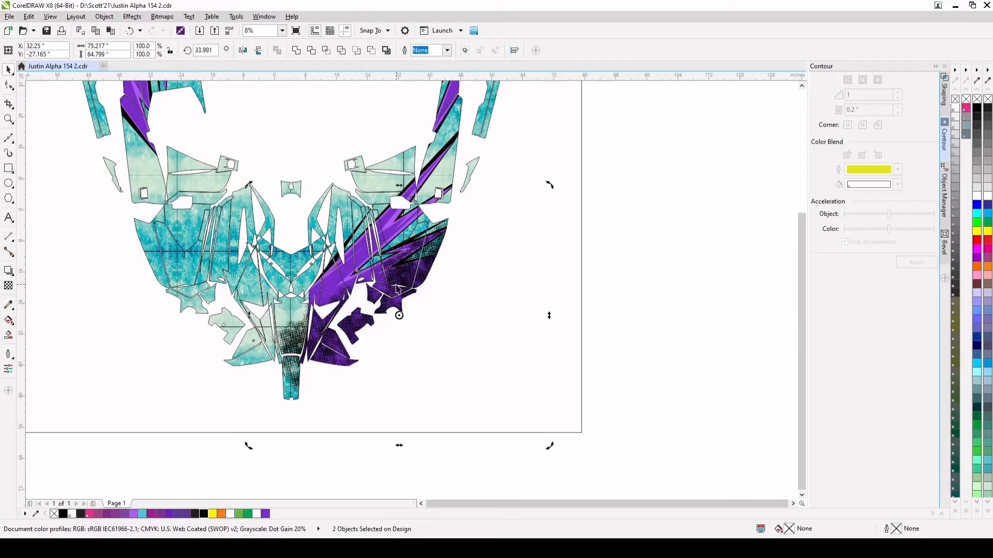
Shift the texture pair slightly up and inward, and adjust its rotation to about 30.4°
drag(398, 289, 393, 279)
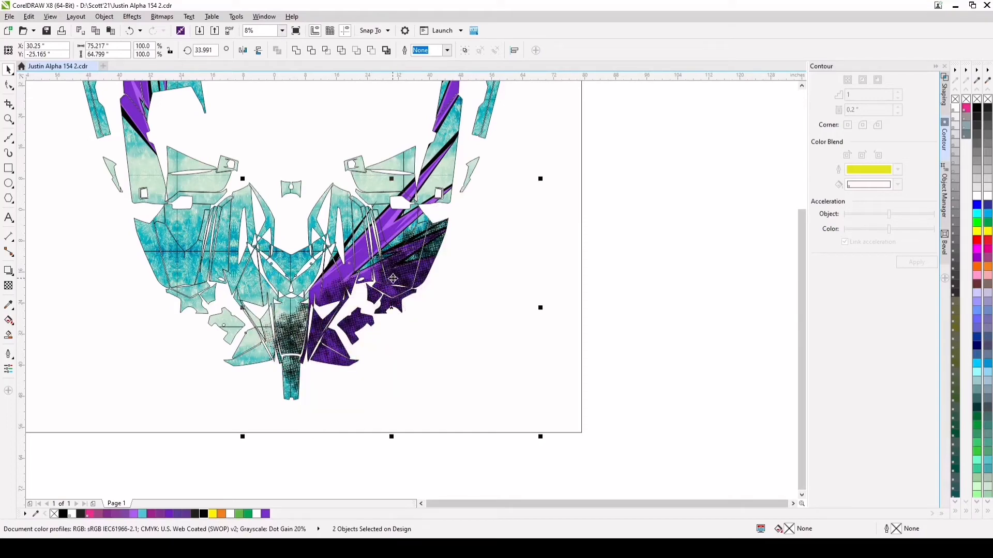
click(392, 279)
drag(539, 175, 545, 188)
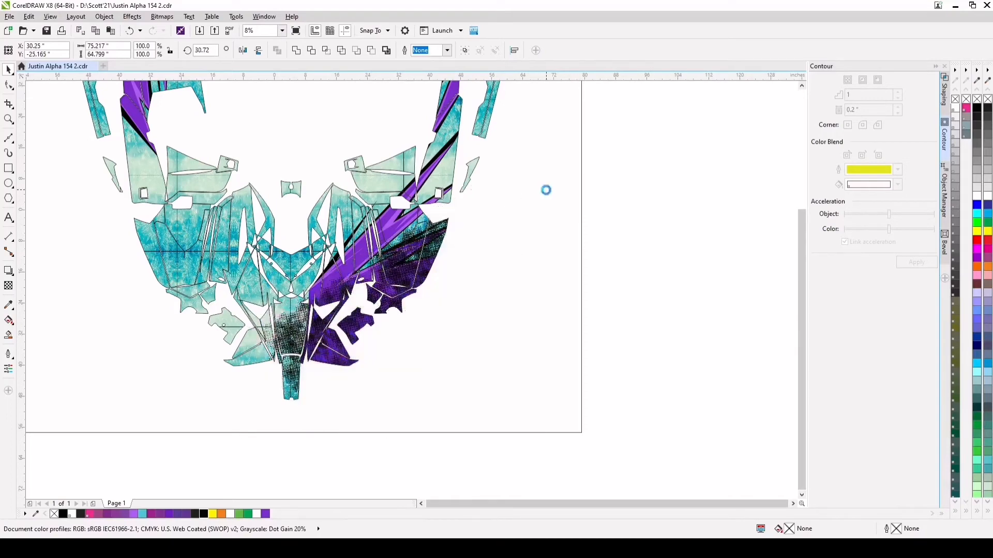
scroll(383, 300, up, 1)
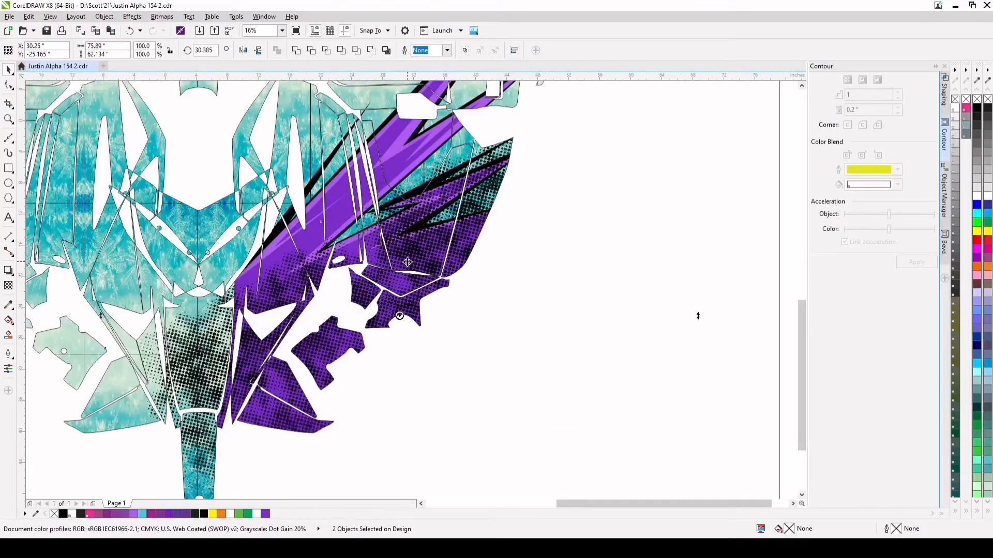
scroll(328, 331, down, 1)
Scale the texture pair down to about 62 by 50.8 inches over the purple panels
click(325, 337)
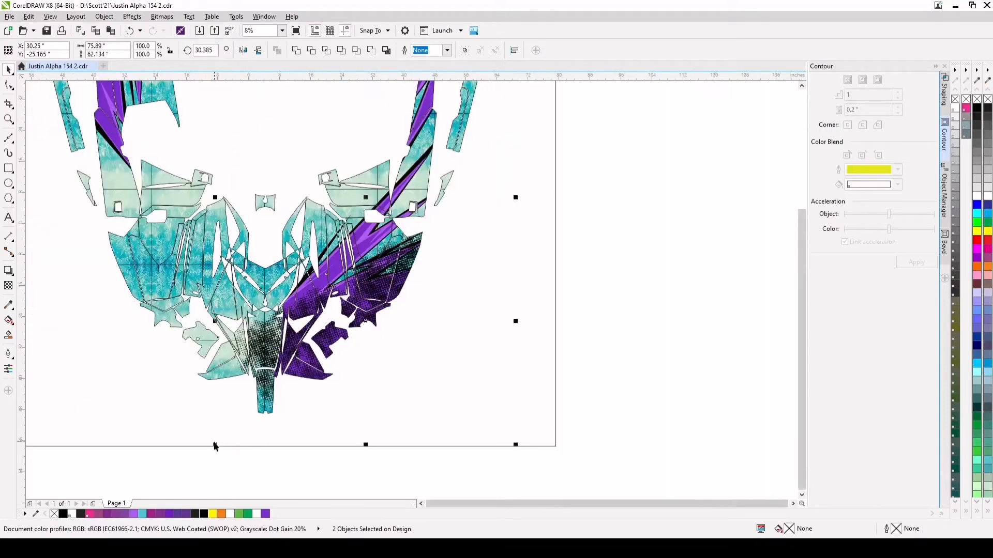
drag(216, 444, 241, 424)
drag(516, 197, 488, 210)
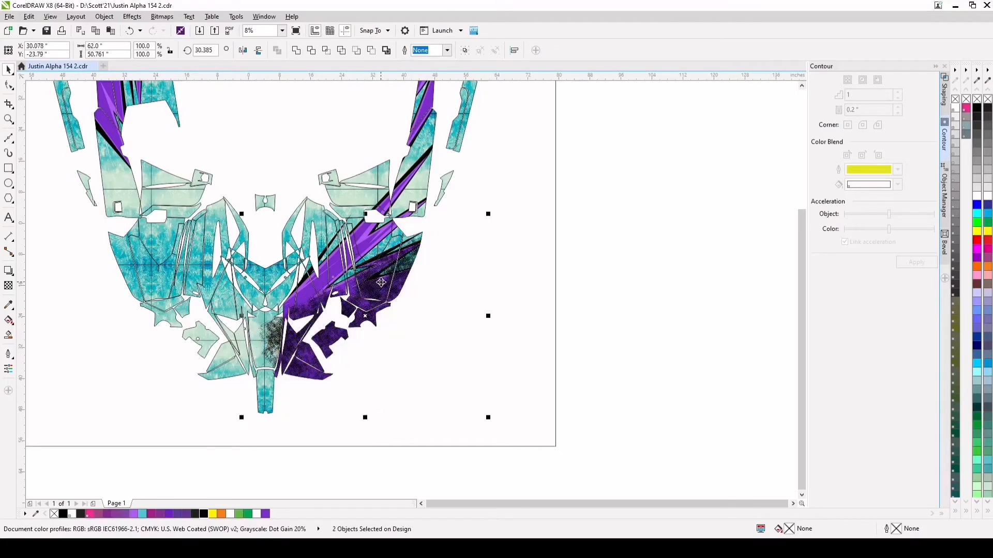
scroll(353, 306, up, 1)
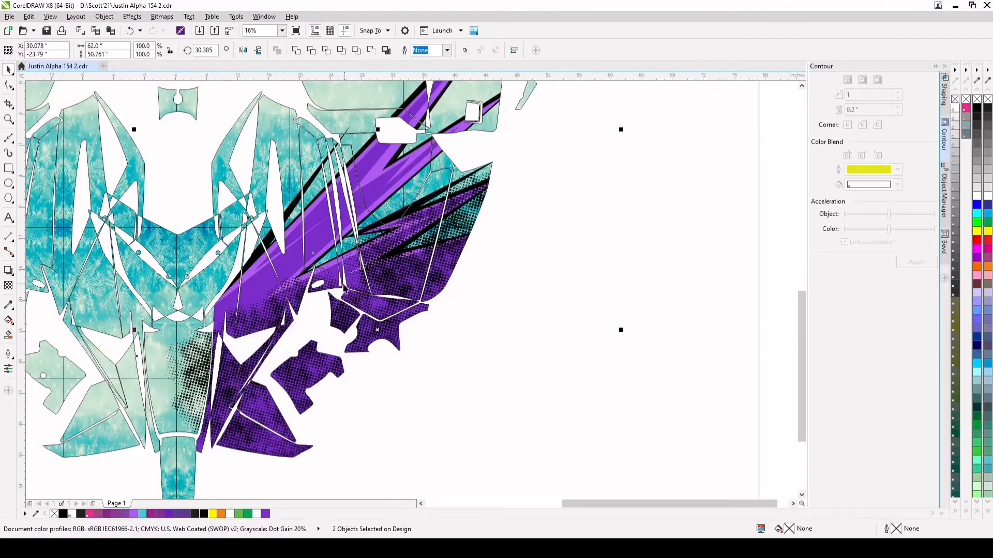
Nudge one texture copy closer to the other to tighten their overlap, and group the two bitmaps
click(770, 223)
drag(404, 324, 393, 326)
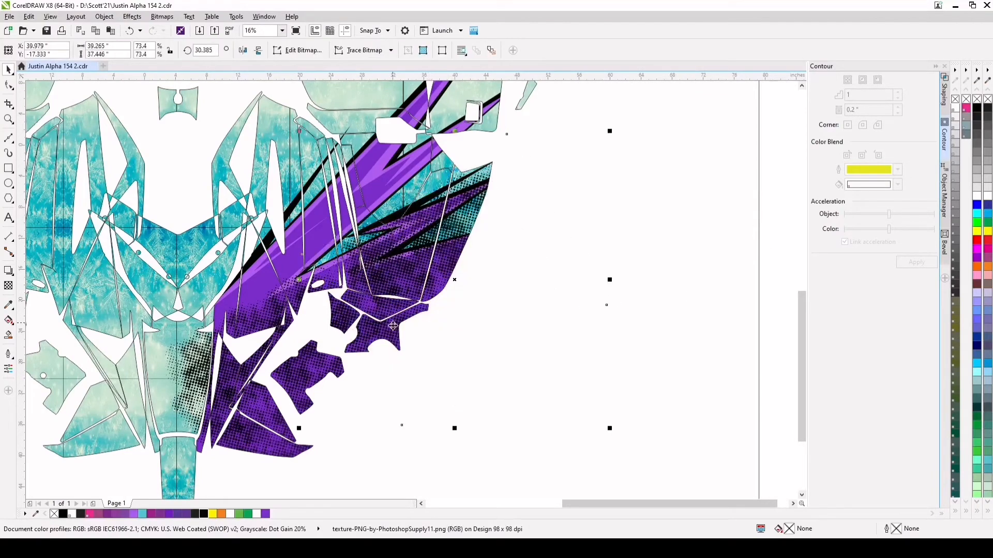
click(259, 324)
scroll(258, 324, down, 1)
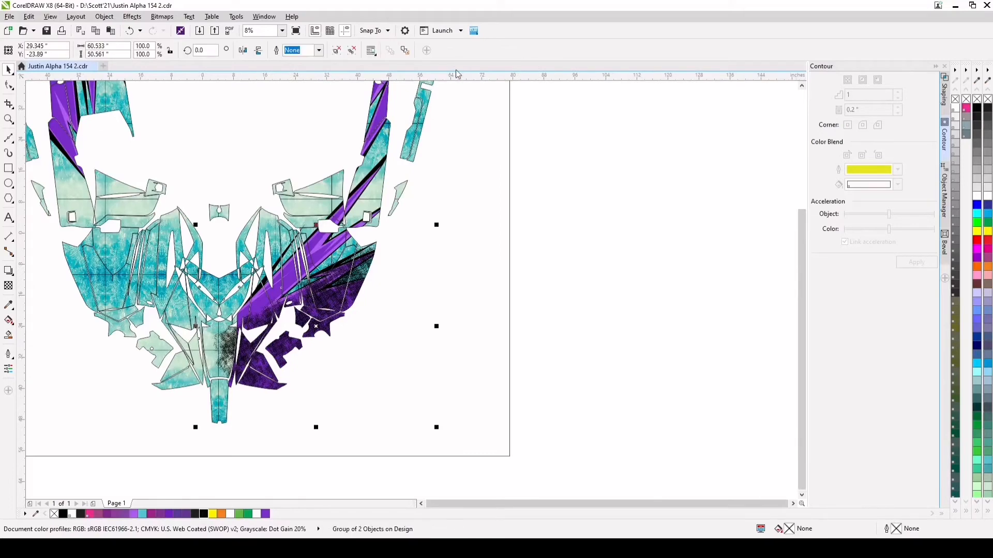
scroll(290, 339, up, 1)
scroll(277, 268, up, 1)
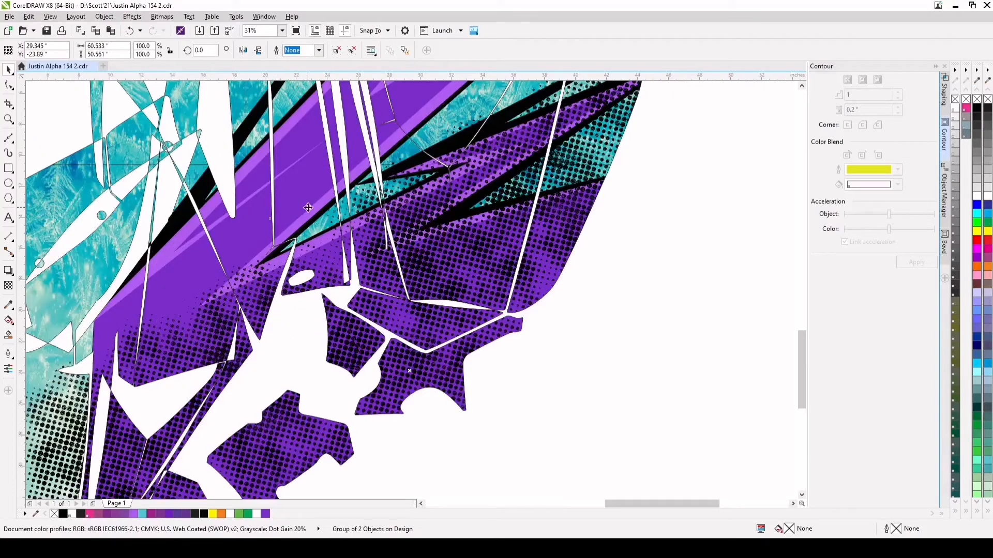
scroll(308, 224, down, 1)
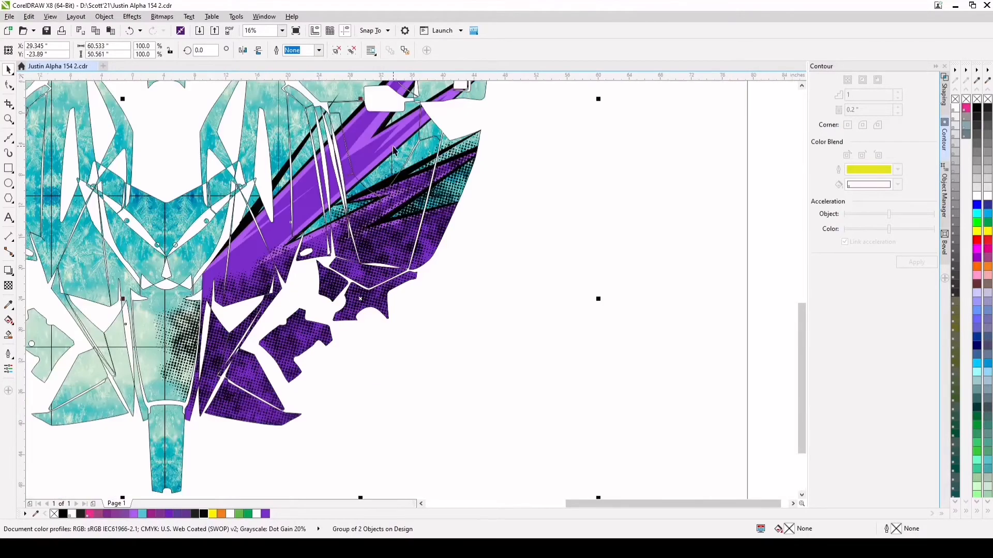
Intersect the lower dark purple shape with the grouped dot texture, leaving the original source and target objects
ctrl+click(393, 148)
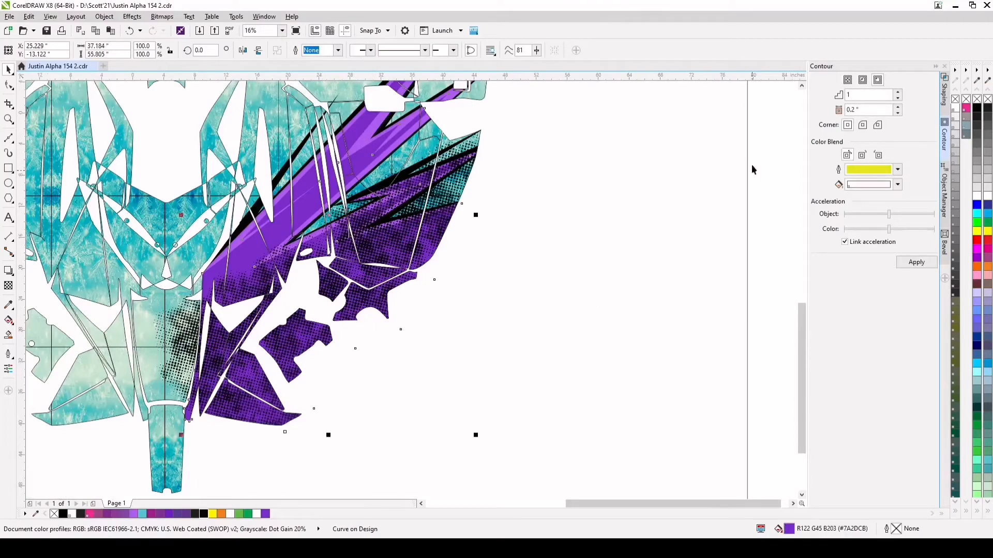
click(944, 92)
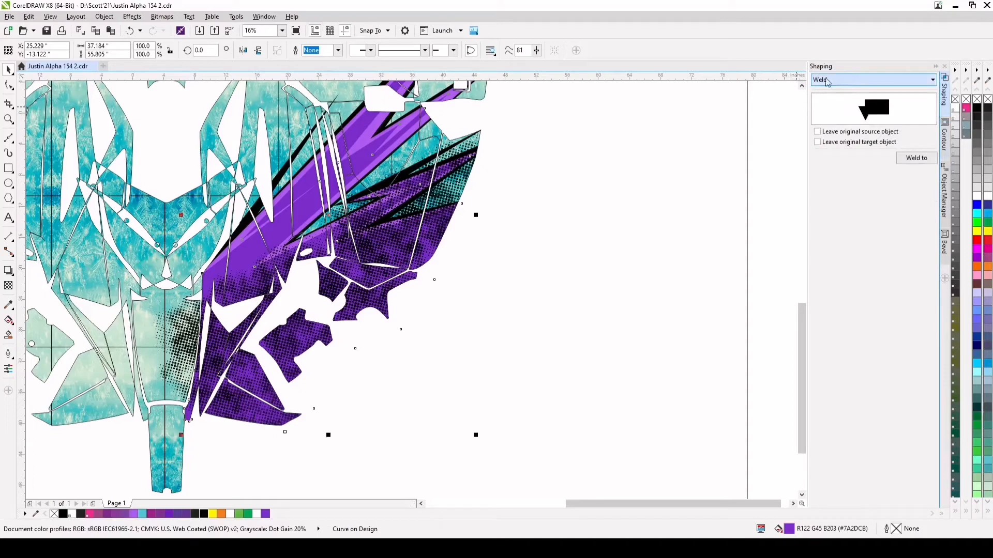
click(827, 110)
click(913, 161)
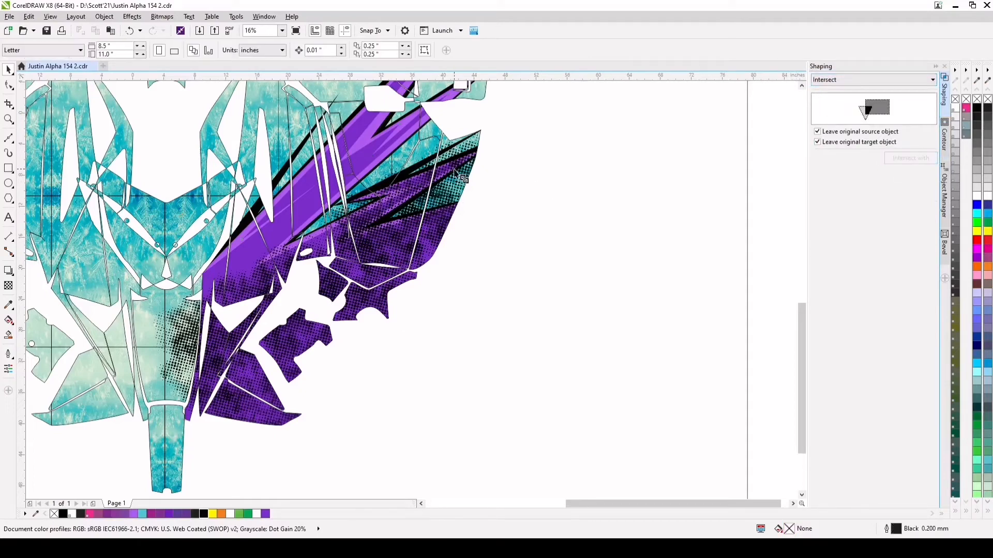
click(414, 188)
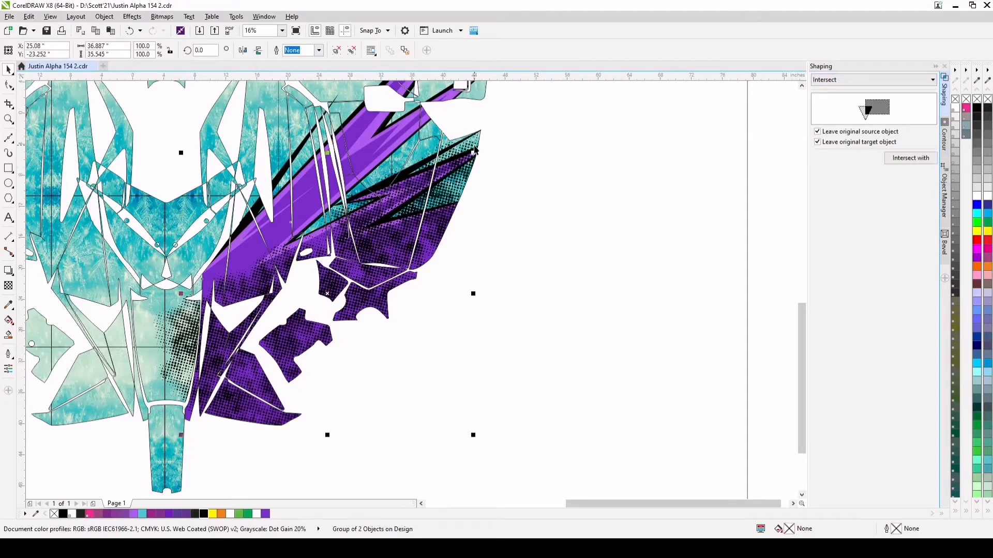
Move the original dot texture group off the design to the empty area beside the page
click(431, 155)
drag(432, 154, 574, 208)
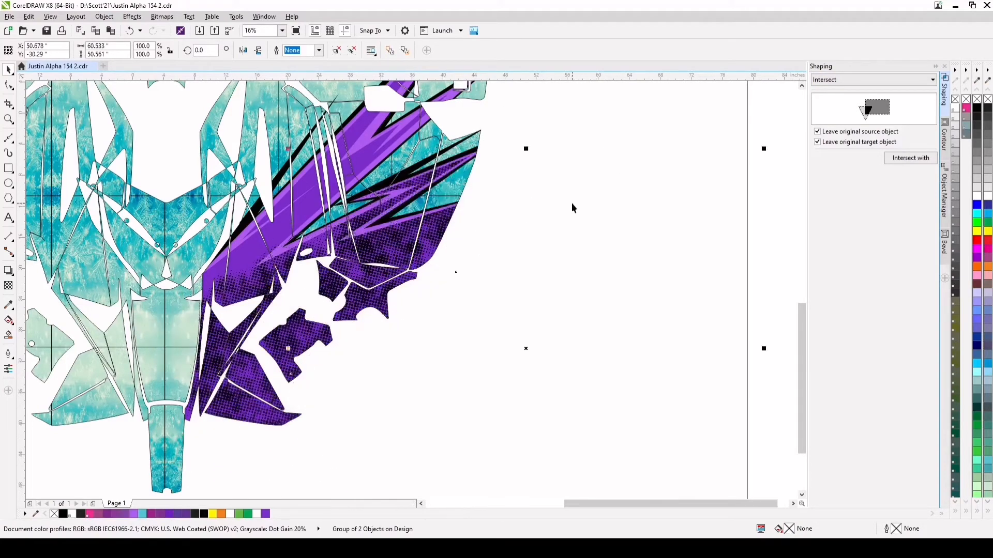
scroll(574, 208, down, 1)
drag(547, 275, 751, 277)
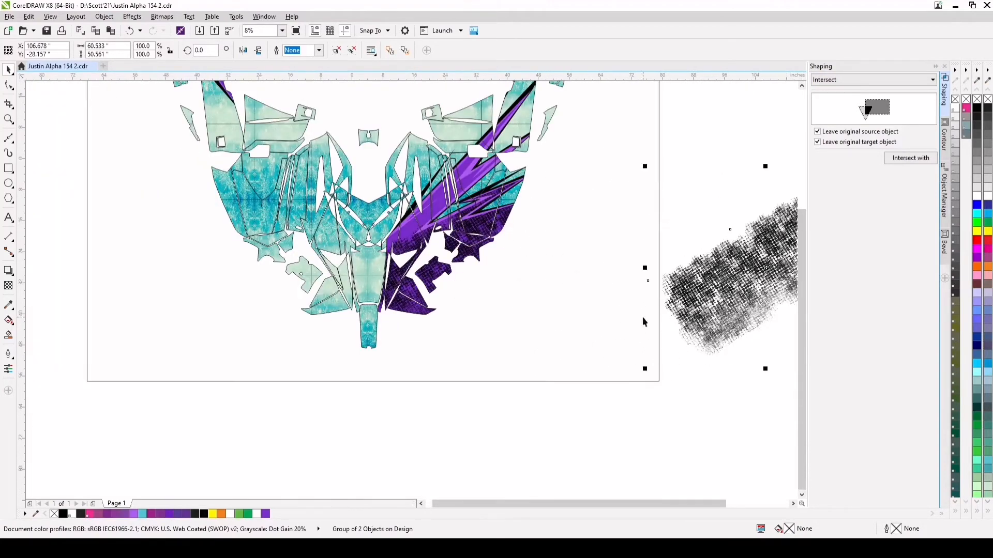
Apply a uniform transparency of 64 to the clipped dot texture on the lower purple shape
scroll(465, 258, up, 2)
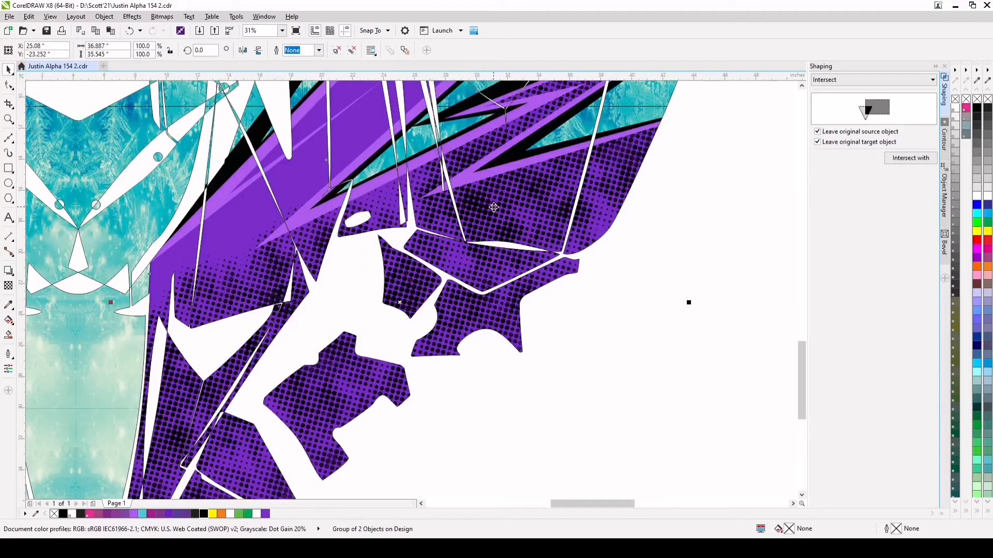
click(8, 286)
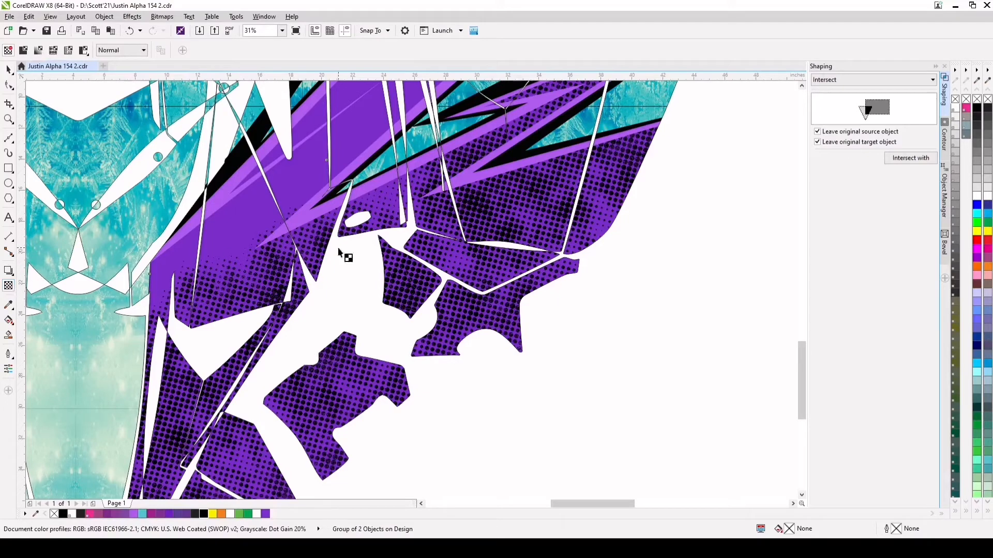
scroll(405, 355, down, 1)
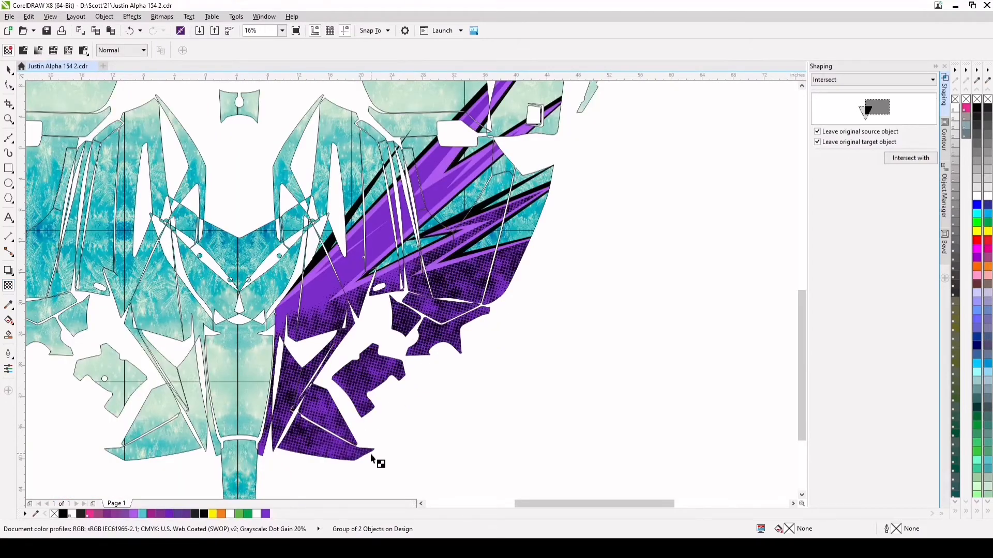
drag(390, 482, 393, 481)
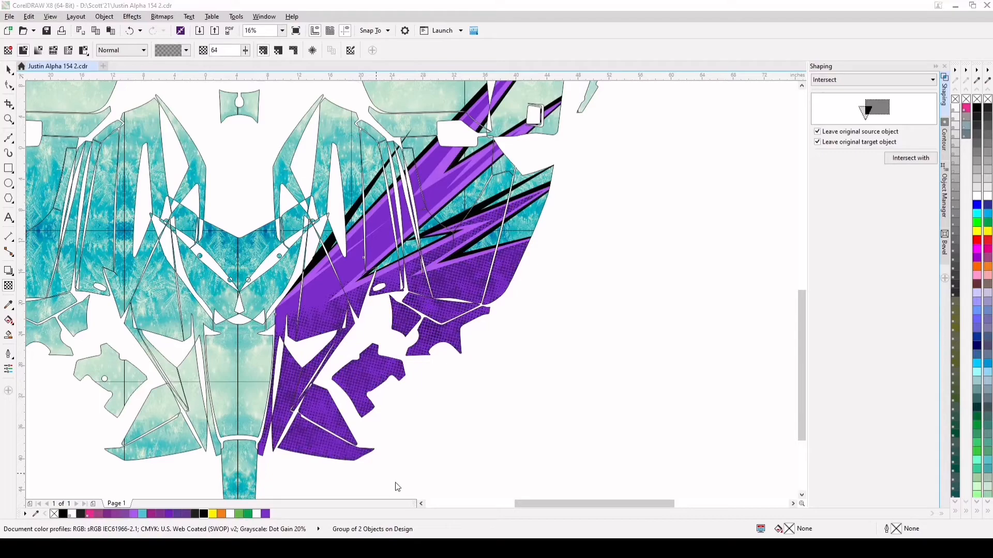
click(8, 70)
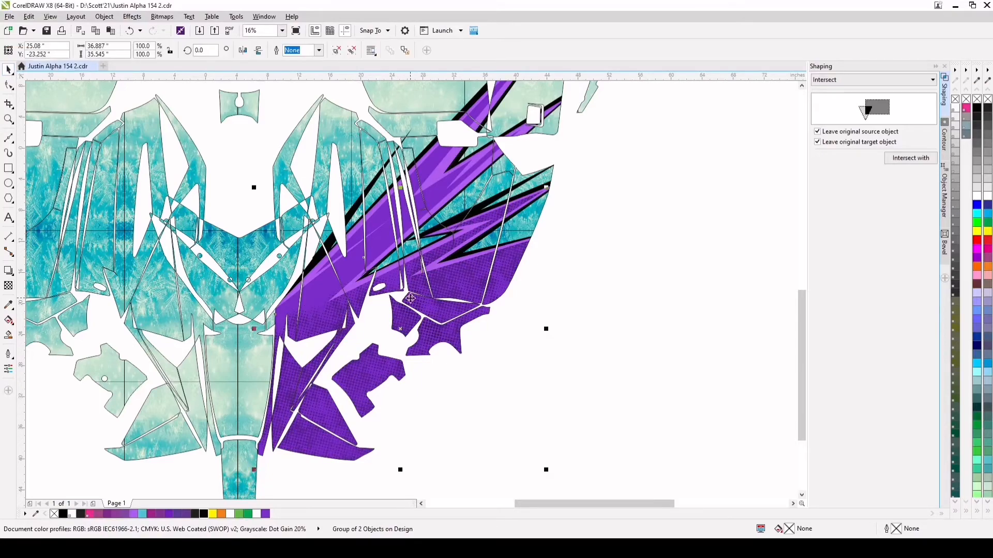
Move the original dot texture group back onto the design, covering the middle of the long purple spikes
scroll(410, 299, up, 5)
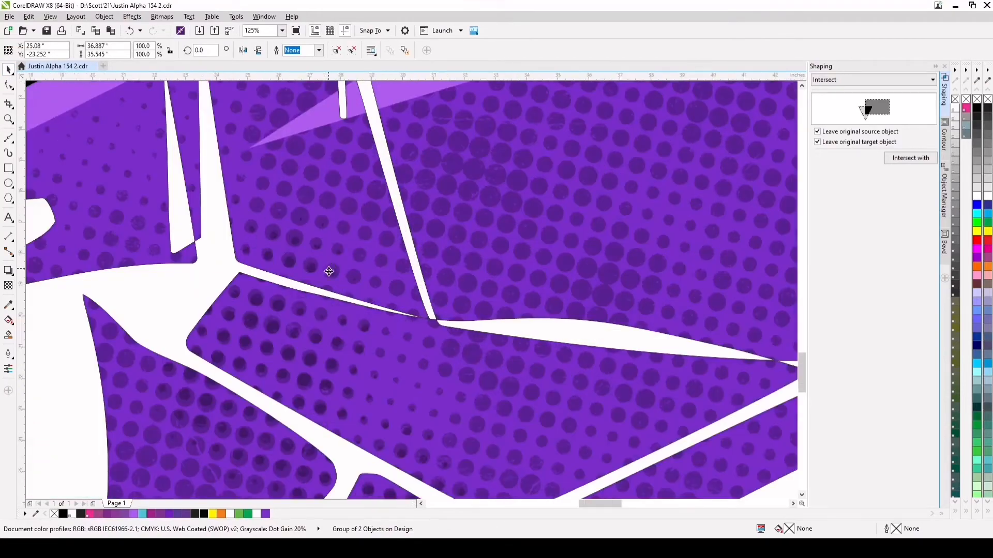
scroll(299, 337, down, 3)
scroll(299, 344, up, 2)
scroll(310, 346, down, 4)
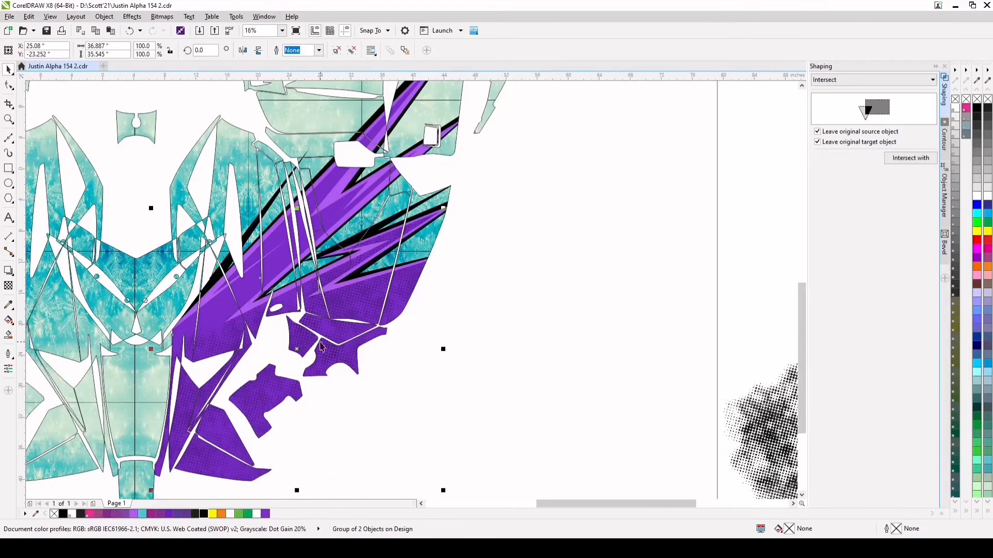
scroll(318, 347, down, 1)
scroll(284, 354, up, 1)
scroll(390, 348, down, 2)
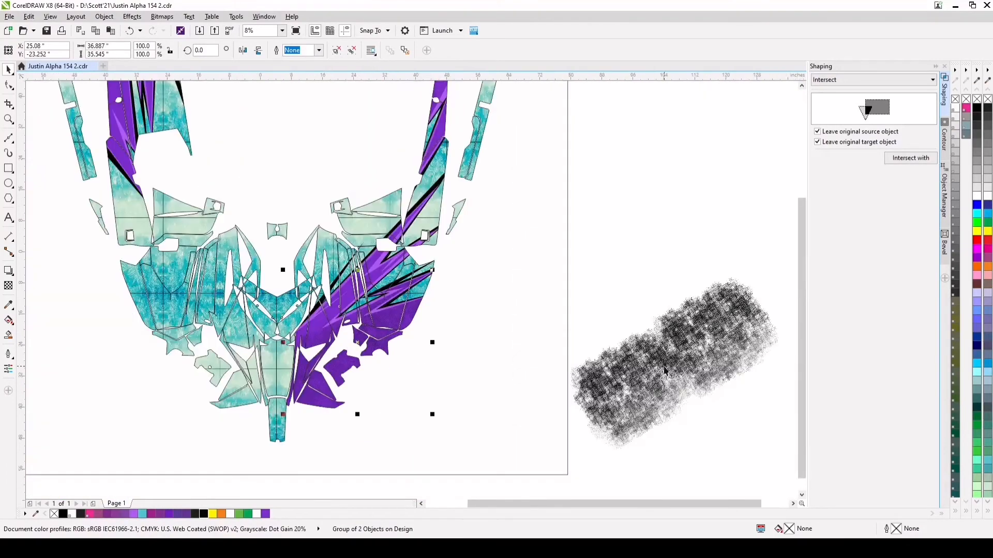
drag(666, 383, 341, 271)
scroll(387, 243, up, 2)
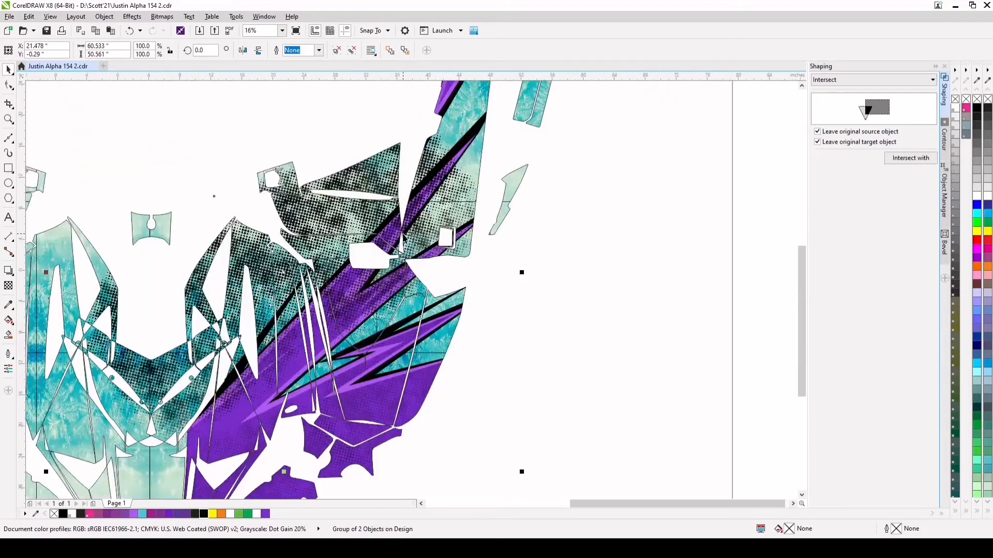
mouse_move(360, 221)
mouse_down()
mouse_move(377, 226)
mouse_move(383, 214)
mouse_move(366, 226)
mouse_move(372, 233)
mouse_up()
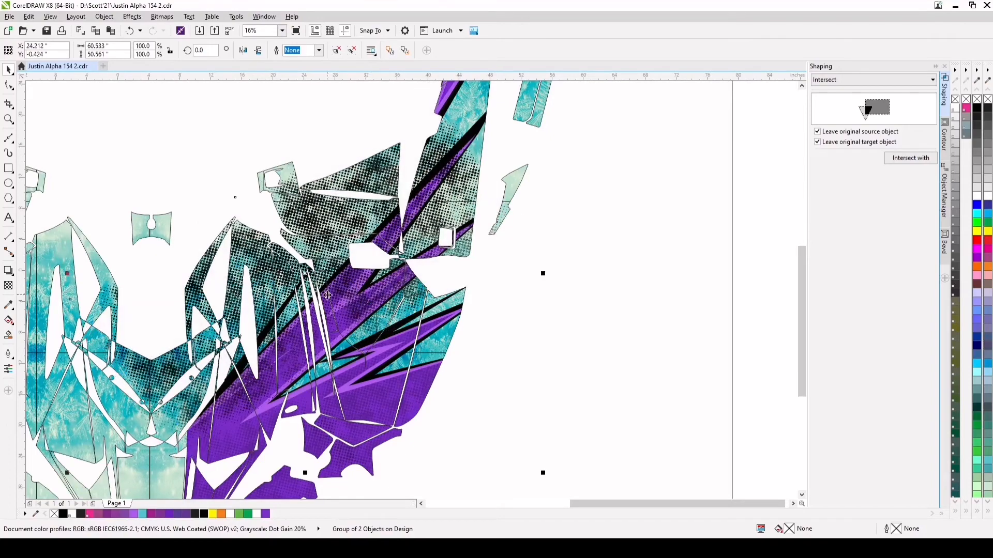
scroll(233, 434, up, 4)
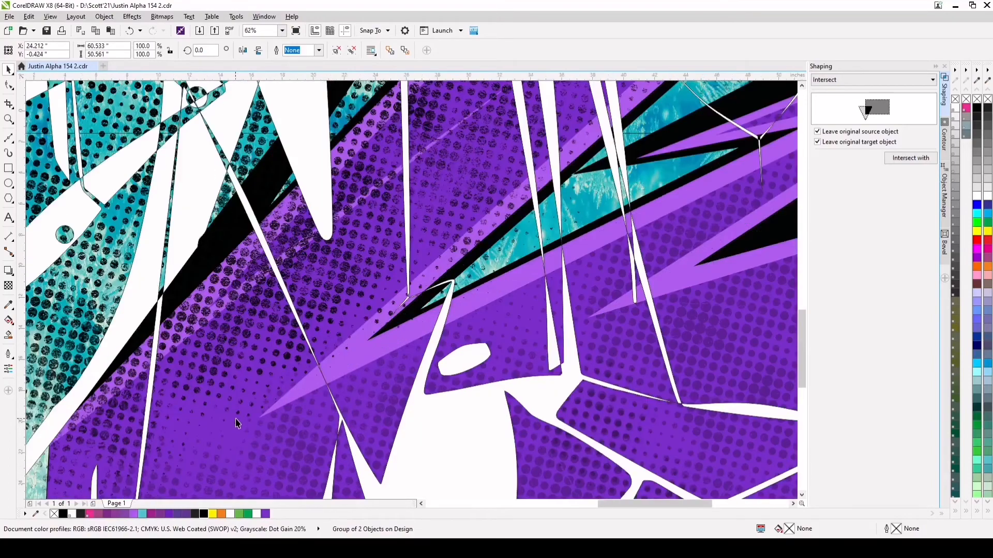
scroll(233, 429, down, 4)
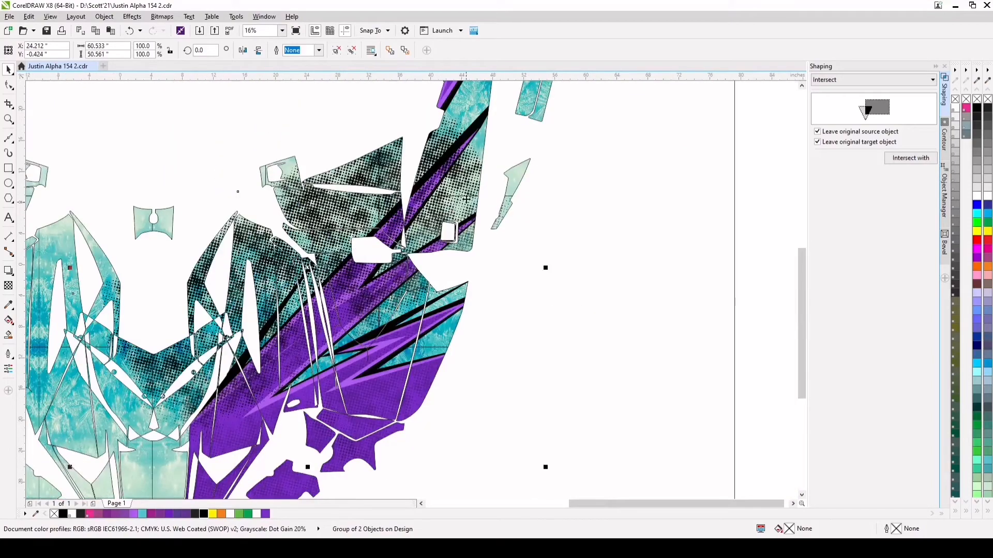
scroll(477, 131, up, 6)
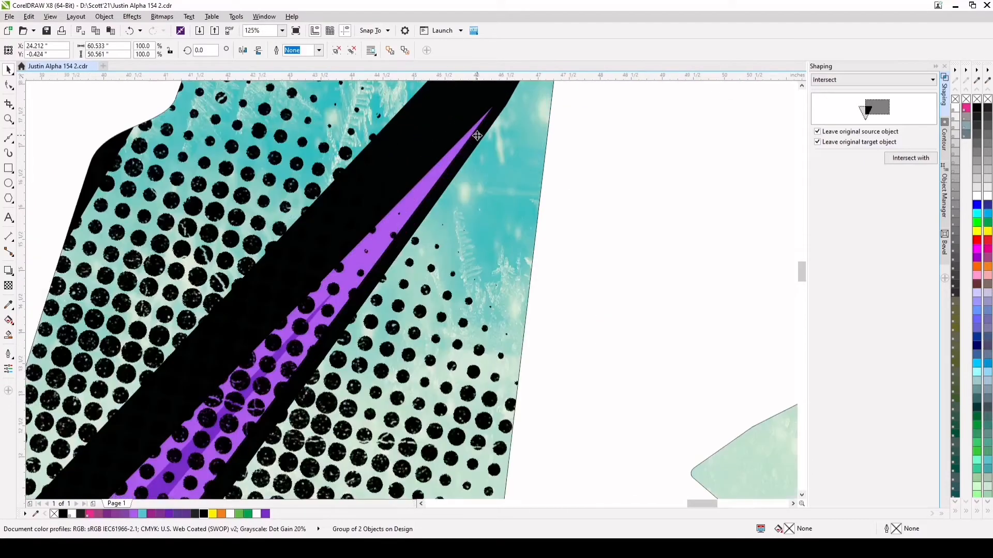
click(485, 135)
click(483, 125)
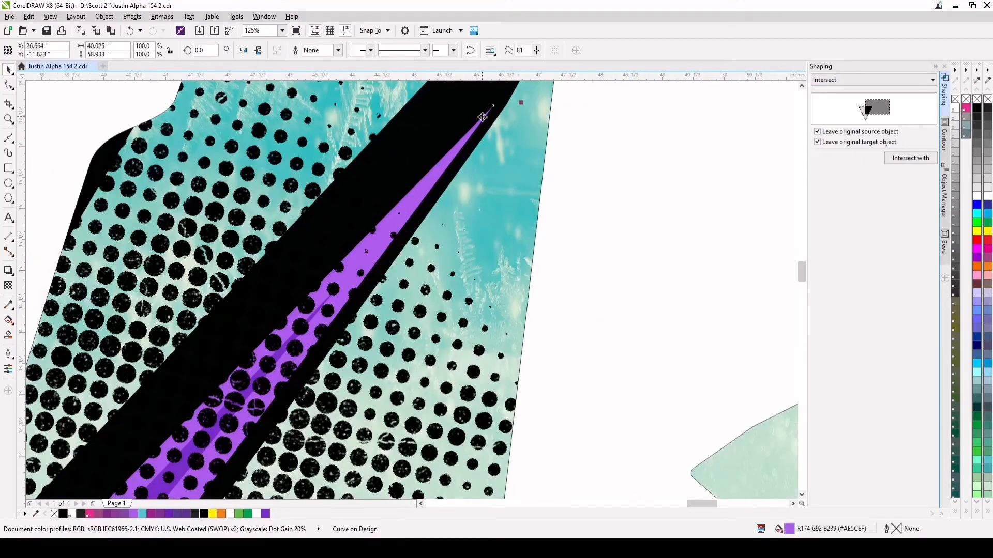
scroll(483, 126, down, 6)
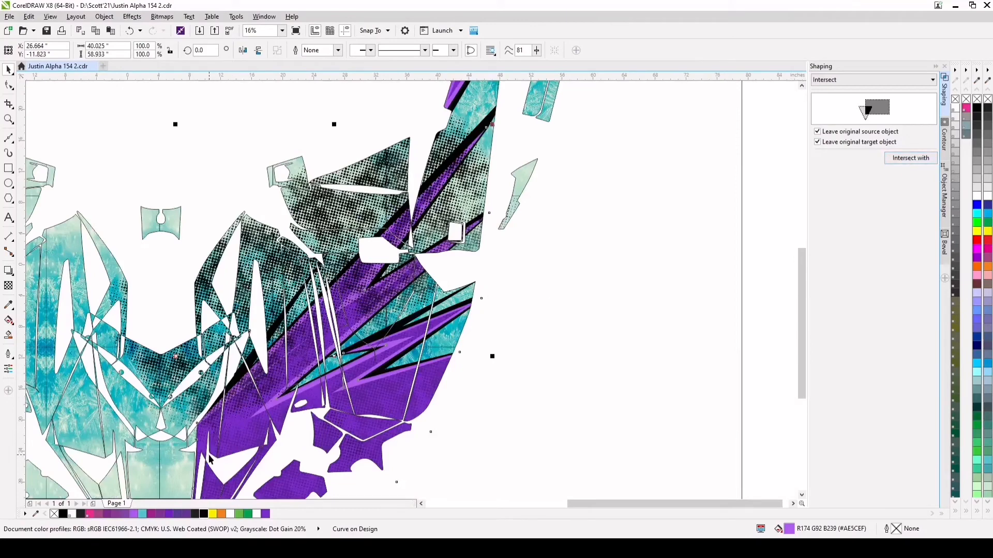
scroll(443, 370, up, 4)
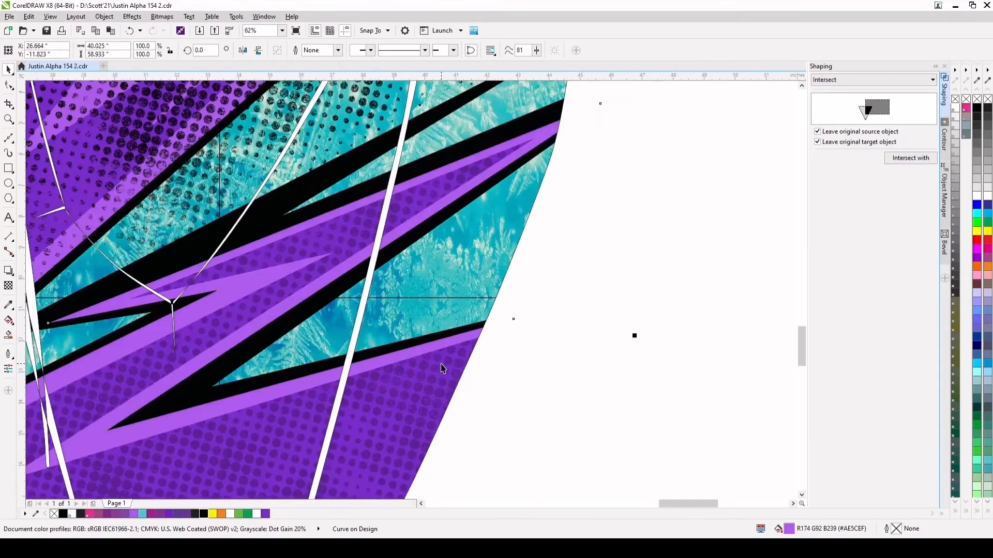
click(412, 364)
scroll(412, 362, down, 6)
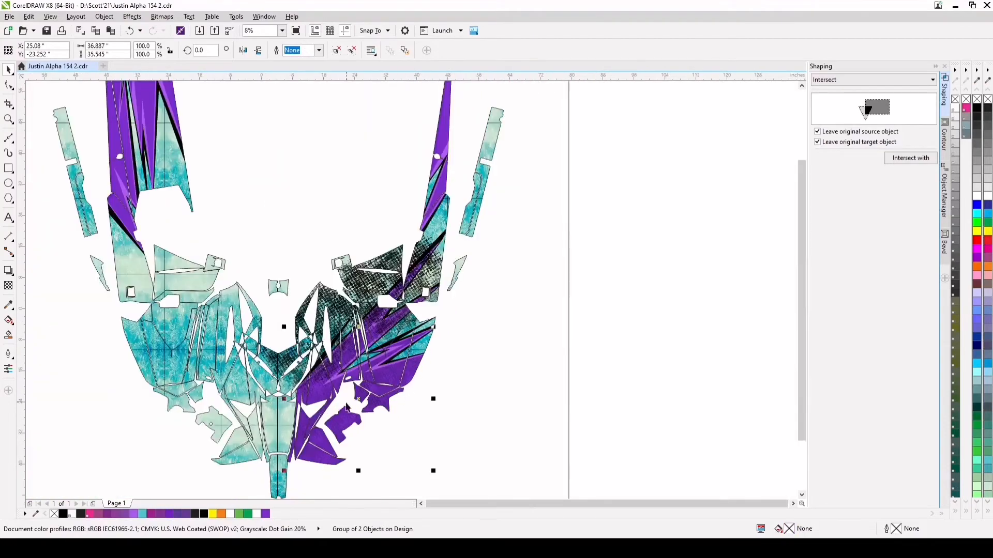
drag(357, 398, 375, 401)
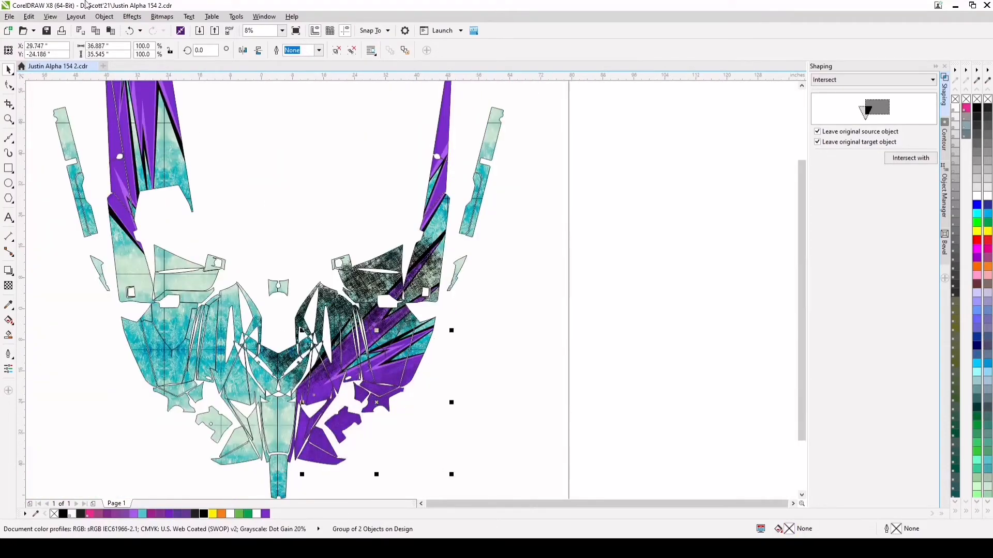
click(129, 31)
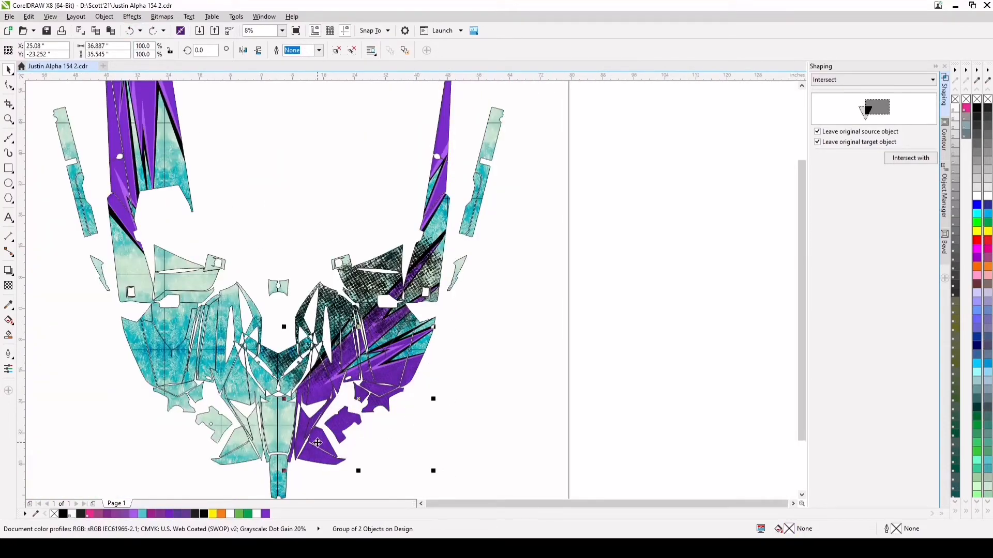
Intersect the dark purple curve of the long middle spikes with the grouped dot texture, keeping the original source and target objects
scroll(317, 443, up, 2)
click(944, 196)
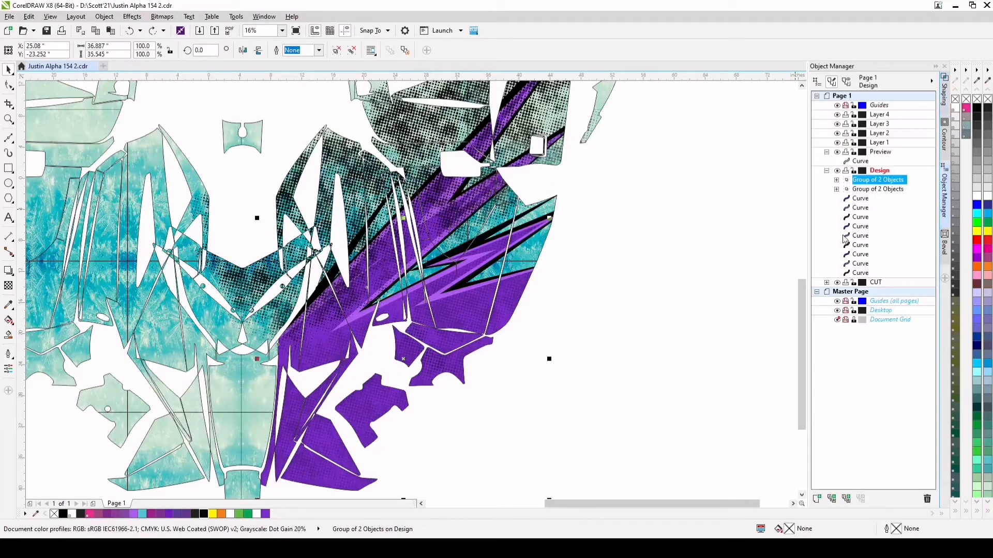
click(860, 200)
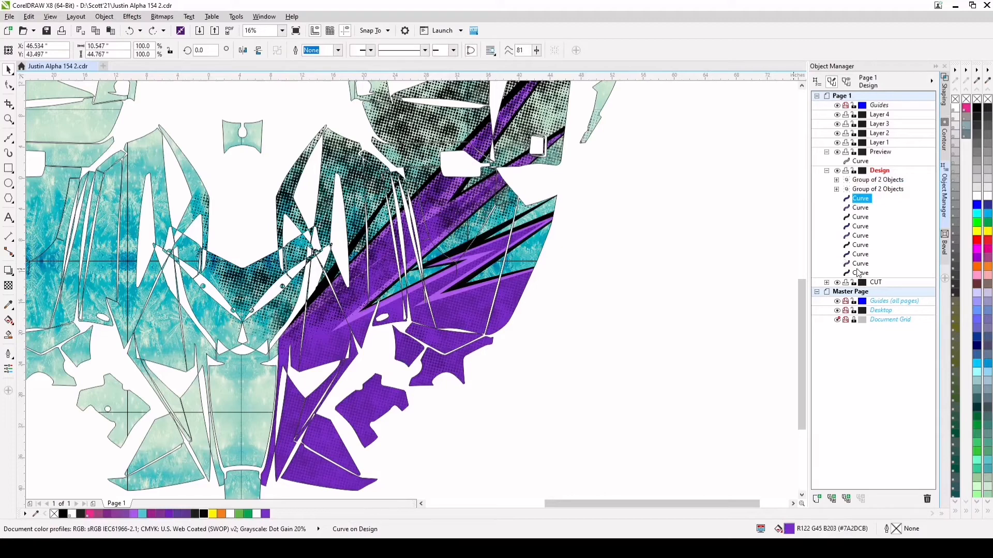
click(860, 255)
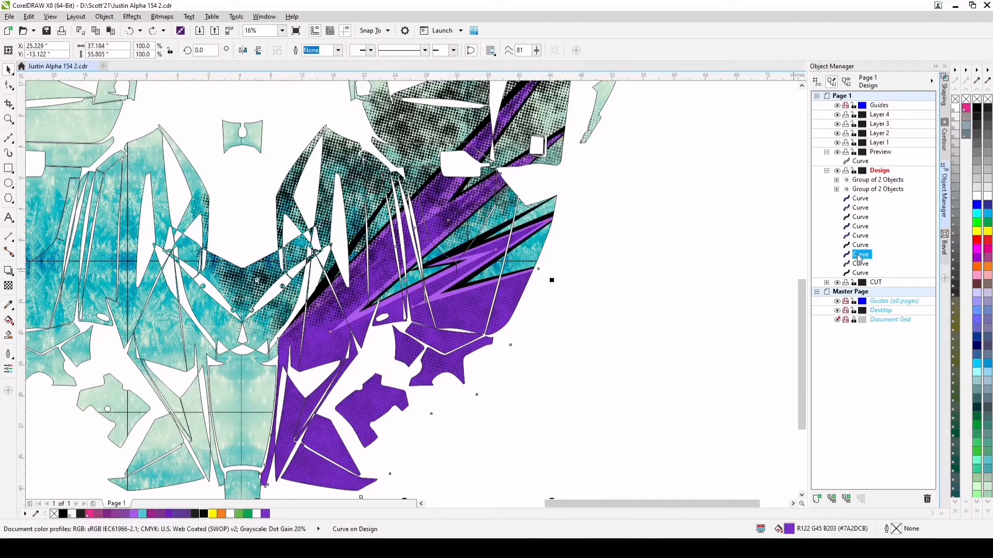
drag(407, 281, 428, 289)
click(130, 31)
click(944, 93)
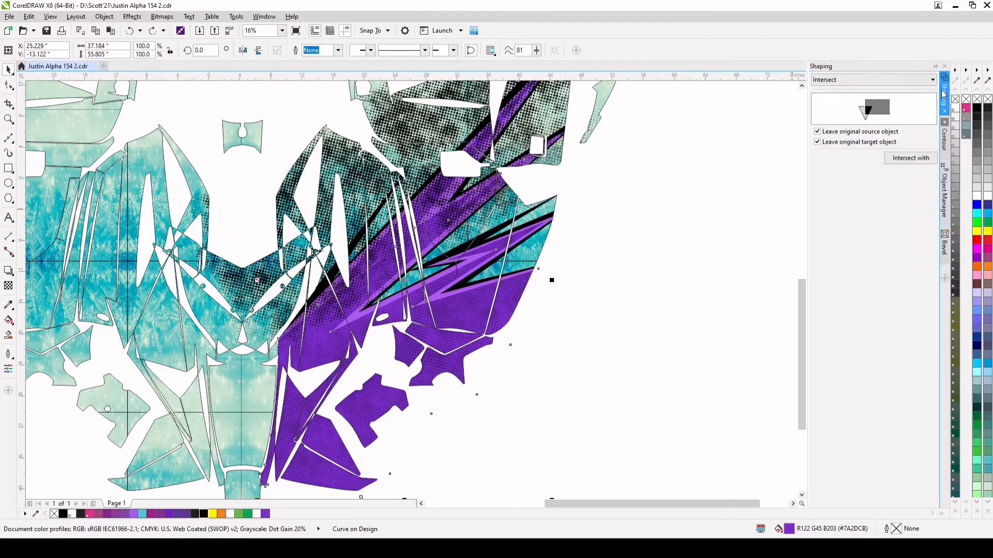
click(903, 157)
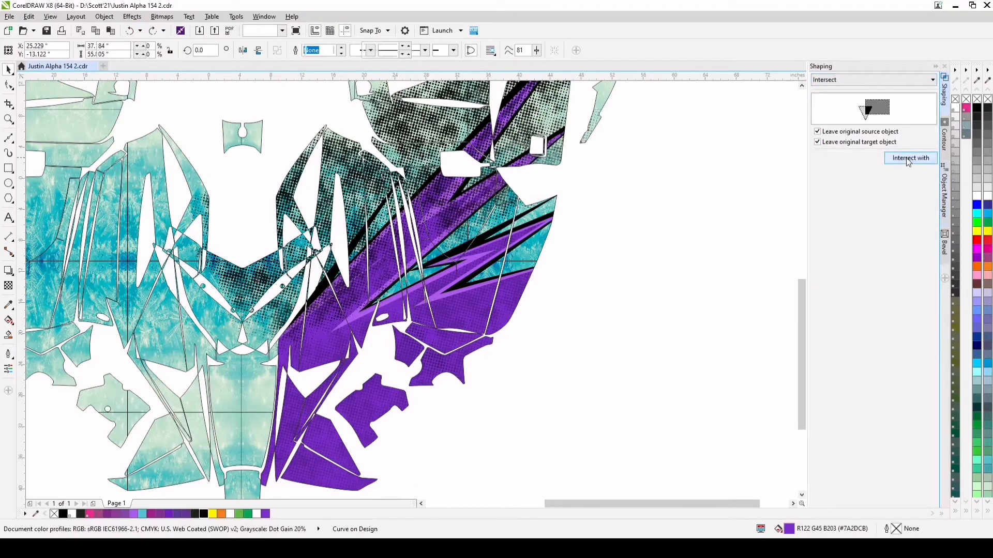
click(453, 130)
Move the original dot texture group beside the page and apply a uniform transparency of 60 to the dots clipped into the long purple spikes
scroll(442, 144, down, 1)
drag(448, 138, 714, 192)
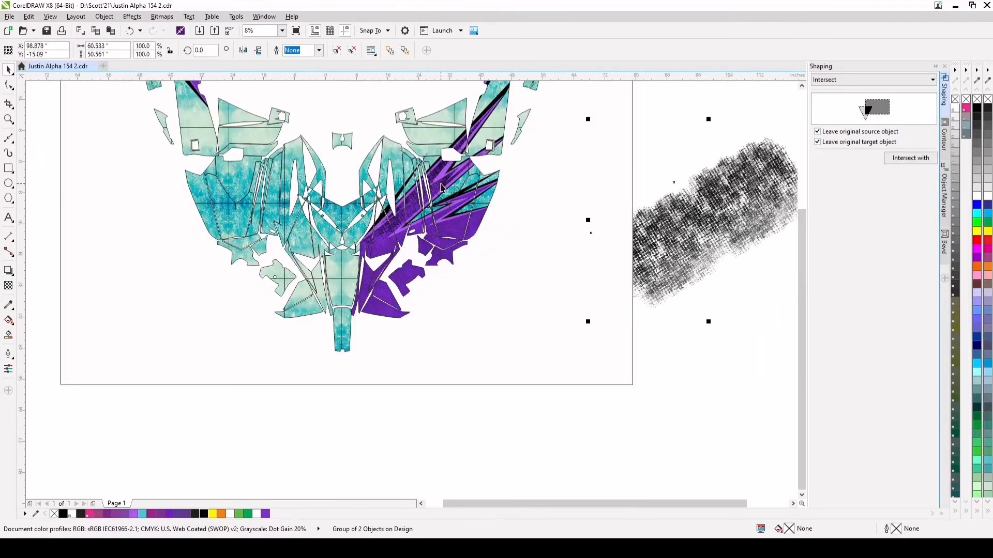
scroll(432, 262, up, 1)
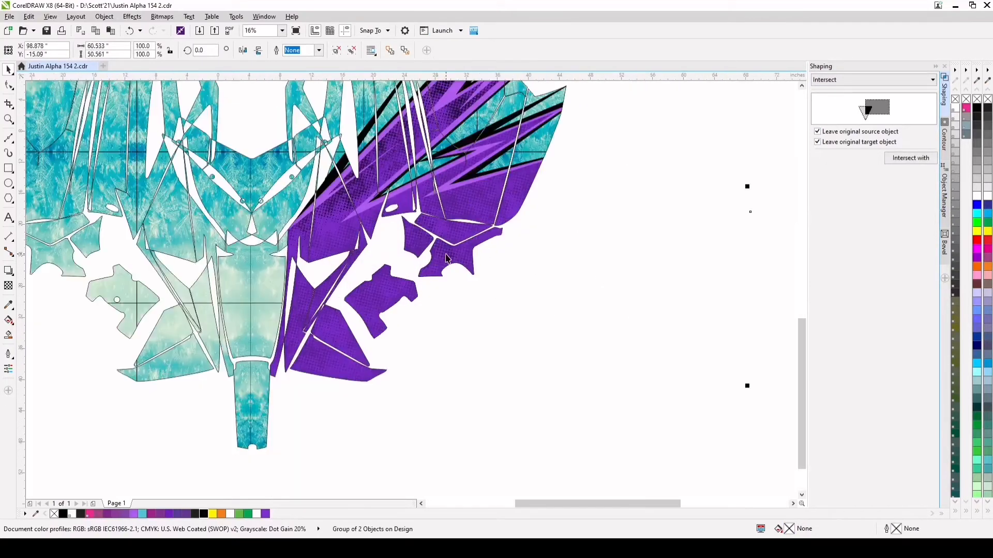
click(395, 169)
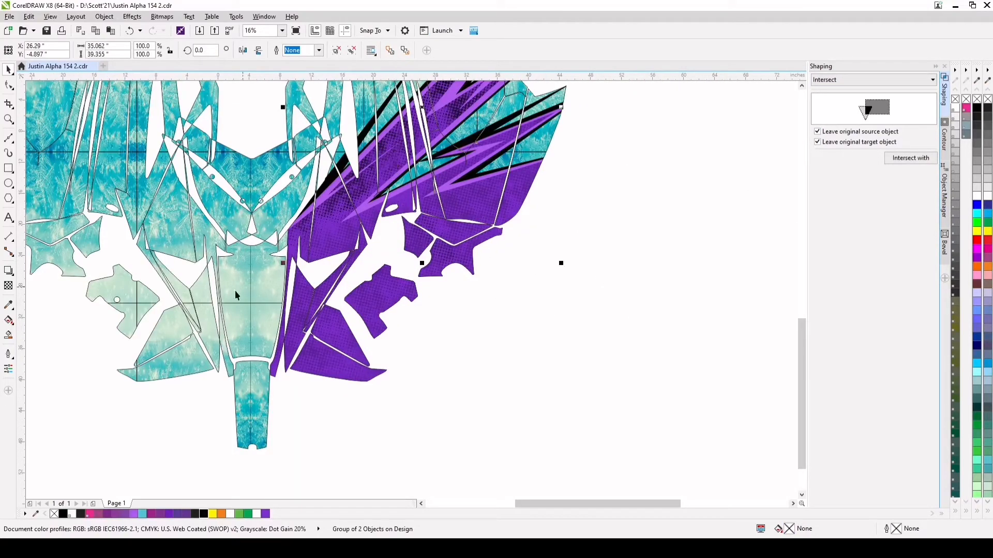
click(8, 286)
click(419, 281)
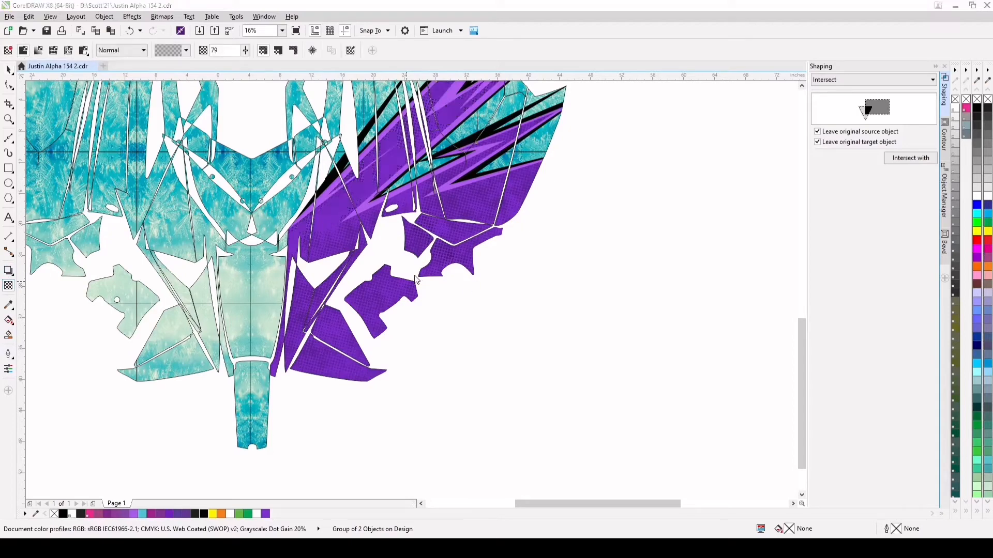
drag(415, 275, 413, 275)
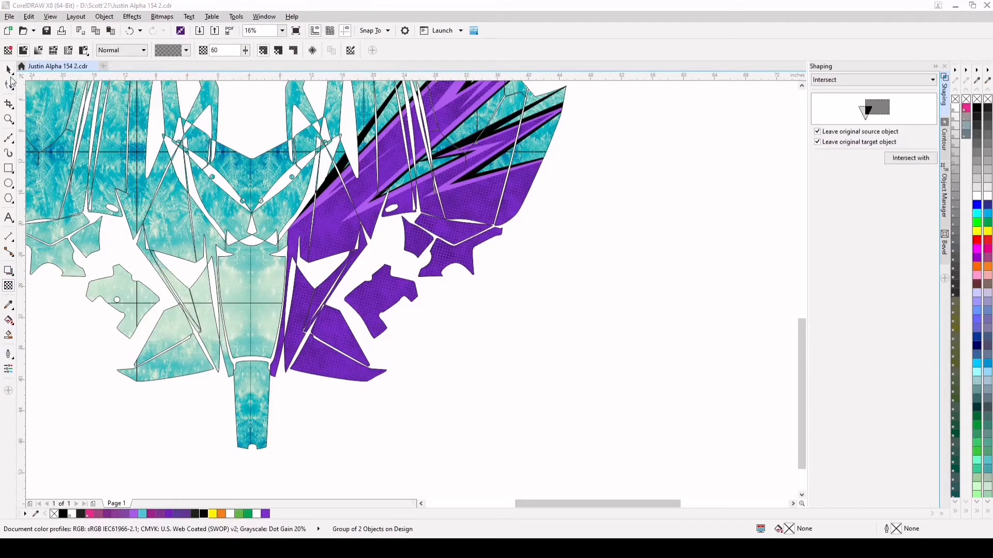
click(8, 70)
Move the original dot texture group over the tall narrow purple side panel and rotate it about 35 degrees to follow the panel
scroll(476, 253, down, 1)
drag(696, 237, 696, 259)
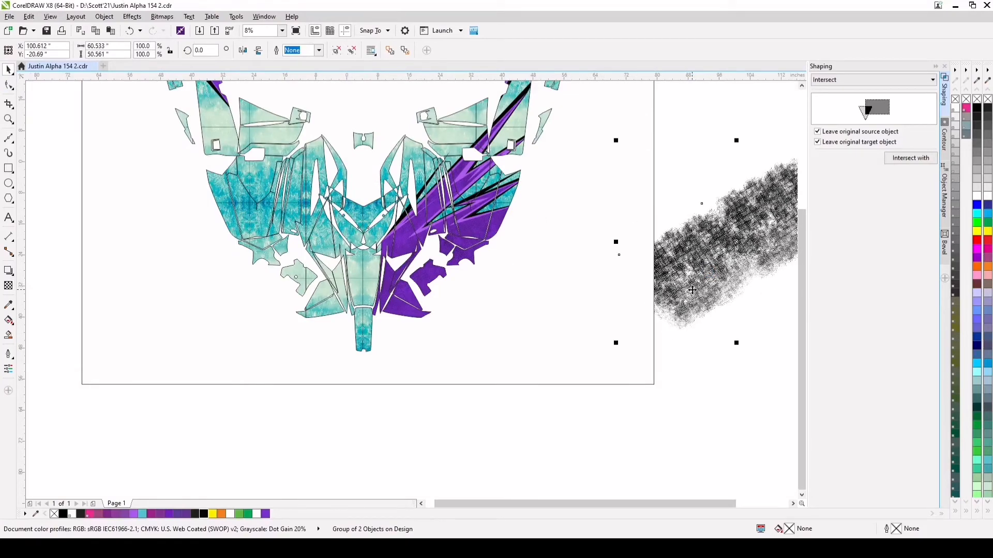
scroll(692, 290, down, 1)
drag(692, 291, 643, 125)
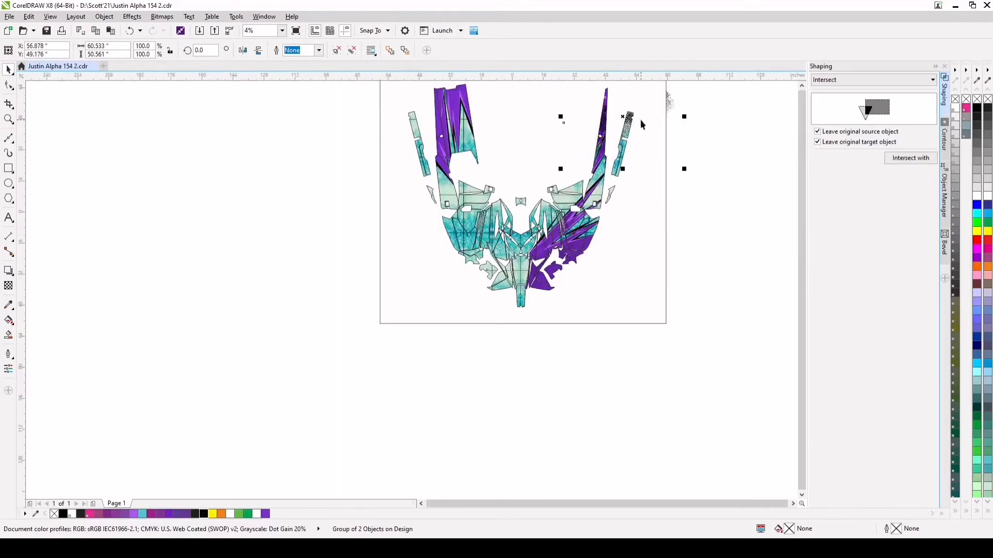
click(801, 87)
click(801, 87)
scroll(629, 206, up, 1)
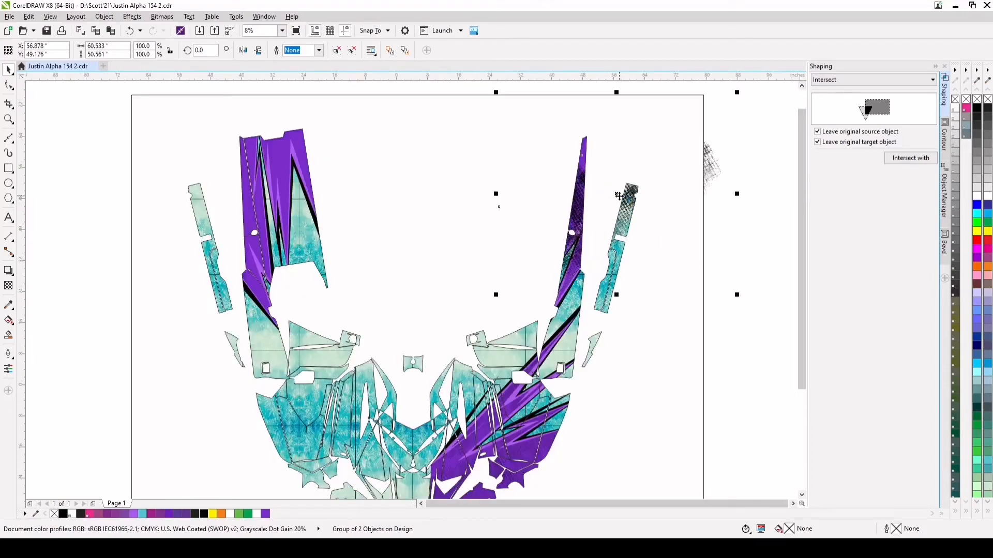
click(629, 205)
drag(739, 297, 663, 231)
drag(533, 219, 515, 286)
Nudge the rotated dot texture on the tall side panel to about X 48.3, Y 45.2 inches, so it fades out at the lower end
scroll(515, 286, up, 3)
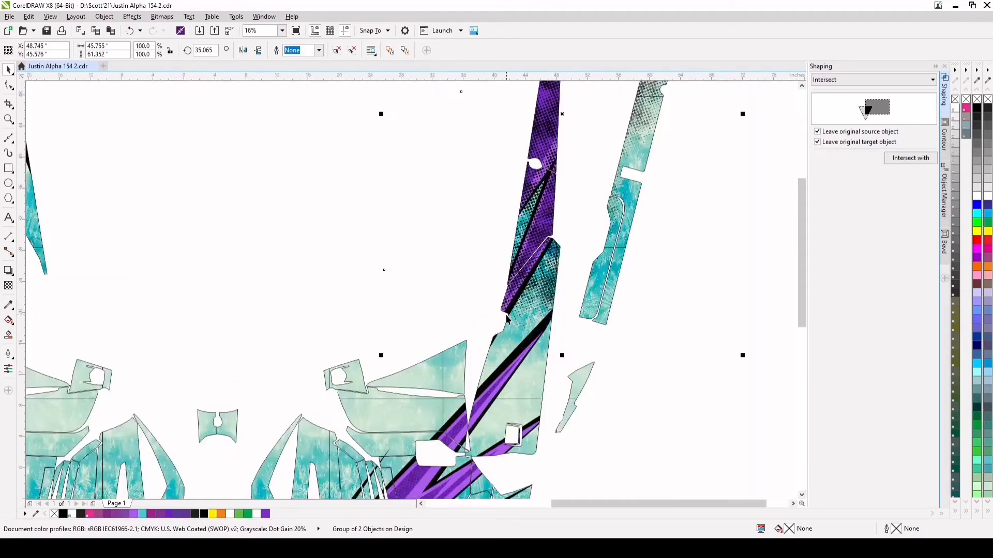
scroll(492, 341, down, 2)
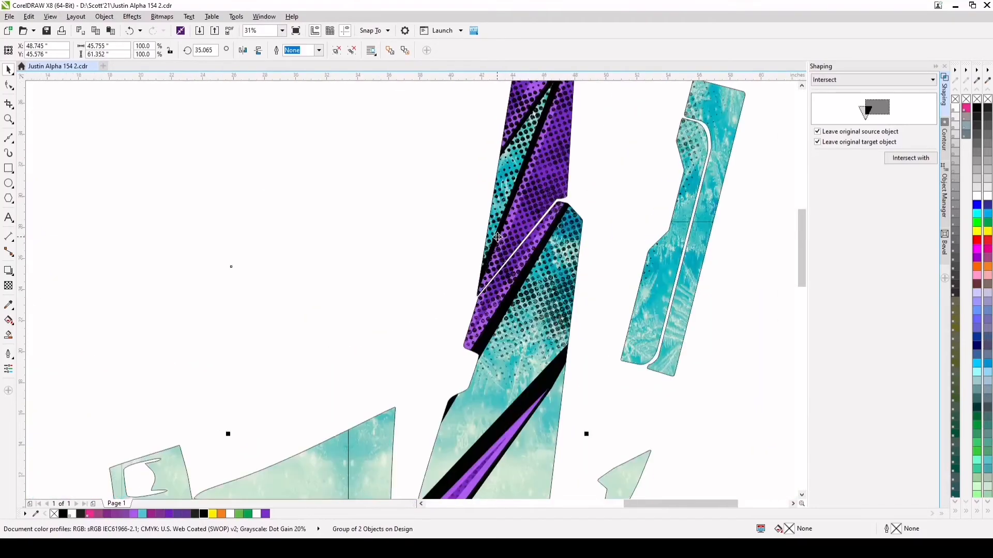
scroll(498, 243, up, 1)
drag(502, 222, 497, 227)
scroll(497, 228, down, 2)
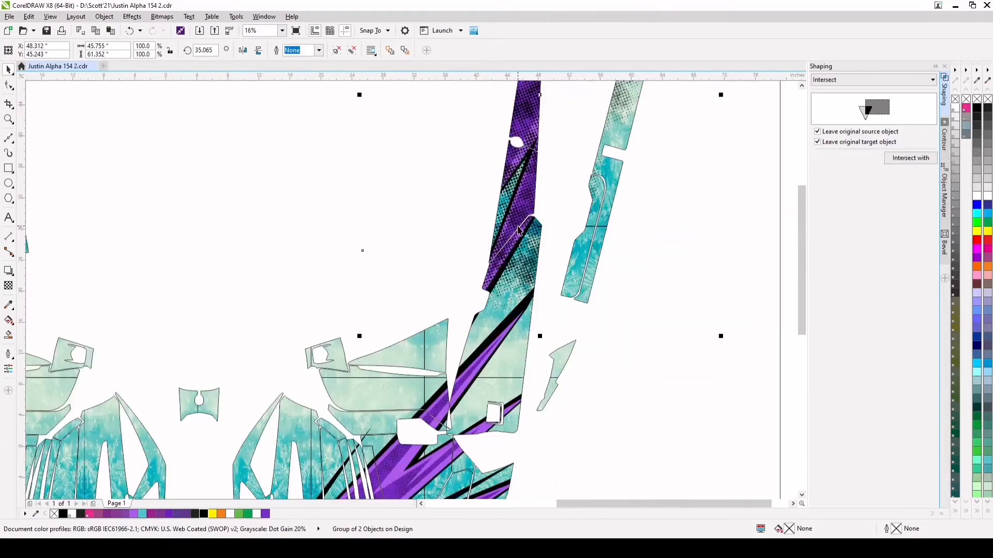
scroll(508, 164, up, 1)
scroll(803, 103, up, 2)
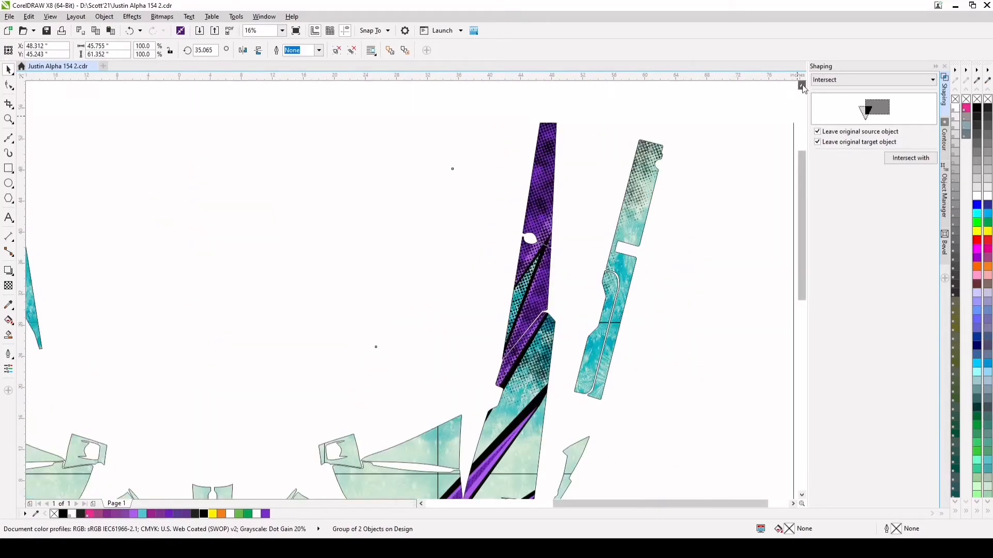
Intersect the dark purple curve of the tall narrow side panel with the rotated dot texture, leaving both original objects
scroll(571, 230, down, 1)
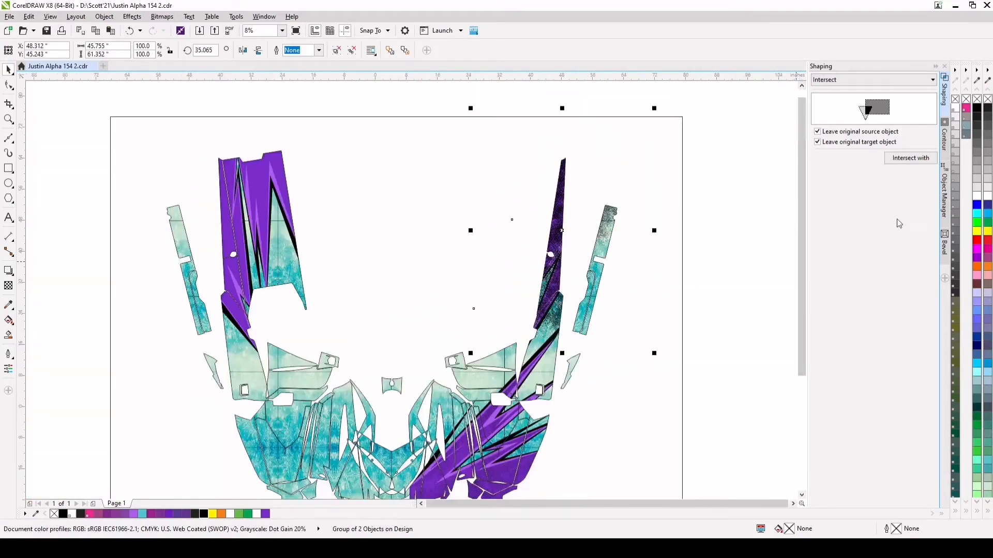
click(944, 196)
click(860, 236)
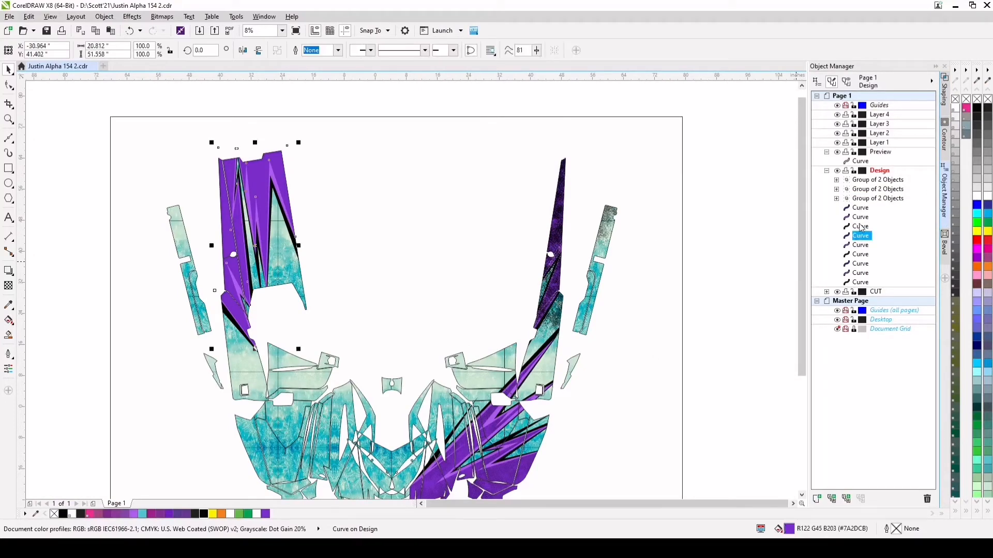
click(860, 227)
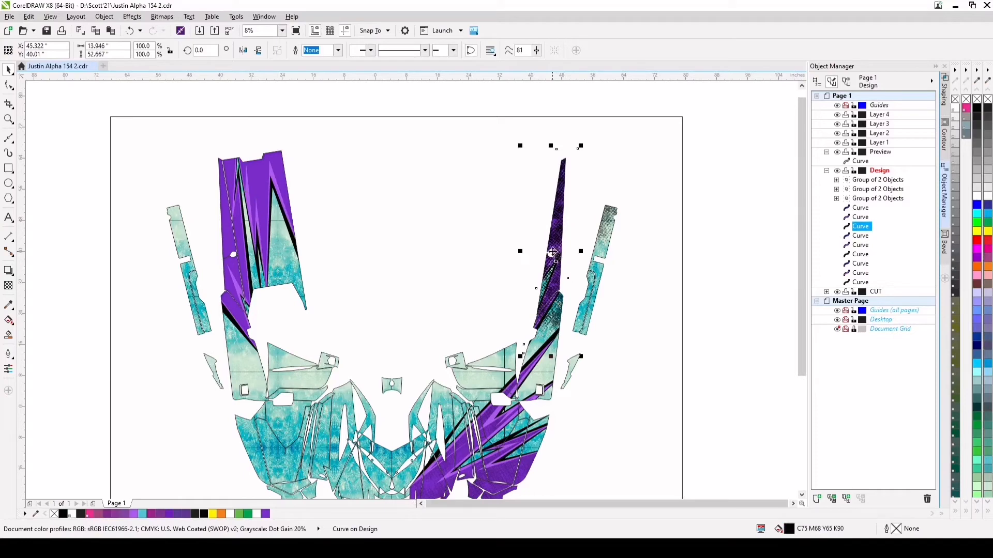
drag(552, 252, 574, 253)
click(129, 31)
click(859, 207)
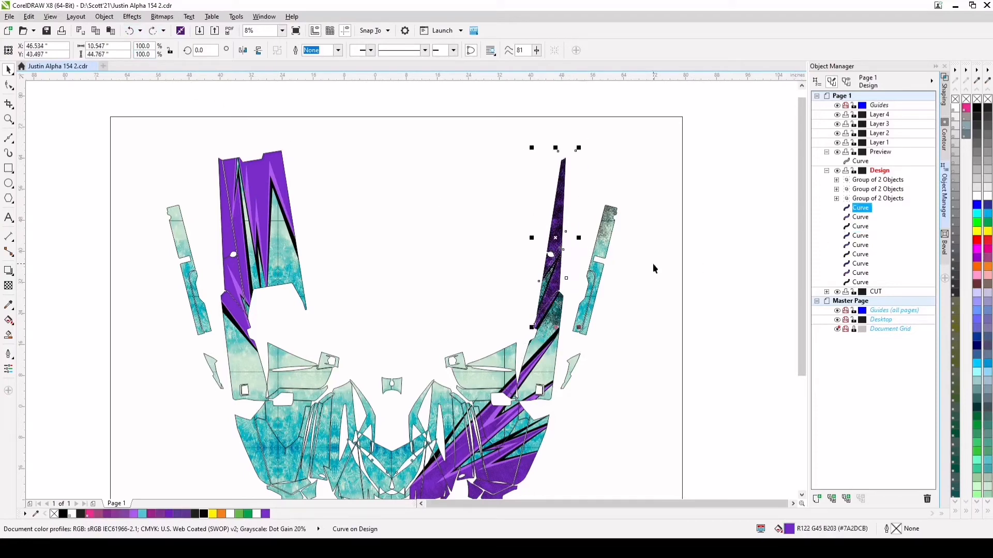
click(945, 137)
click(944, 98)
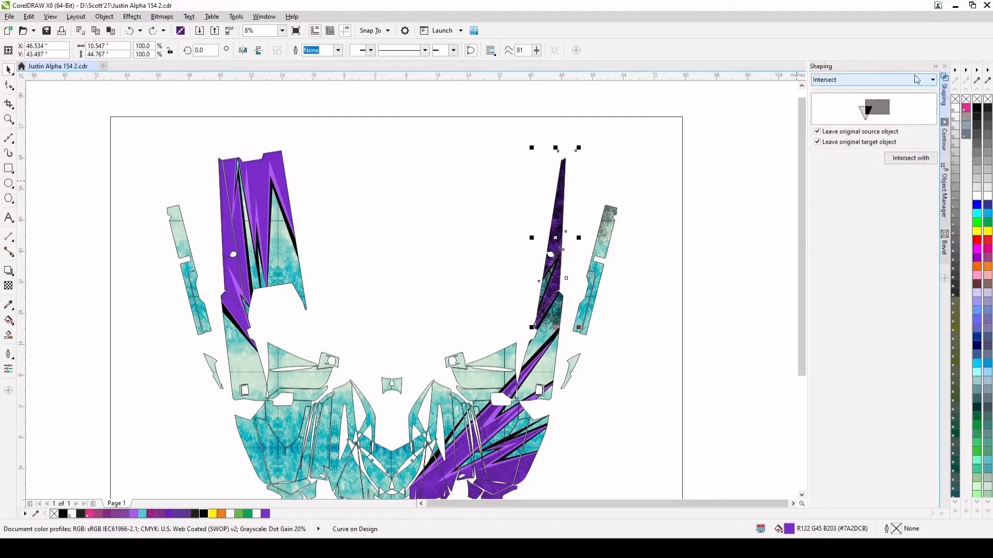
click(911, 158)
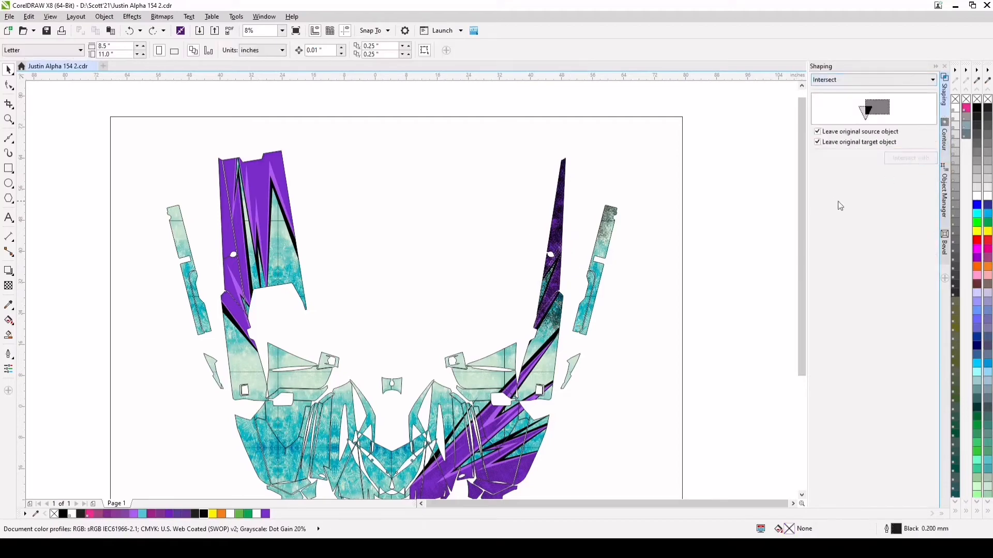
click(552, 325)
Move the rotated original dot texture beside the page and apply a uniform transparency of 57 to the dots clipped into the tall purple panel
drag(553, 325, 710, 316)
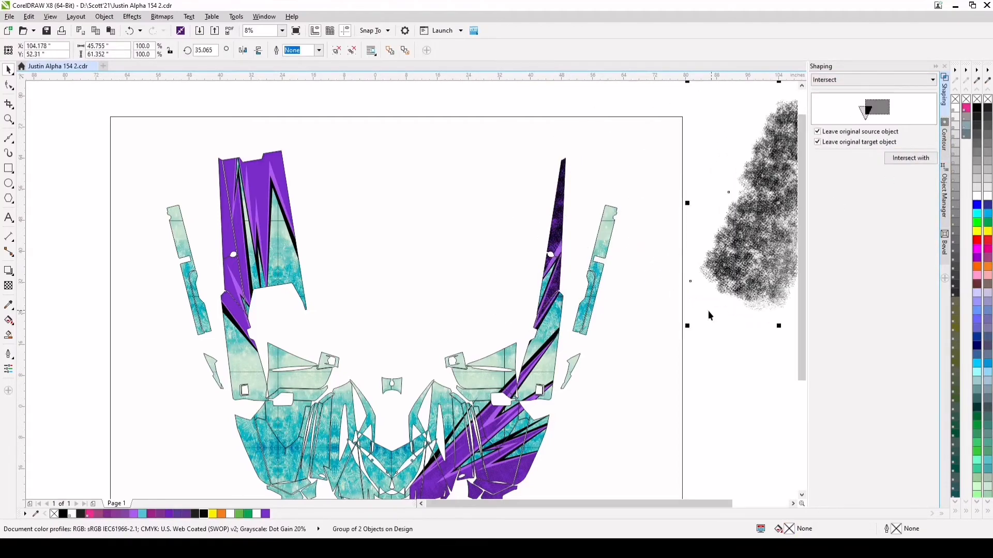
click(550, 250)
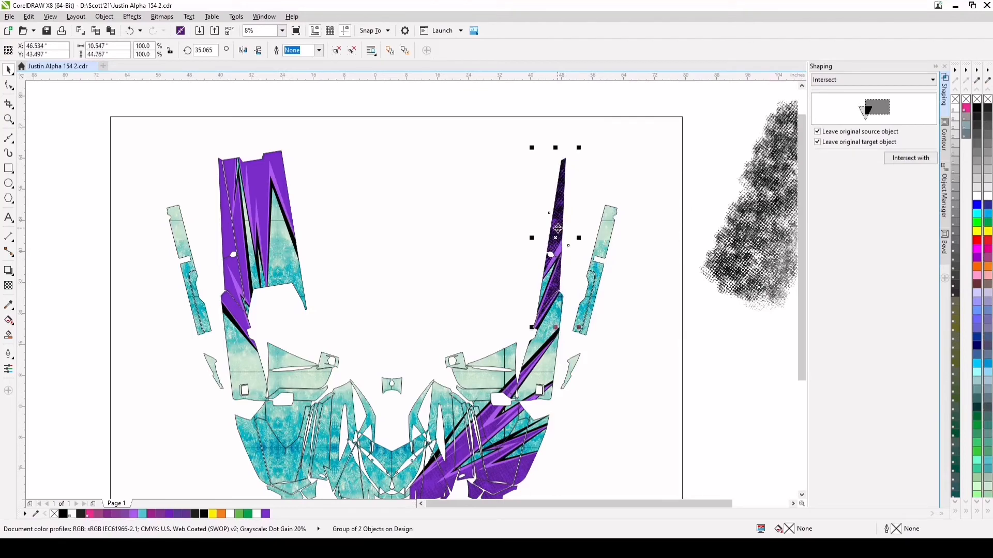
click(8, 286)
click(547, 345)
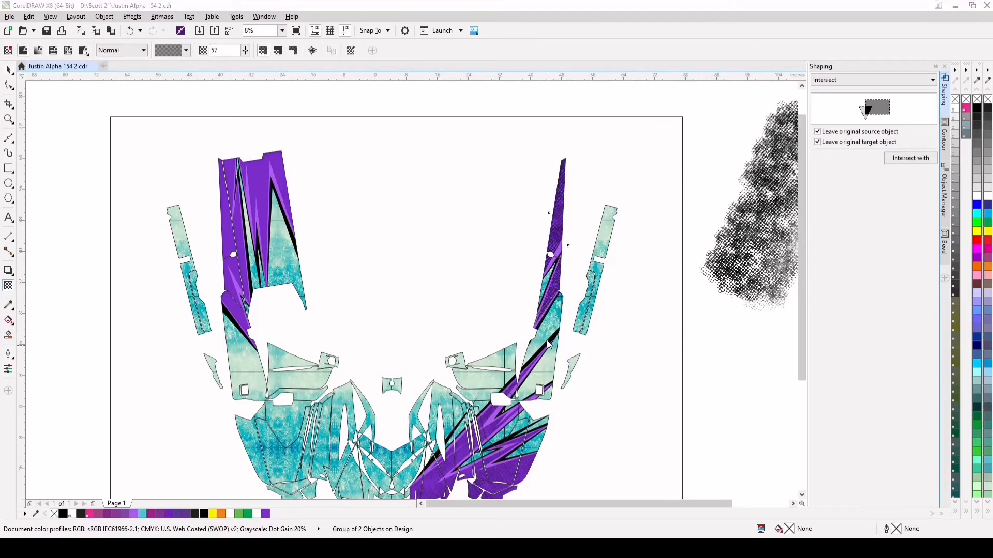
click(8, 69)
click(755, 258)
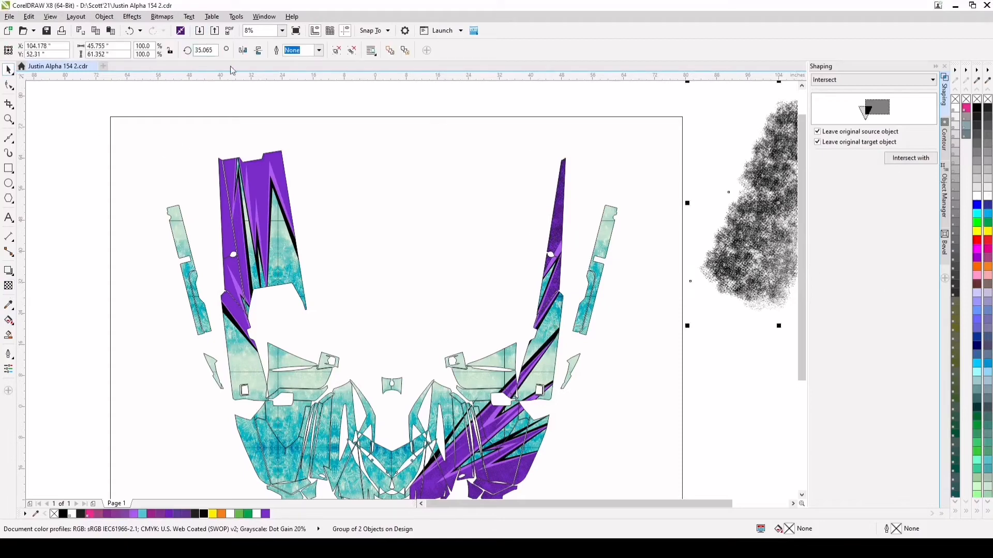
Mirror the original dot texture group horizontally, place it over the wide purple panel pair at about X -30.6, Y 41.9 inches, and rotate it to about 132.4 degrees
click(242, 50)
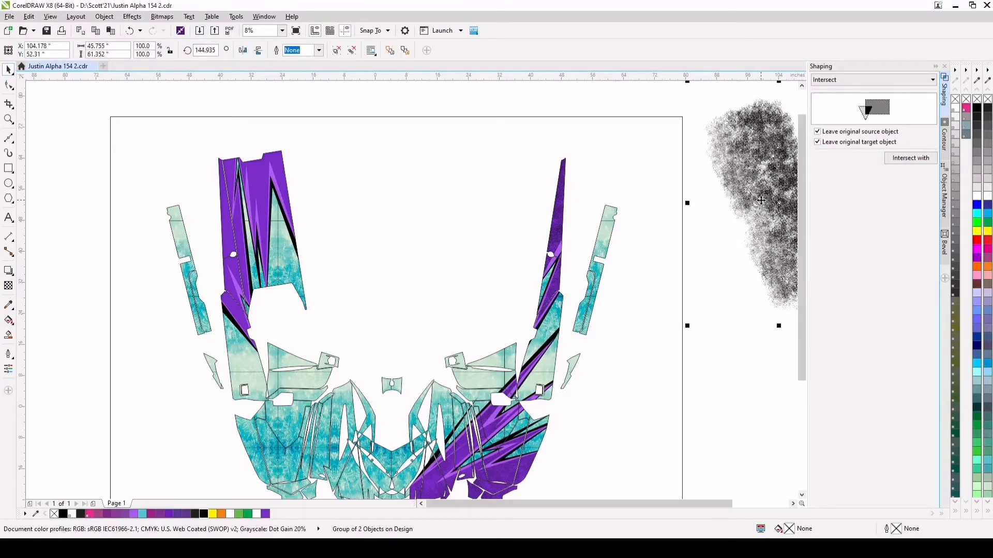
drag(761, 200, 224, 238)
click(228, 226)
drag(336, 114, 368, 132)
drag(248, 206, 269, 206)
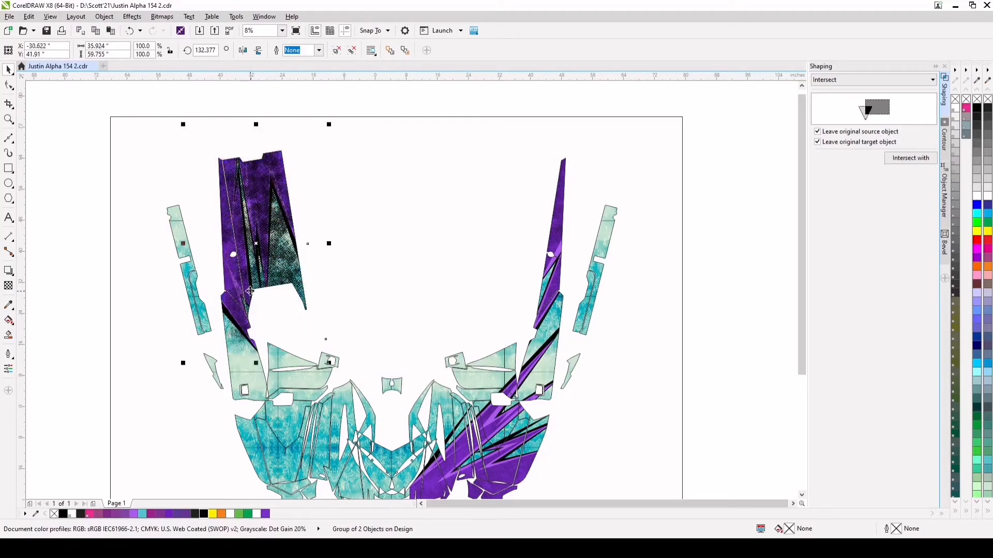
Intersect the dark purple curve of the wide panel pair with the mirrored dot texture, leaving both original objects
click(944, 194)
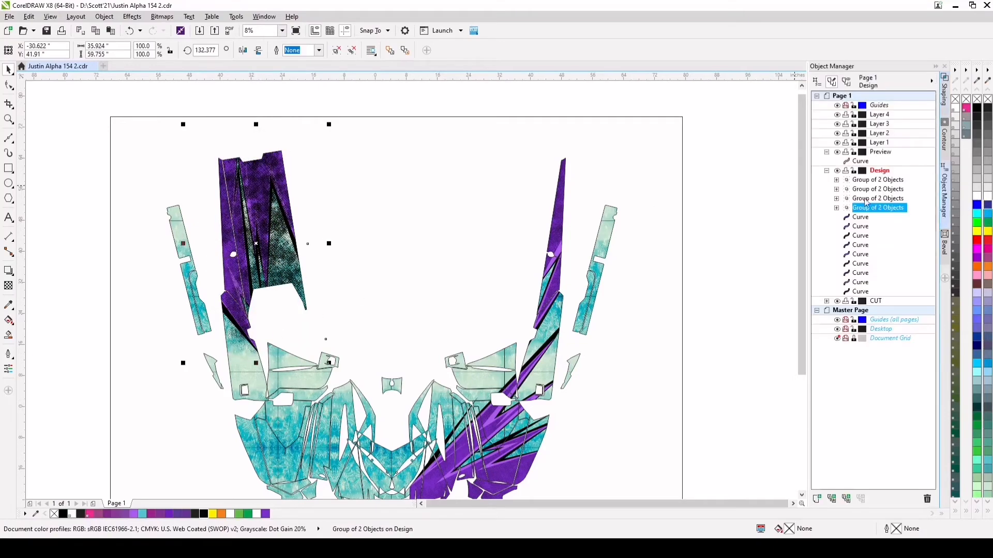
click(858, 246)
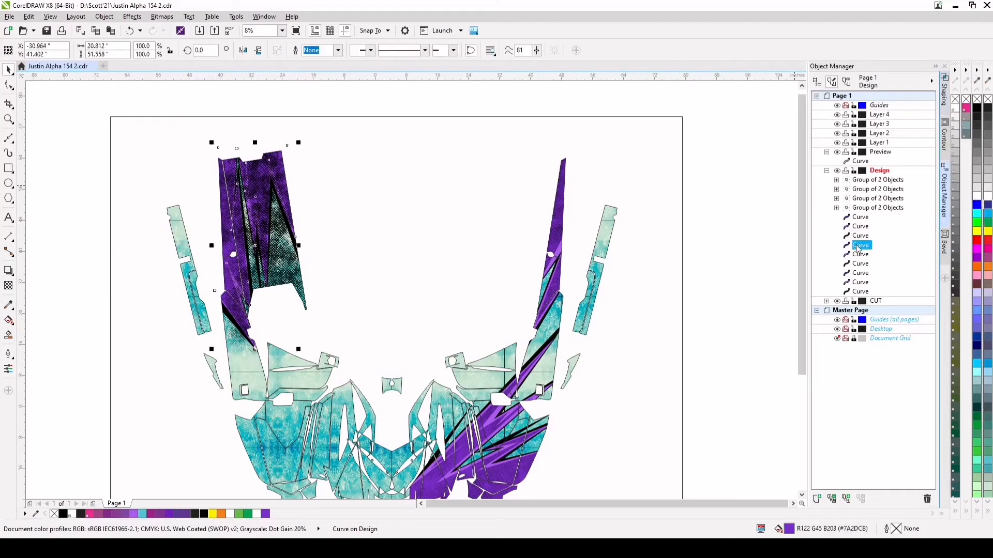
scroll(223, 209, up, 1)
scroll(223, 212, down, 1)
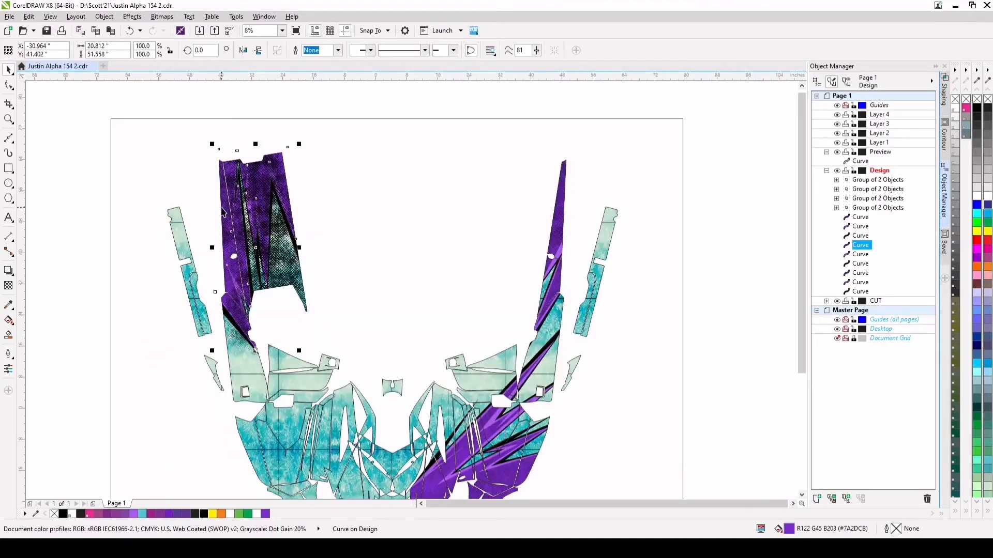
click(944, 92)
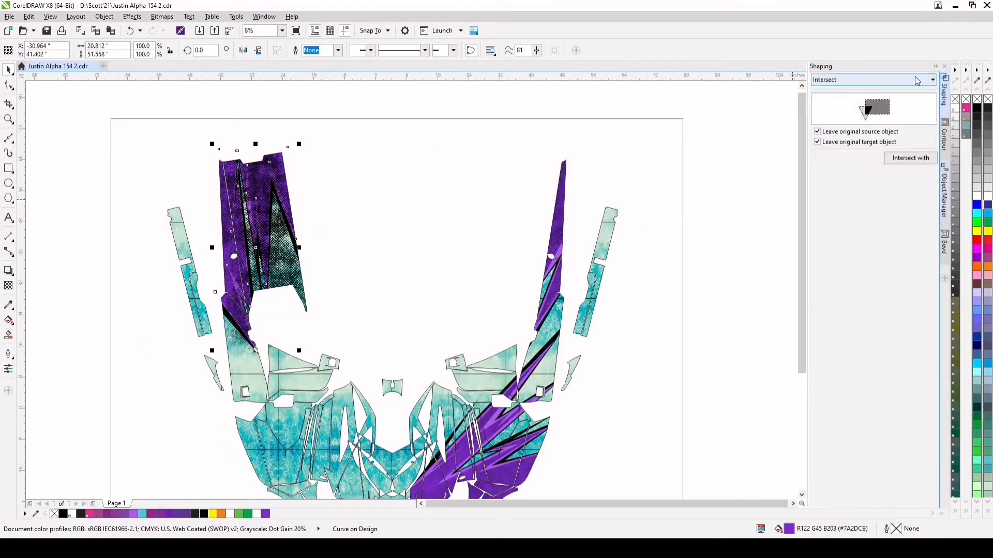
click(915, 161)
click(285, 272)
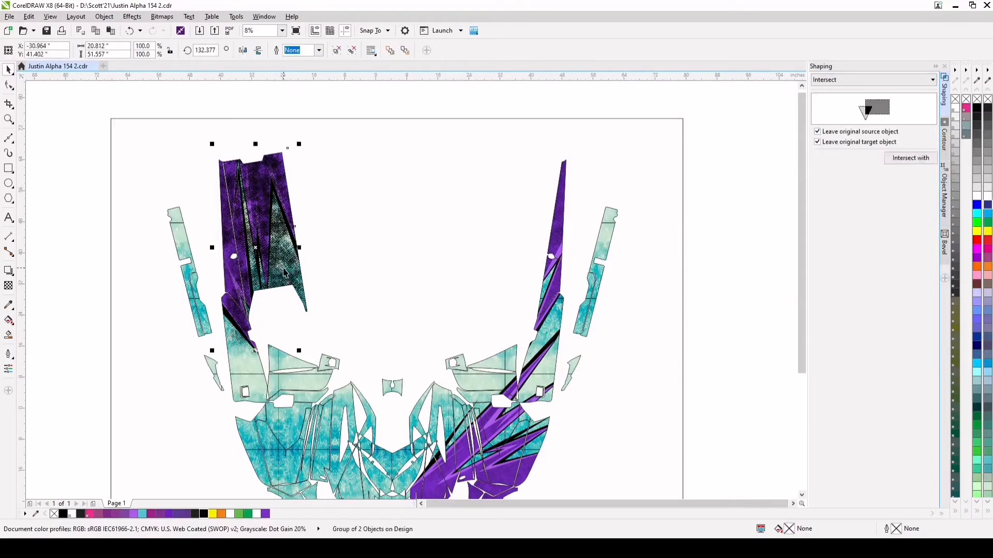
Move the original dot texture beside the page and apply a uniform transparency of 62 to the dots clipped into the wide purple panels
scroll(285, 273, down, 1)
scroll(255, 262, up, 1)
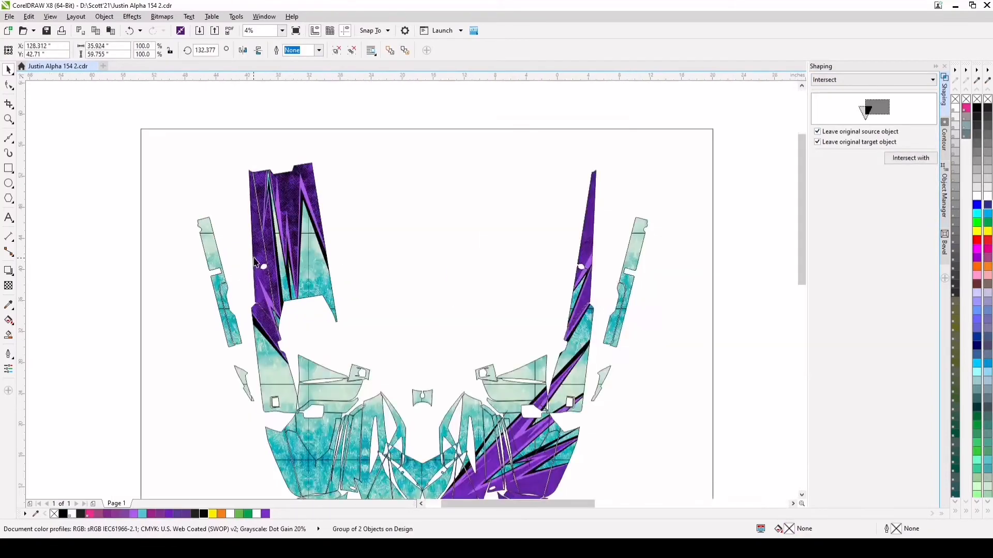
scroll(255, 262, up, 2)
click(8, 286)
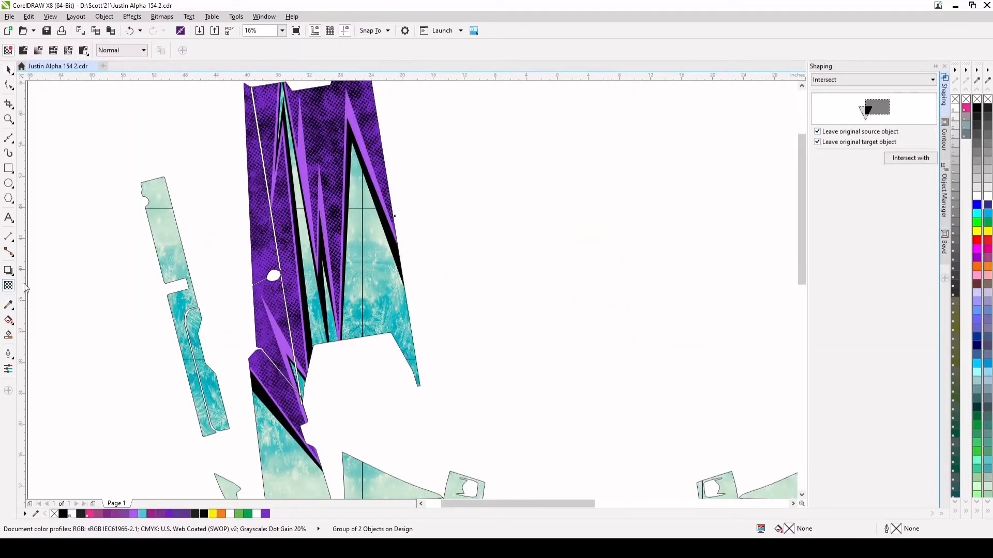
click(310, 479)
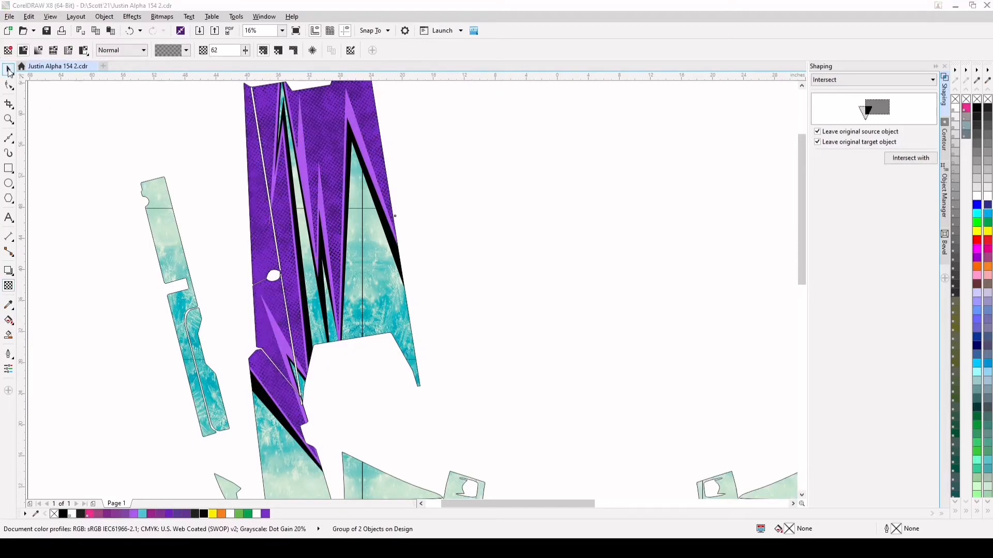
click(8, 69)
Review the dotted purple areas, then move the original dot texture farther from the page to about X 149.6, Y 28.0 inches
scroll(277, 245, down, 1)
scroll(437, 390, up, 3)
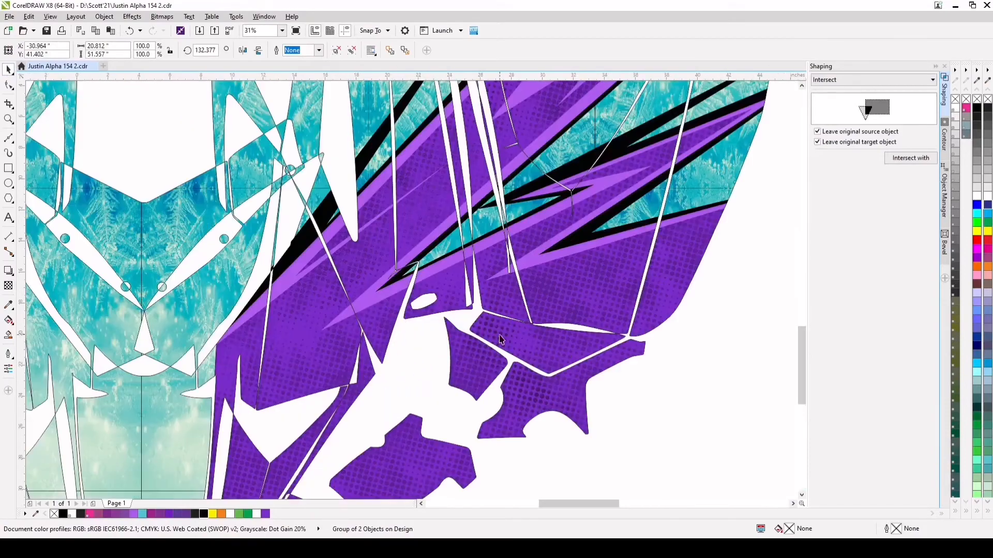
scroll(685, 293, down, 2)
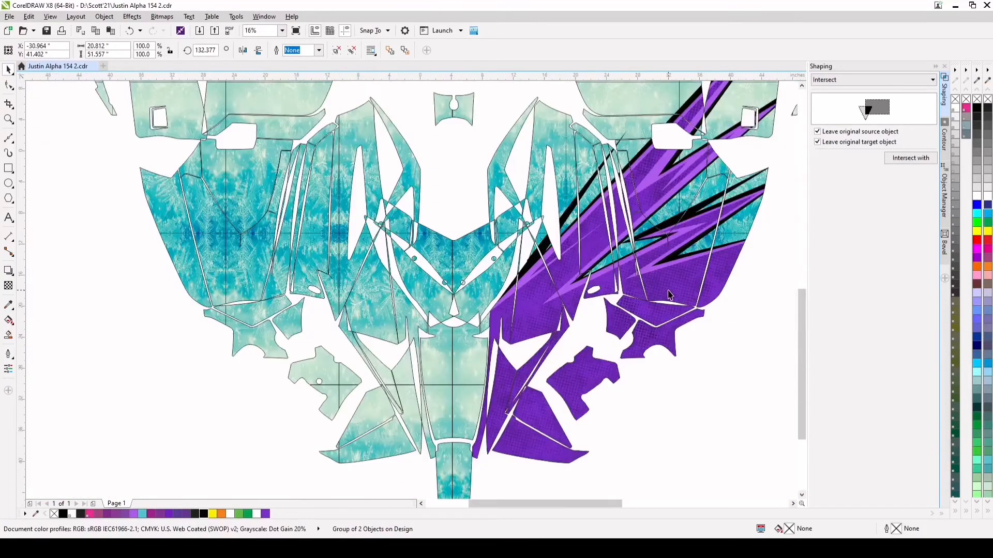
click(803, 124)
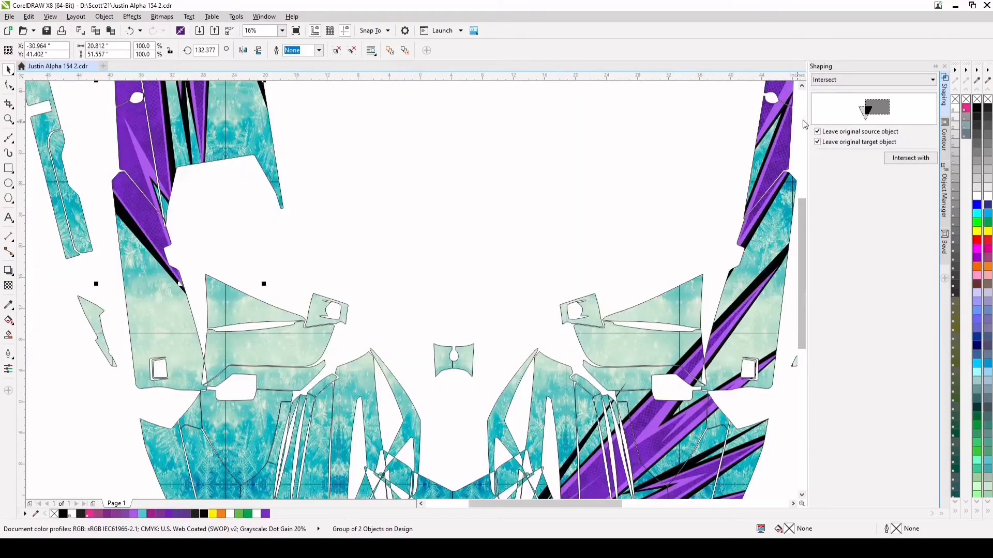
scroll(411, 211, down, 2)
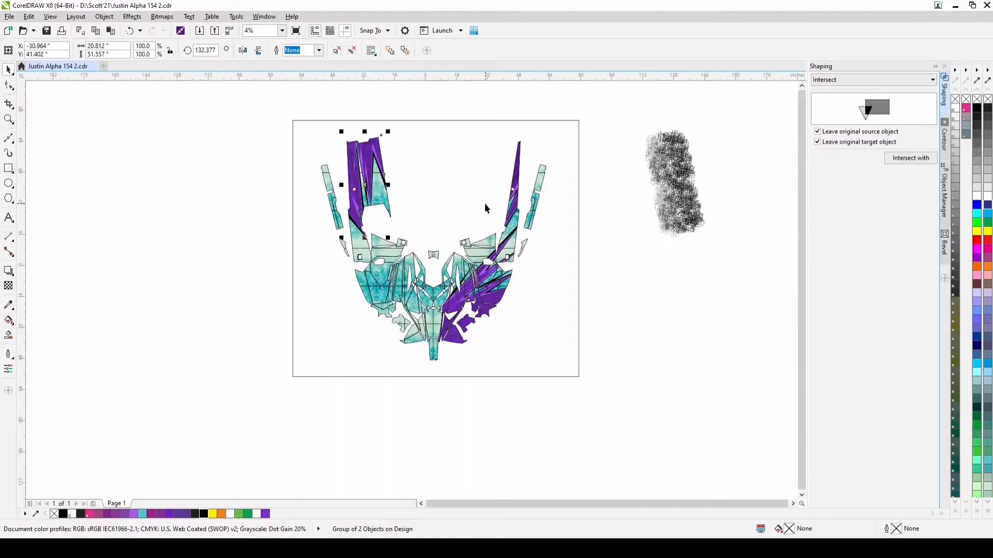
drag(676, 198, 718, 225)
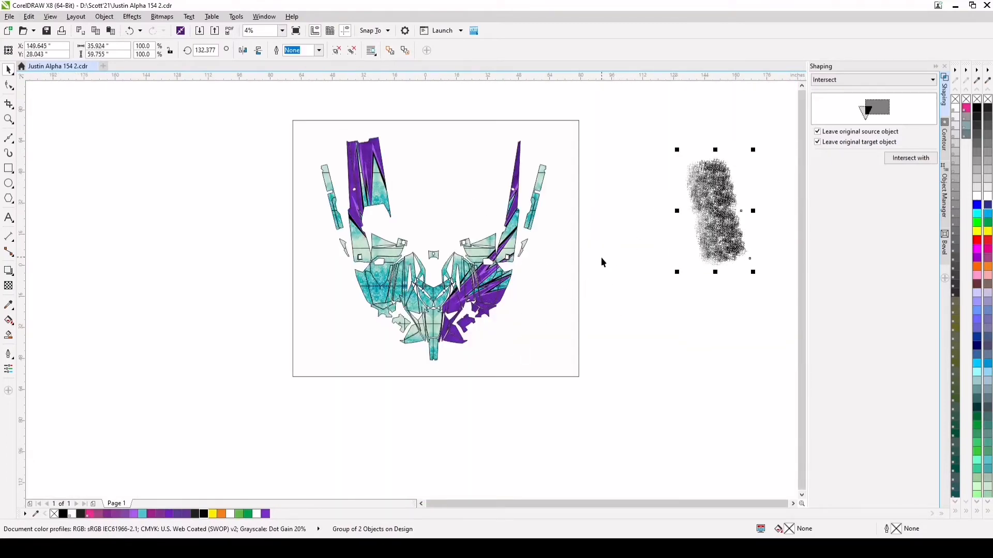
Import the scratch image texture-PNG-by-PhotoshopSupply6.png and place it beside the page, below the dot texture, at about X 113.9, Y -16.3 inches
click(28, 179)
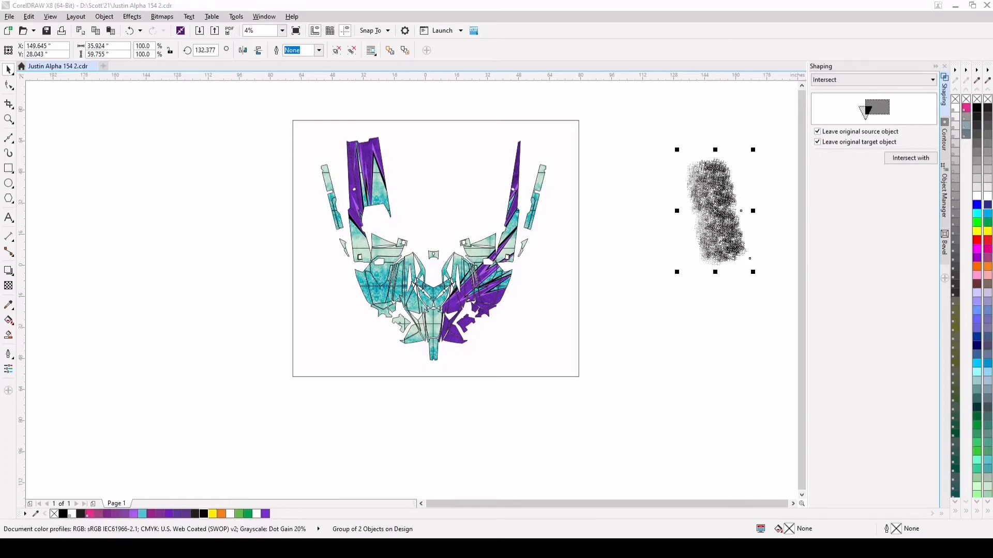
click(637, 244)
scroll(693, 274, up, 3)
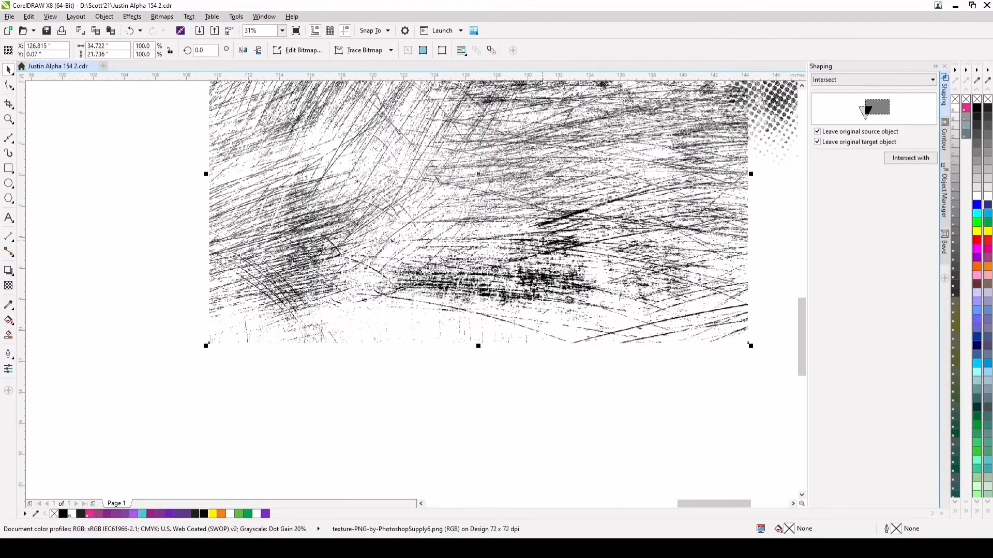
scroll(542, 241, down, 1)
drag(542, 241, 457, 329)
scroll(496, 292, down, 1)
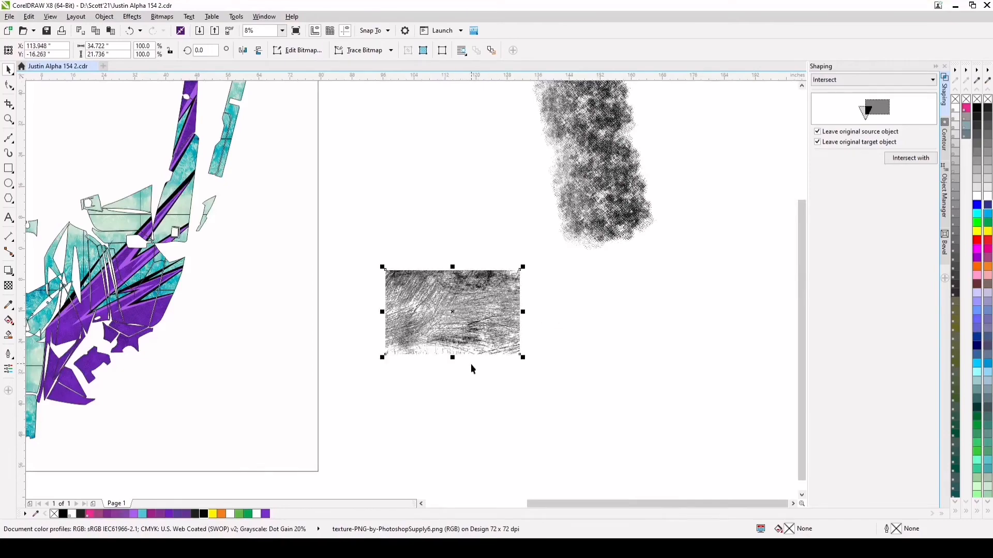
Place a horizontally mirrored copy of the scratch texture edge to edge with the original and group the two images
key(KP_Add)
click(243, 50)
drag(404, 309, 547, 319)
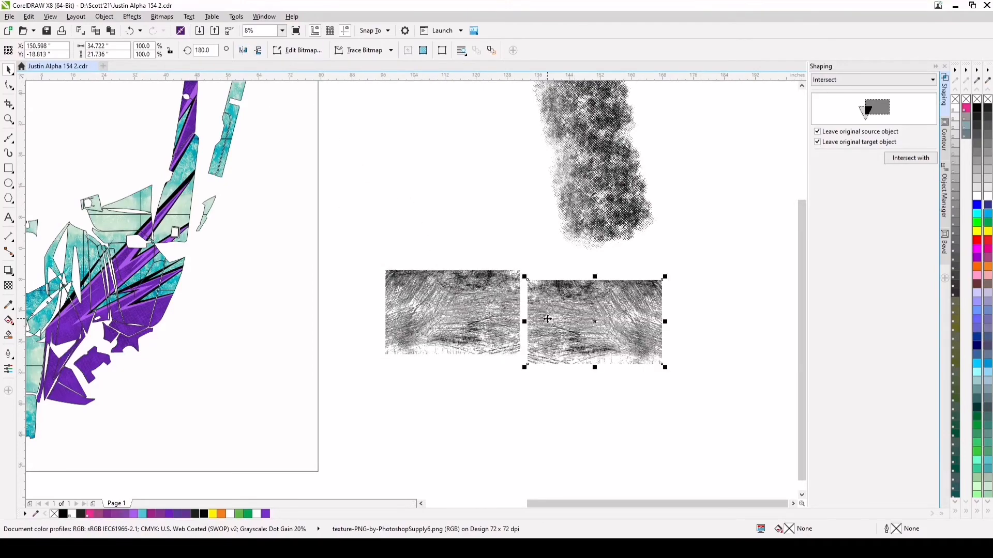
scroll(547, 319, up, 2)
drag(518, 261, 491, 224)
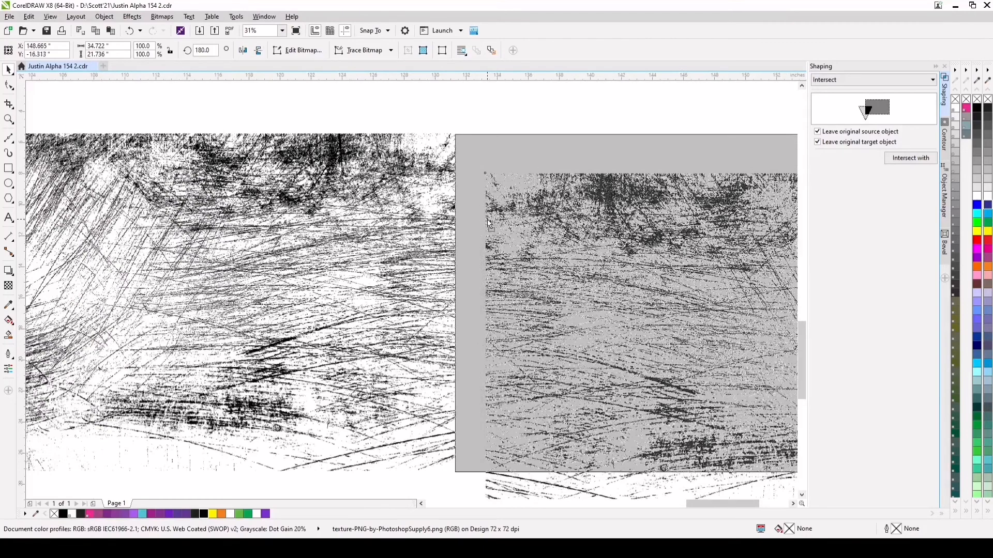
scroll(484, 233, down, 2)
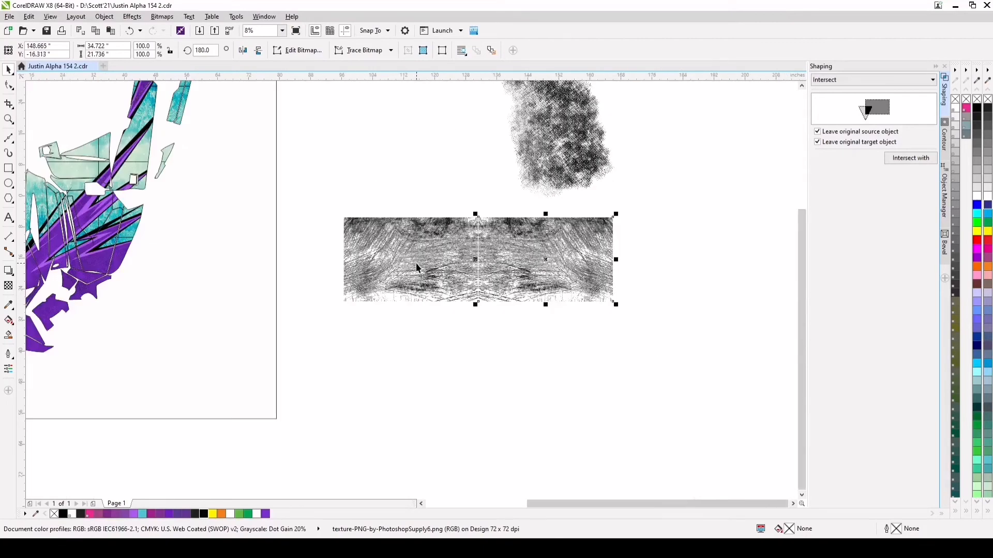
shift+click(416, 263)
key(ctrl+g)
Move the grouped scratch texture onto the page over the purple spikes, at about X 36.6, Y -12.0 inches
scroll(474, 169, down, 1)
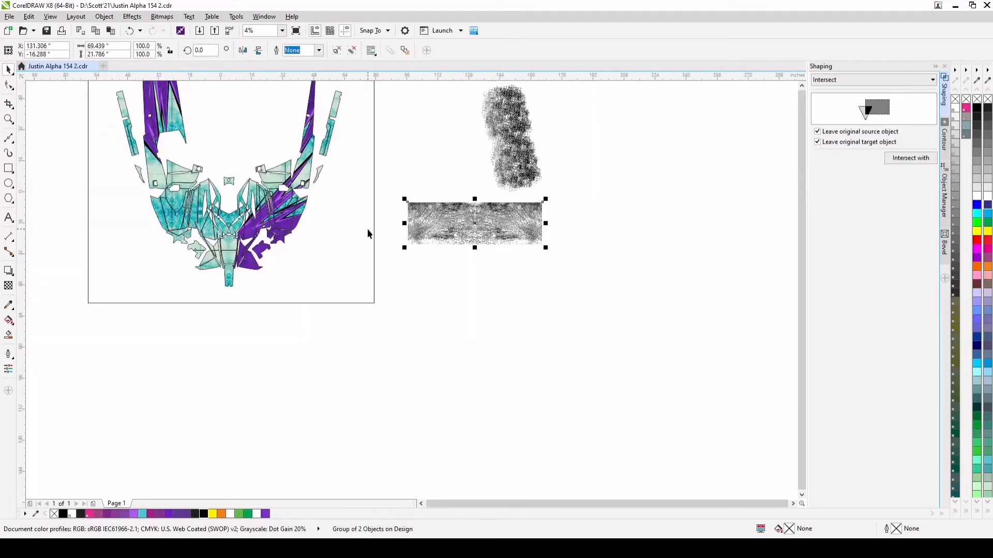
scroll(282, 230, up, 1)
drag(602, 227, 235, 208)
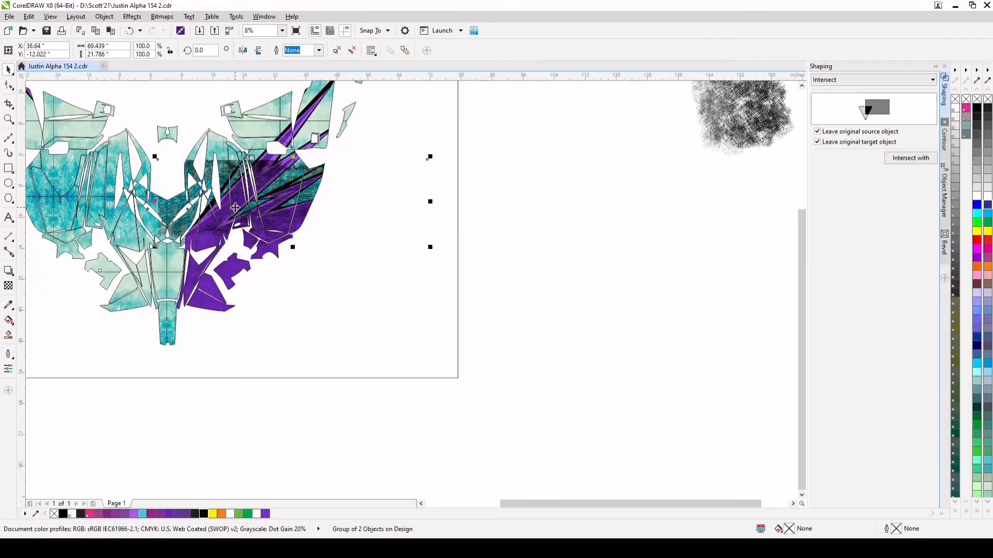
scroll(197, 185, up, 1)
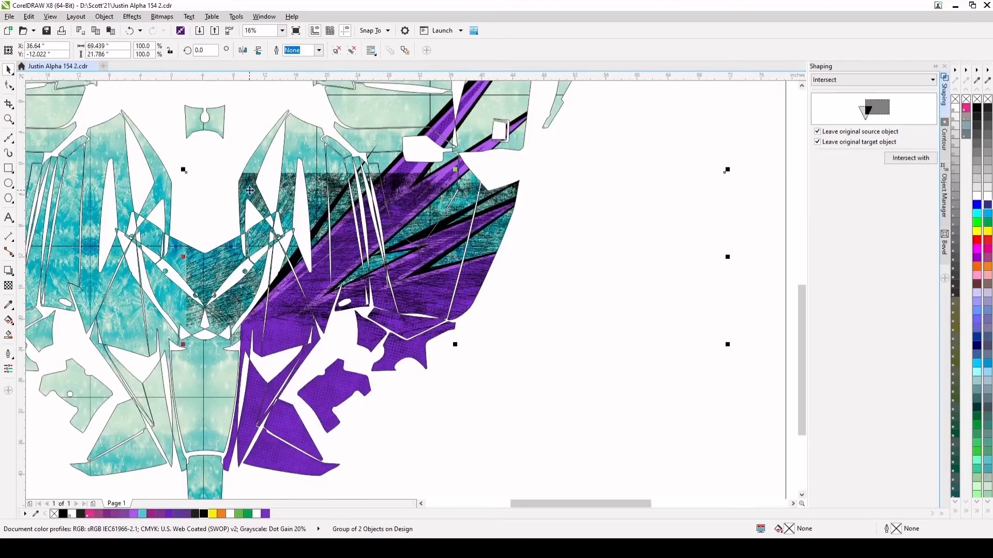
scroll(249, 191, down, 1)
click(249, 191)
drag(496, 180, 480, 158)
click(130, 31)
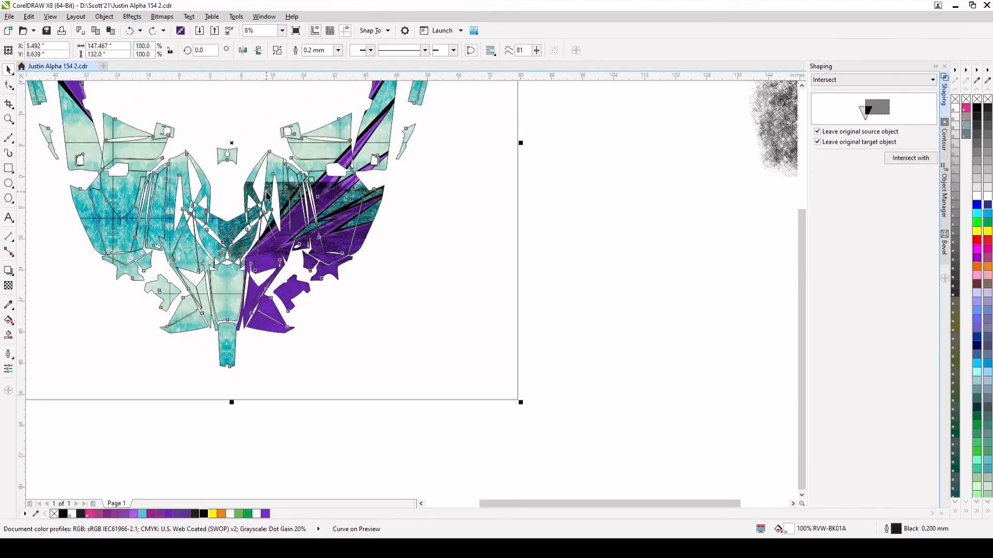
Rotate the scratch texture group about 46.4 degrees to follow the purple spikes and shift it to about X 34.5, Y -6.8 inches
click(267, 193)
click(267, 192)
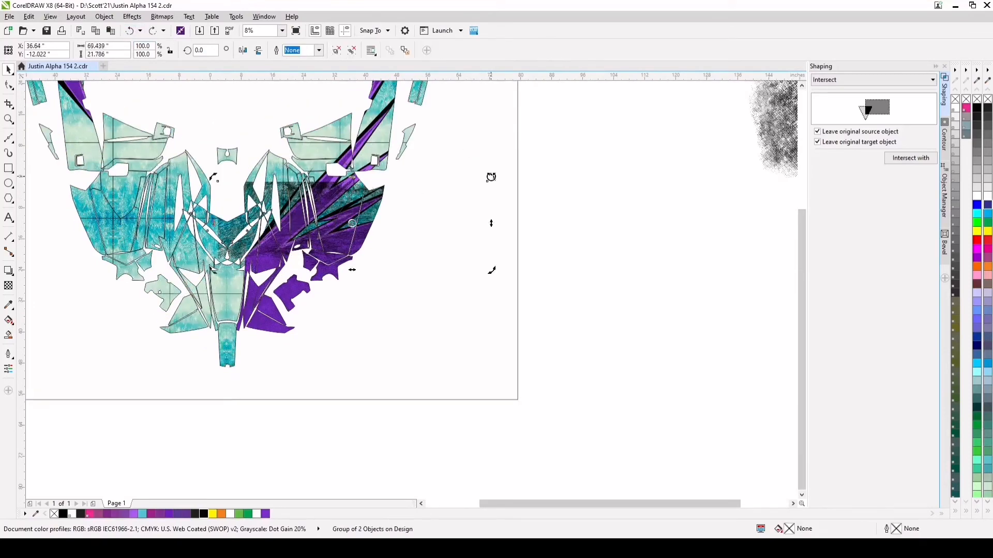
drag(491, 177, 417, 93)
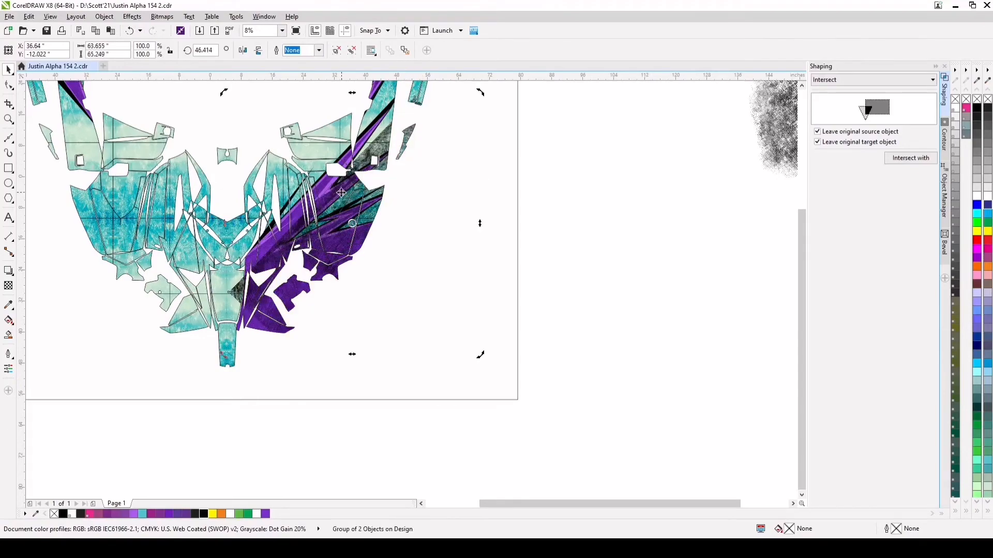
drag(341, 193, 321, 178)
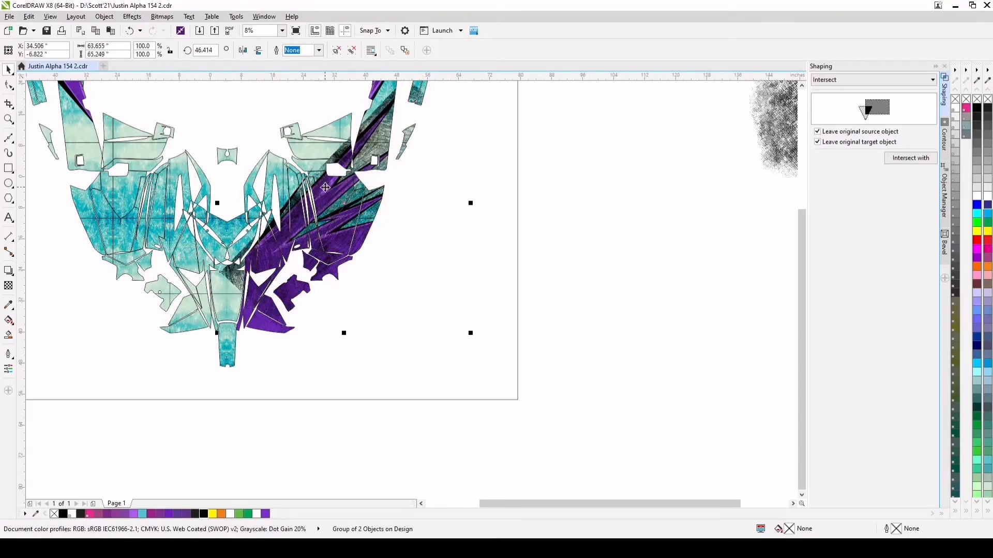
Scale the rotated scratch texture group down proportionally about its centre to about 90.7 percent
scroll(342, 245, up, 5)
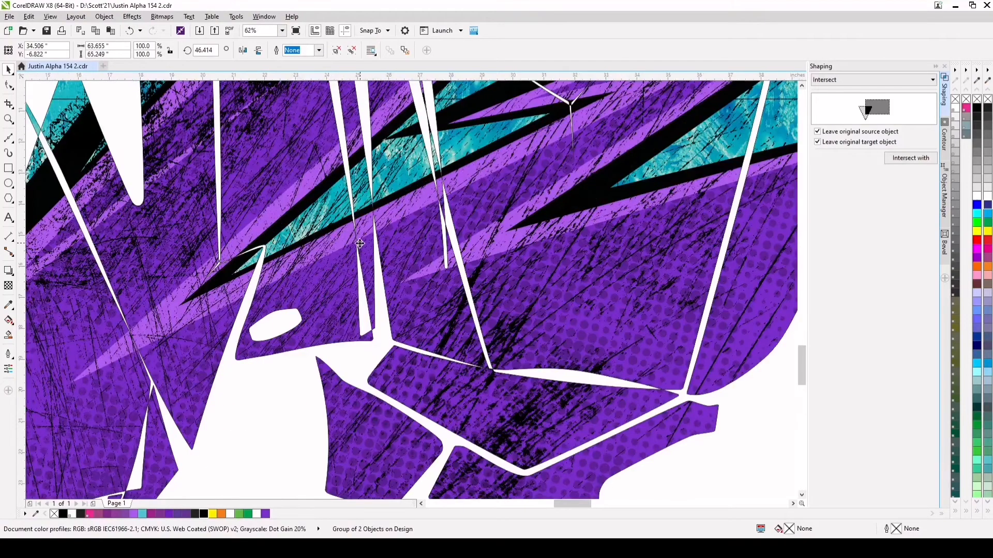
scroll(360, 244, down, 5)
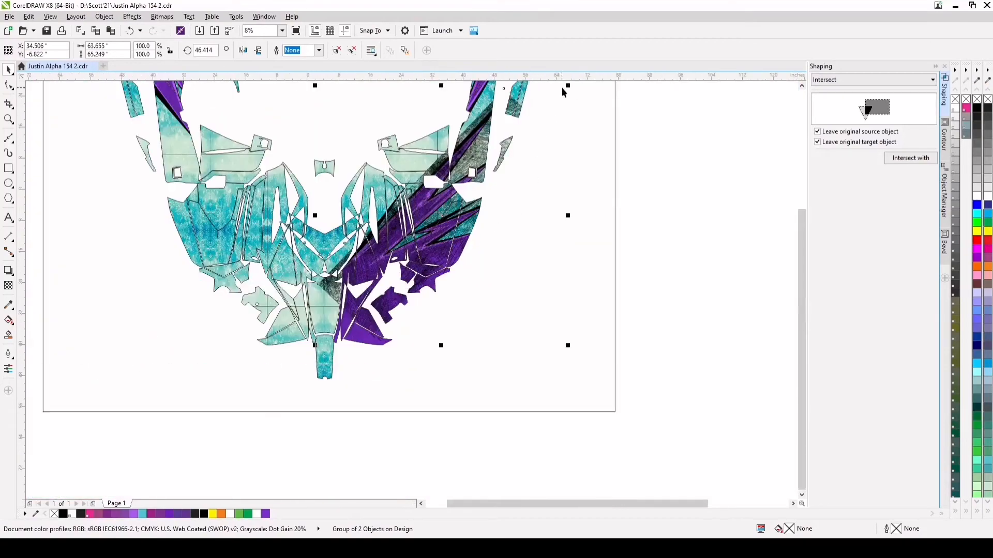
drag(567, 84, 561, 98)
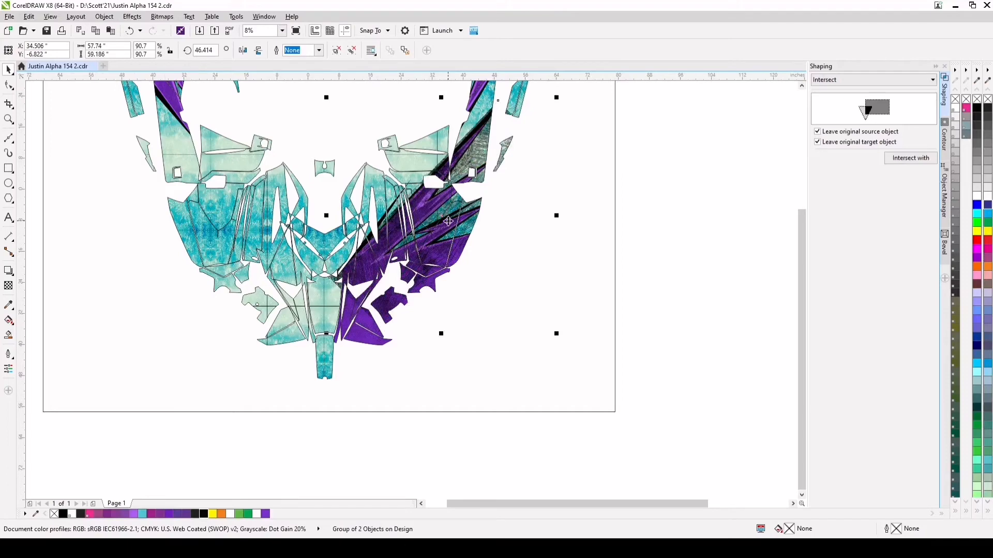
Intersect the large light purple spike curve with the rotated scratch texture, leaving both original objects
scroll(447, 218, up, 2)
click(941, 222)
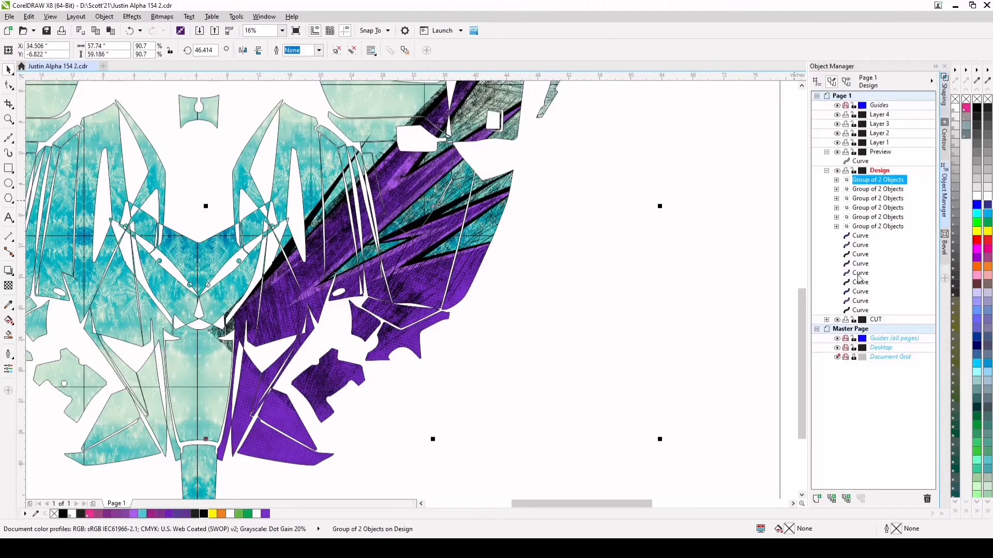
click(858, 302)
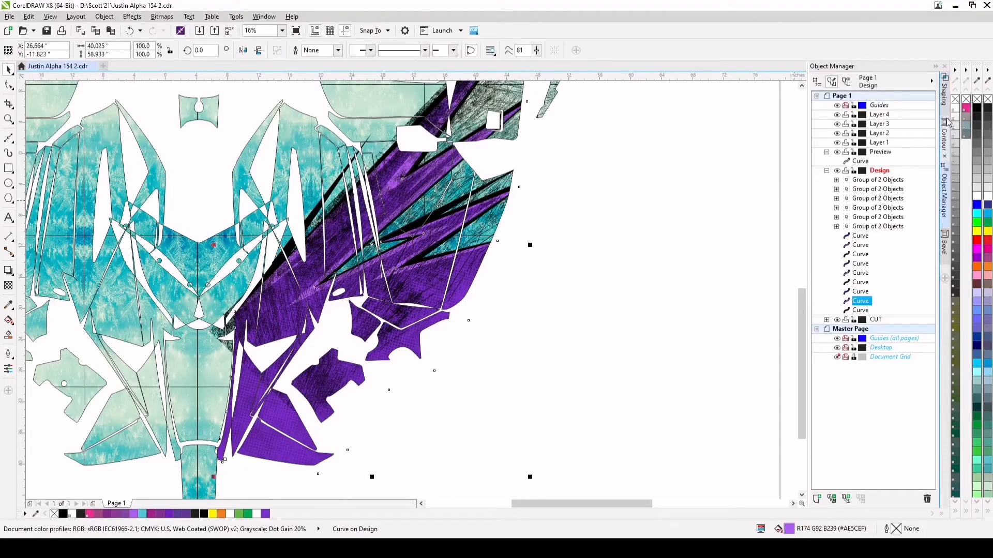
click(944, 96)
click(904, 160)
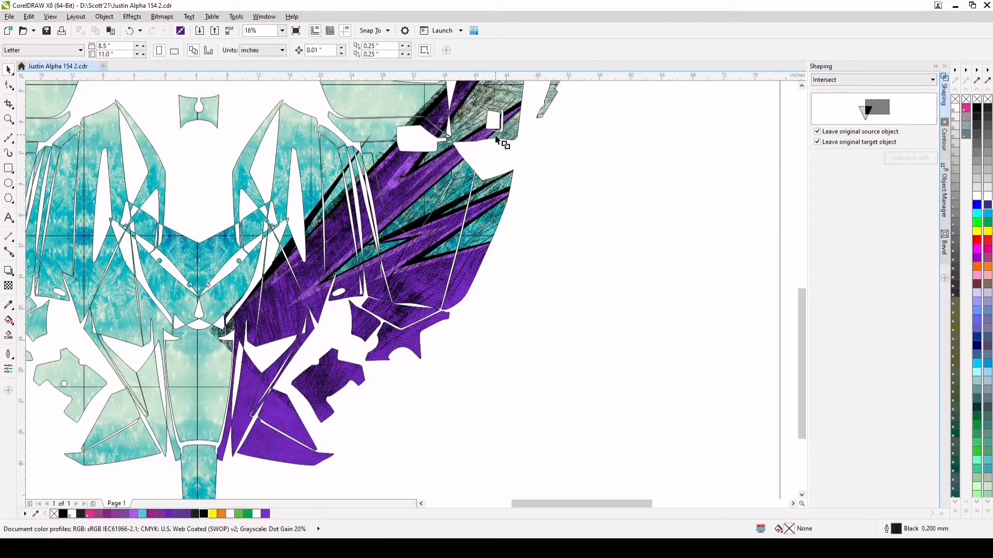
click(468, 121)
scroll(462, 130, down, 2)
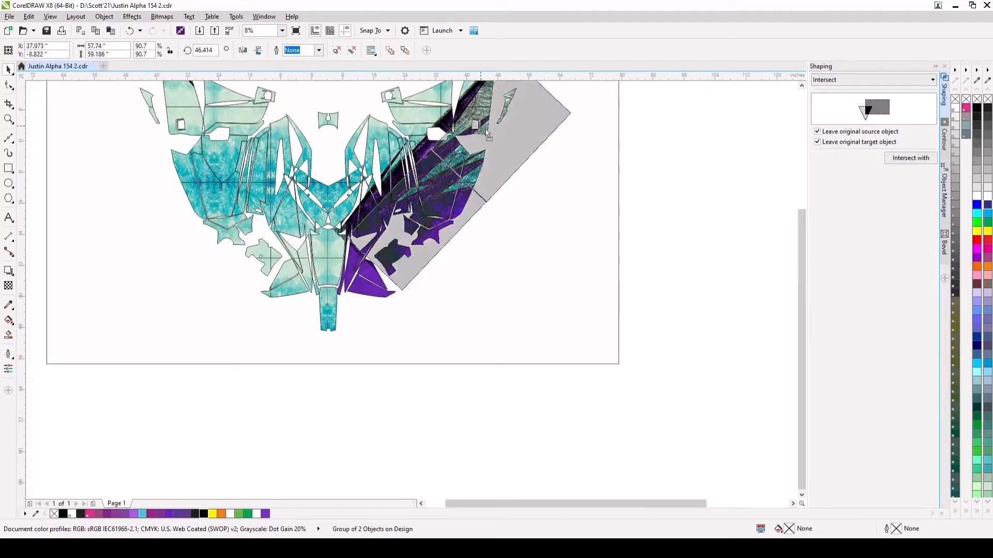
Move the original rotated scratch texture group off the page and show the list of objects by layer
drag(461, 129, 630, 228)
scroll(415, 166, up, 3)
scroll(415, 165, up, 4)
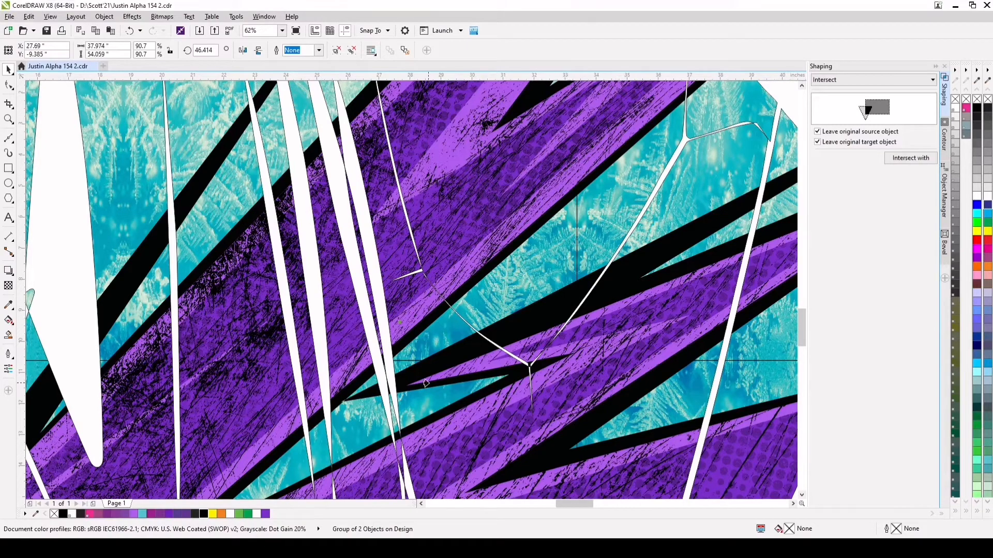
click(940, 201)
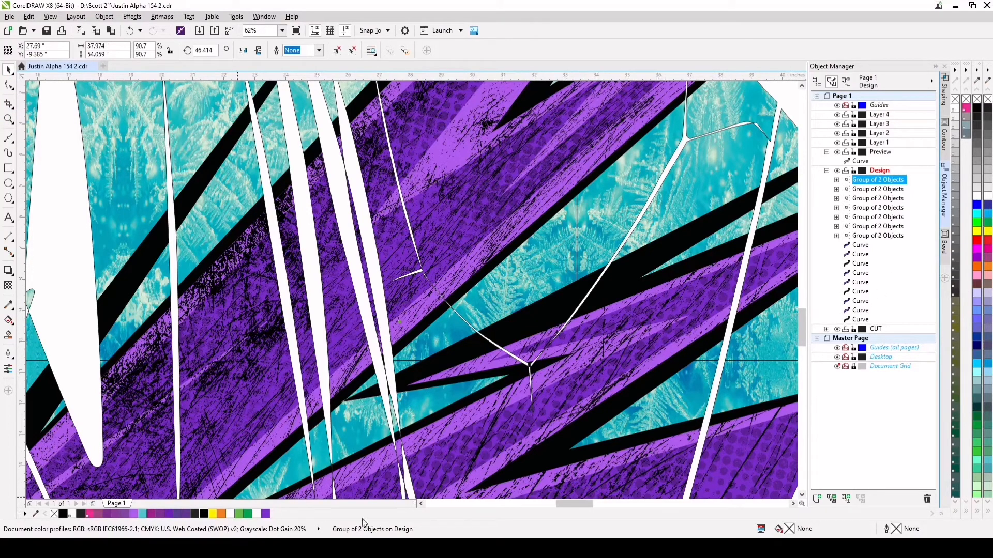
Try moving the clipped scratch texture group forward one position in the stacking order and undo the move
click(458, 506)
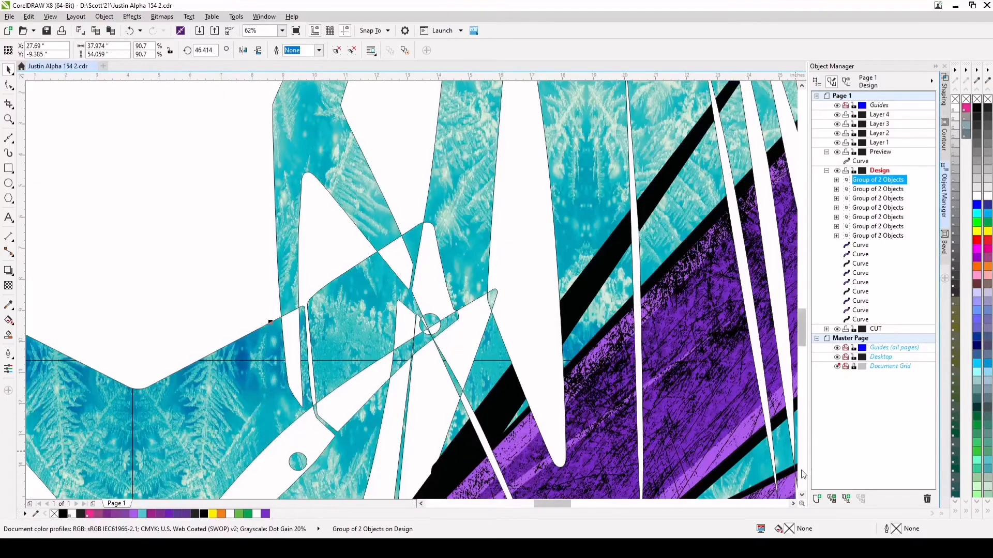
click(801, 470)
click(802, 470)
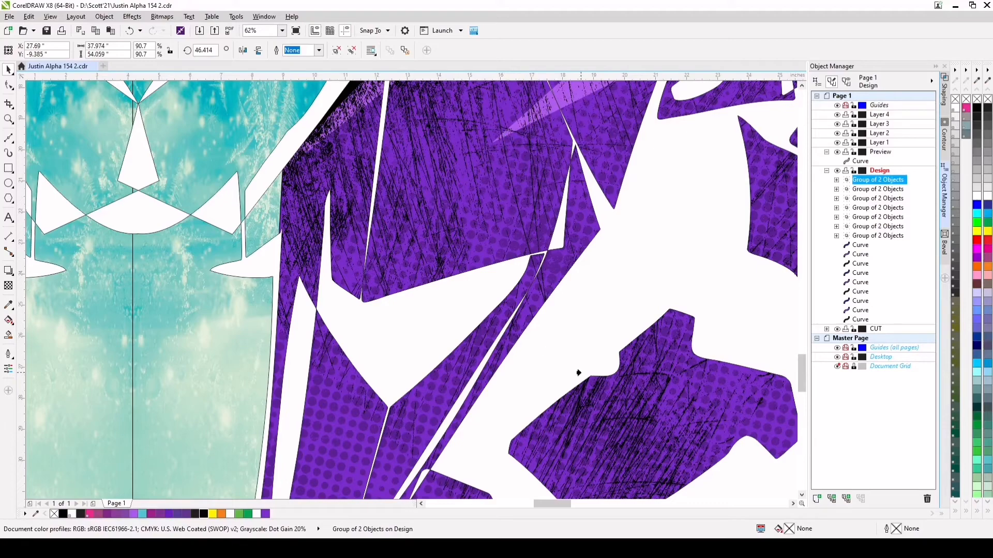
click(770, 505)
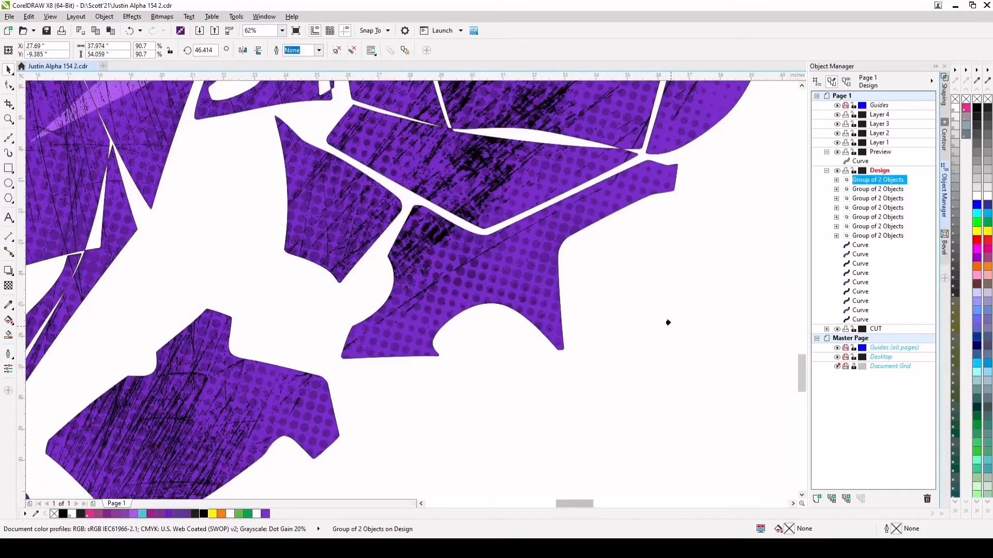
key(ctrl+Page_Up)
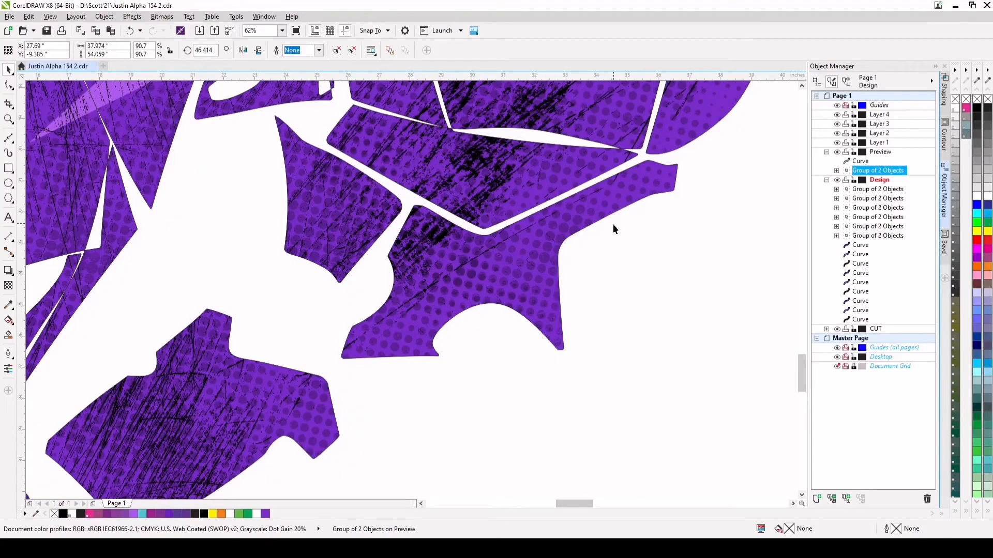
scroll(631, 294, down, 4)
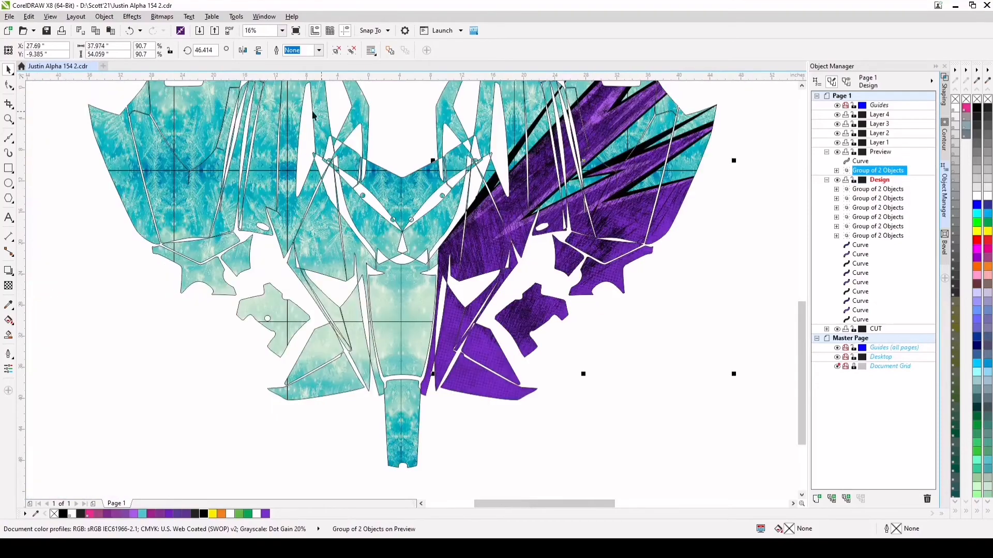
click(129, 31)
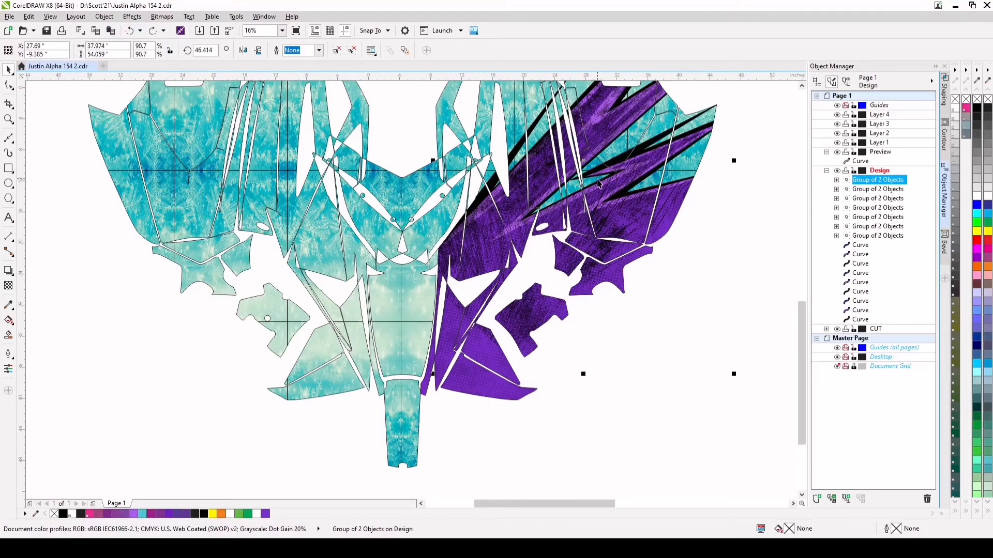
Reorder the clipped scratch texture group within the Design layer so it sits directly above the last two curves
scroll(629, 160, up, 2)
scroll(594, 170, up, 2)
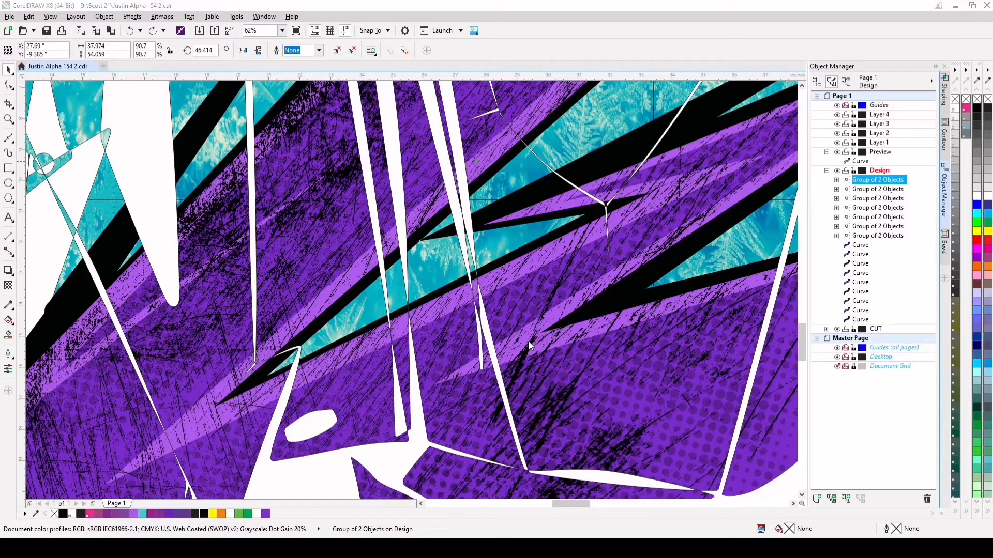
click(885, 179)
drag(884, 179, 873, 179)
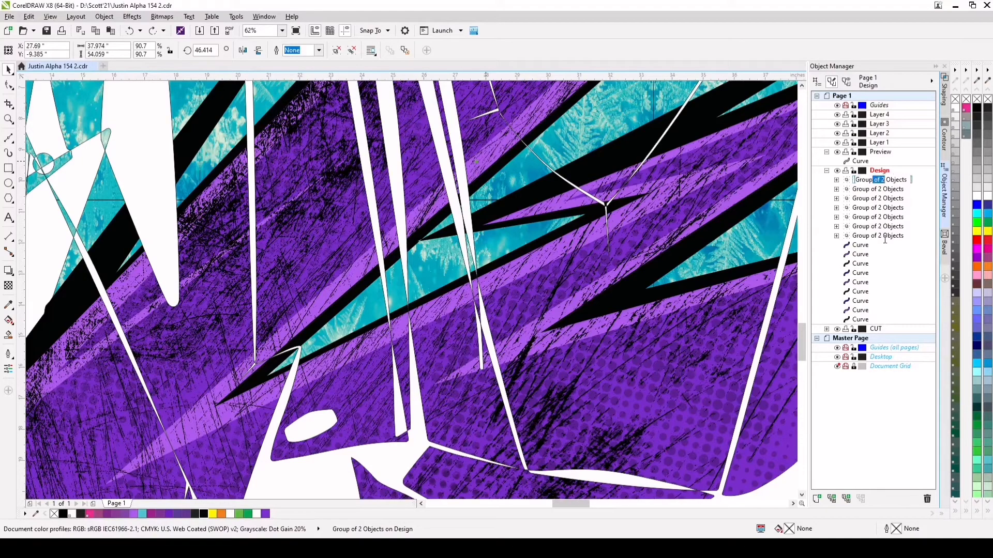
click(859, 181)
click(915, 179)
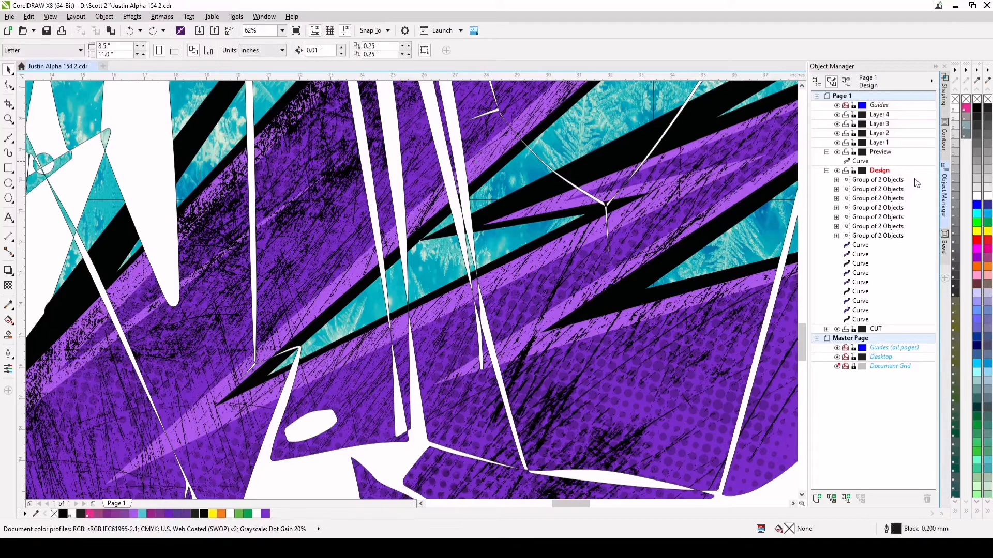
click(899, 181)
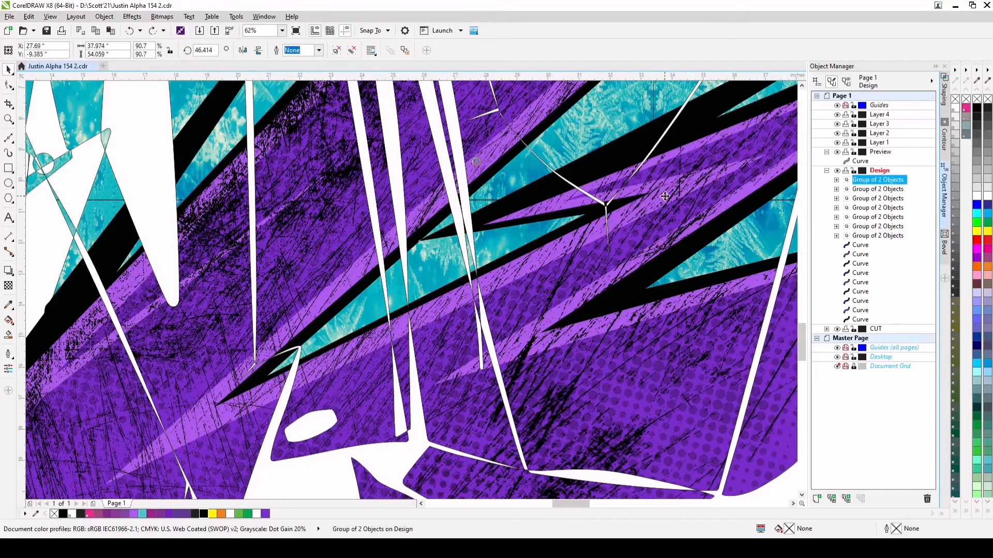
scroll(675, 238, down, 2)
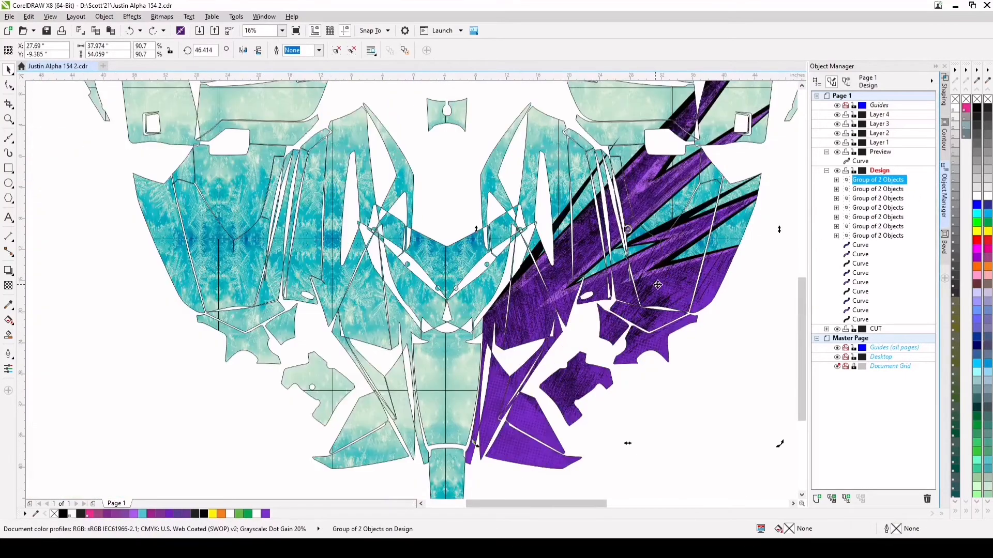
drag(864, 183, 858, 316)
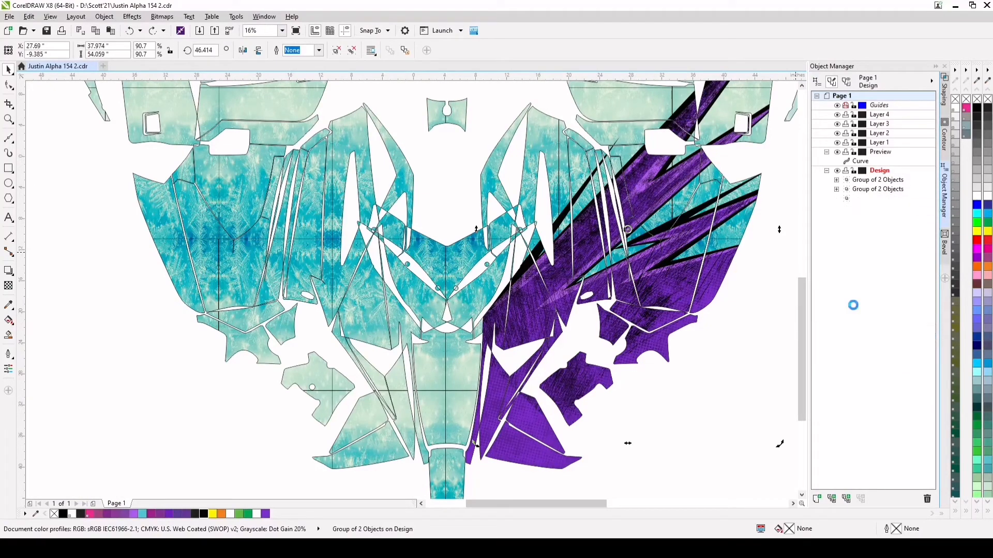
Apply uniform transparency of about 53 to the clipped scratch texture group inside the purple spikes
scroll(690, 278, up, 2)
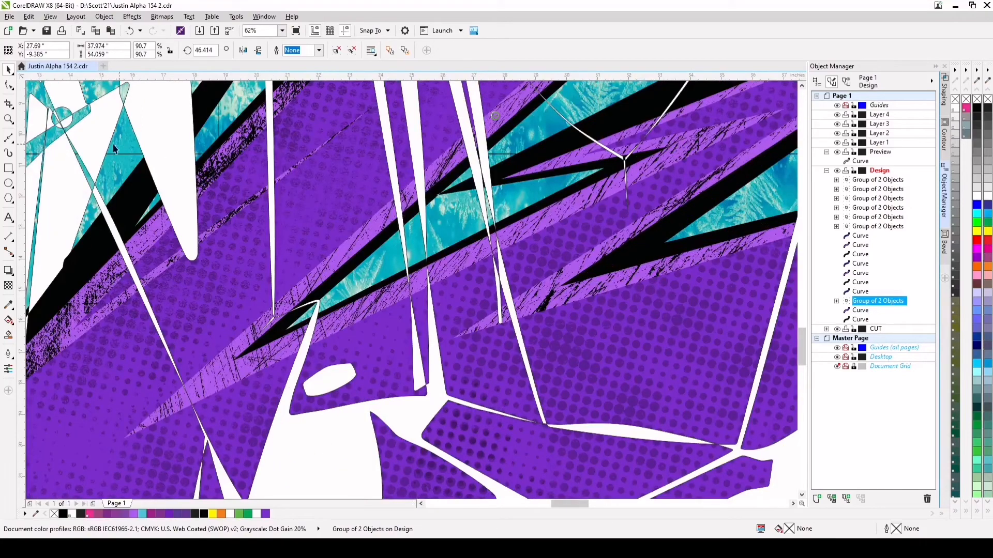
click(9, 287)
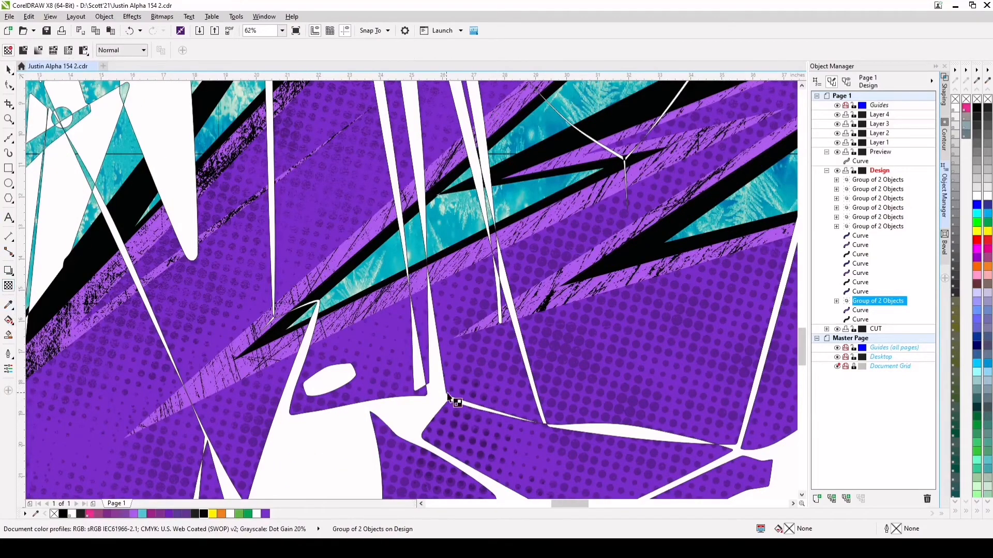
scroll(449, 403, down, 2)
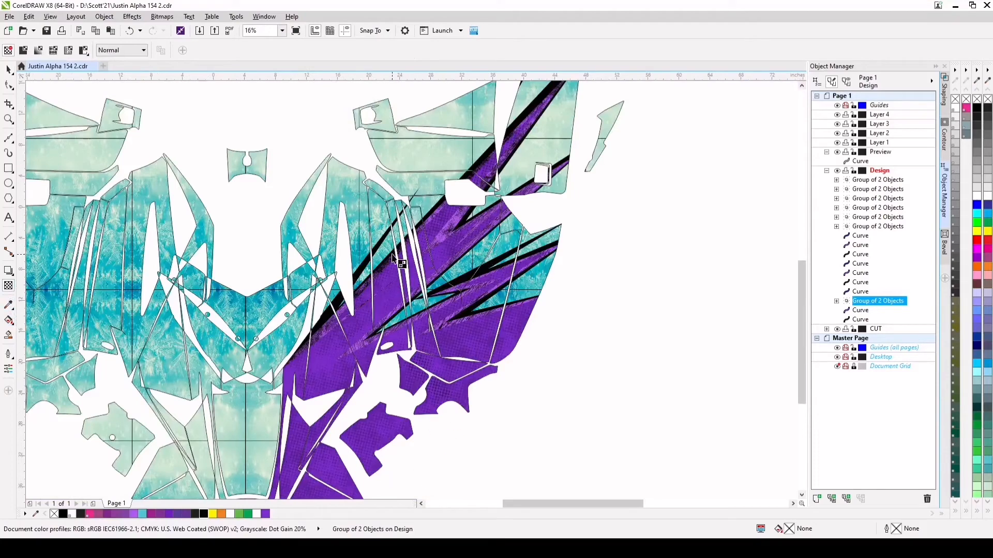
scroll(406, 362, down, 1)
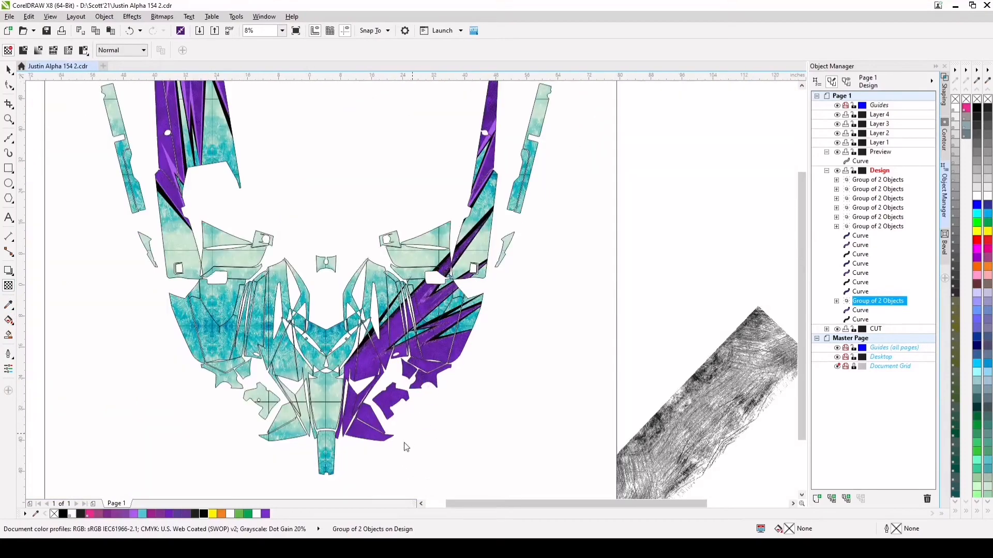
scroll(403, 442, up, 1)
click(418, 428)
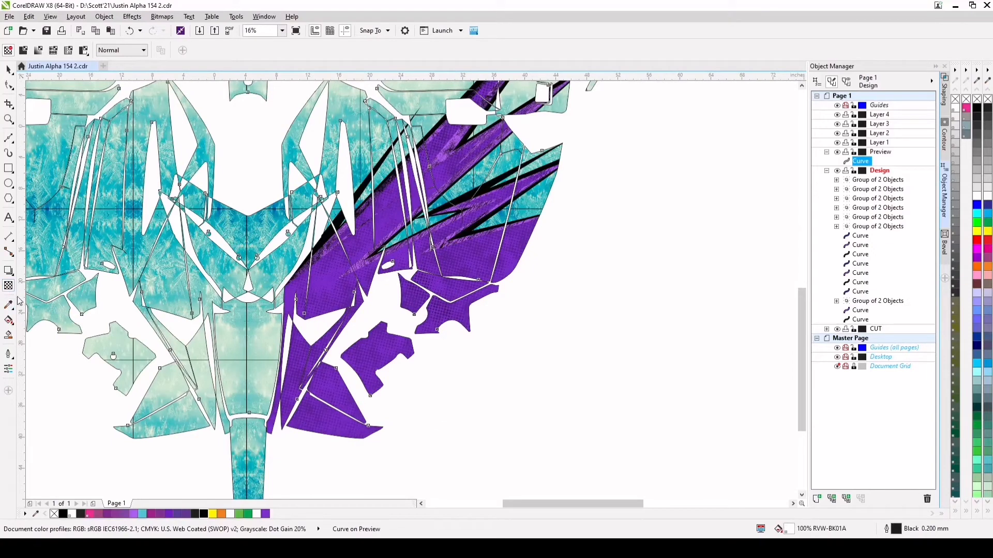
click(370, 263)
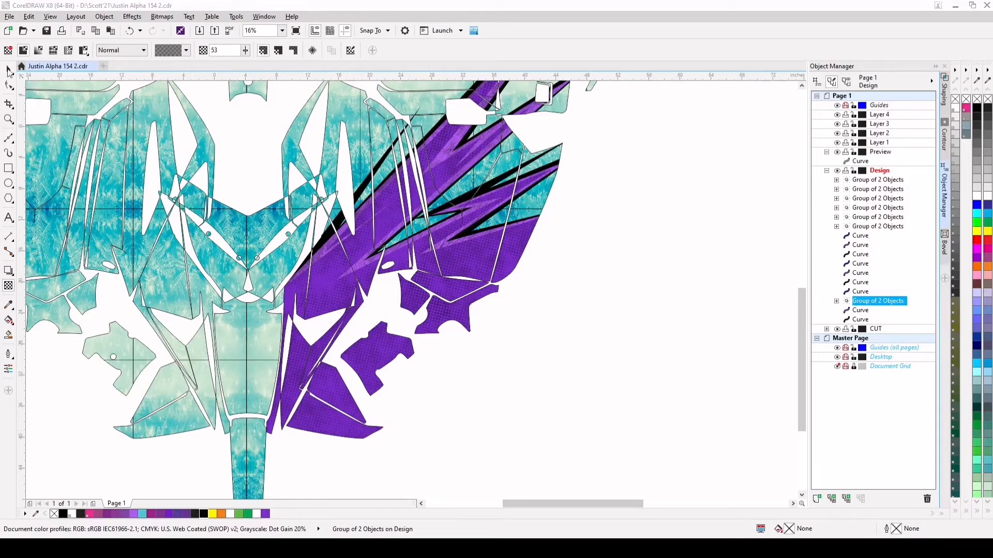
click(9, 71)
Apply partial uniform transparency to the large dark purple spike curve above the scratch texture, trying values of 26, 38 and 21
scroll(331, 287, up, 2)
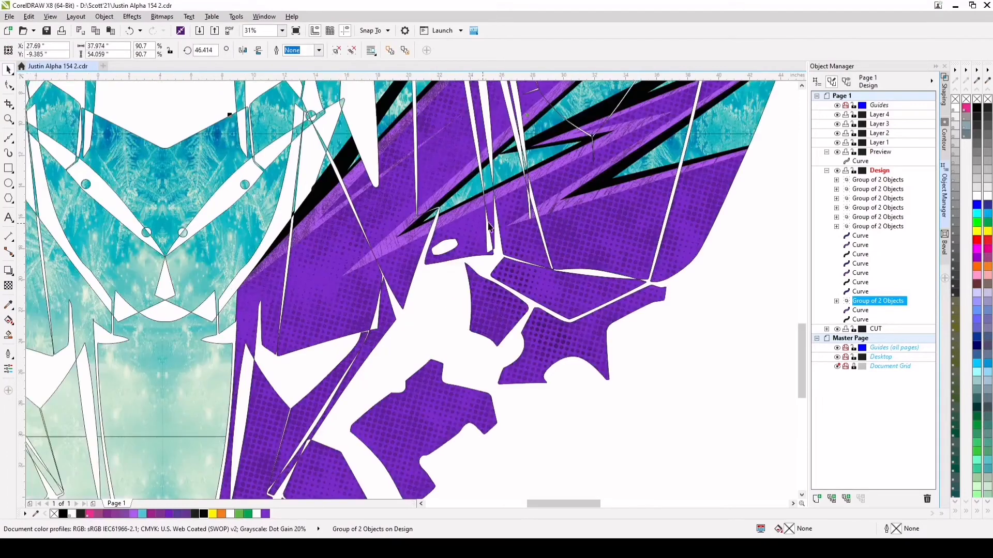
click(860, 293)
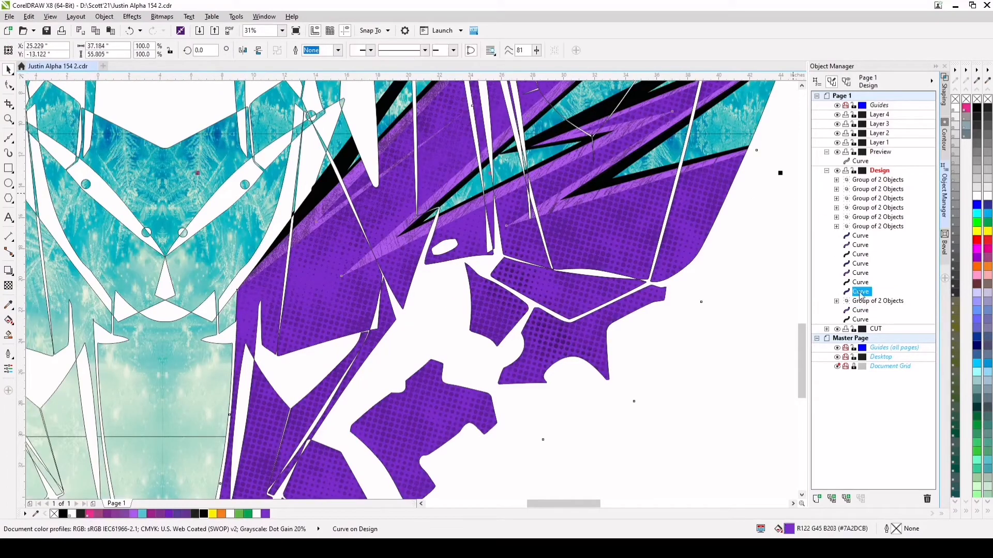
click(9, 286)
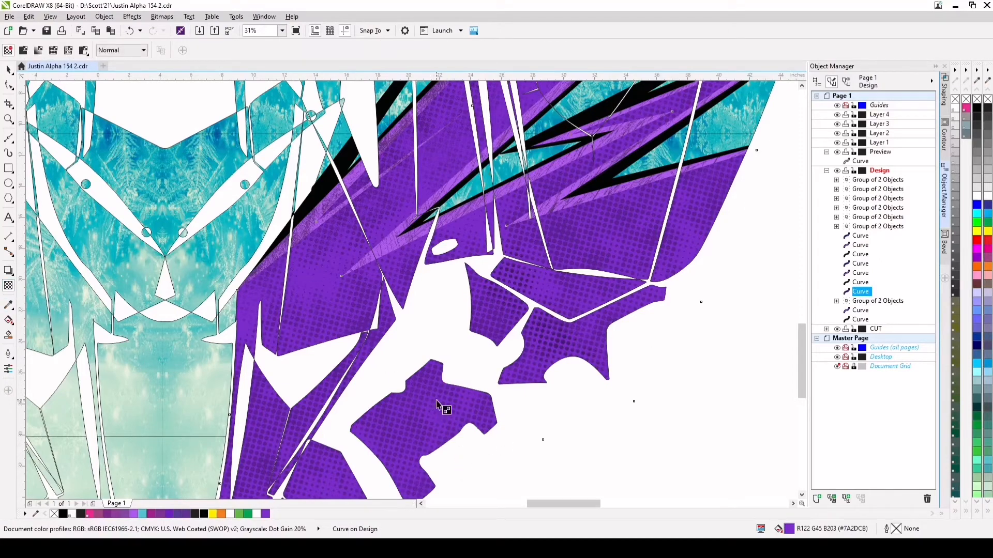
scroll(437, 407, down, 4)
click(435, 466)
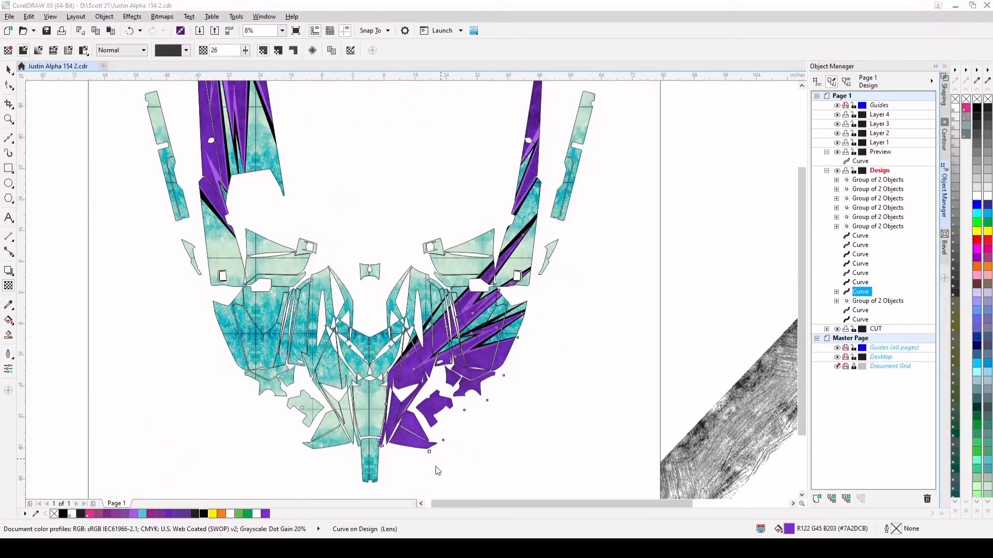
scroll(438, 468, up, 2)
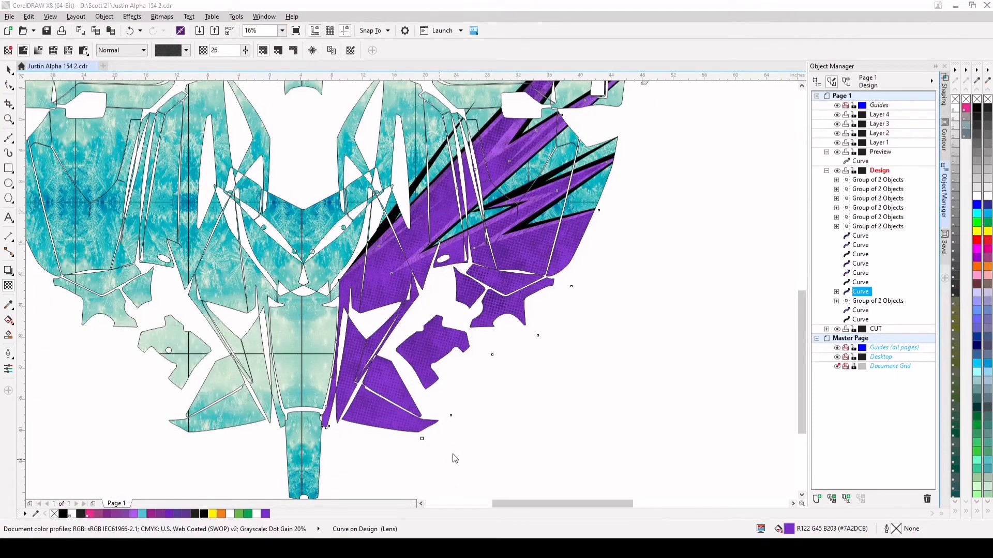
scroll(389, 288, up, 5)
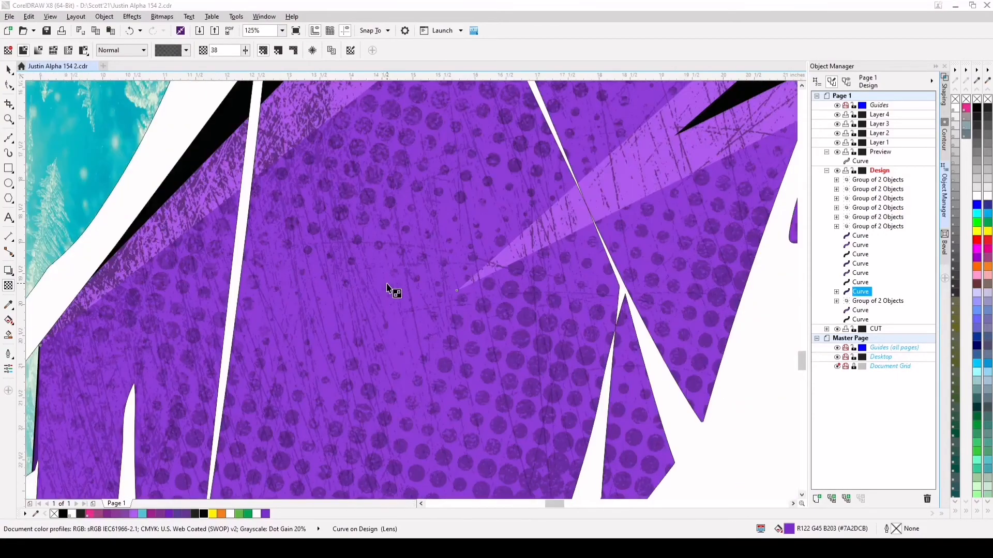
scroll(396, 294, down, 4)
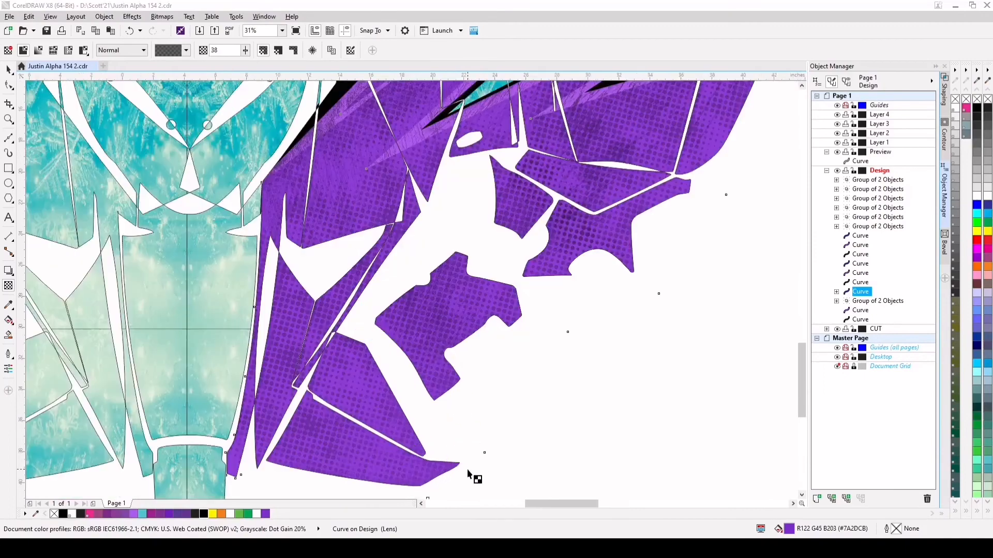
scroll(468, 473, down, 2)
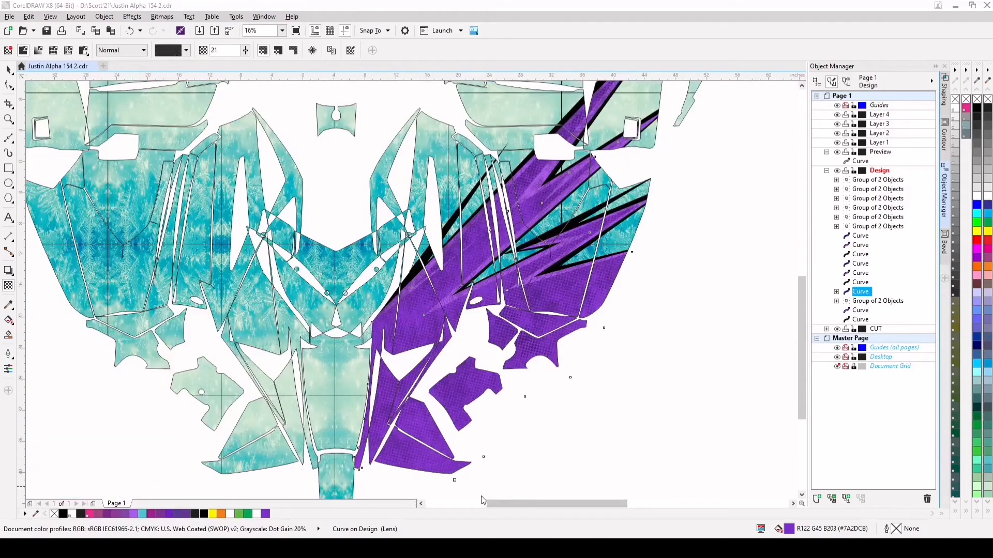
drag(483, 495, 488, 495)
click(6, 72)
Group the six purple spike, black accent and texture objects covering the right half of the lower panels, and duplicate the group
scroll(449, 288, up, 6)
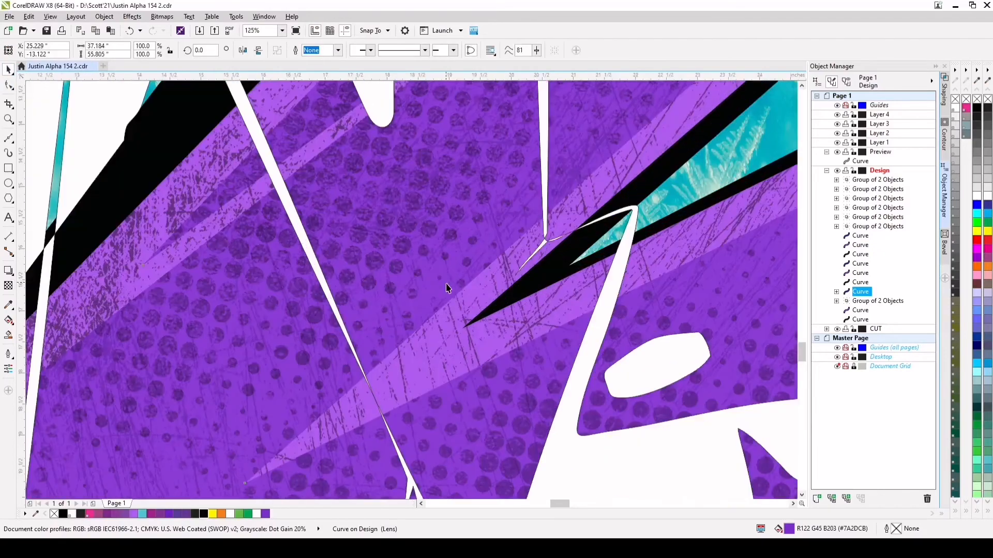
scroll(521, 306, down, 2)
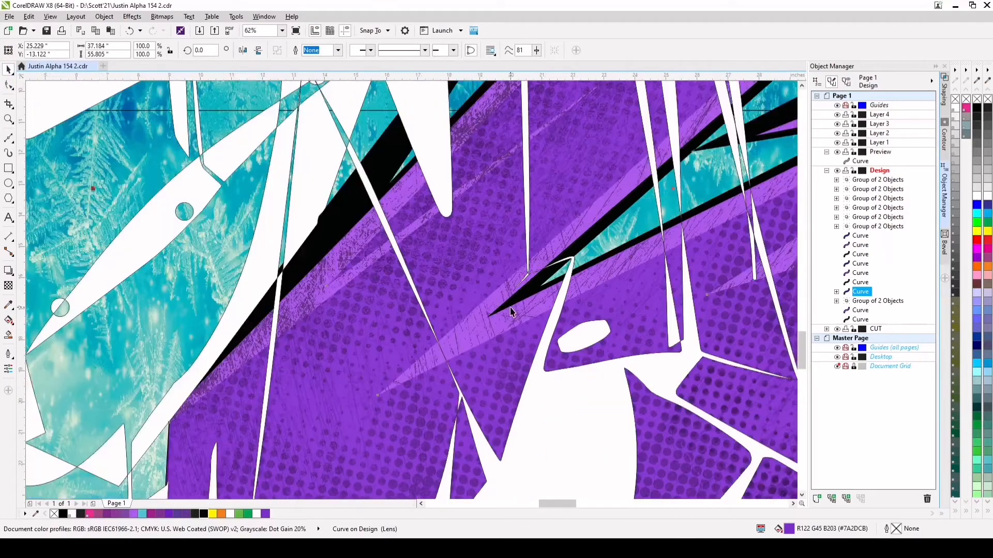
scroll(386, 222, down, 6)
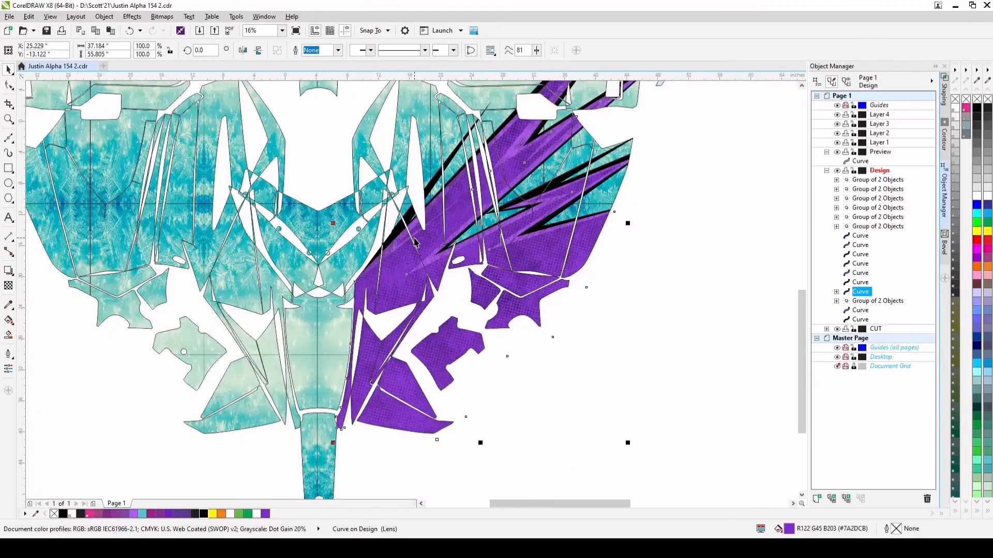
scroll(399, 234, down, 1)
click(564, 183)
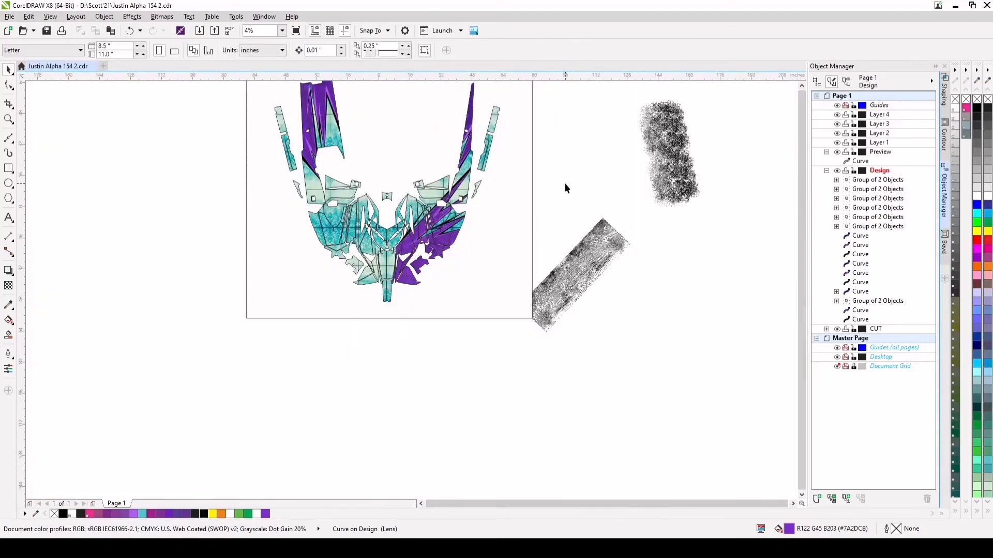
drag(564, 156, 384, 312)
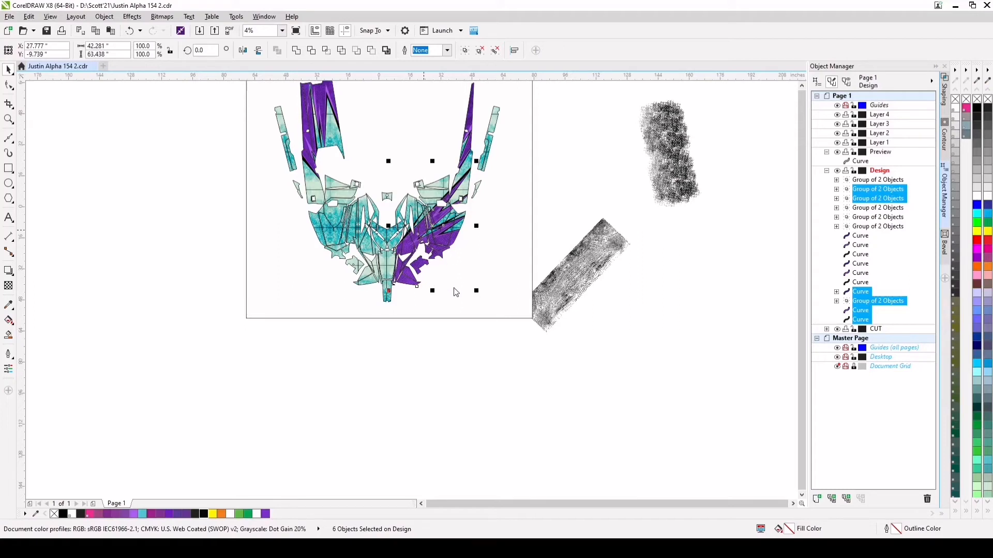
key(ctrl+g)
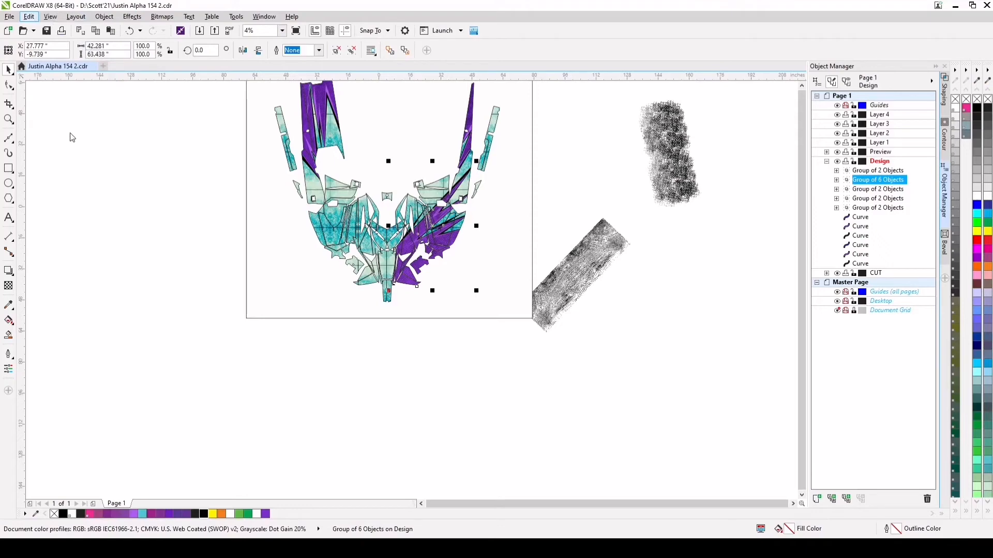
key(ctrl+d)
scroll(437, 230, up, 2)
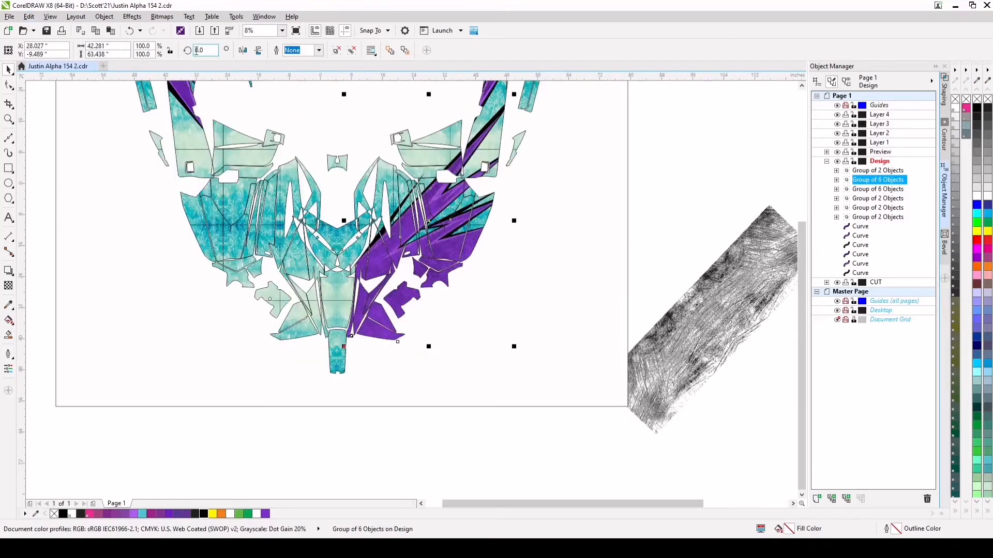
Mirror the duplicated six-object spike group horizontally and position it over the left half of the lower panels
click(243, 51)
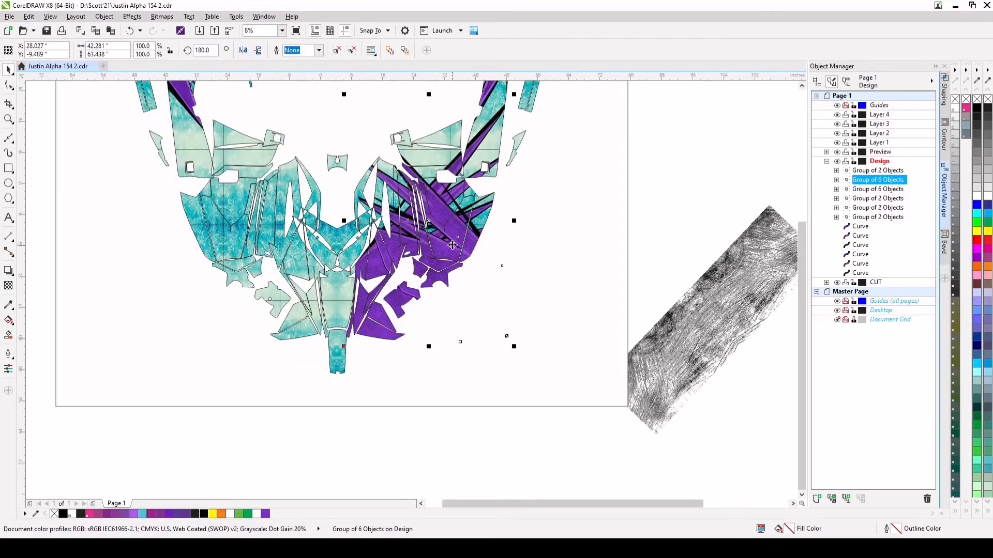
drag(430, 225, 274, 263)
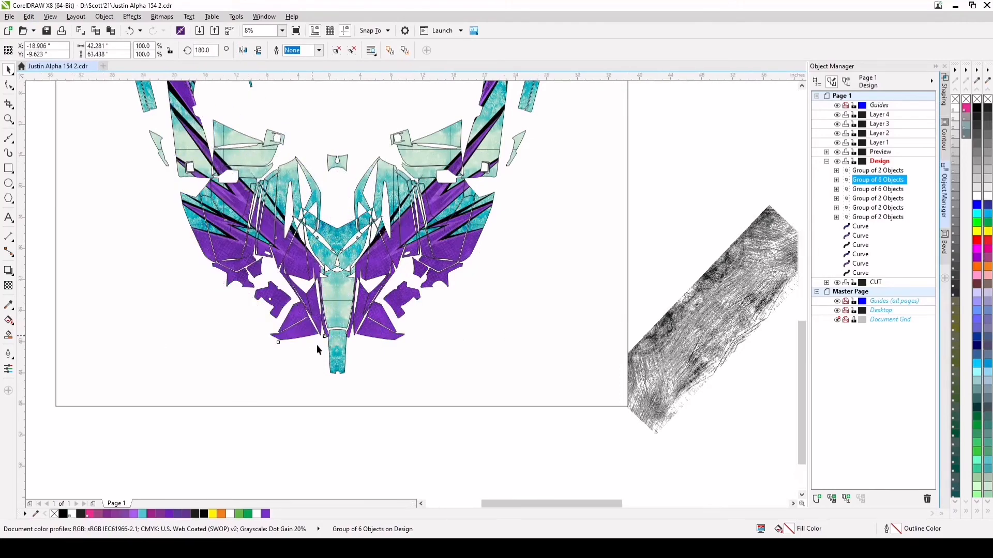
scroll(316, 344, up, 4)
scroll(336, 343, up, 1)
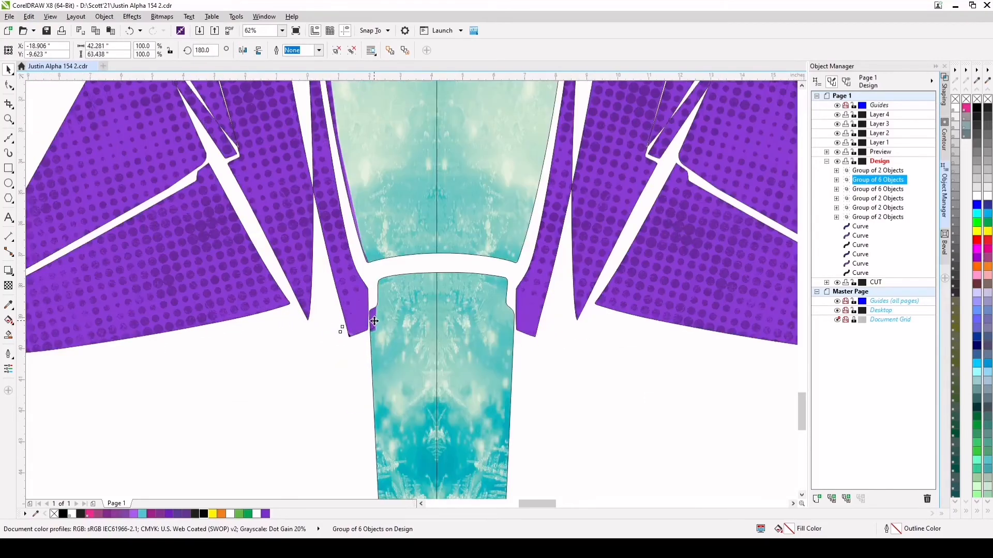
drag(374, 324, 369, 328)
Nudge the mirrored spike group vertically to about Y -9.693 in so its edges match the right half along the centre panel
scroll(372, 336, down, 2)
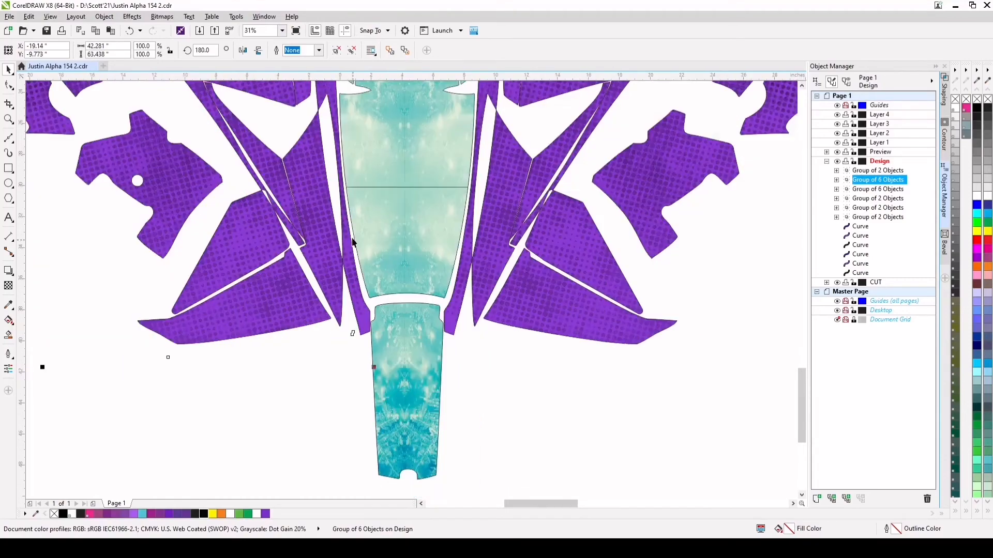
scroll(359, 182, down, 1)
scroll(359, 181, up, 3)
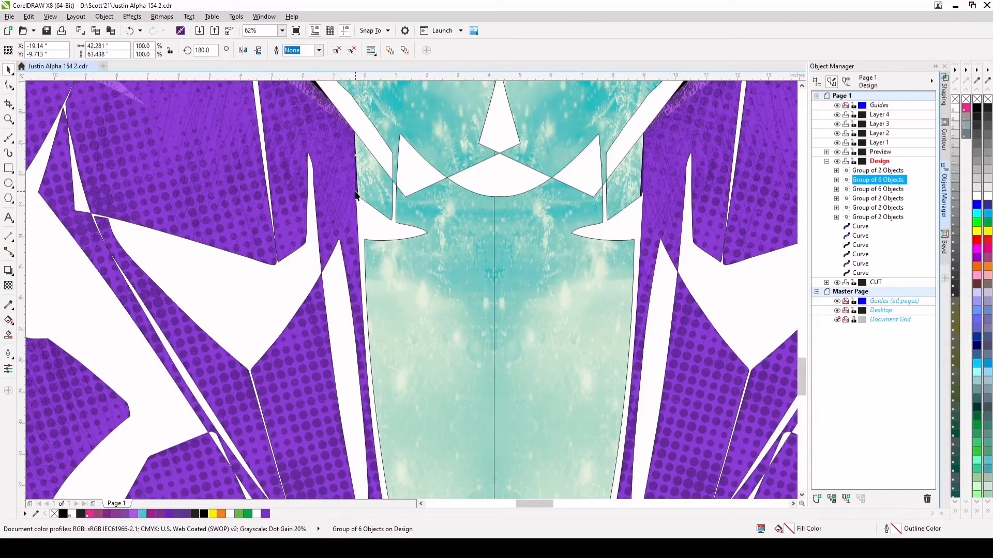
scroll(358, 197, down, 2)
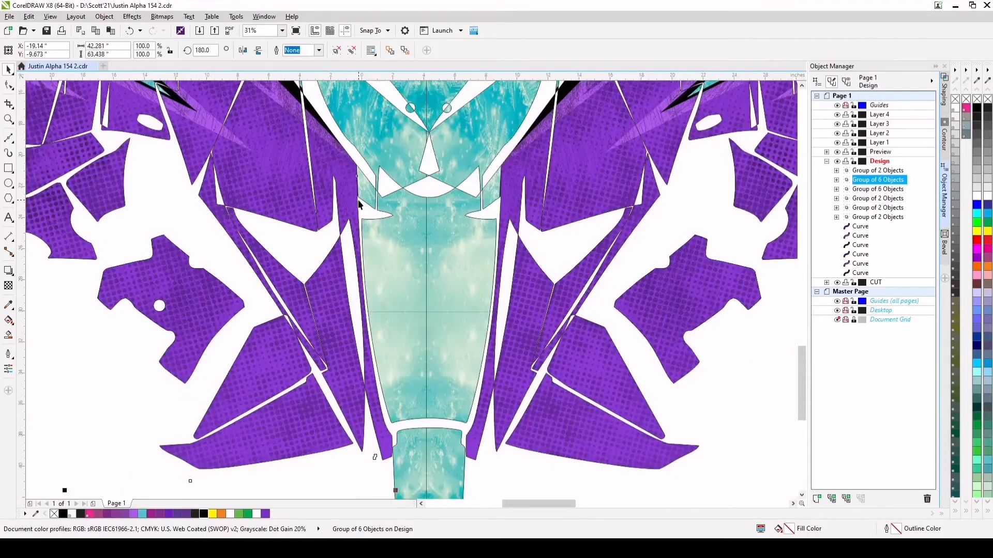
scroll(383, 209, up, 2)
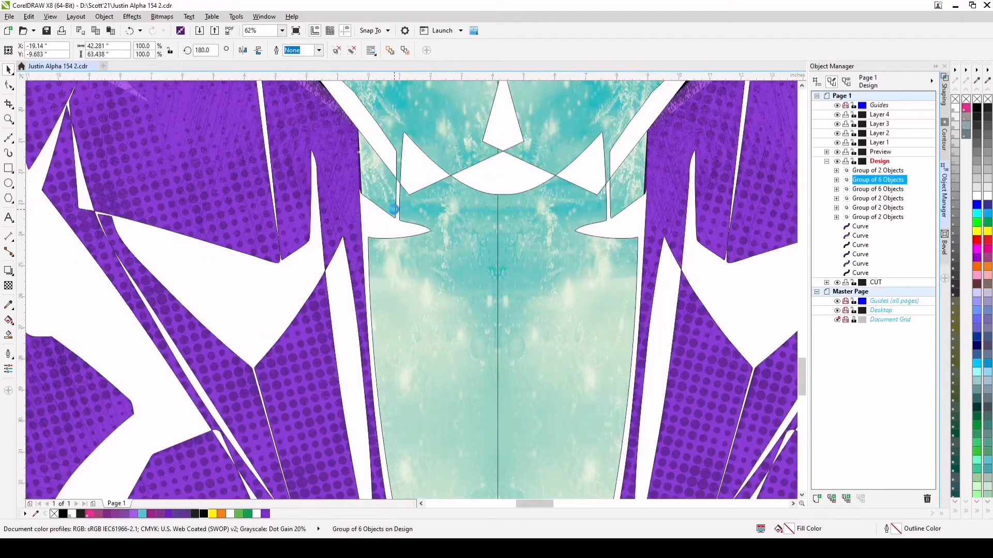
scroll(369, 185, down, 4)
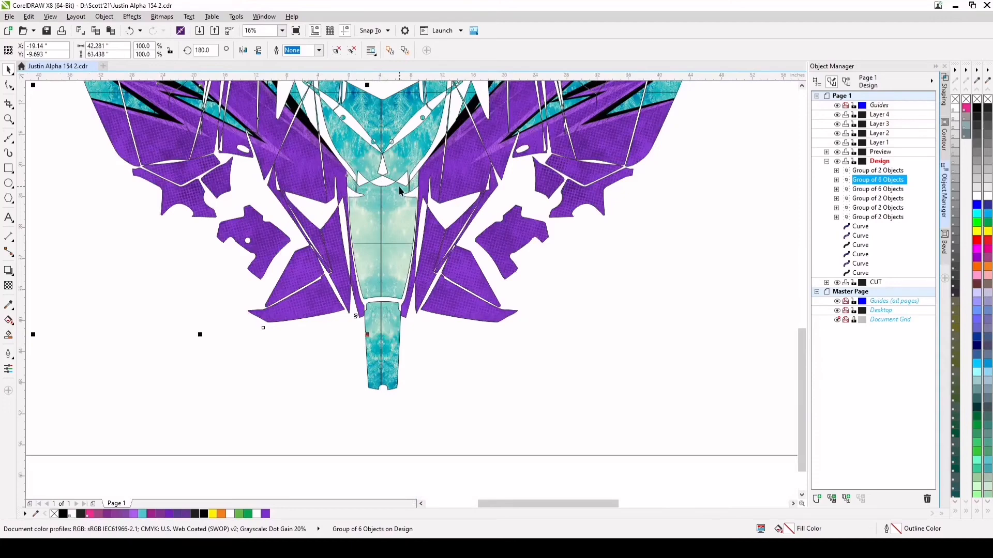
scroll(398, 188, down, 2)
click(490, 358)
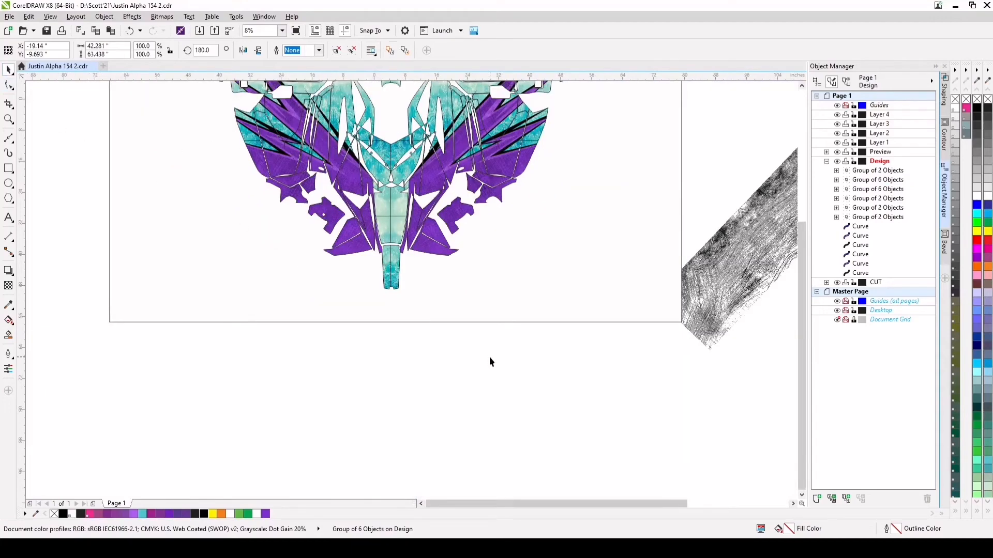
Examine the mirrored spikes across both halves of the wrap, comparing the lower panels with the whole layout
scroll(433, 310, down, 1)
scroll(421, 217, up, 1)
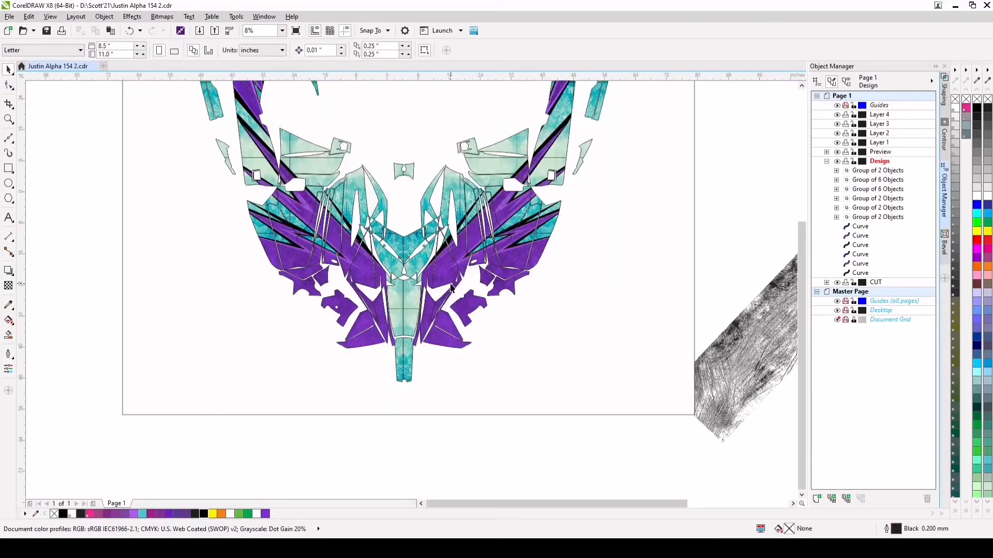
scroll(420, 256, down, 1)
scroll(346, 227, up, 4)
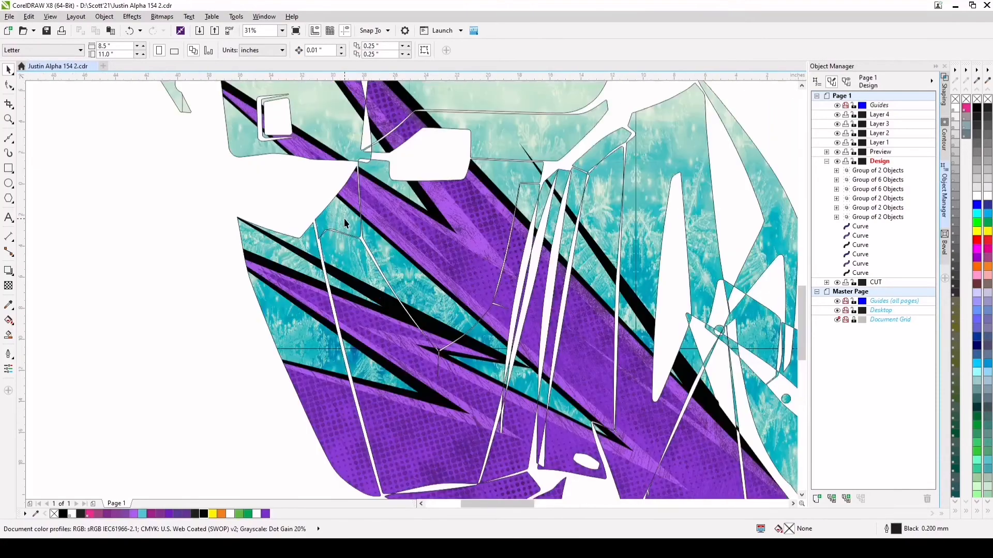
scroll(455, 239, down, 2)
scroll(495, 254, down, 2)
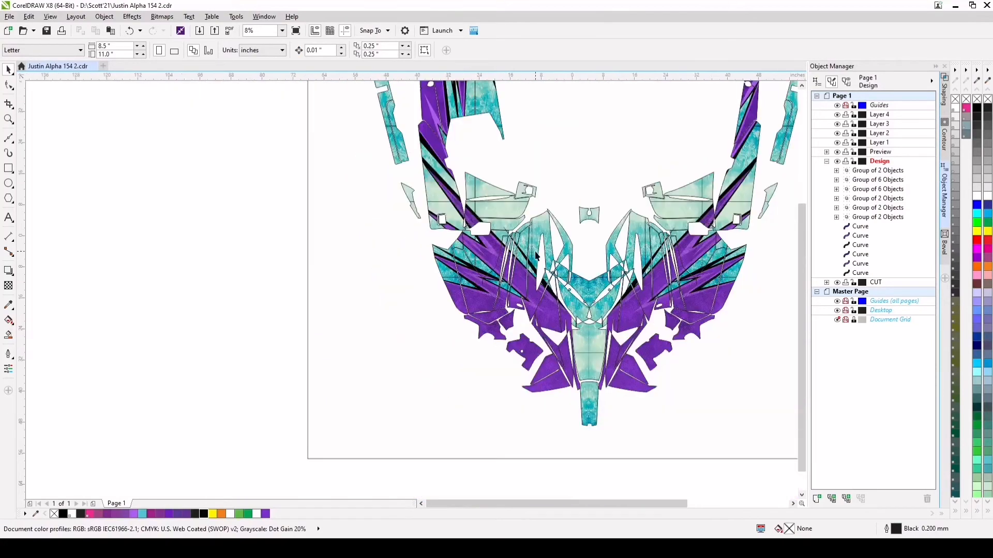
scroll(537, 267, up, 1)
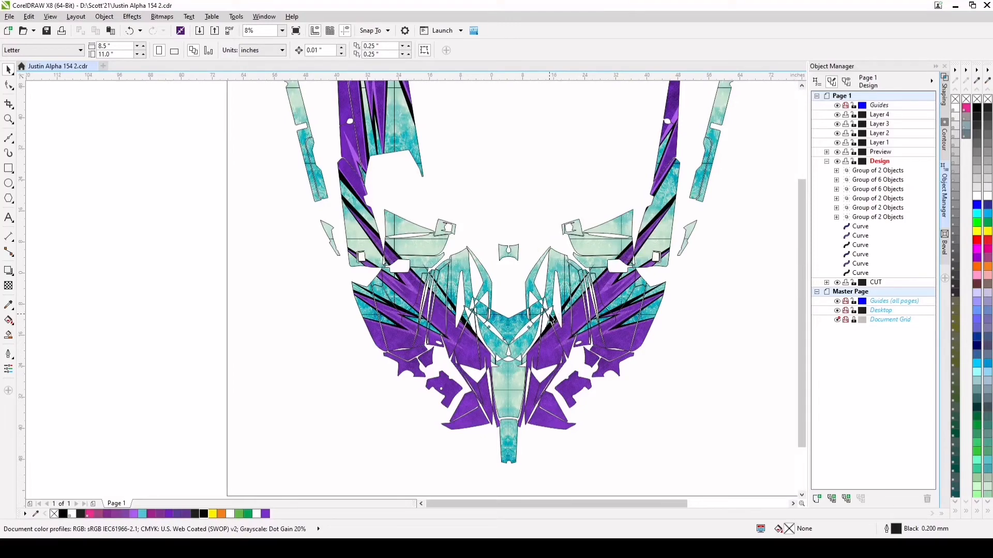
scroll(552, 317, down, 2)
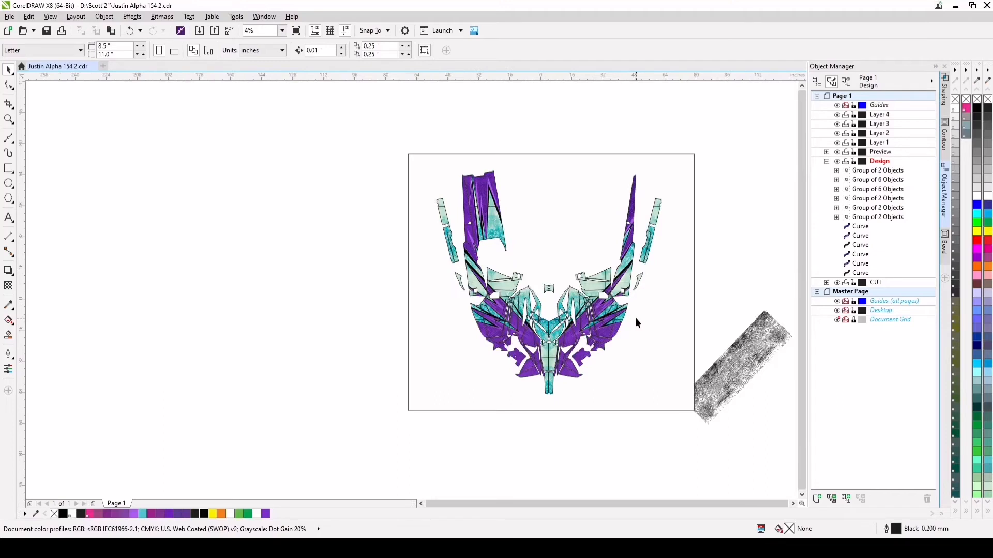
scroll(612, 328, up, 2)
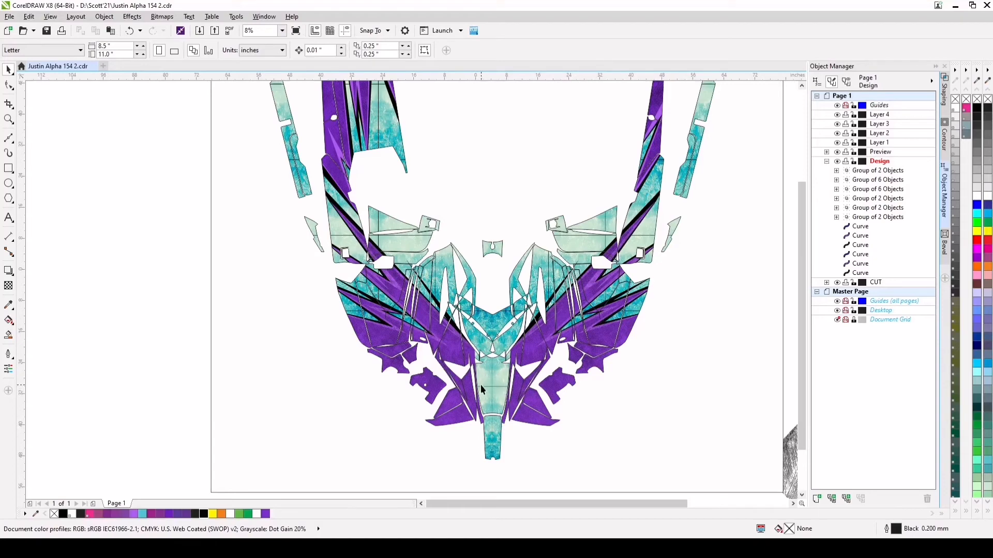
scroll(480, 385, down, 2)
Import arctic cat sport.pdf into the Design layer and move the logo onto the right side panel
key(alt)
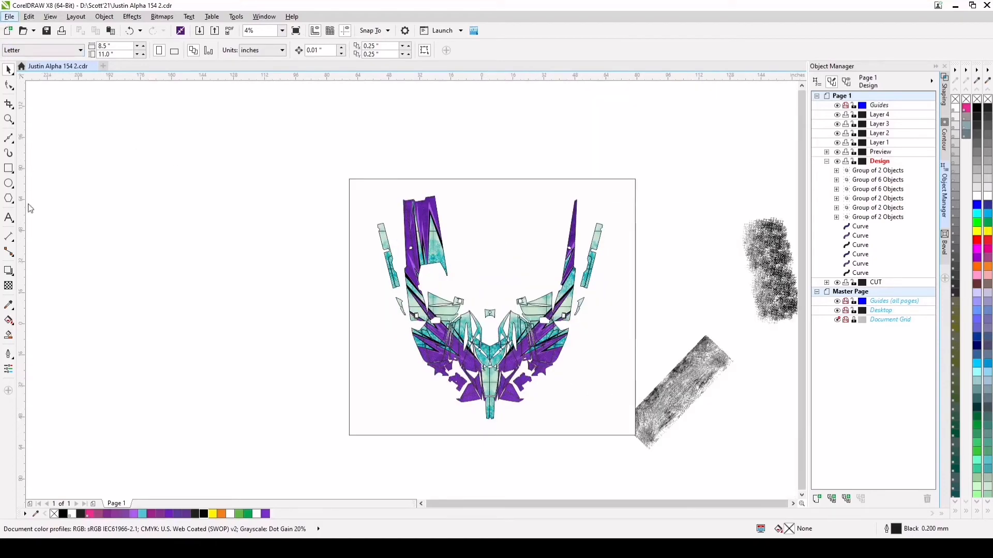
key(alt+Tab)
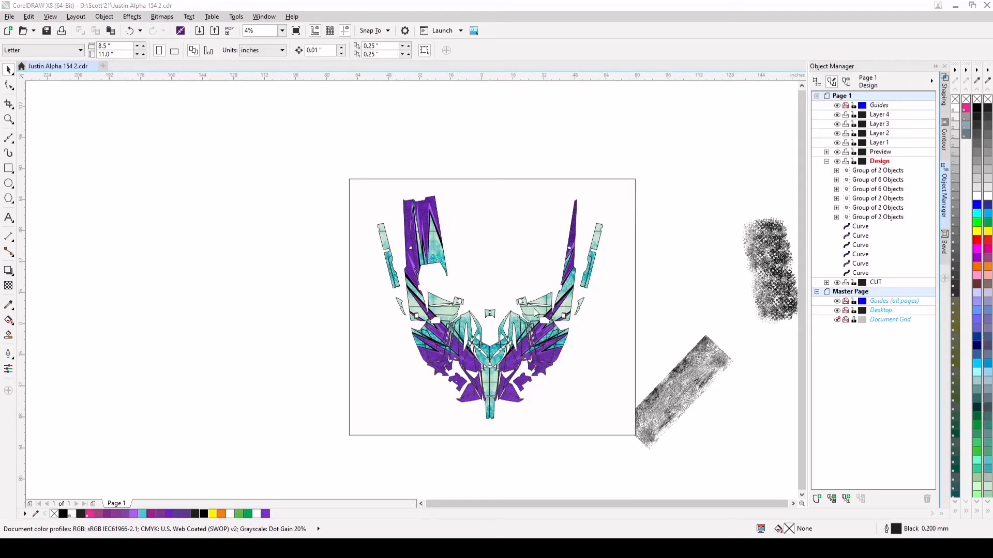
click(155, 197)
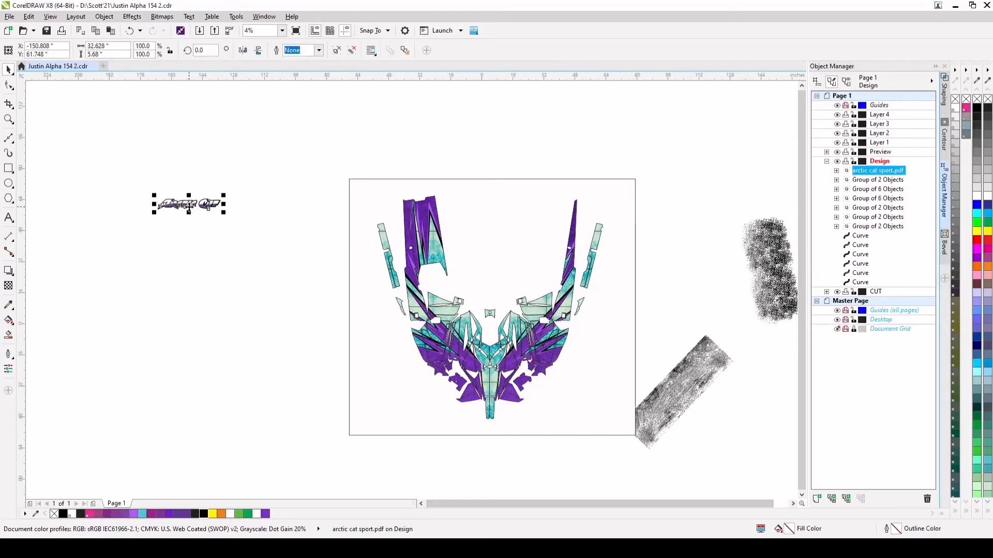
drag(189, 205, 565, 299)
Rotate the Arctic Cat logo to about 85.4° and position it lengthwise along the right side panel, below the panel's small hole
scroll(562, 295, up, 3)
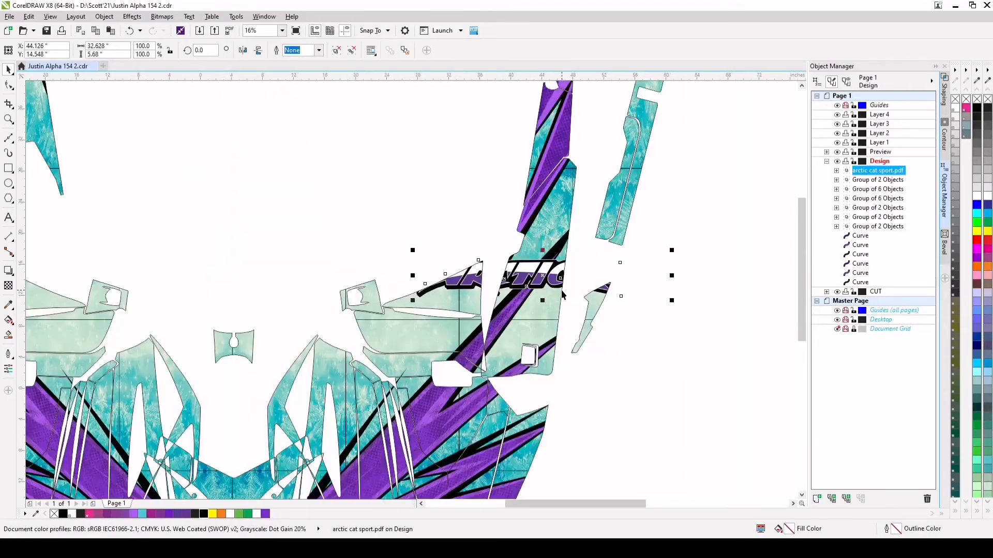
click(544, 279)
drag(412, 301, 554, 374)
scroll(542, 297, down, 2)
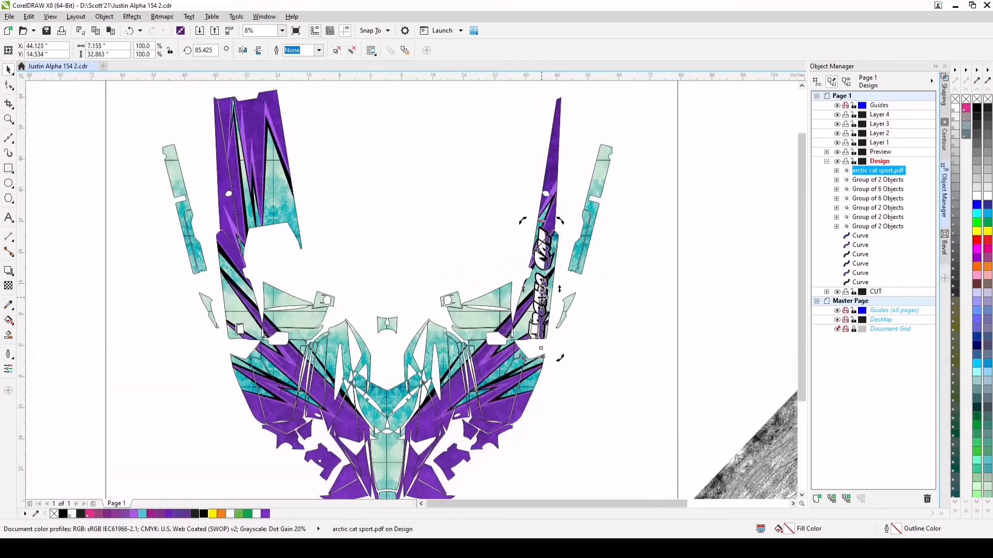
drag(542, 297, 543, 276)
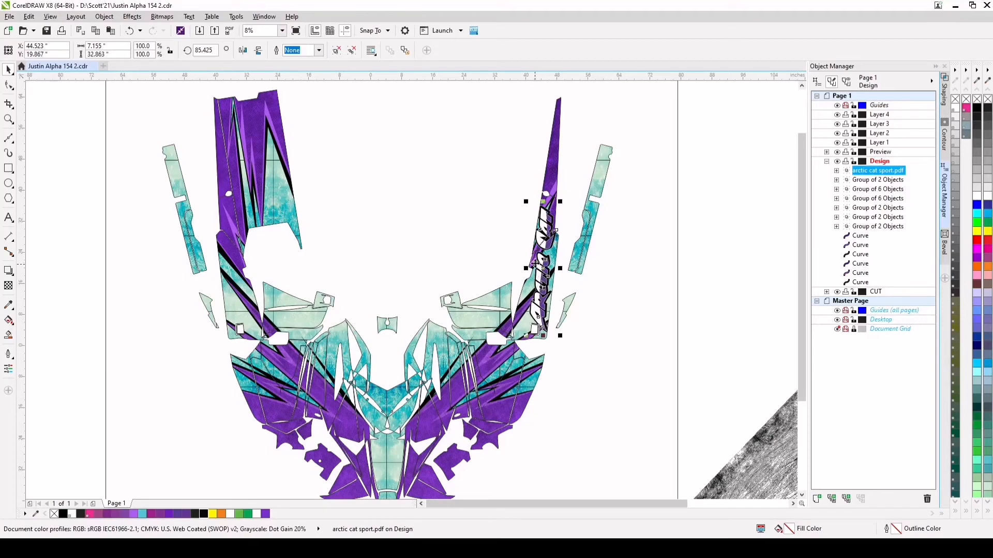
click(544, 231)
drag(545, 232, 546, 227)
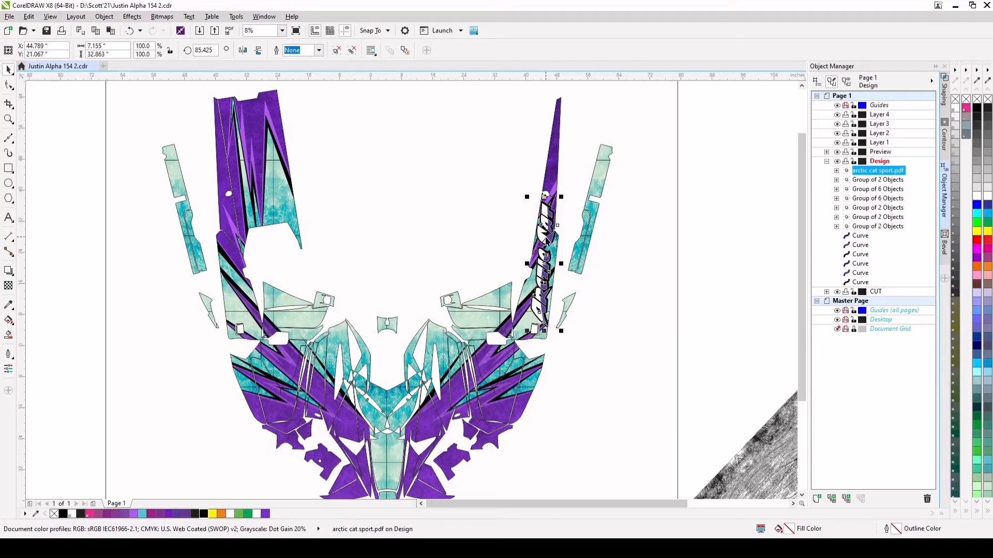
click(709, 273)
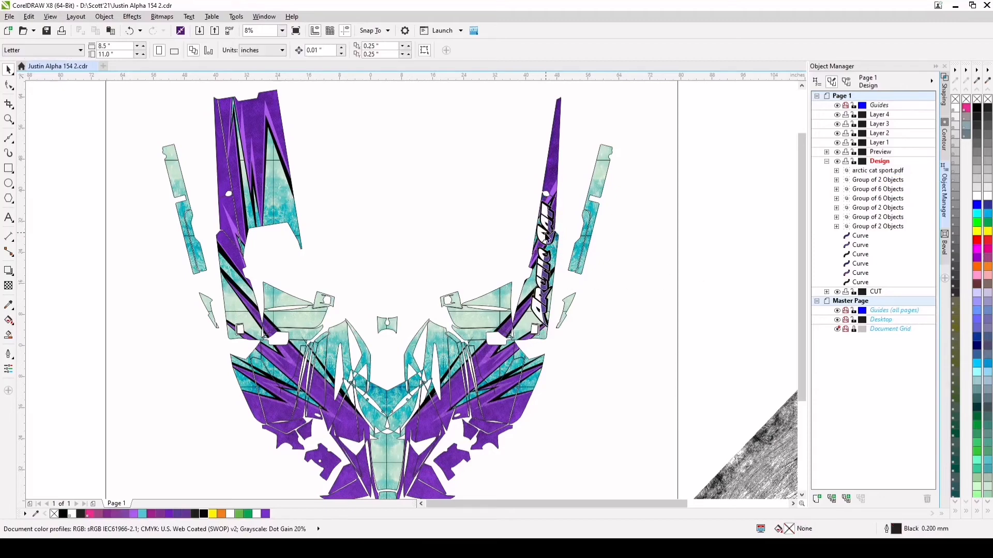
Duplicate the right side panel's Arctic Cat logo and move the copy onto the matching left side panel
click(546, 236)
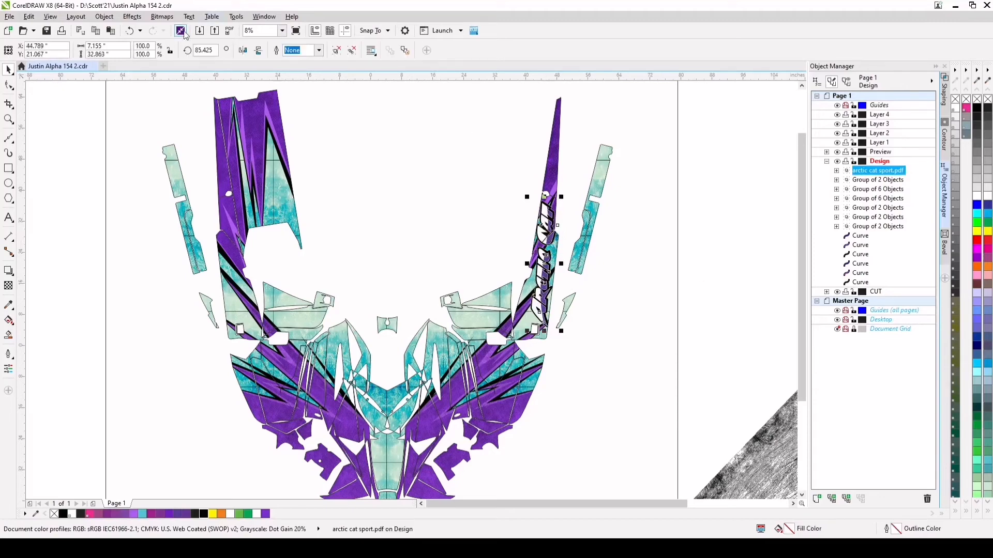
key(ctrl+d)
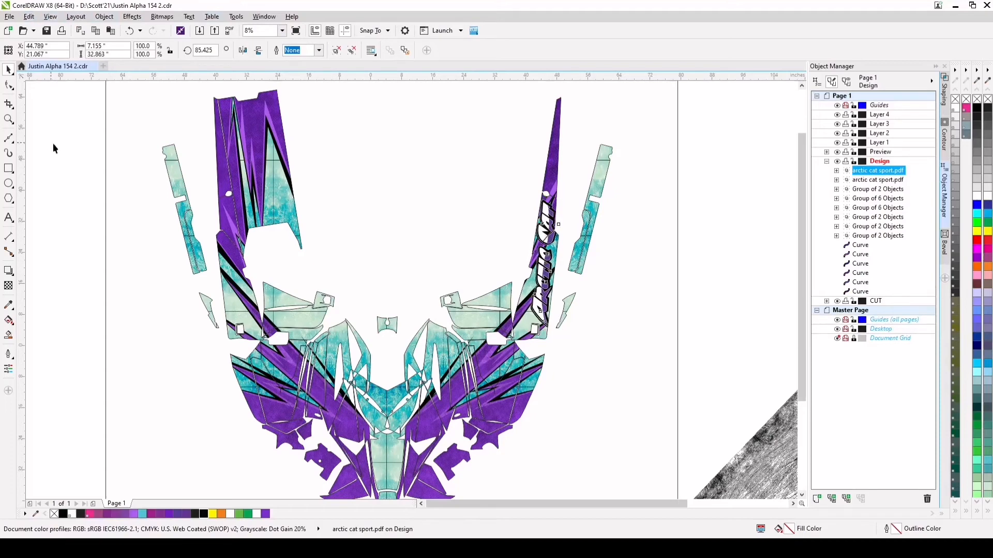
drag(546, 264, 233, 258)
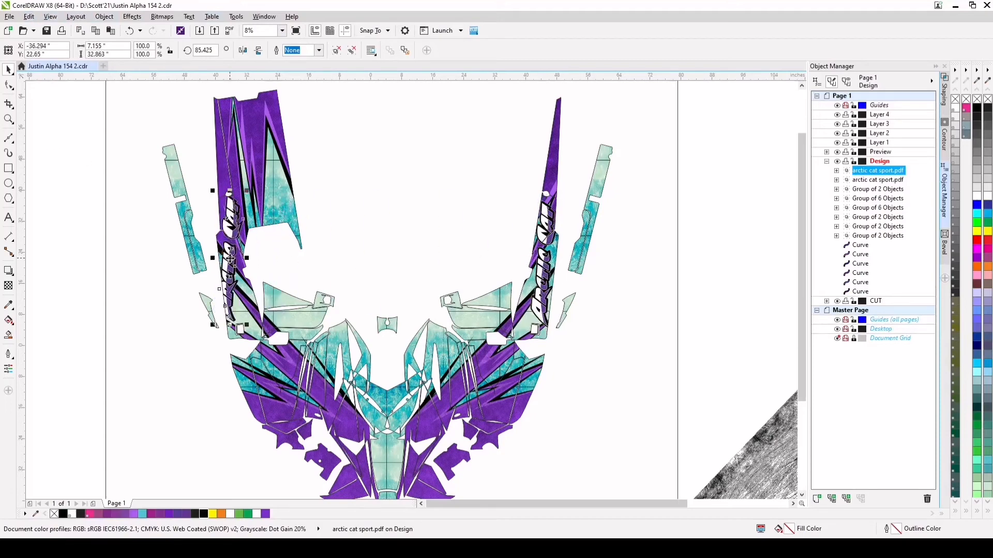
Rotate the left logo copy to about 273.4° so it reads downward, and fit it between the side panel's two cutouts
click(233, 259)
drag(250, 189, 224, 309)
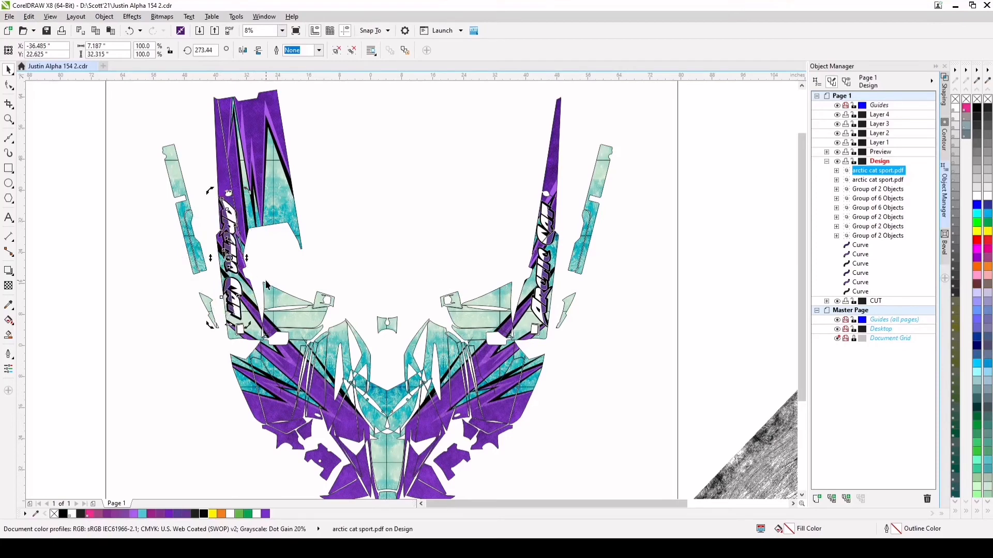
scroll(233, 265, up, 2)
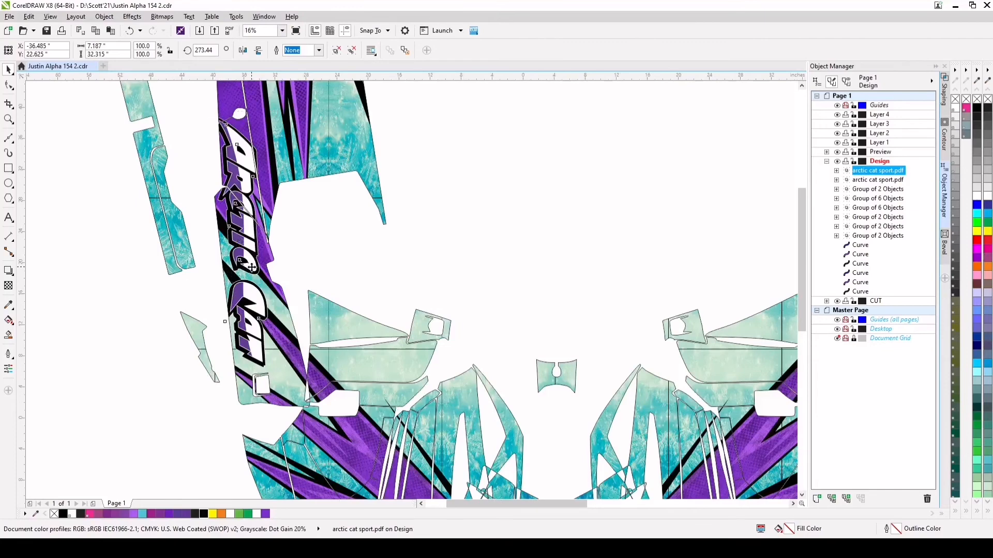
drag(251, 266, 256, 279)
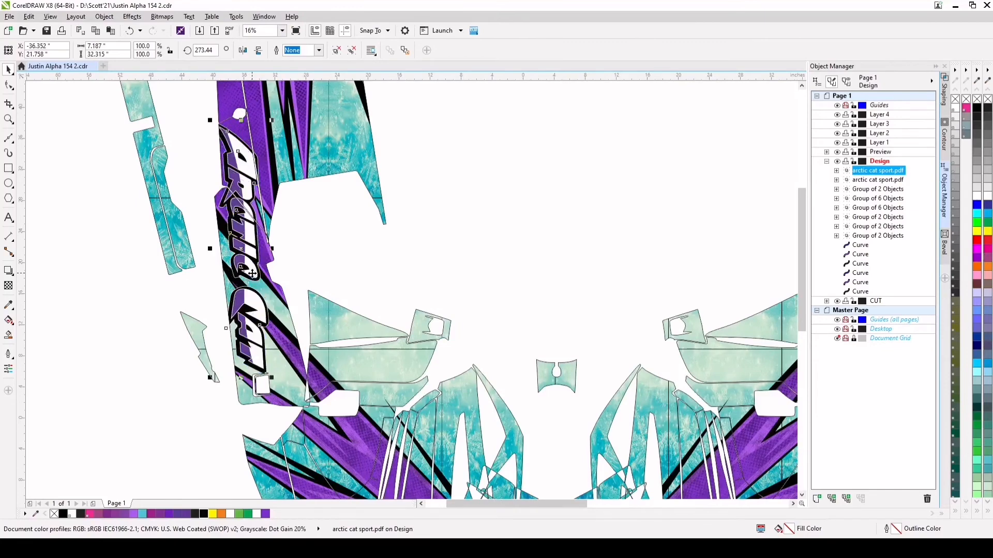
scroll(259, 275, down, 4)
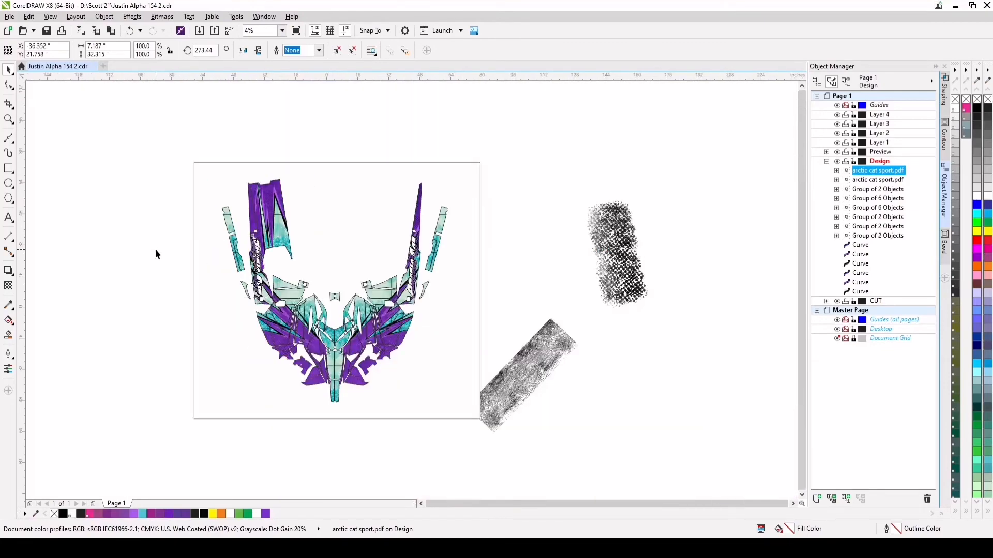
click(156, 251)
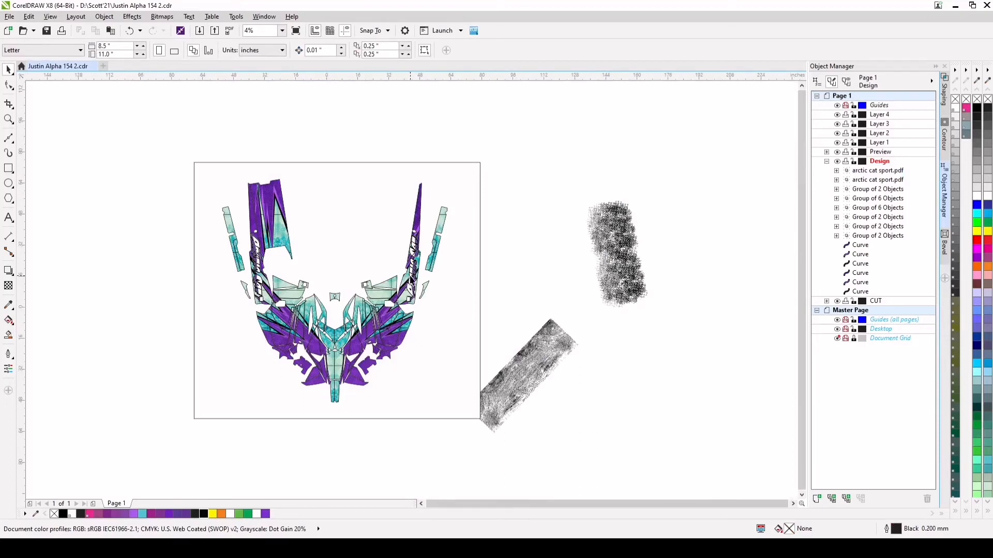
Duplicate the right side panel's Arctic Cat logo again and move the copy onto the centre hood panel
click(412, 277)
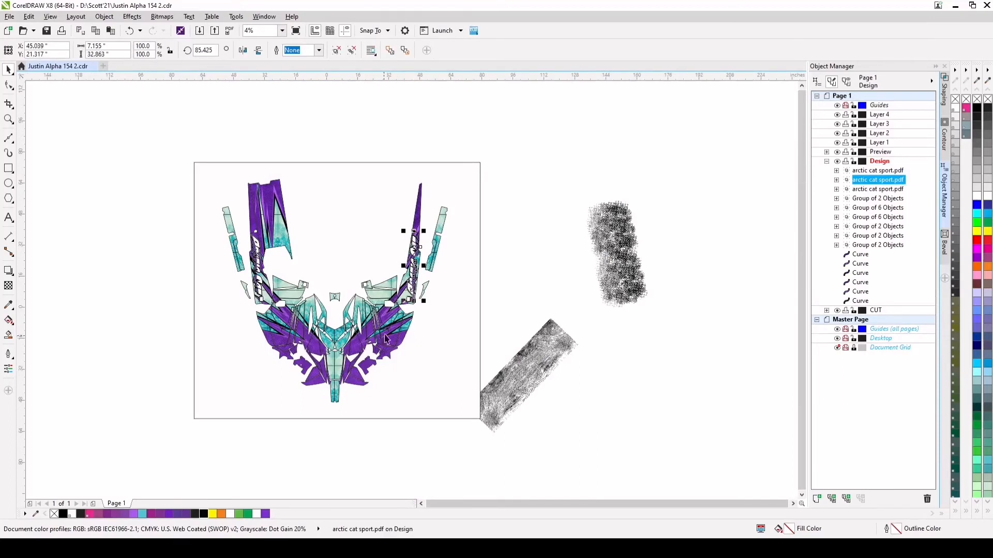
key(ctrl+d)
drag(414, 267, 323, 357)
scroll(322, 358, up, 2)
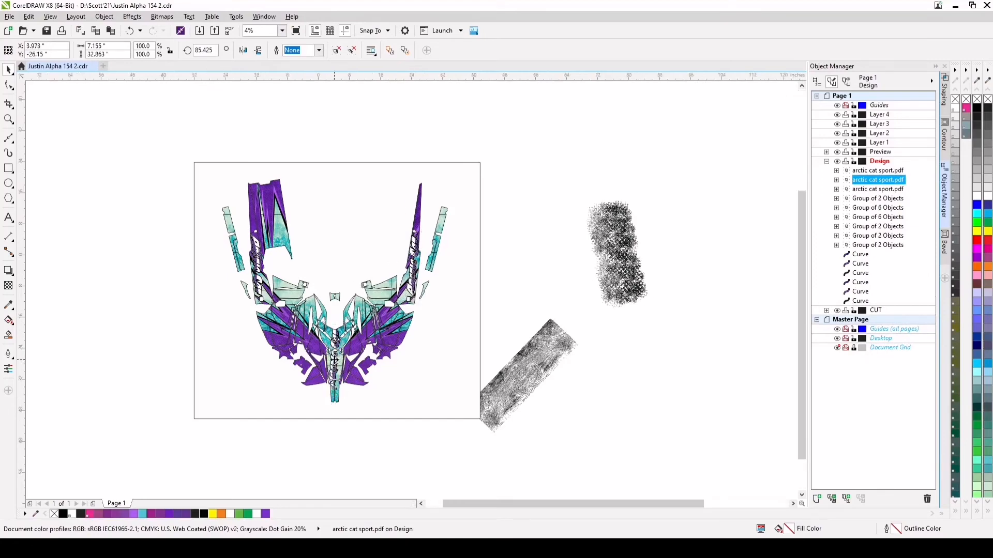
Set the rotation angle of the centre hood logo to 0° so it lies horizontally
click(205, 50)
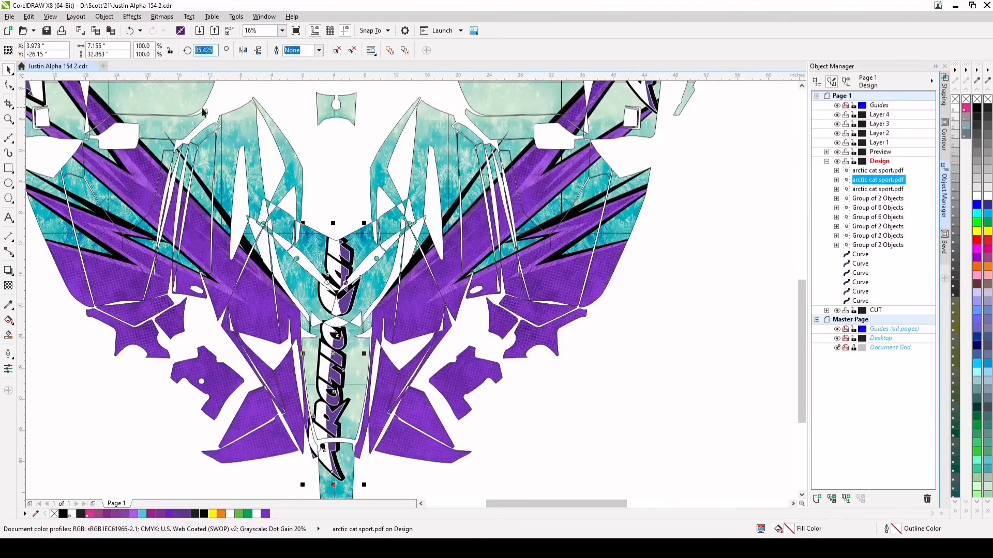
text(0)
key(Return)
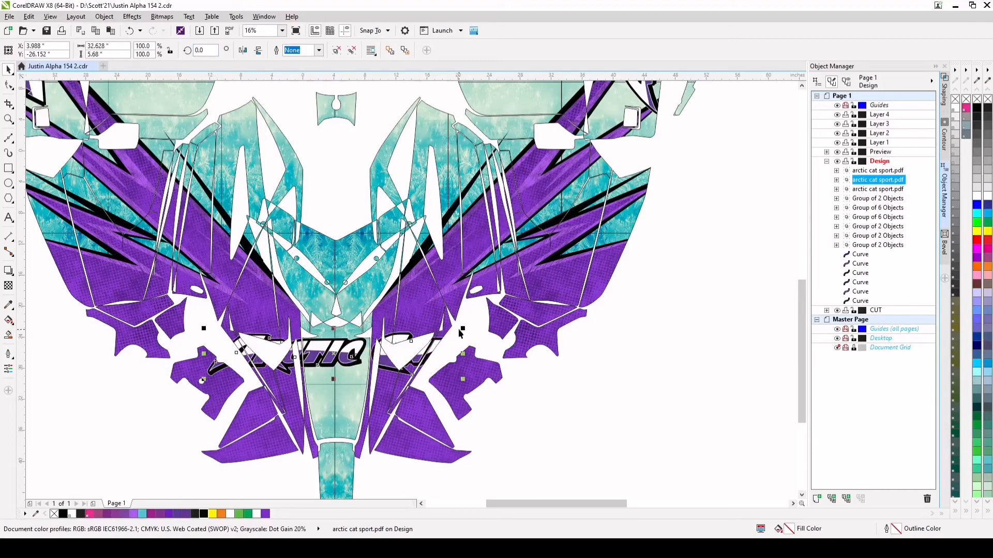
Scale the centre hood's Arctic Cat logo down to about 7.7 in wide, at the upper edge of the long centre panel
drag(460, 334, 332, 302)
scroll(336, 358, up, 2)
scroll(336, 358, up, 3)
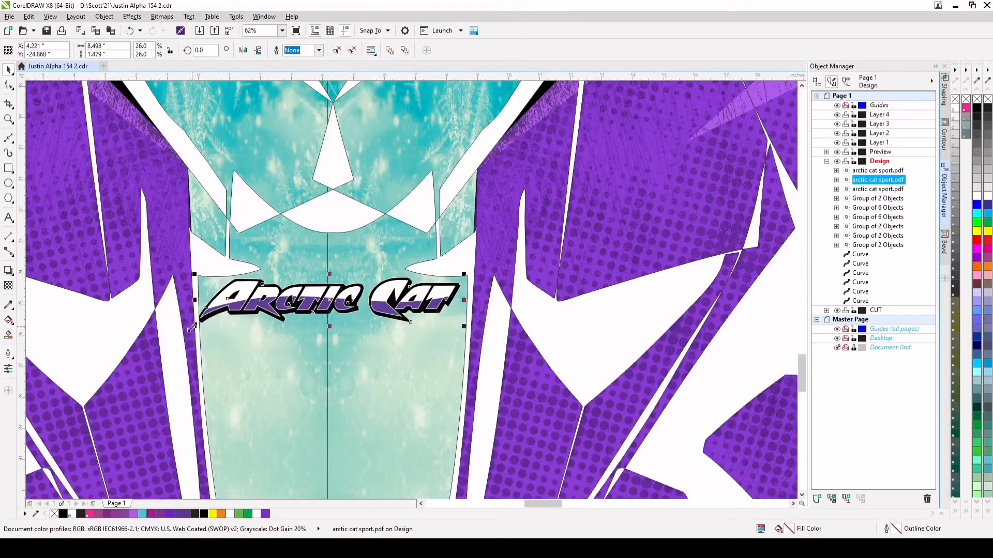
drag(192, 327, 217, 322)
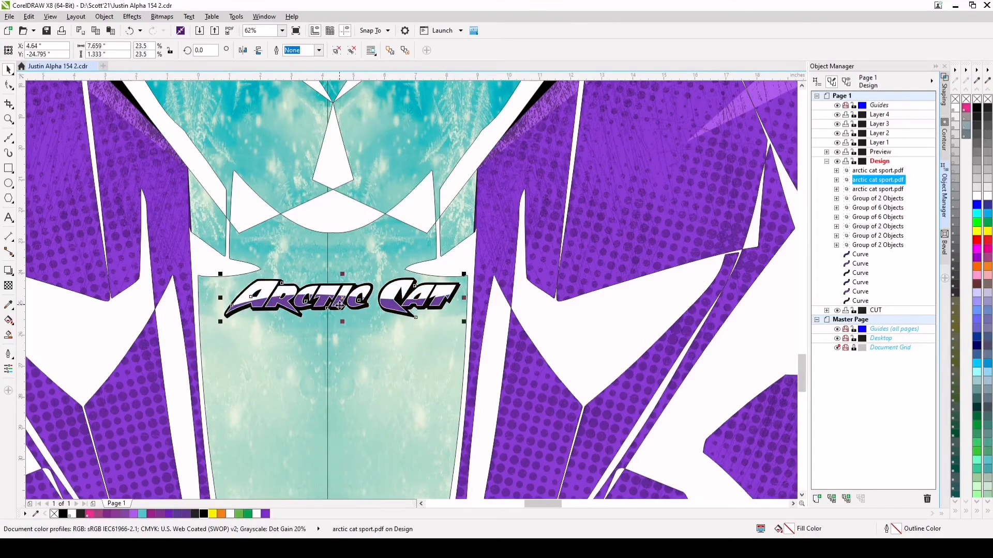
Shrink the centre hood logo to about 4.6 in wide and place it between the two pointed notches above the long centre panel
scroll(343, 325, down, 3)
scroll(344, 324, up, 3)
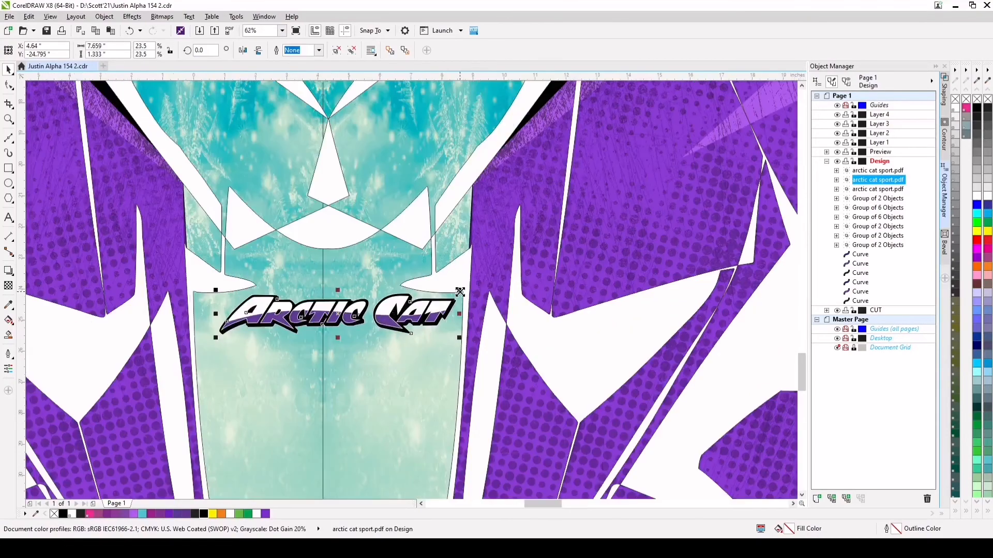
drag(460, 291, 420, 298)
drag(368, 316, 352, 291)
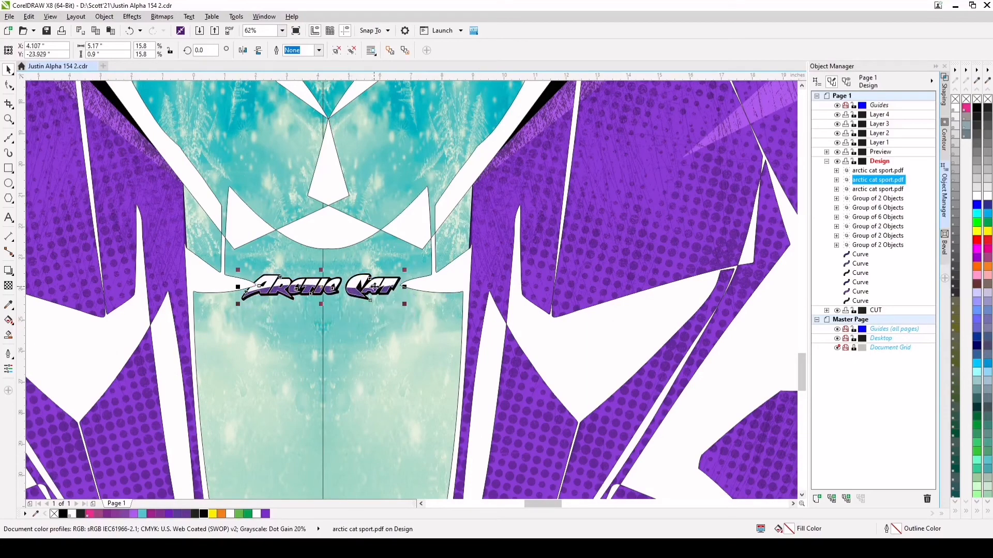
drag(404, 270, 356, 291)
scroll(356, 292, down, 4)
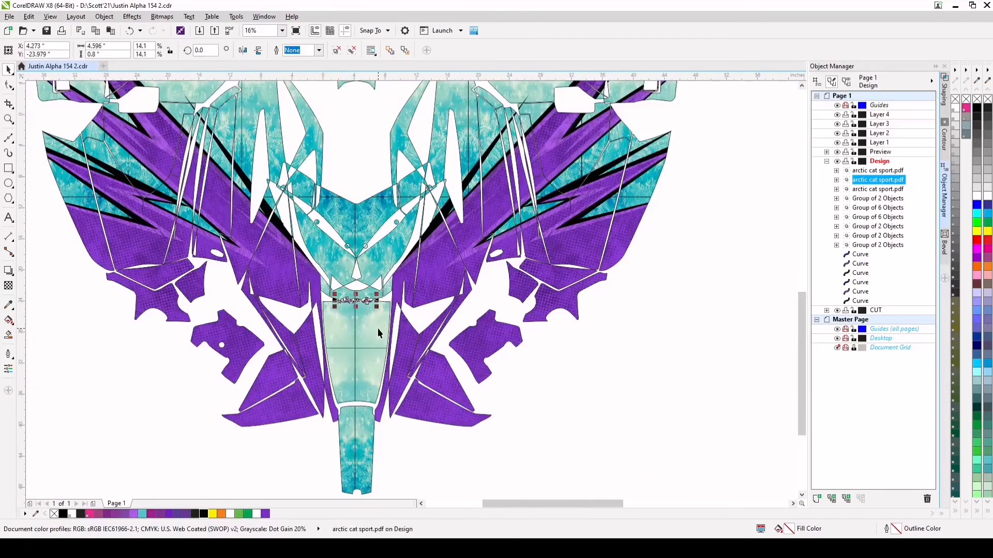
Fine-tune the centre hood logo's rotation to about 359.7° and deselect it
scroll(357, 302, up, 6)
click(386, 292)
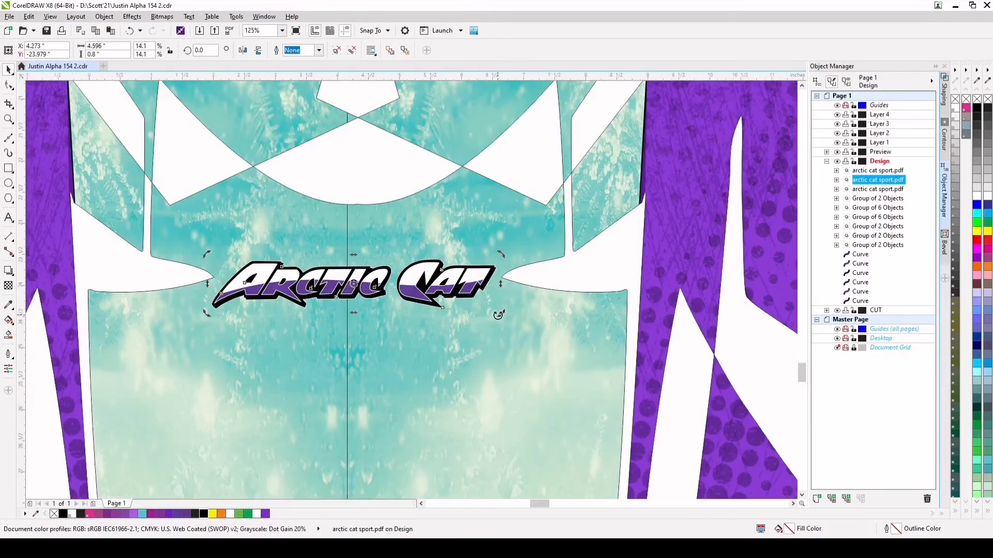
drag(498, 314, 501, 315)
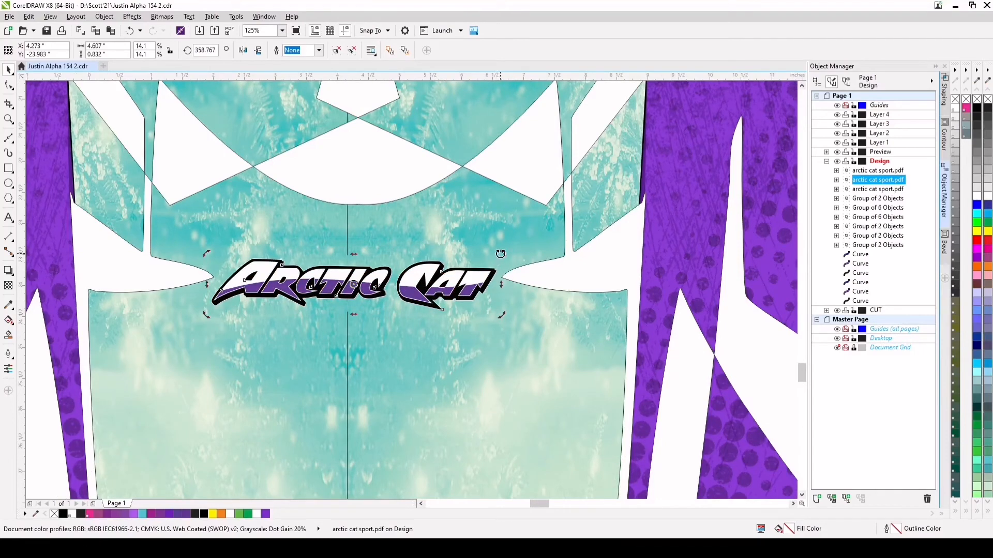
drag(500, 255, 501, 253)
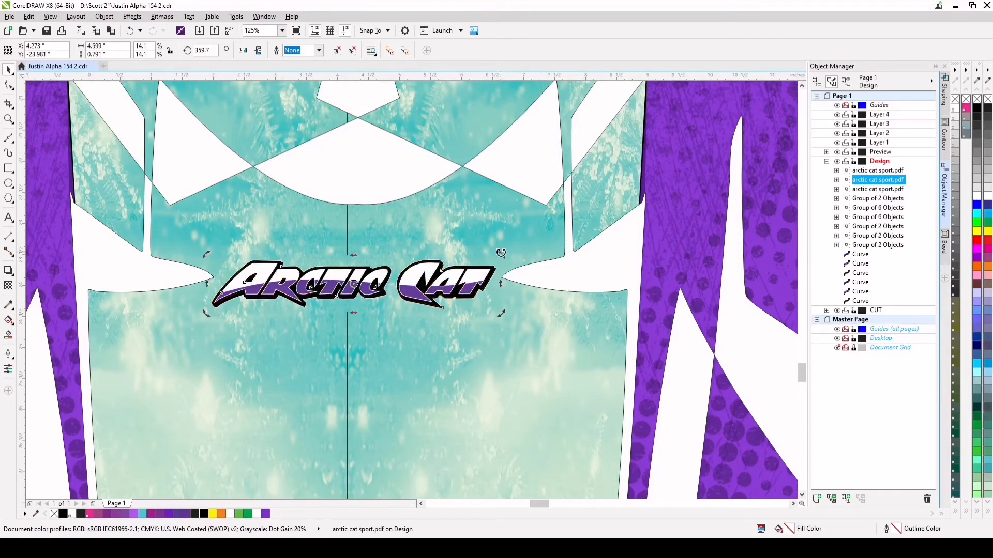
scroll(440, 299, down, 3)
scroll(466, 355, down, 1)
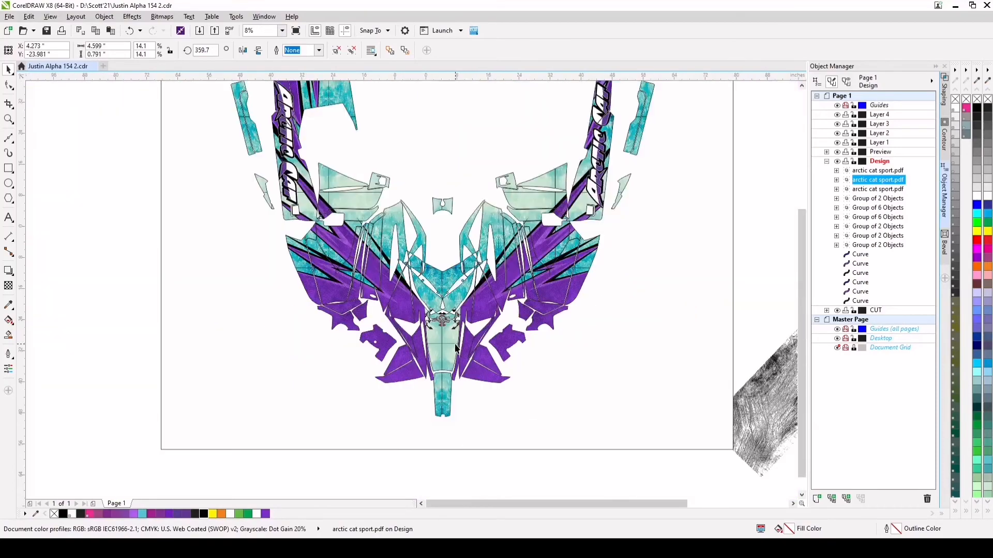
click(505, 472)
Import alpha logo.pdf and place it in the empty area to the right of the page
scroll(455, 382, up, 1)
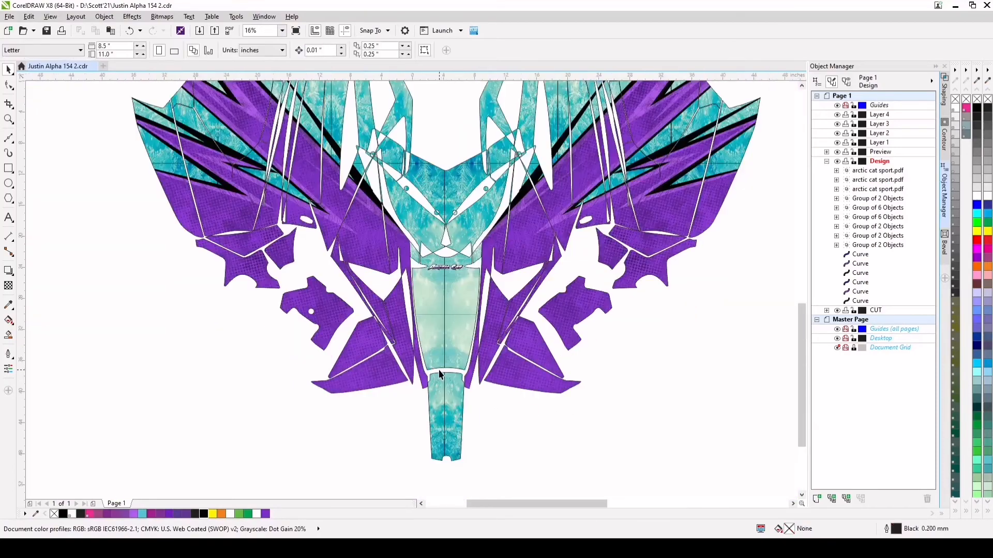
scroll(441, 346, down, 1)
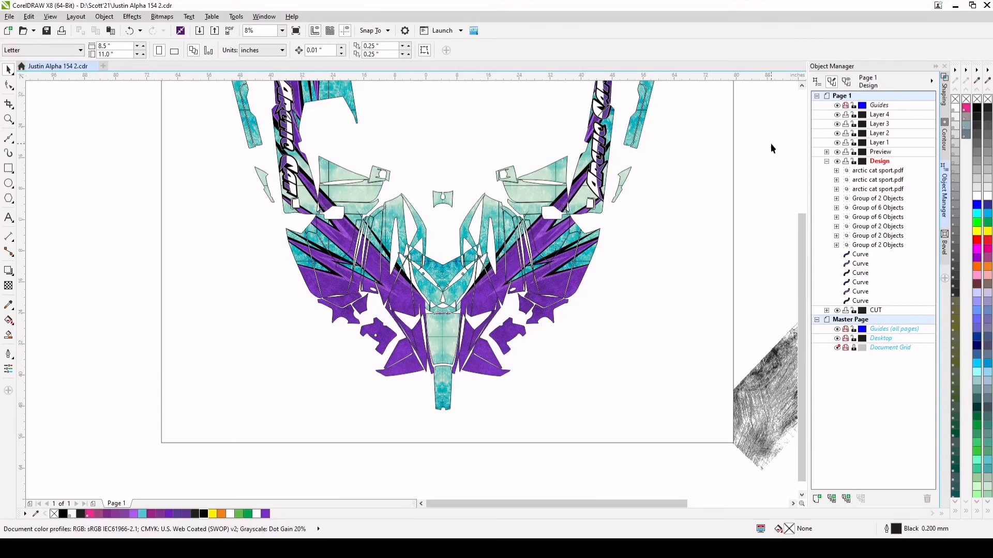
click(802, 85)
click(801, 86)
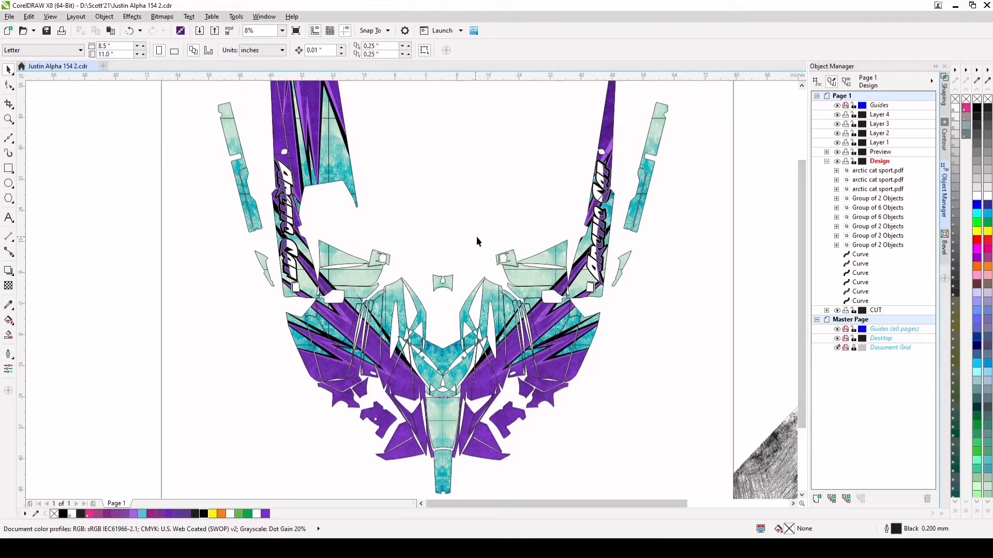
scroll(481, 237, down, 1)
scroll(481, 237, up, 1)
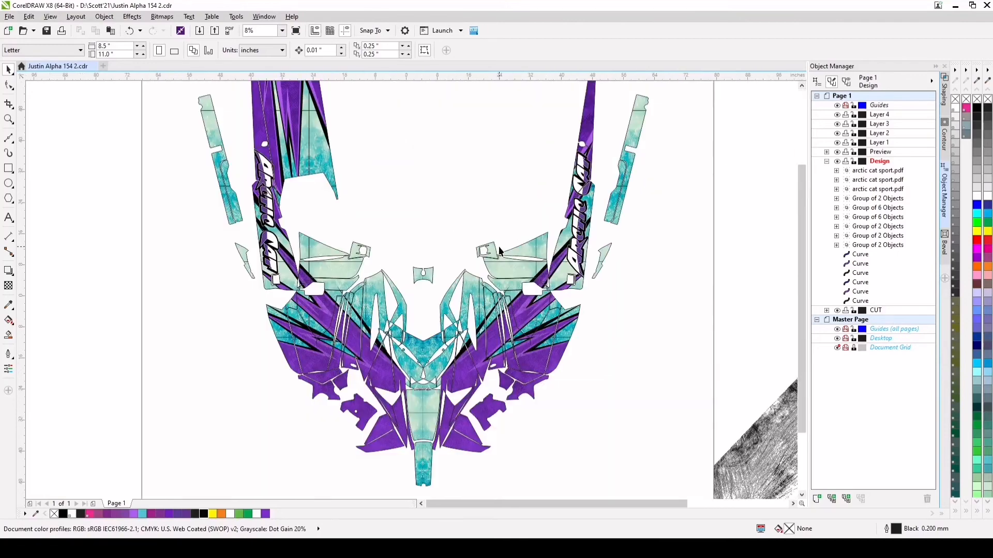
click(12, 17)
click(39, 185)
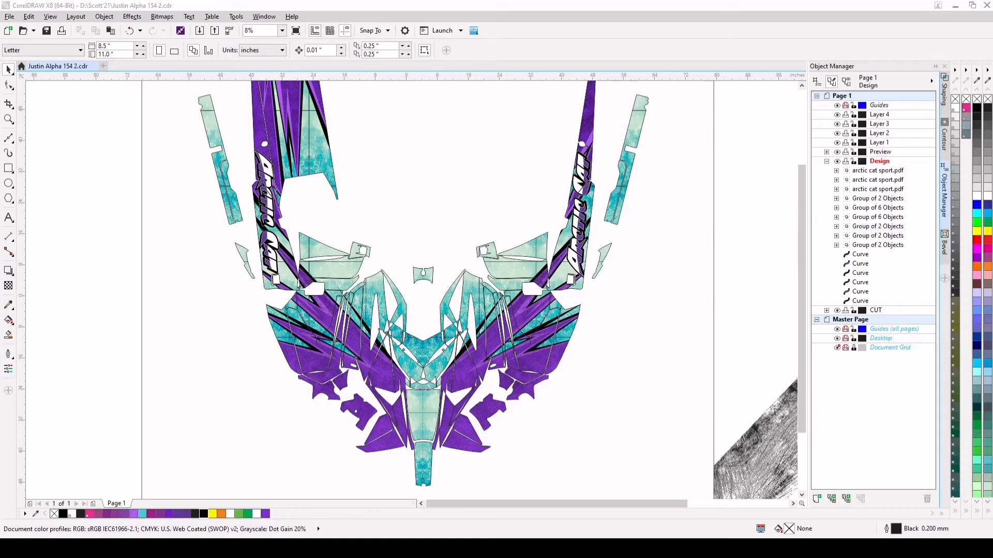
click(789, 381)
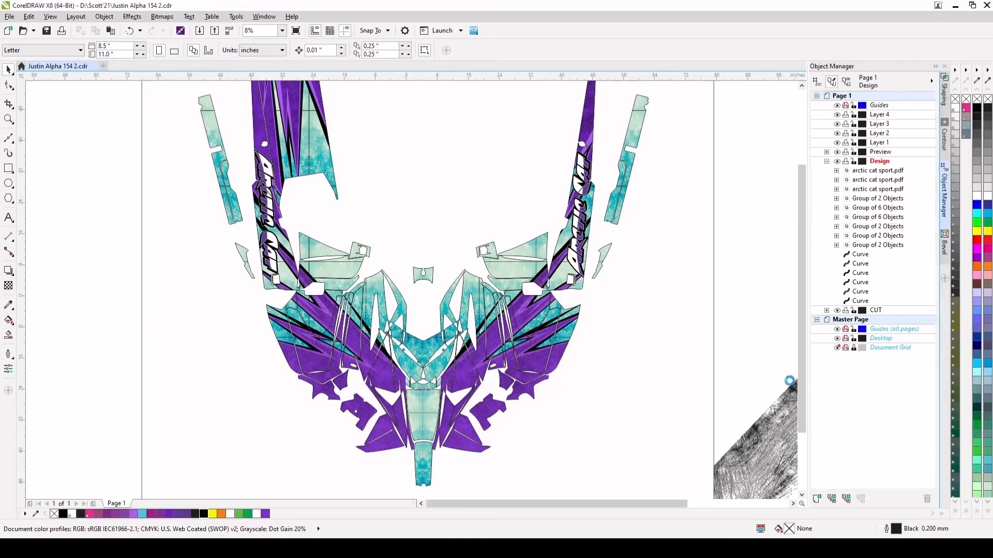
click(552, 321)
click(739, 253)
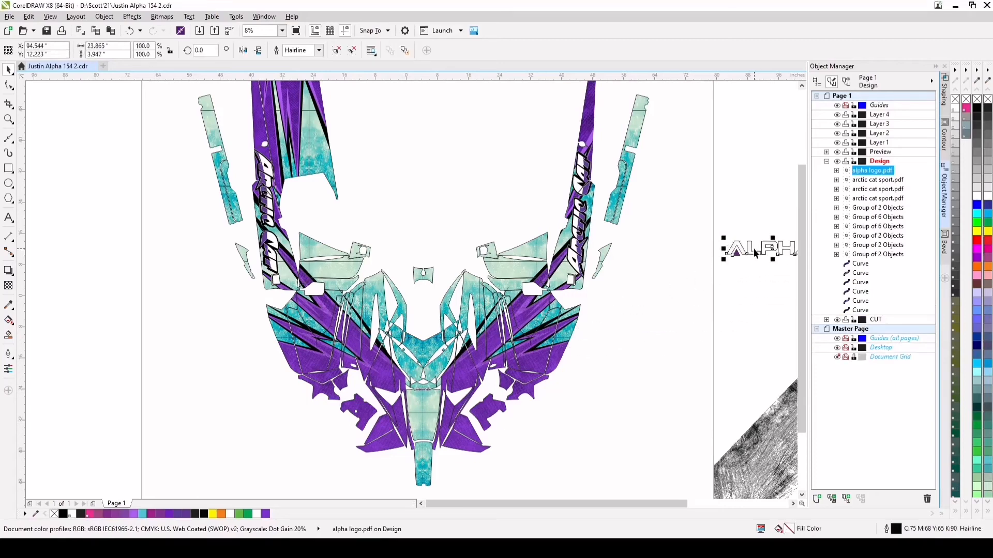
Move the Alpha logo onto the wide upper-left panel and rotate it to about 96° along the panel's inner edge
drag(754, 253, 320, 127)
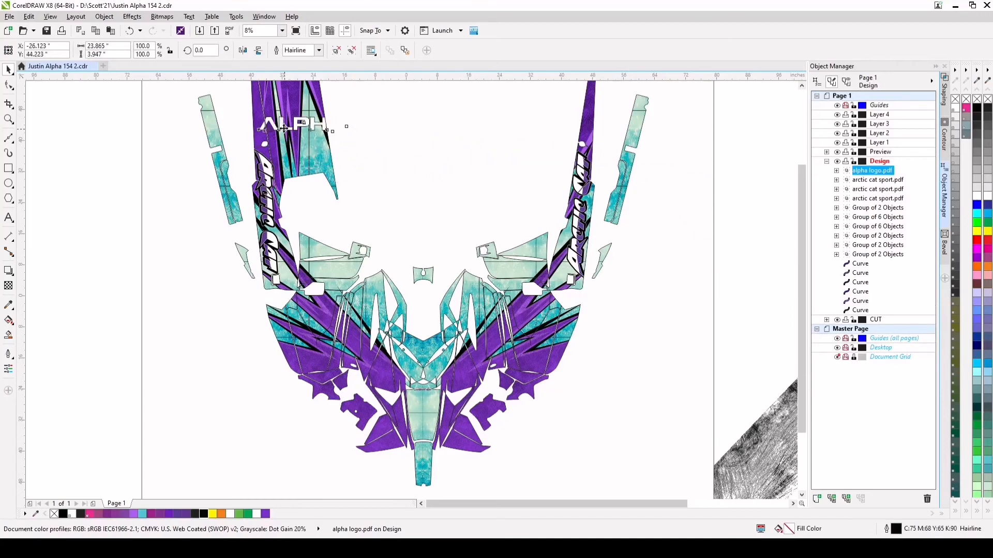
scroll(313, 128, down, 2)
scroll(269, 101, up, 4)
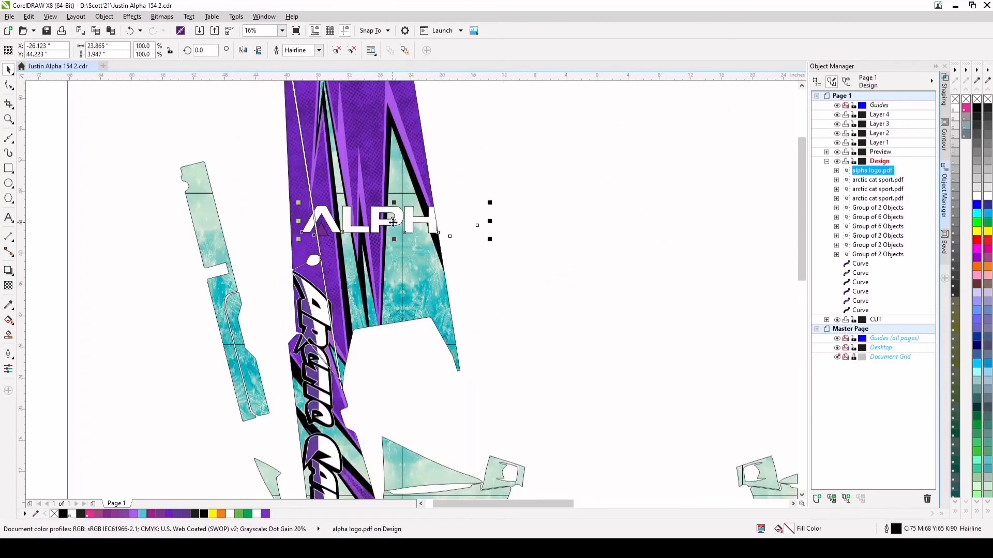
click(488, 226)
drag(490, 201, 367, 124)
drag(391, 204, 417, 206)
click(418, 201)
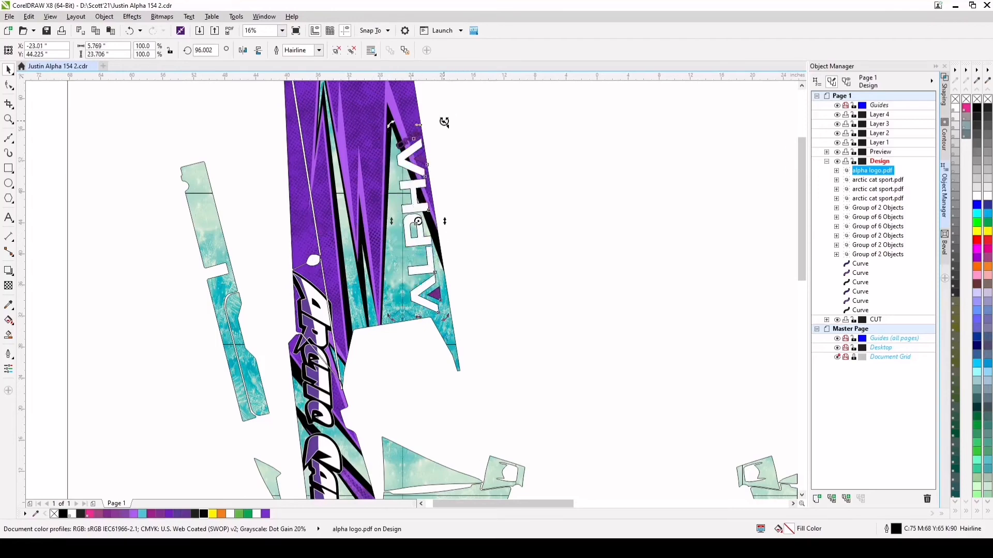
Adjust the Alpha logo's rotation to about 99.6° and position it over the teal area of the wide upper-left panel
drag(445, 124, 439, 121)
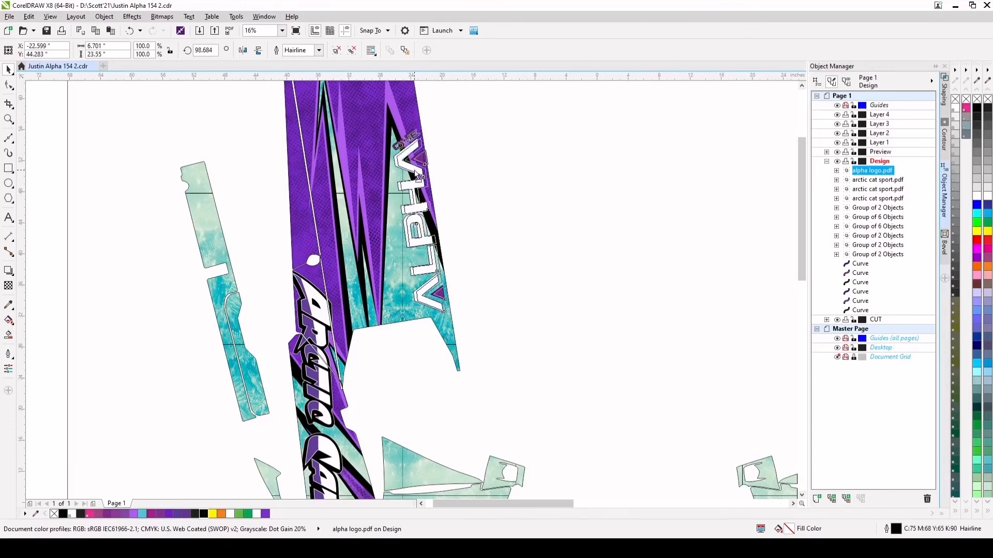
drag(417, 175, 414, 168)
scroll(439, 303, up, 1)
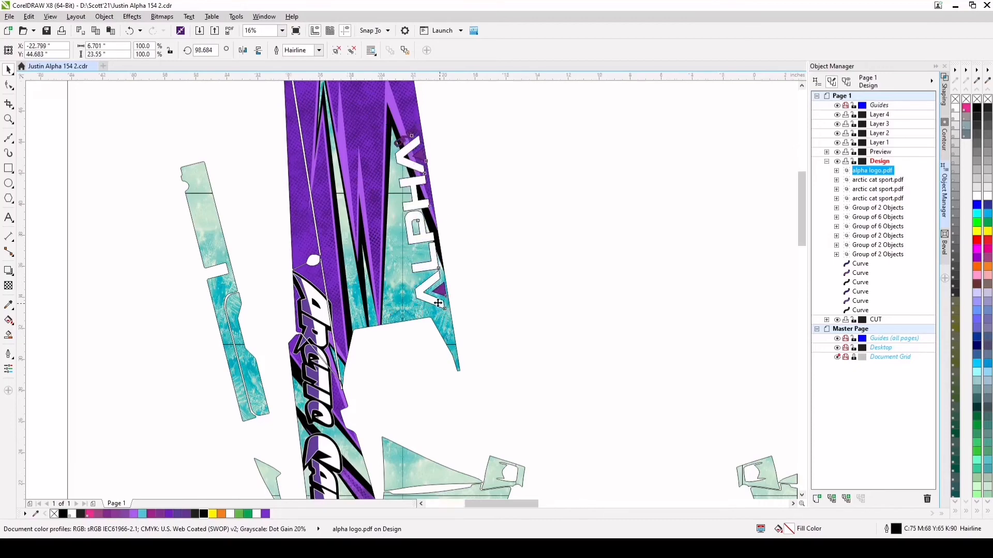
click(444, 284)
drag(458, 317, 459, 312)
scroll(459, 313, down, 1)
drag(431, 227, 425, 244)
scroll(425, 244, down, 1)
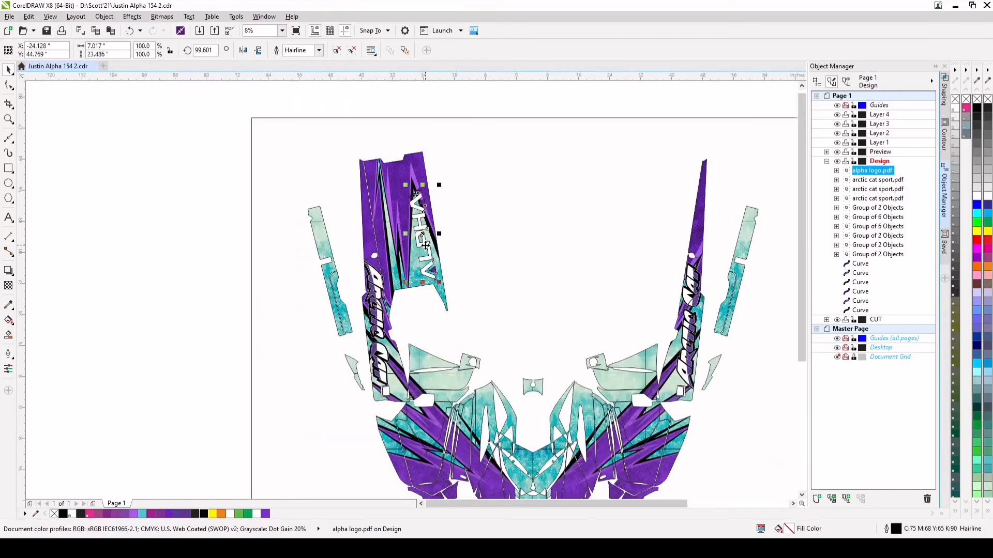
click(269, 250)
Remove the outline from the Alpha logo on the wide upper-left panel
scroll(414, 200, up, 3)
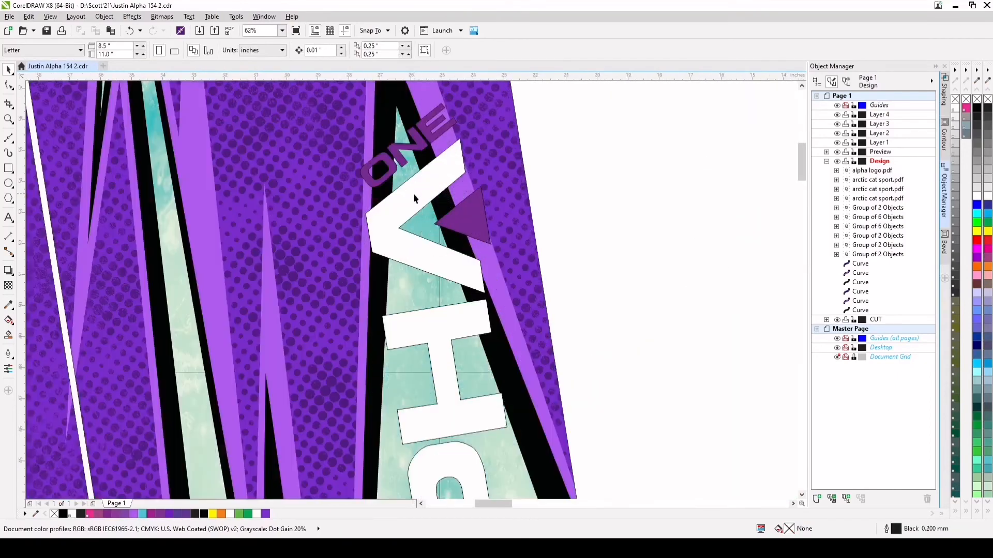
scroll(398, 165, down, 2)
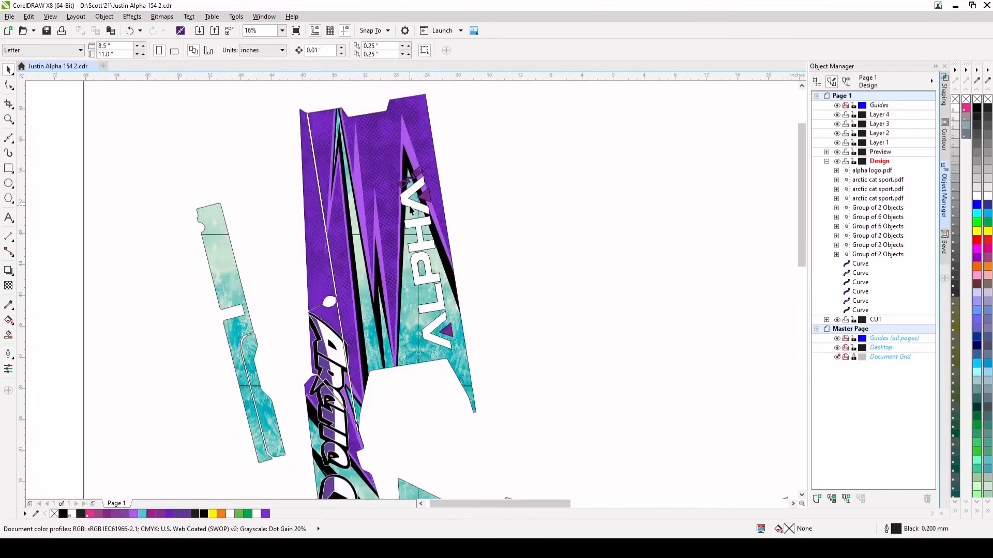
click(416, 207)
right_click(965, 100)
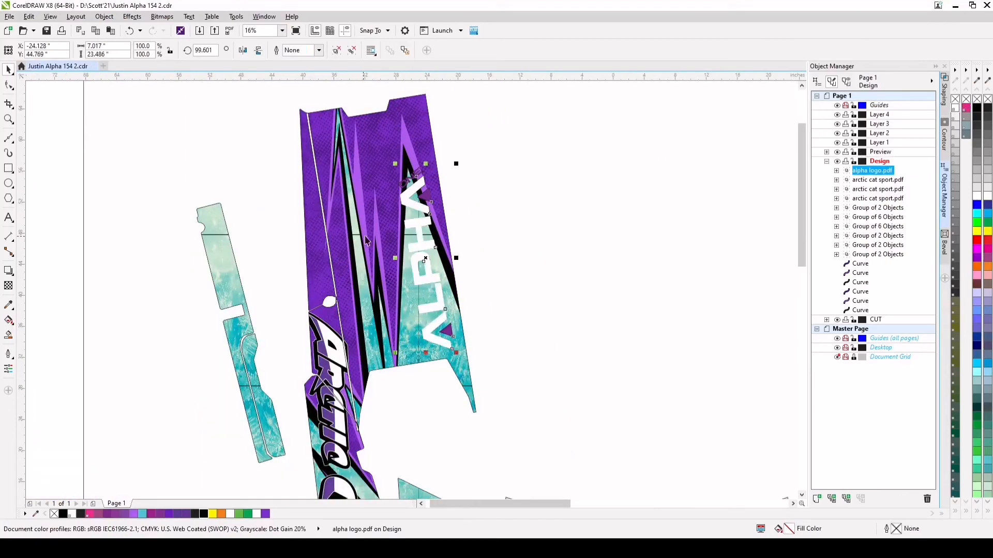
Duplicate the Alpha logo and move the copy onto the narrow outer strip on the left
scroll(442, 250, down, 1)
key(ctrl+c)
key(ctrl+v)
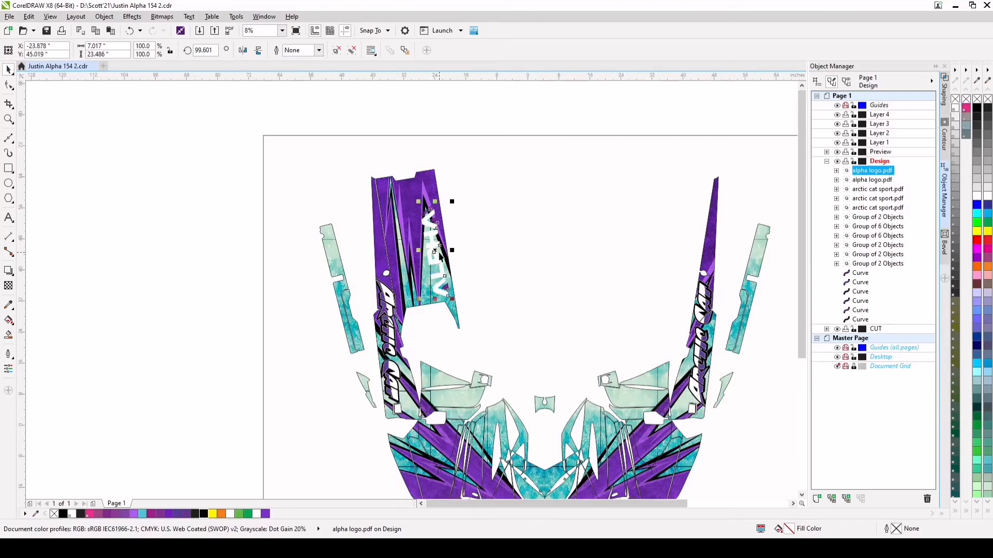
drag(442, 272, 336, 260)
scroll(335, 260, up, 1)
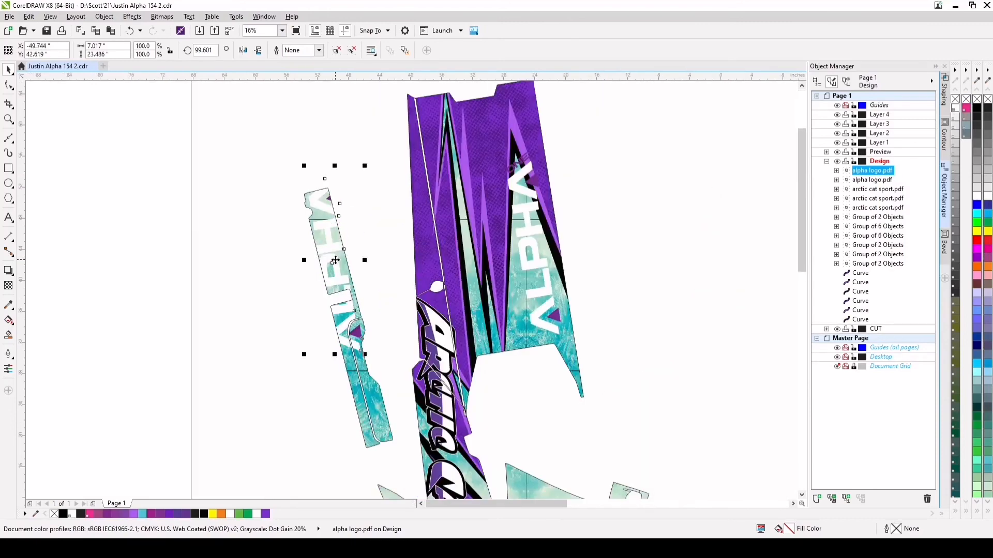
Scale the Alpha copy to 33%, rotate it to about 285.1° to follow the strip, and fill it with purple #7A2DCB
drag(366, 165, 329, 295)
click(335, 260)
drag(331, 254, 337, 239)
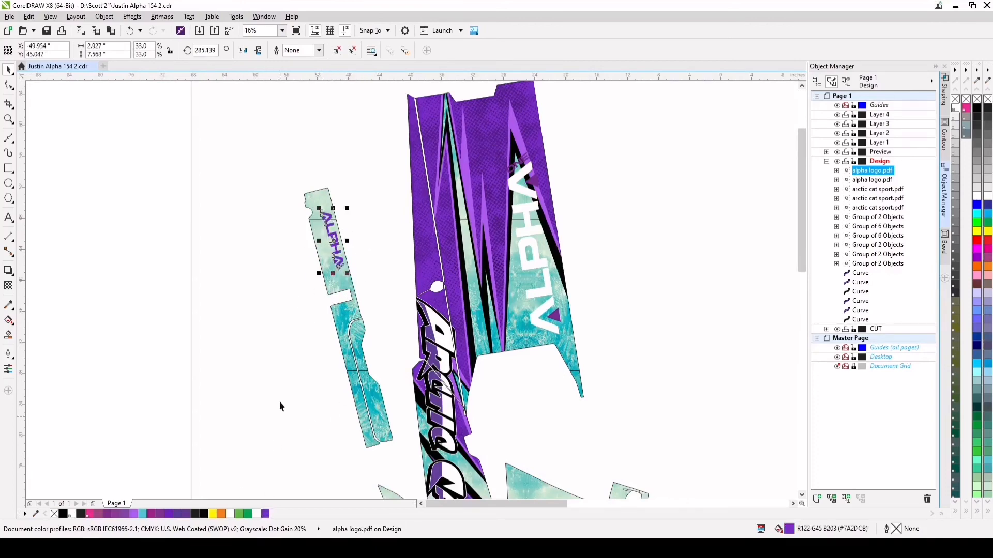
Enlarge the purple Alpha logo to about 44.4% and centre it in the upper section of the narrow left strip
scroll(342, 218, up, 4)
drag(332, 250, 343, 199)
scroll(343, 200, down, 2)
drag(286, 349, 274, 370)
scroll(323, 320, up, 2)
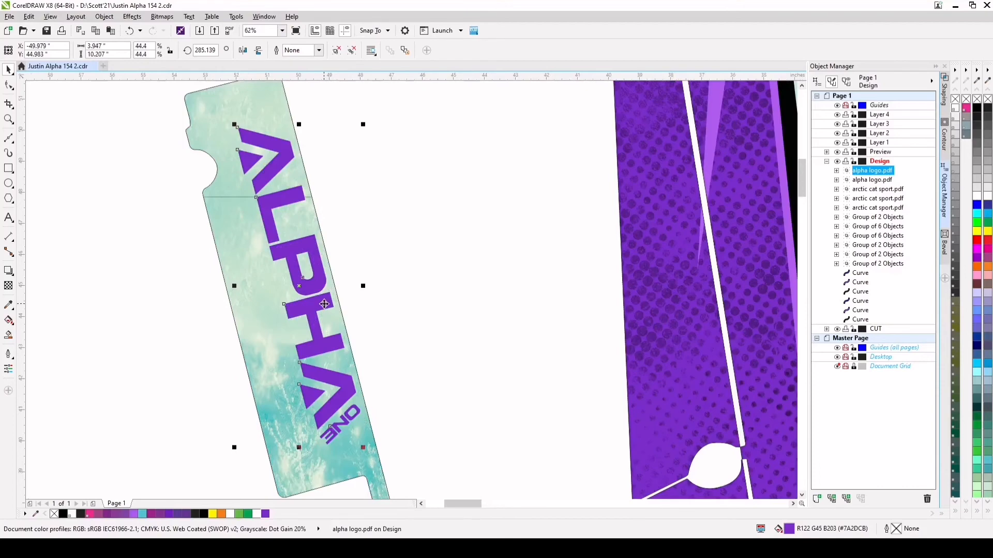
drag(324, 303, 321, 309)
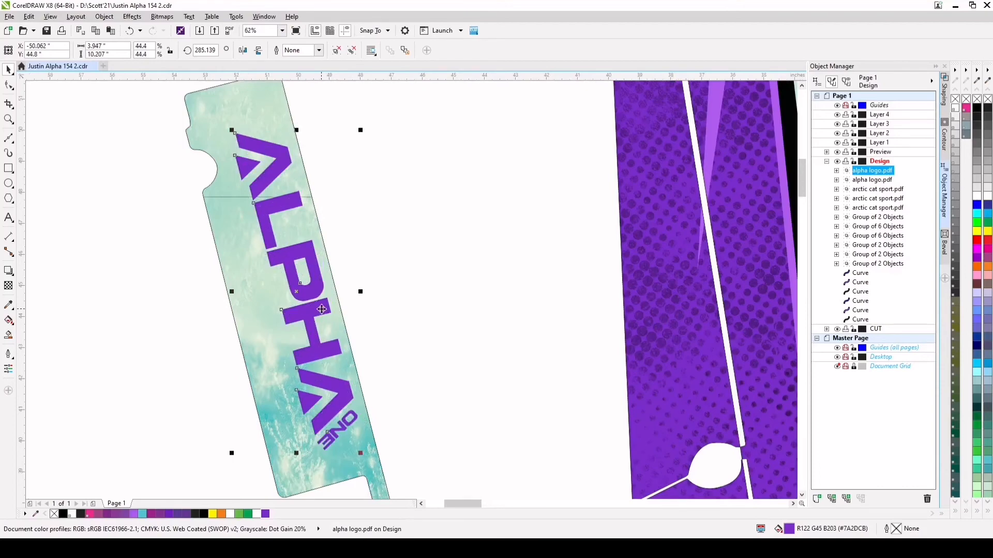
scroll(321, 309, down, 4)
scroll(374, 331, down, 2)
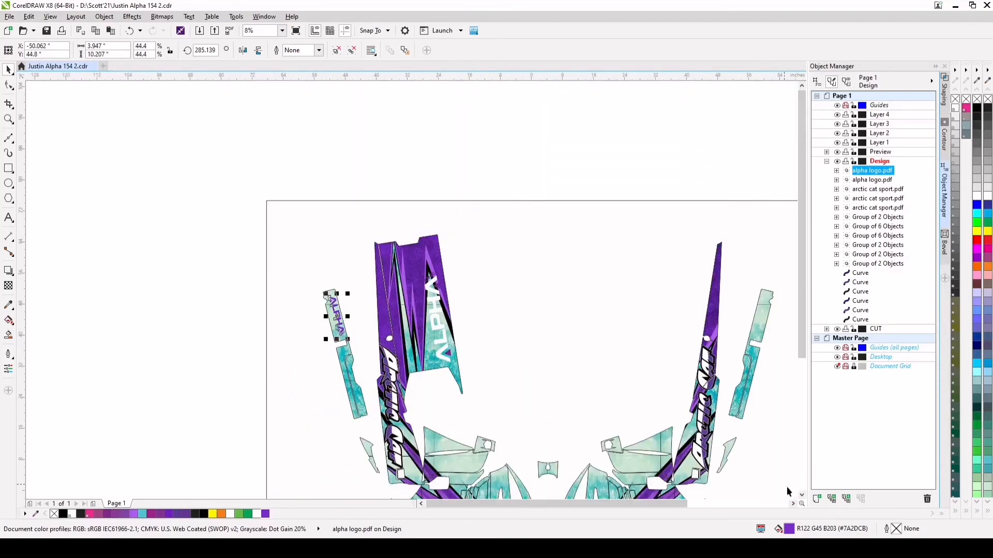
click(791, 504)
key(ctrl+v)
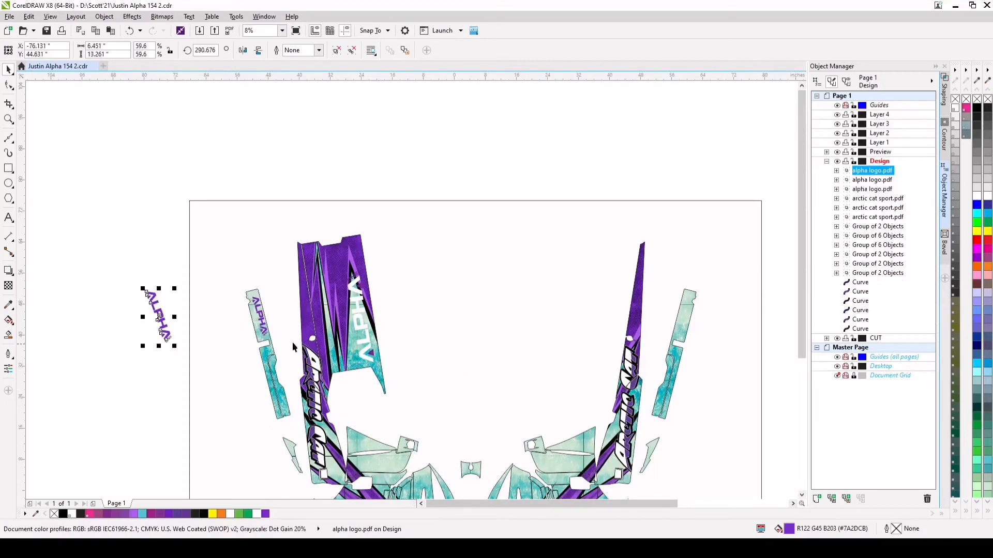
key(Delete)
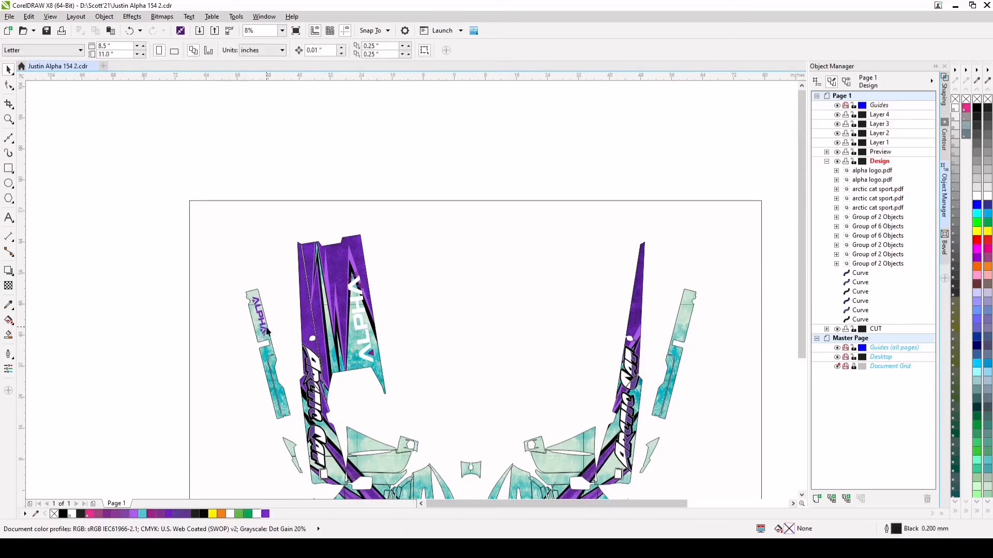
Duplicate the purple Alpha logo from the narrow left strip and move the copy onto the matching right strip
click(257, 317)
key(ctrl+c)
key(ctrl+v)
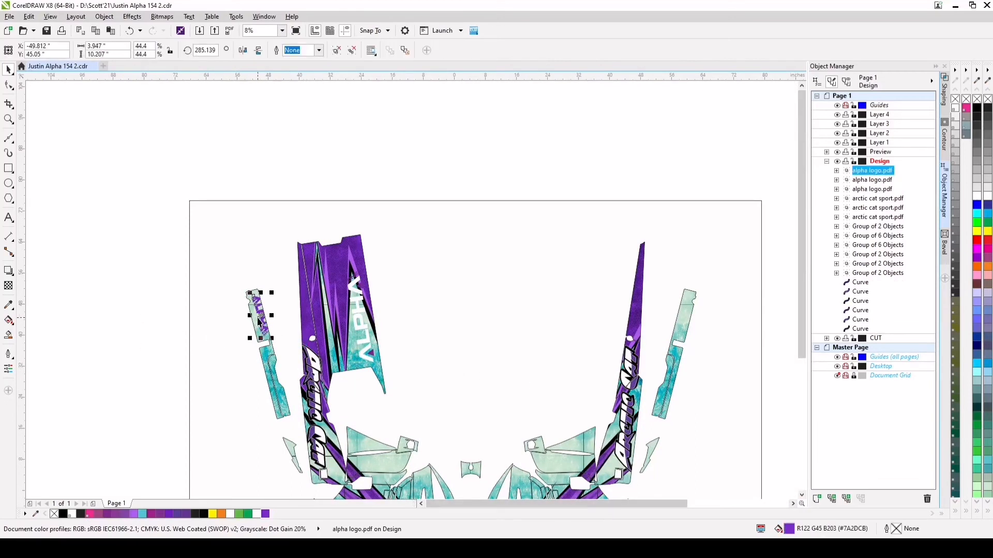
drag(258, 320, 682, 320)
scroll(682, 321, up, 4)
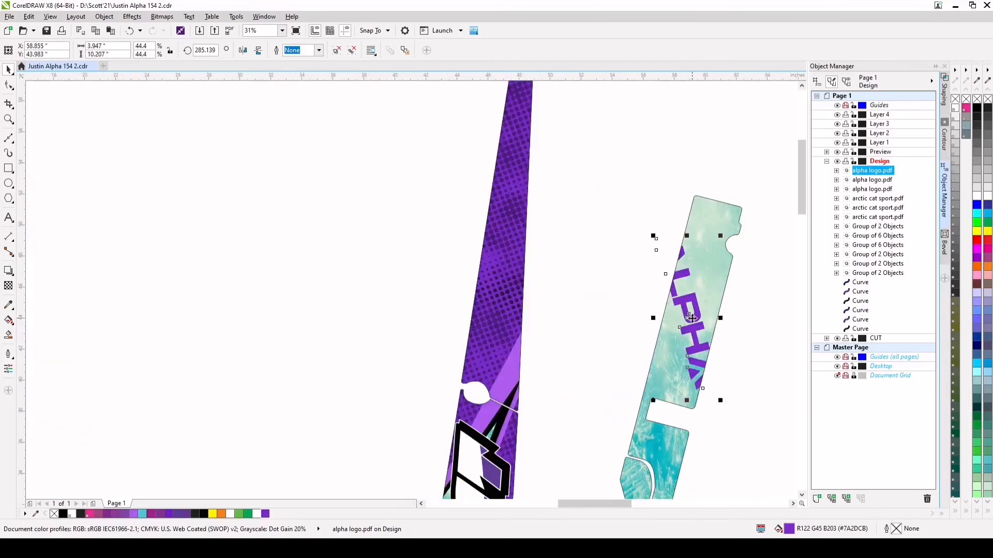
Rotate the purple Alpha copy on the narrow right strip to about 75.7° and centre it in the strip's upper section
click(692, 318)
drag(650, 236, 679, 329)
click(680, 330)
scroll(680, 329, up, 2)
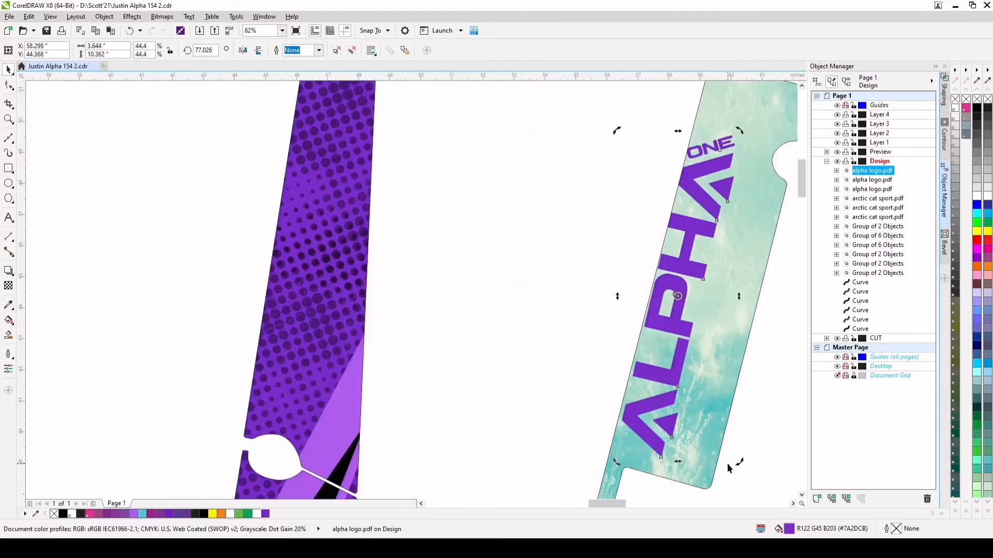
drag(738, 463, 737, 467)
drag(668, 383, 680, 375)
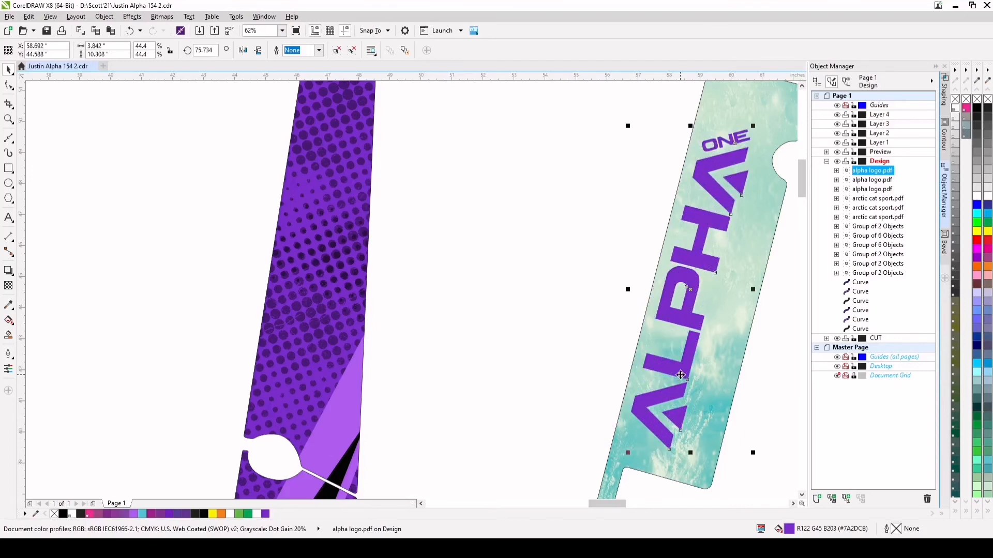
scroll(681, 375, down, 6)
click(487, 228)
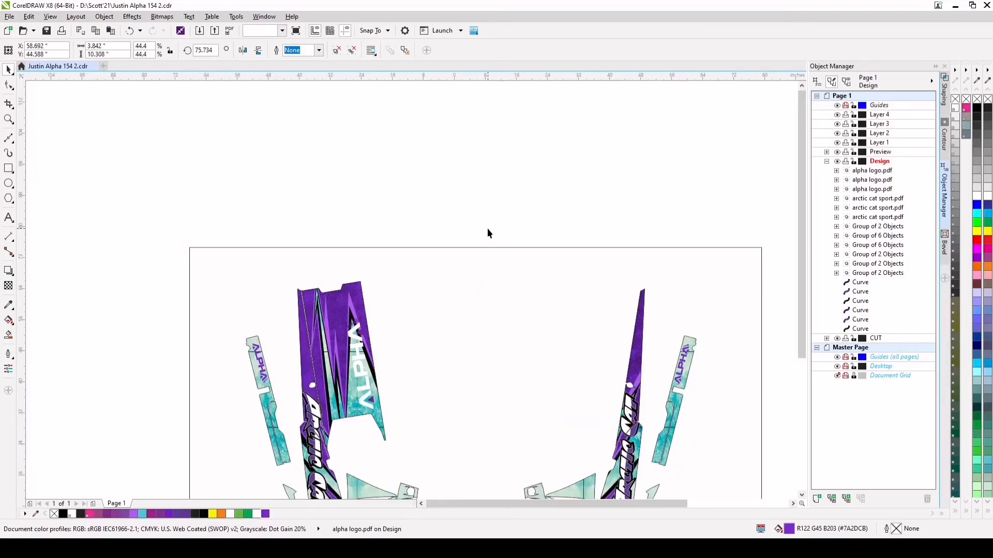
Add the artistic text "Alpha" in the empty area beside the page, left of the wrap design
scroll(550, 310, down, 2)
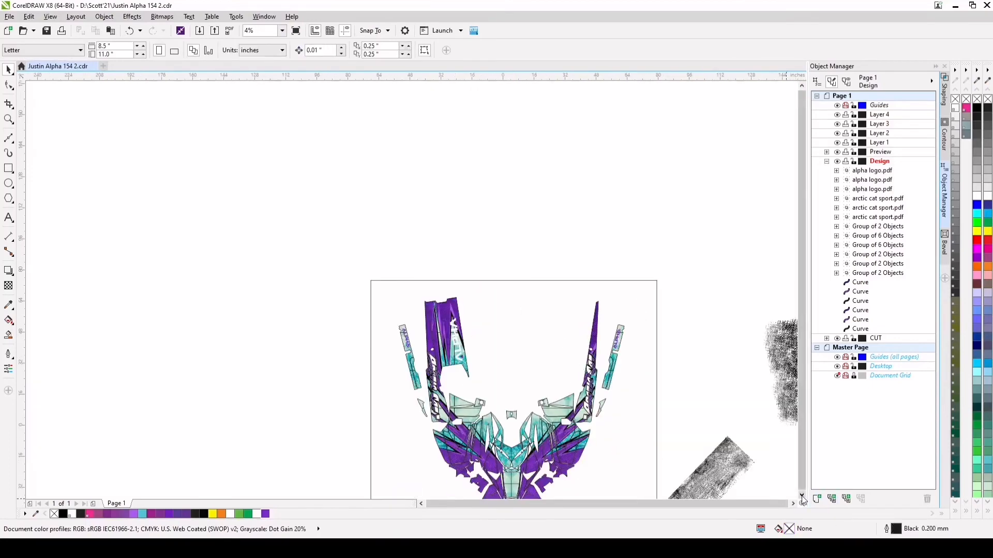
scroll(533, 352, down, 3)
scroll(533, 352, up, 2)
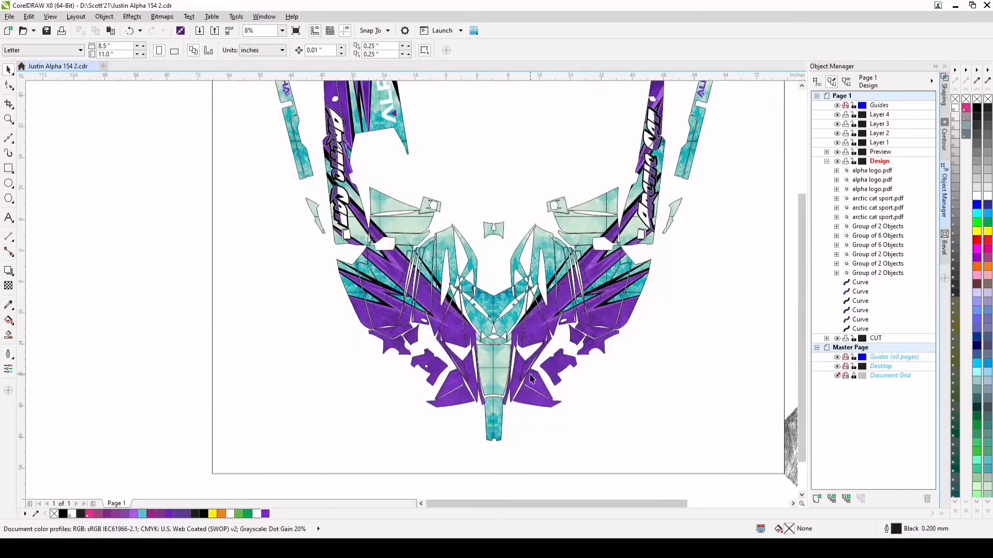
scroll(494, 408, up, 1)
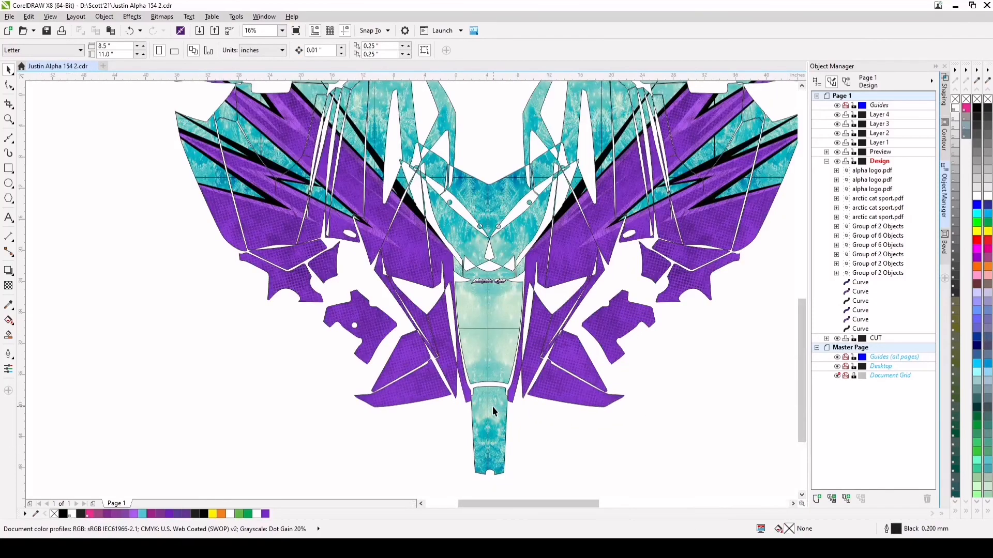
scroll(492, 406, down, 1)
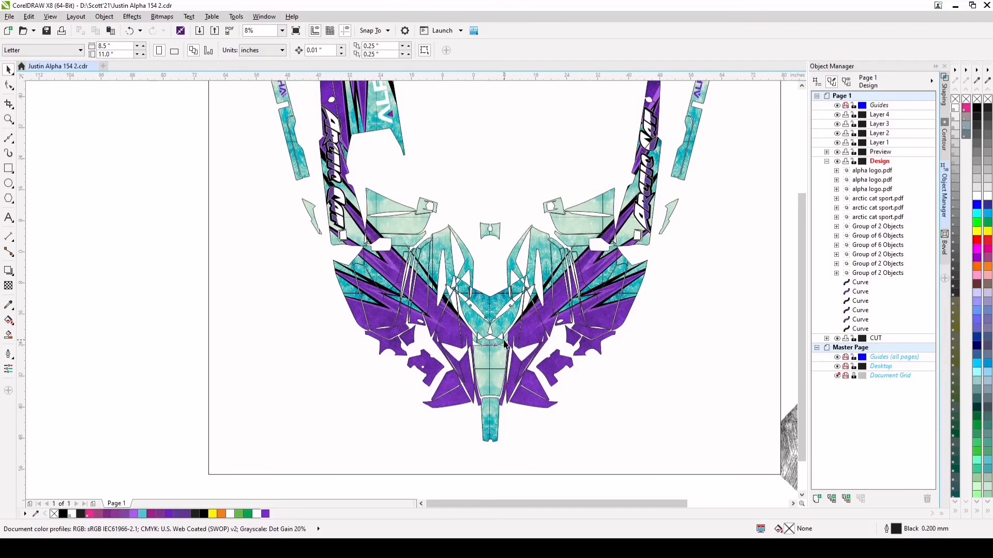
scroll(531, 359, down, 1)
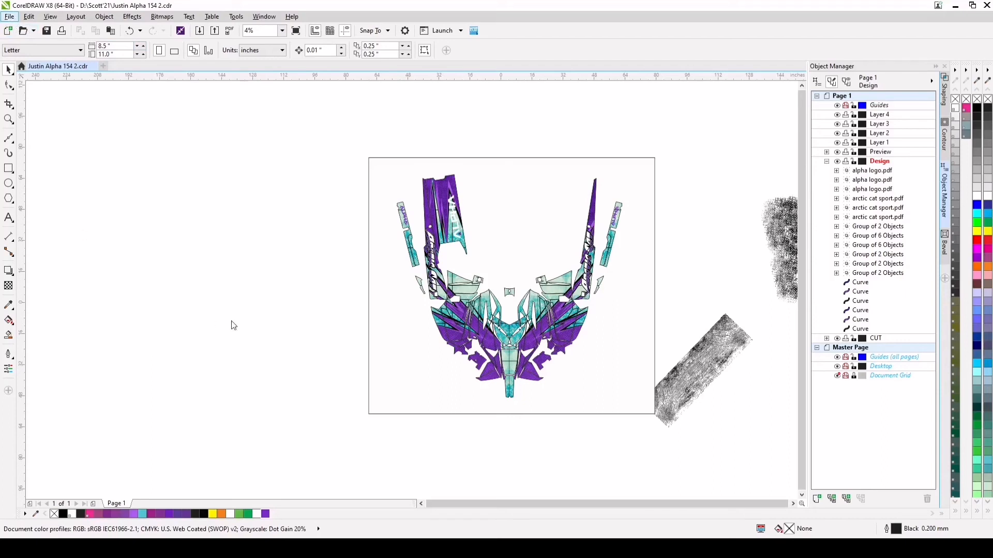
click(9, 218)
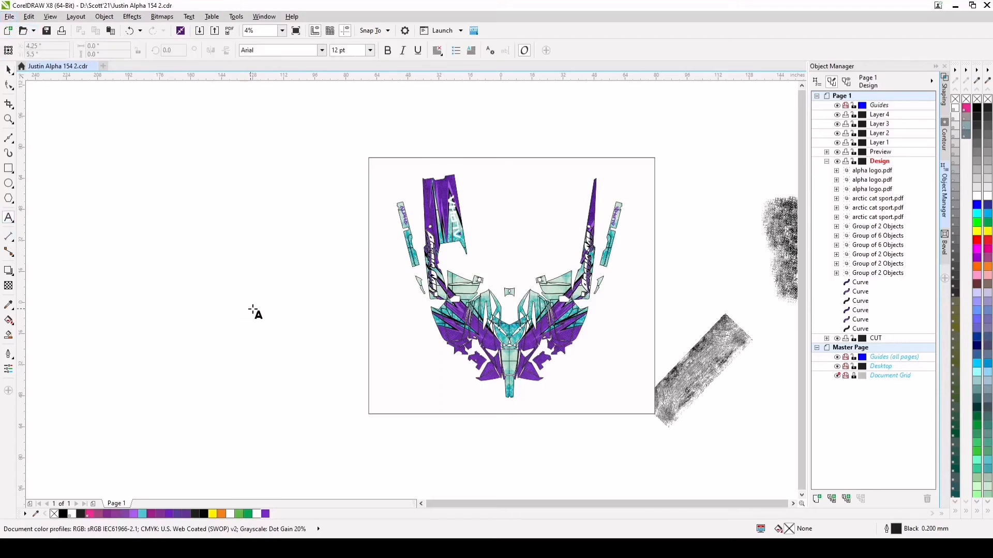
click(295, 319)
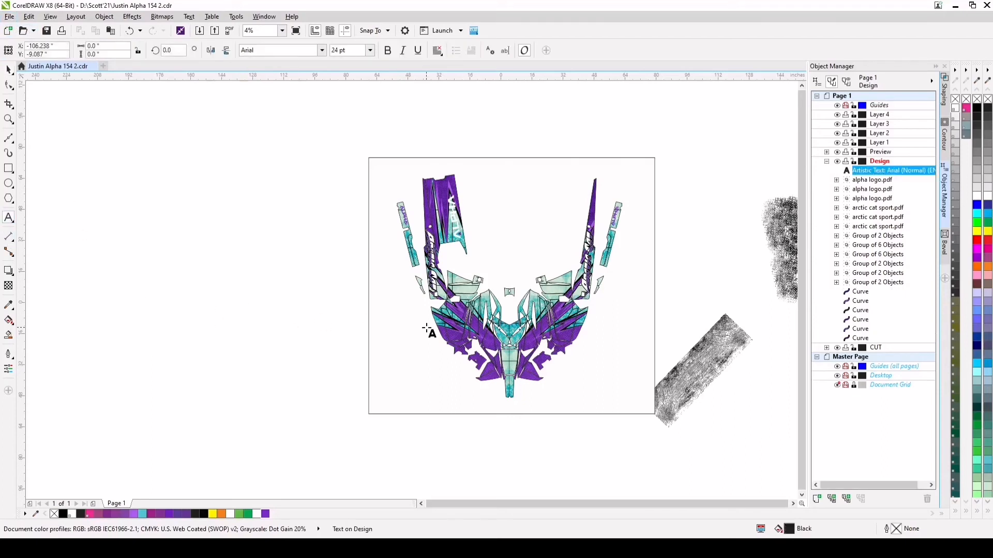
scroll(295, 313, up, 5)
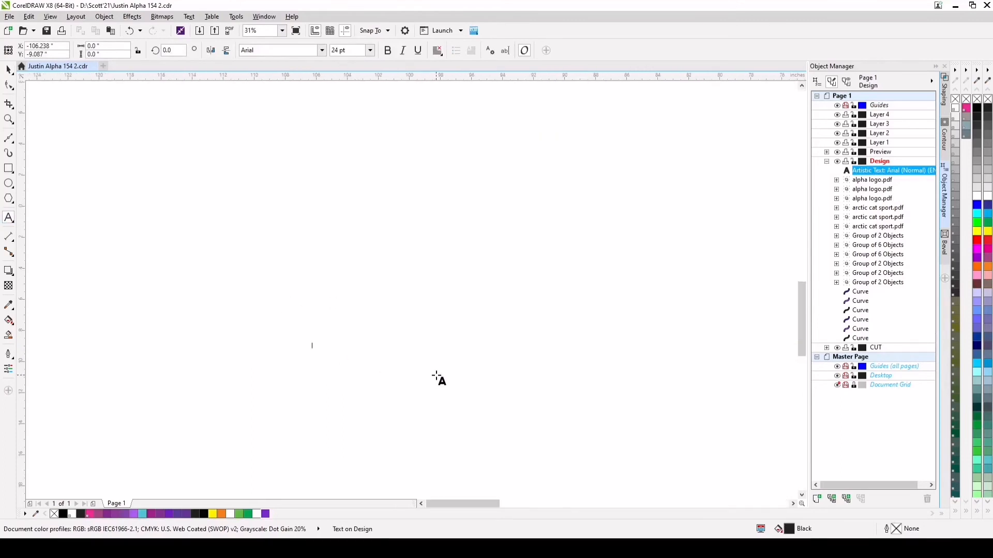
text(Alpha)
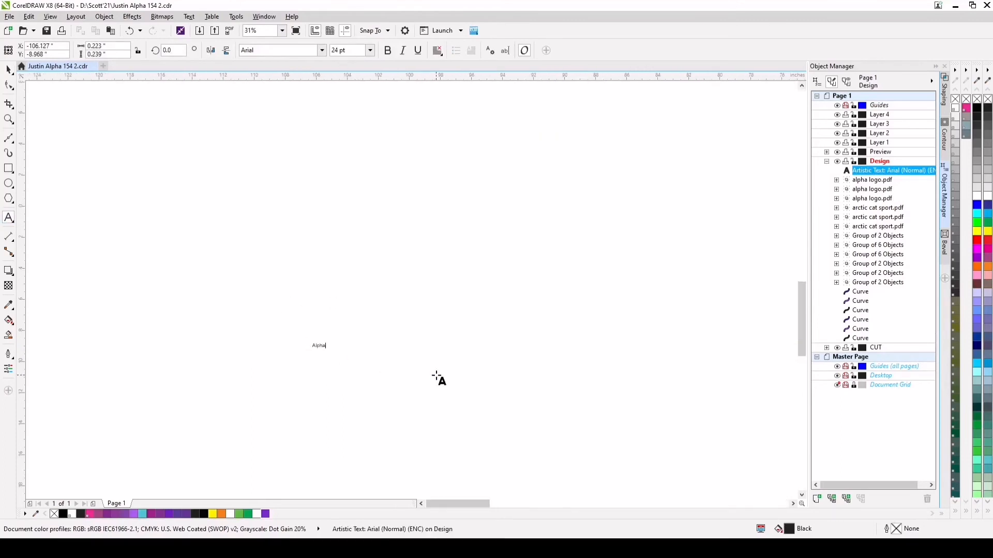
click(9, 69)
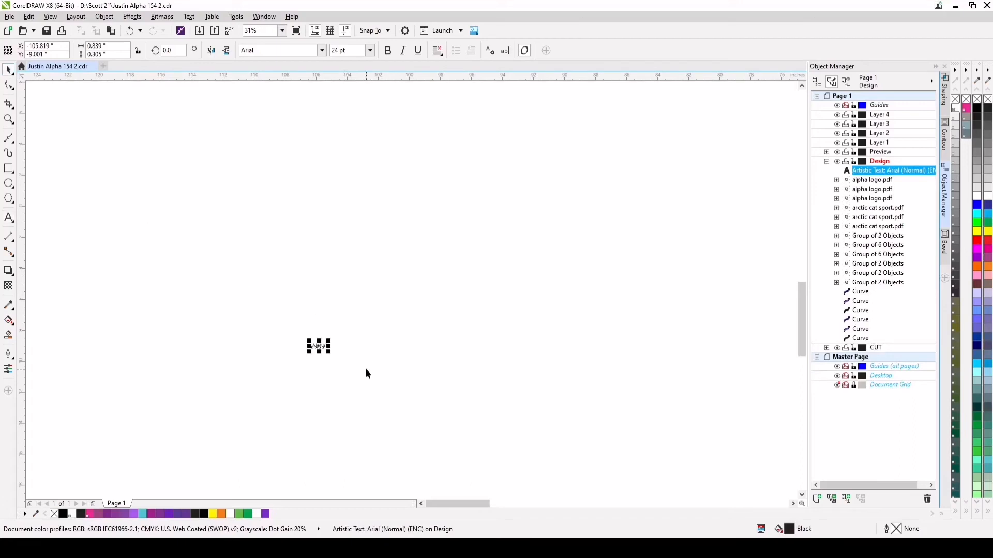
Enlarge the Alpha text to about 316.6 pt, move it up and to the right, and set its font to Beastform
drag(331, 341, 488, 258)
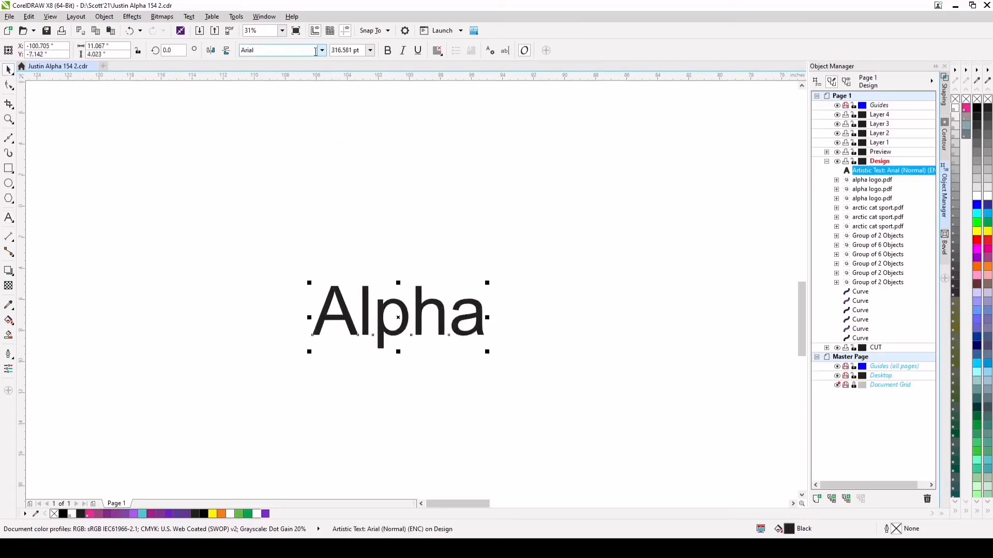
drag(372, 313, 588, 233)
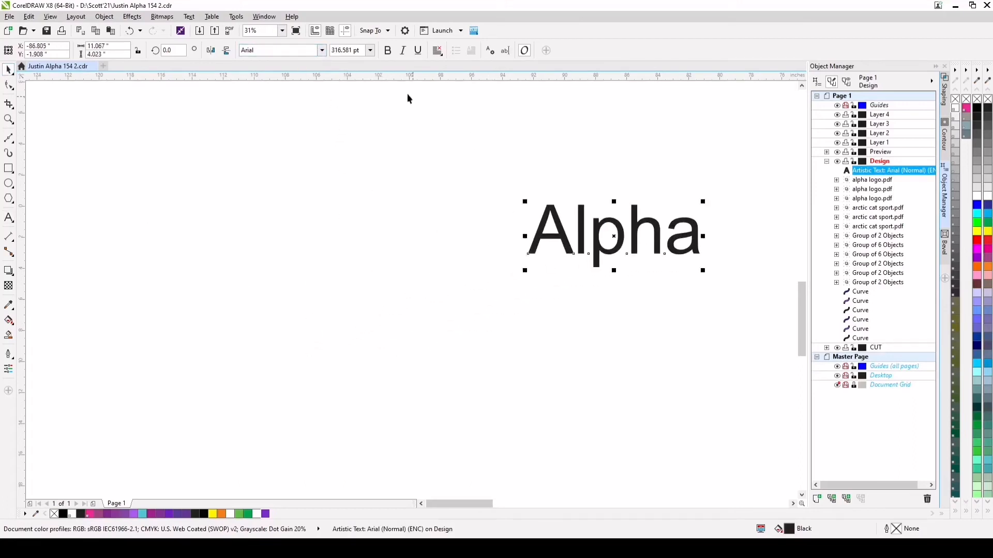
click(322, 51)
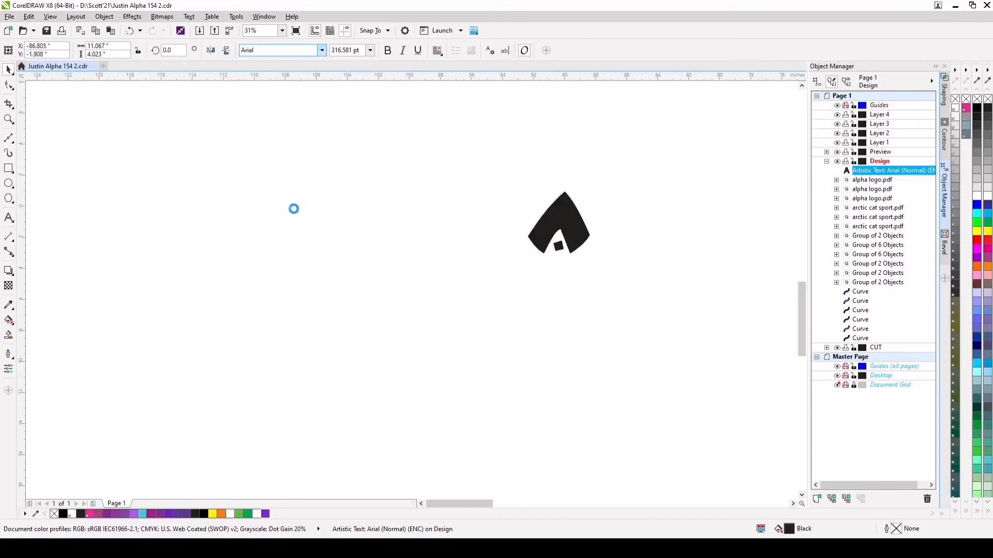
click(266, 193)
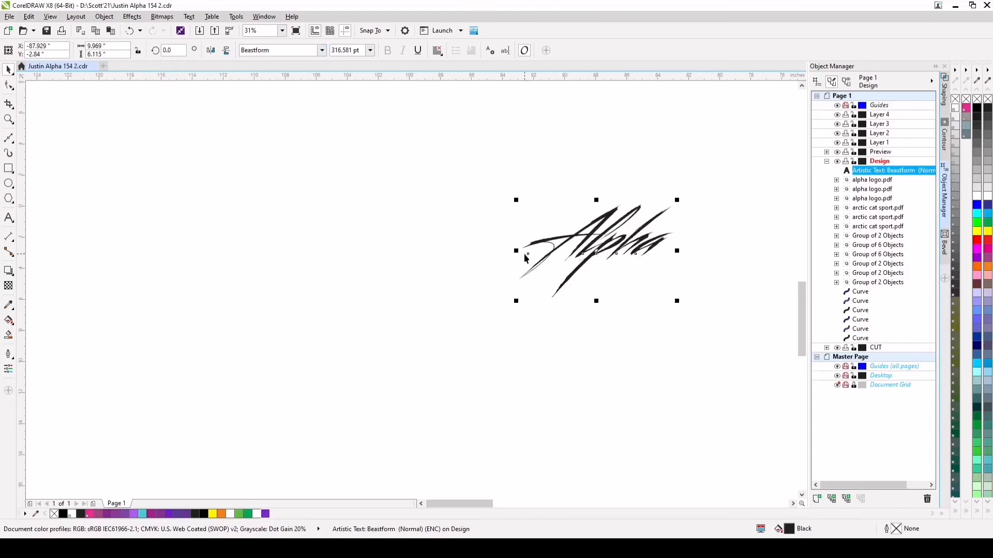
Widen the Alpha text, skew it to reduce its slant, and scale it to about 19.44 by 8.32 inches
drag(516, 250, 434, 248)
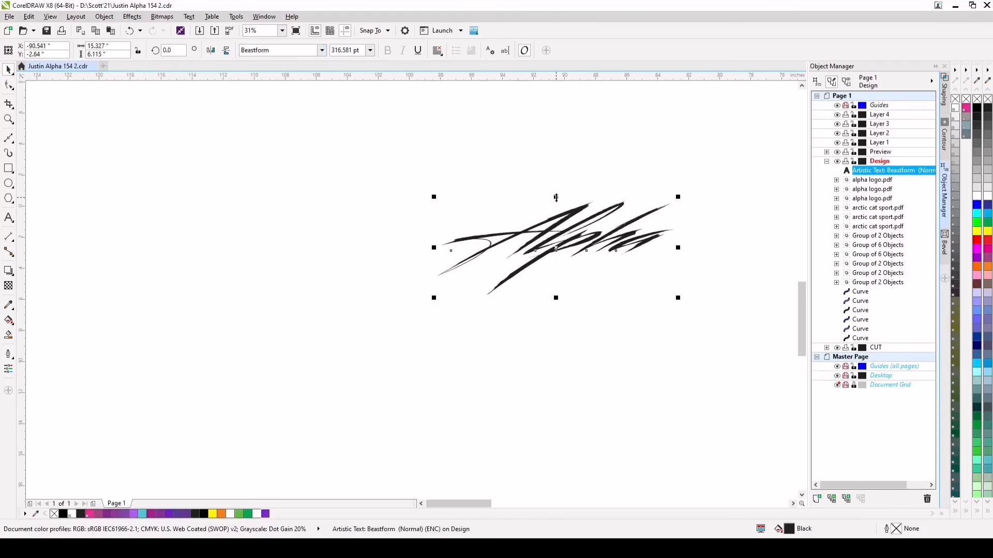
click(553, 226)
drag(556, 195, 487, 190)
click(516, 228)
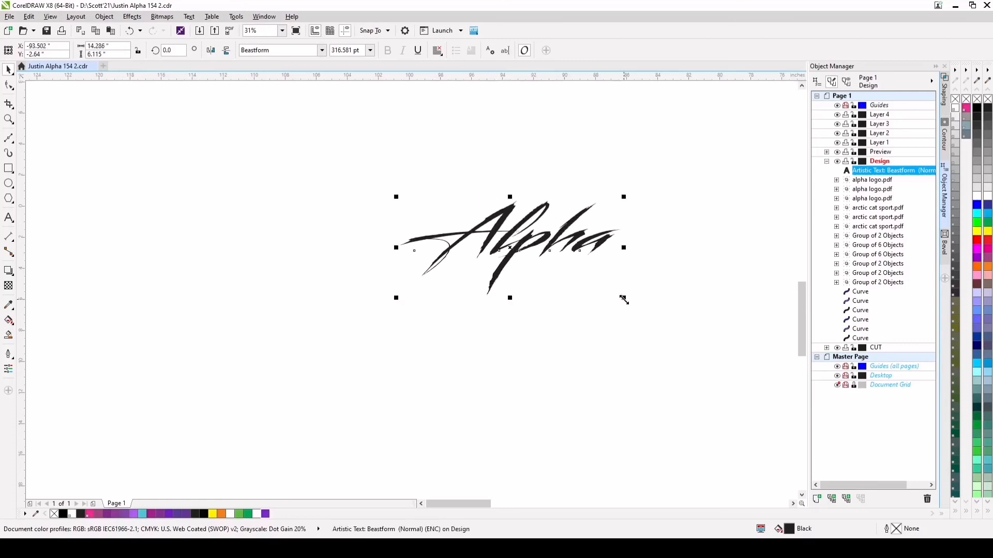
drag(624, 300, 702, 350)
scroll(600, 279, down, 4)
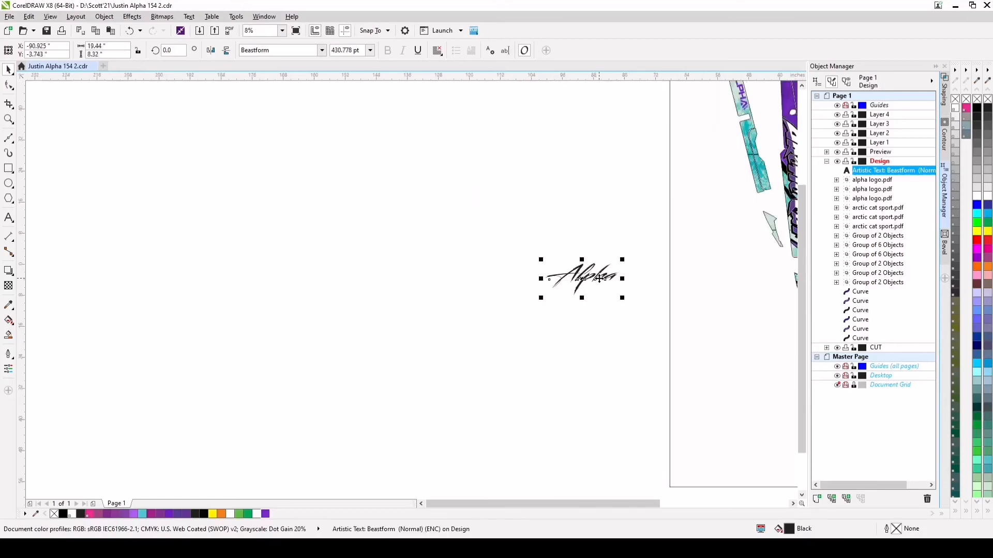
scroll(599, 279, up, 4)
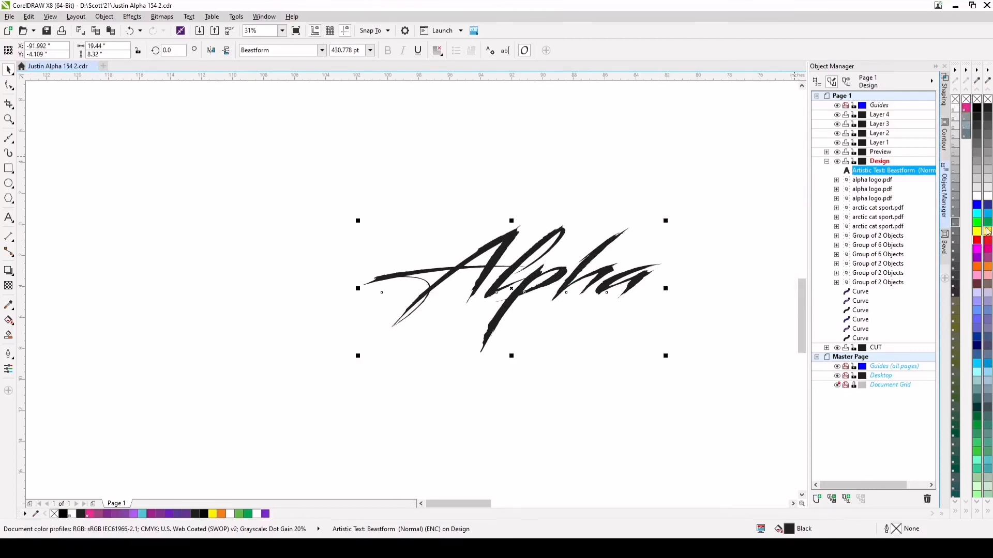
Fill the Alpha text with 10% black and inspect its overlapping letter outlines in wireframe view
click(988, 187)
scroll(606, 286, up, 2)
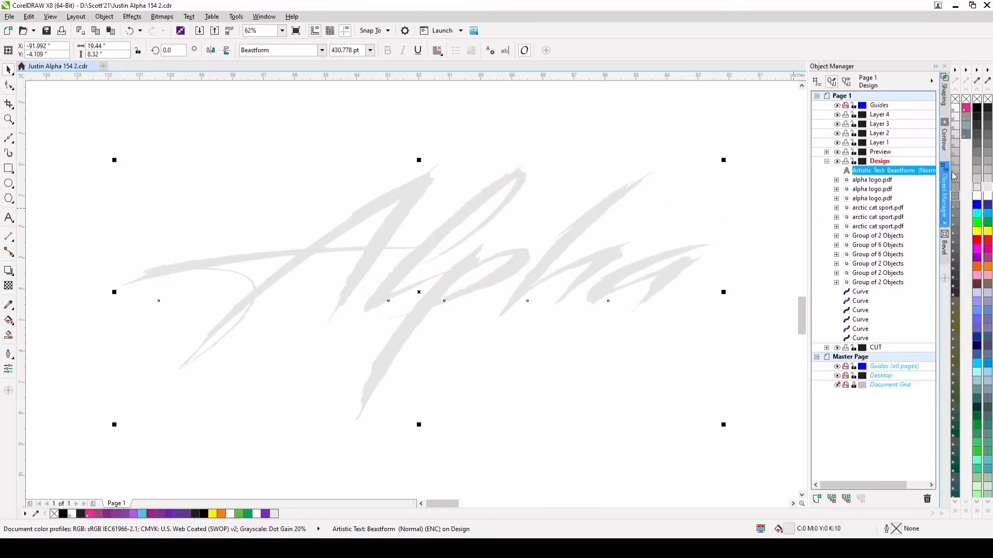
click(945, 97)
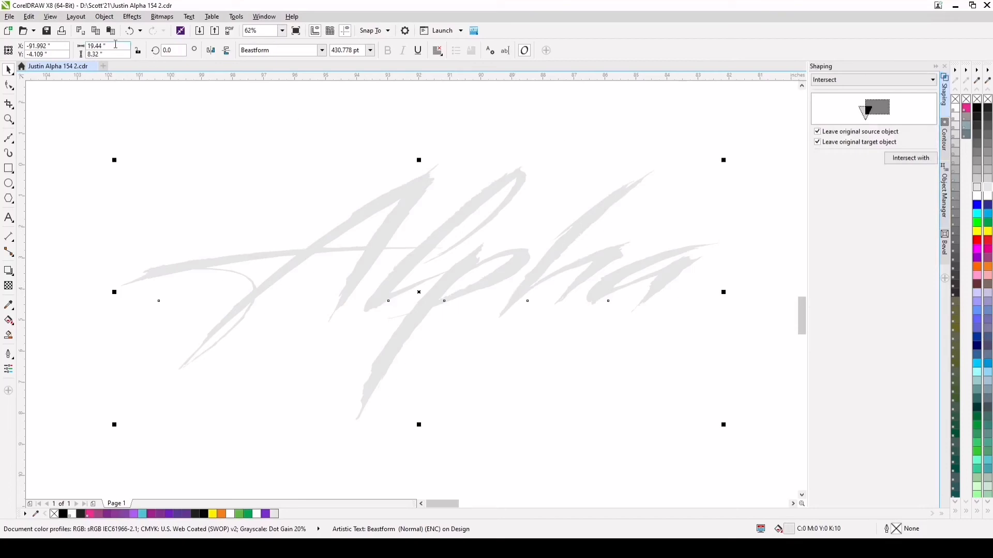
key(shift+F9)
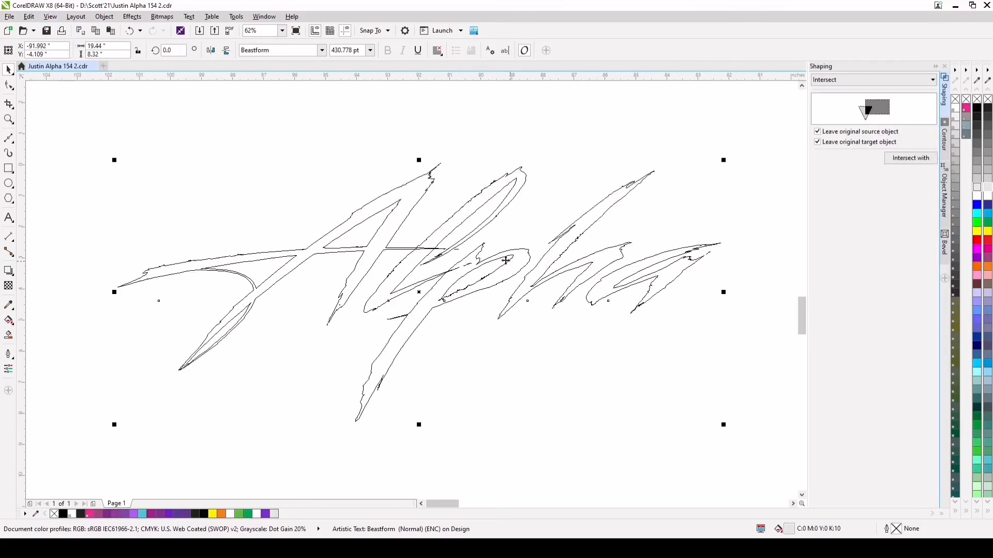
scroll(436, 264, up, 2)
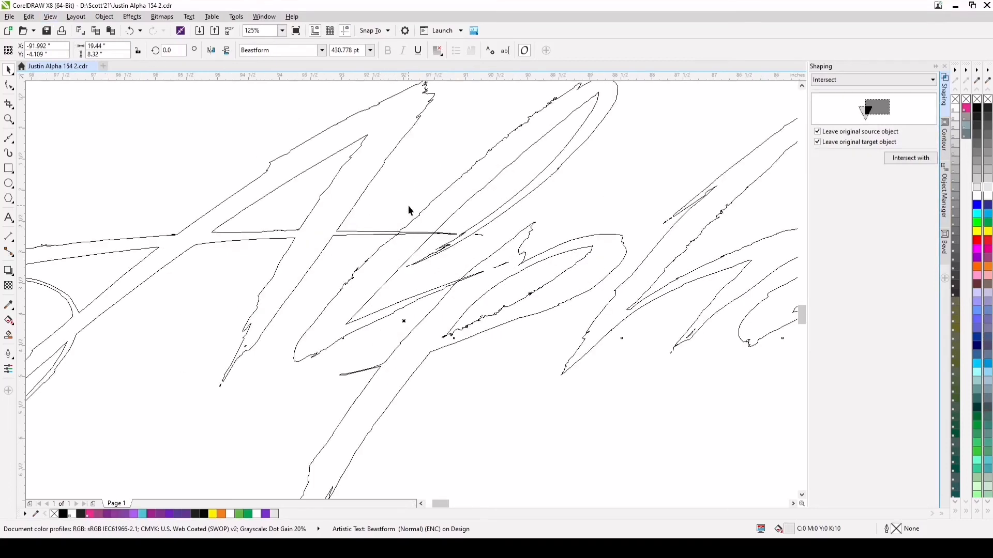
scroll(509, 241, down, 2)
Weld the overlapping letters of the Alpha text into a single curve, without keeping the originals
click(919, 77)
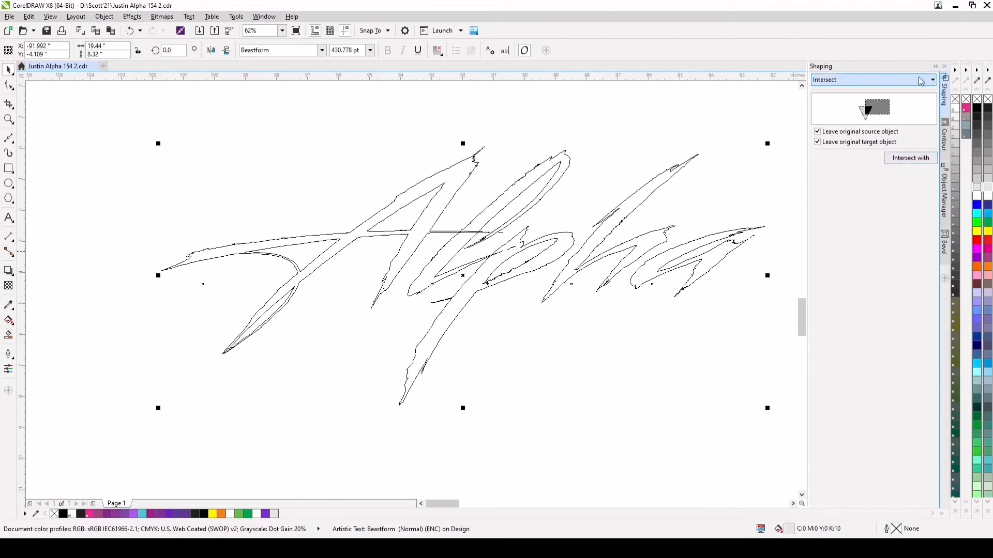
click(849, 89)
click(925, 158)
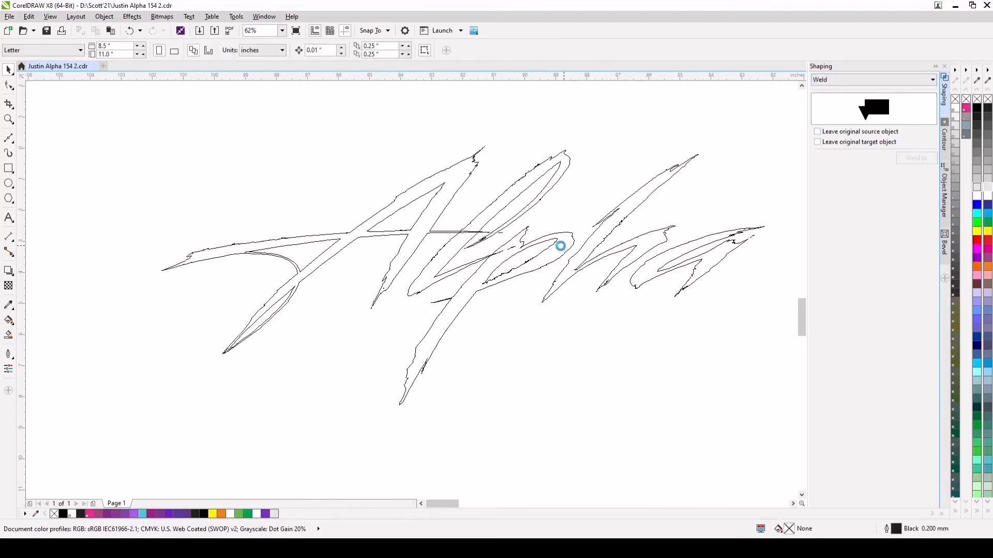
click(560, 243)
scroll(495, 256, down, 1)
scroll(520, 255, up, 1)
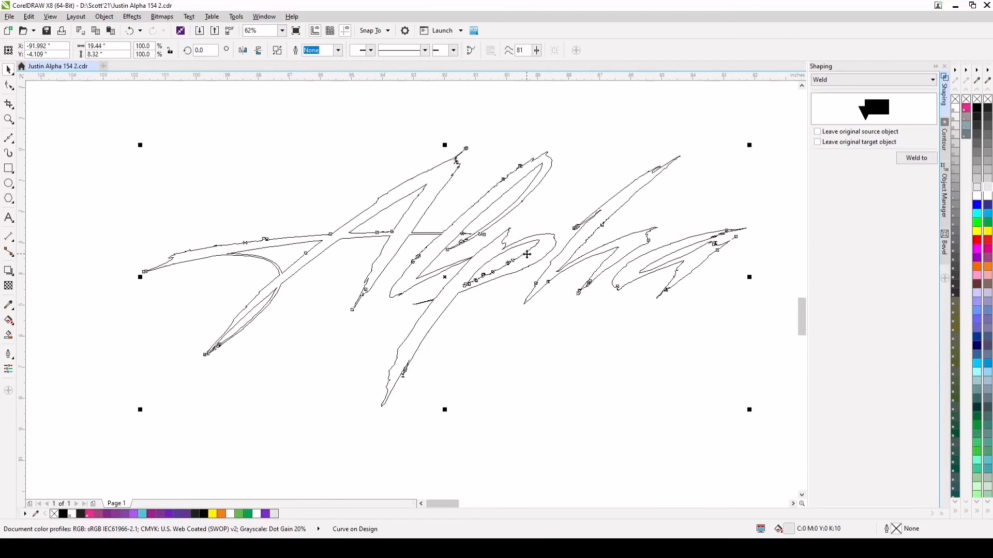
scroll(625, 249, down, 1)
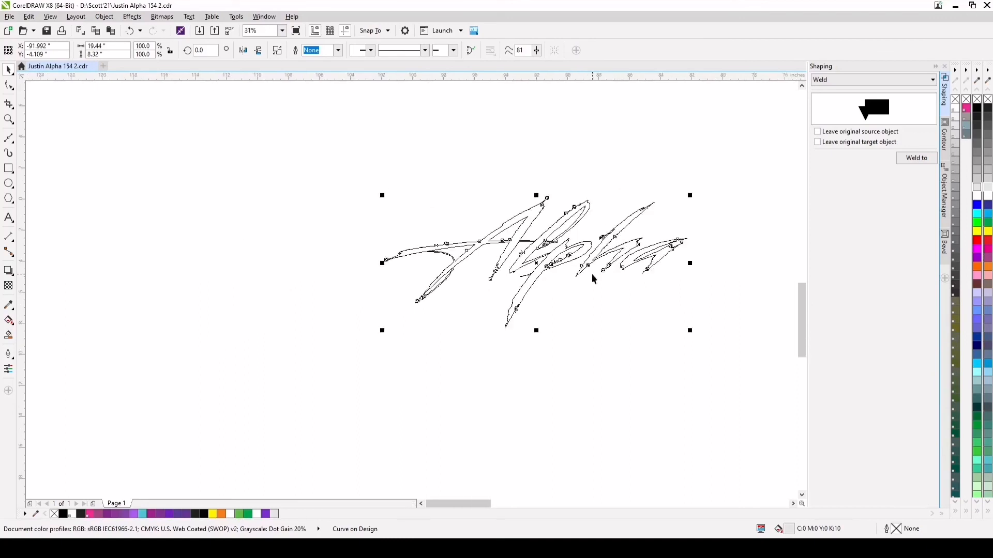
Try a one-step outside contour with a 0.12-inch offset around the welded Alpha lettering and check it in wireframe view
click(62, 76)
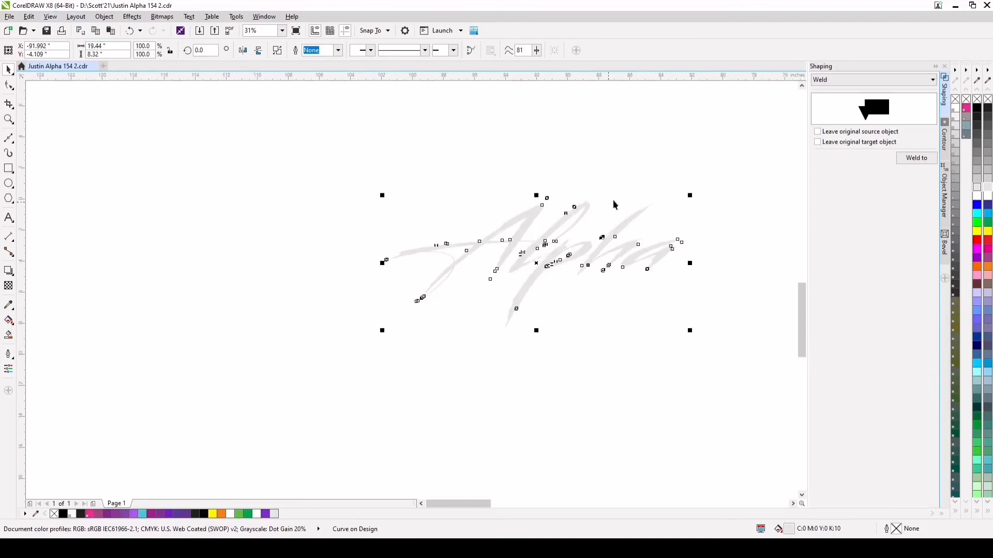
click(944, 138)
click(898, 112)
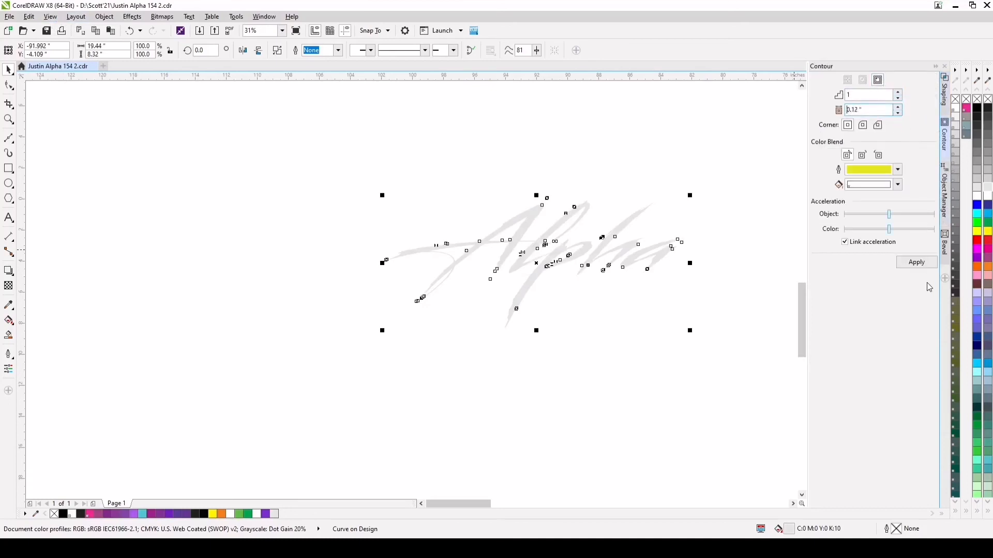
click(916, 262)
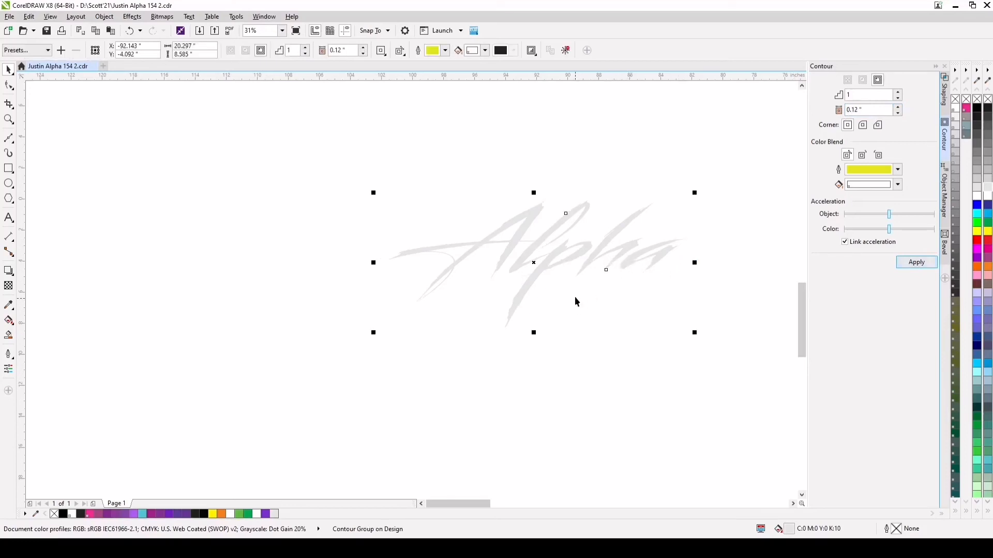
click(68, 39)
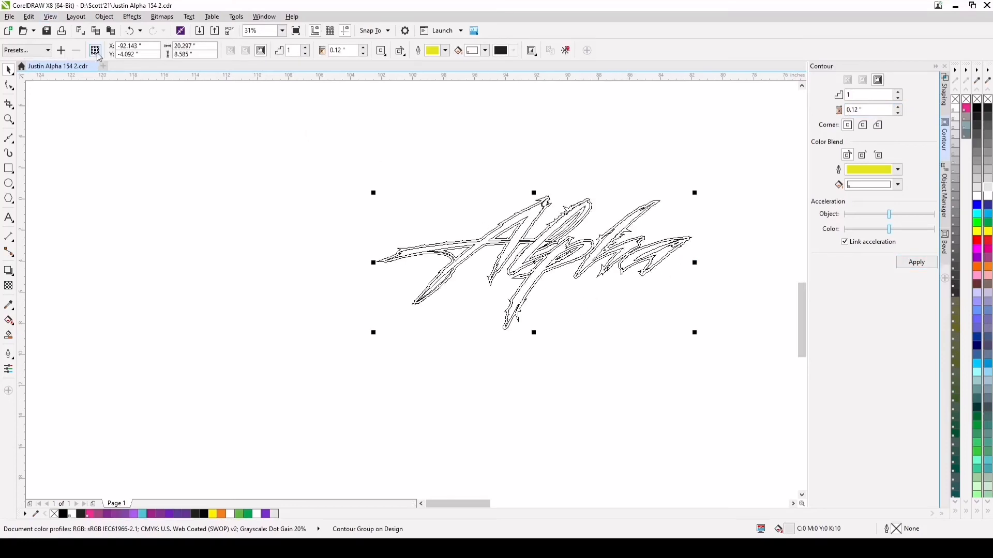
scroll(586, 256, up, 1)
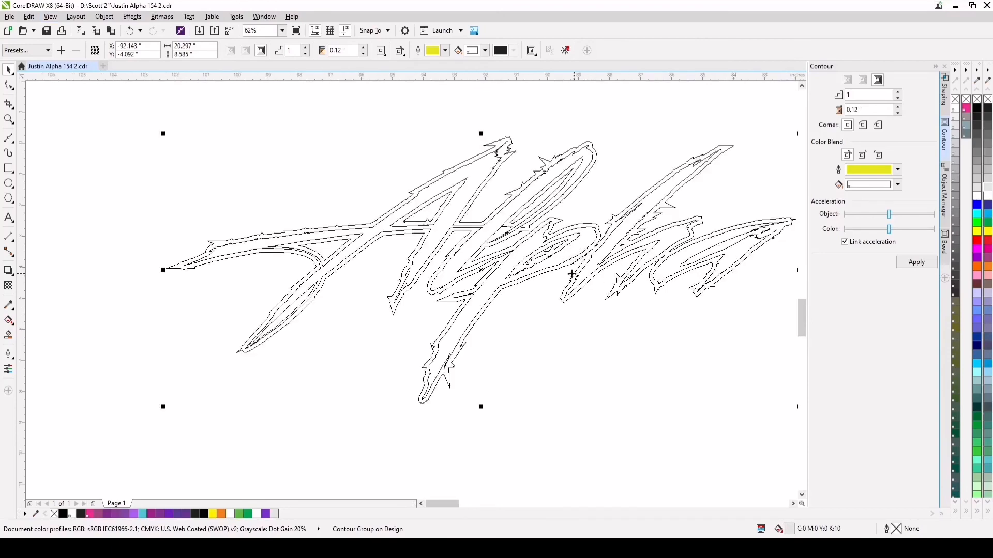
click(130, 31)
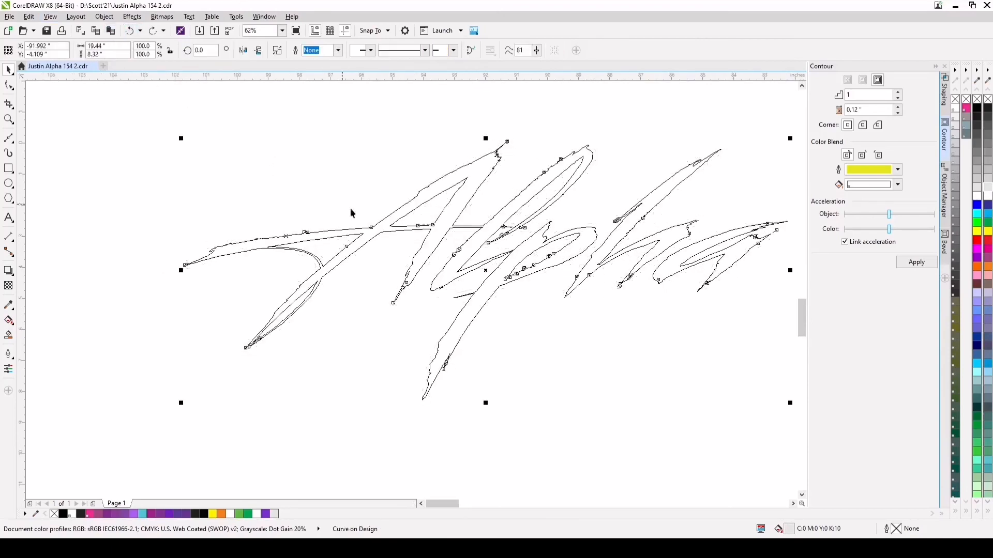
Scale the welded Alpha lettering up to about 72.08 by 30.85 inches and place it beside the wrap layout
scroll(424, 268, down, 3)
drag(407, 283, 120, 416)
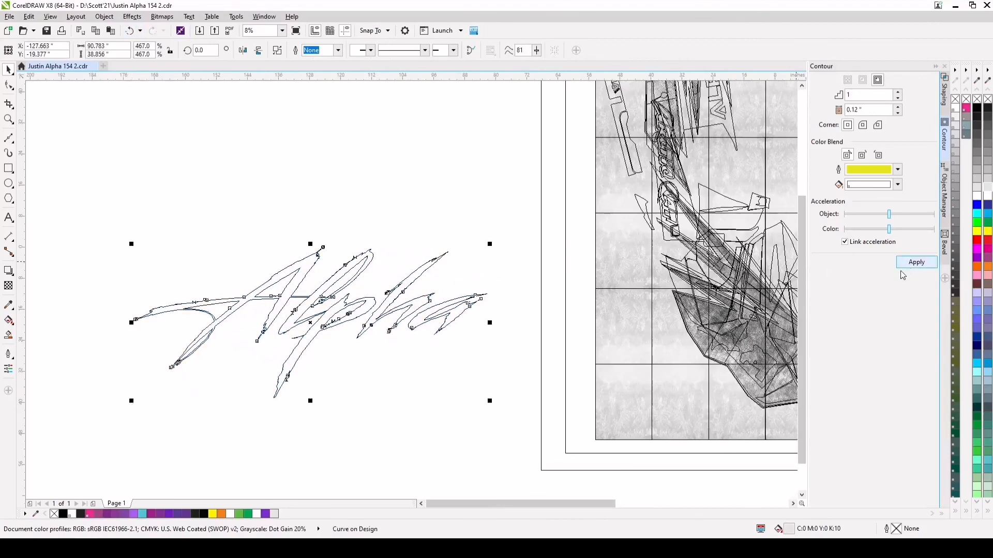
drag(492, 243, 448, 274)
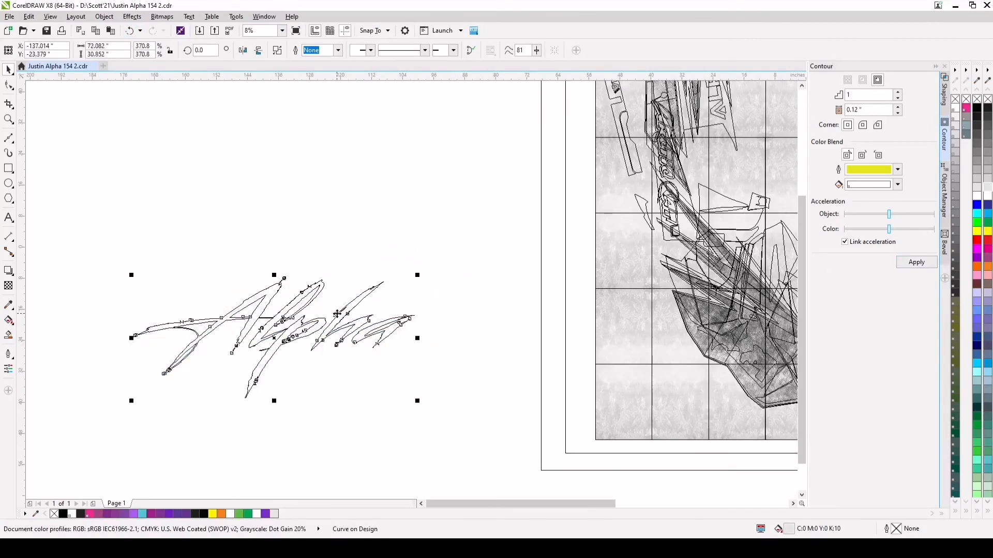
drag(338, 314, 449, 258)
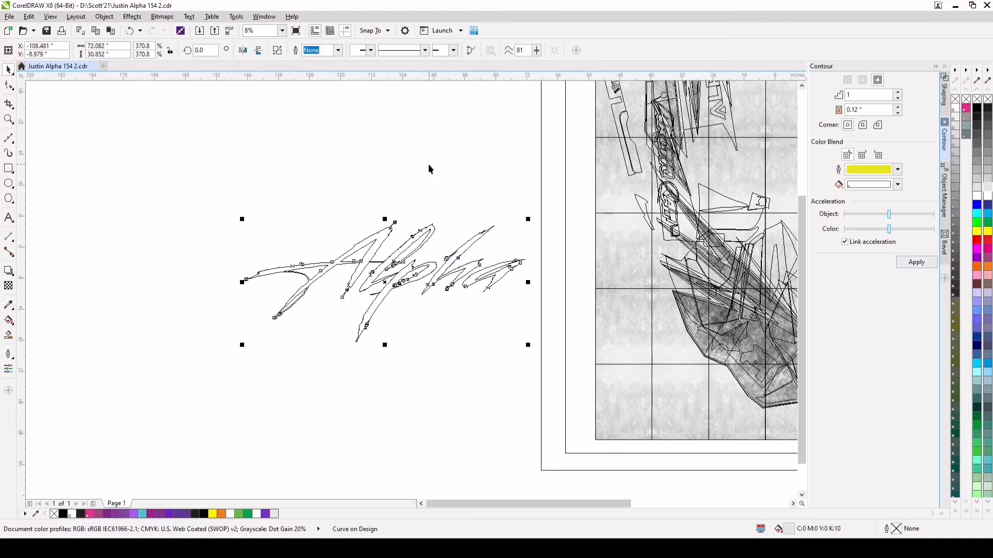
Apply a one-step outside contour with a 0.08-inch offset to the enlarged Alpha lettering and inspect its outlines up close
click(898, 113)
click(898, 113)
click(916, 262)
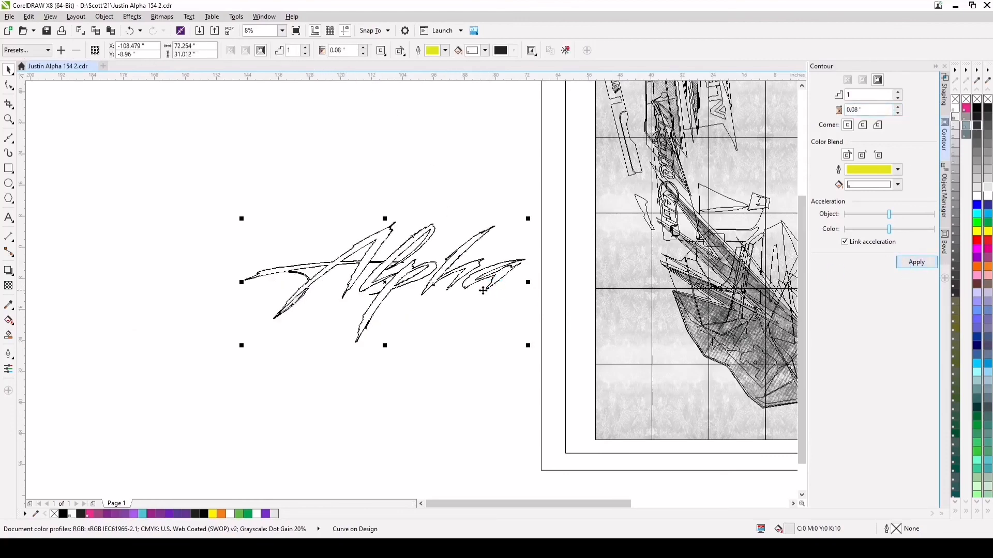
scroll(394, 289, up, 5)
scroll(464, 295, down, 2)
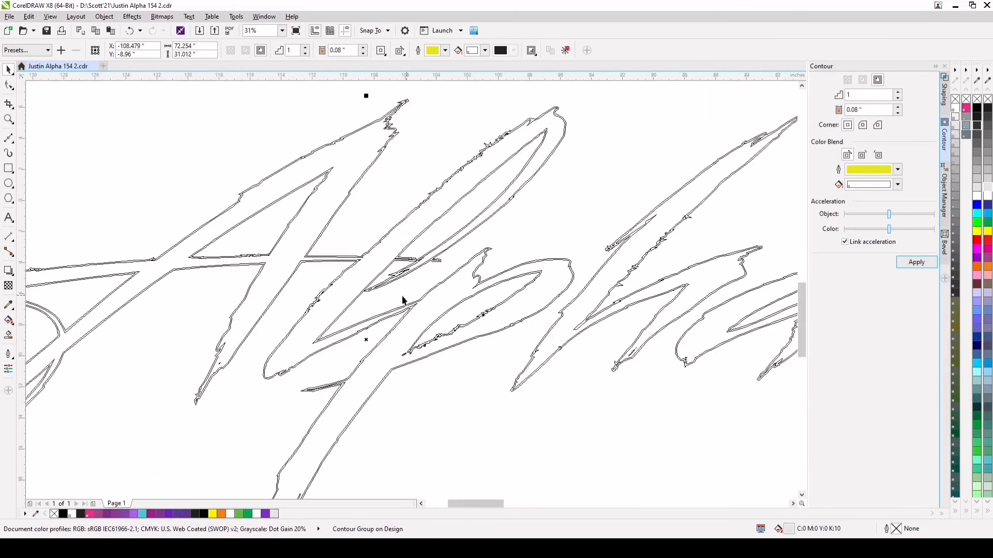
scroll(639, 335, down, 1)
scroll(788, 299, up, 1)
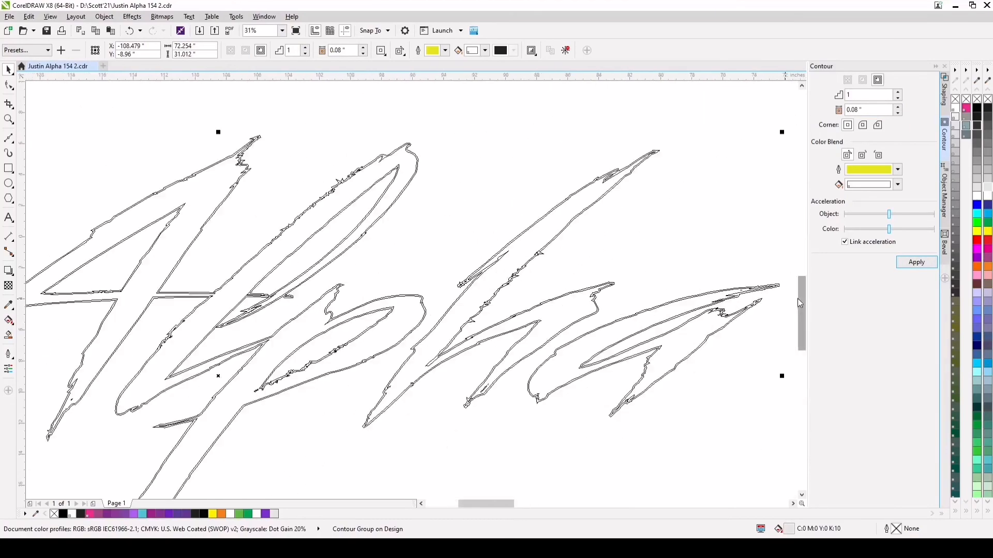
scroll(656, 148, up, 1)
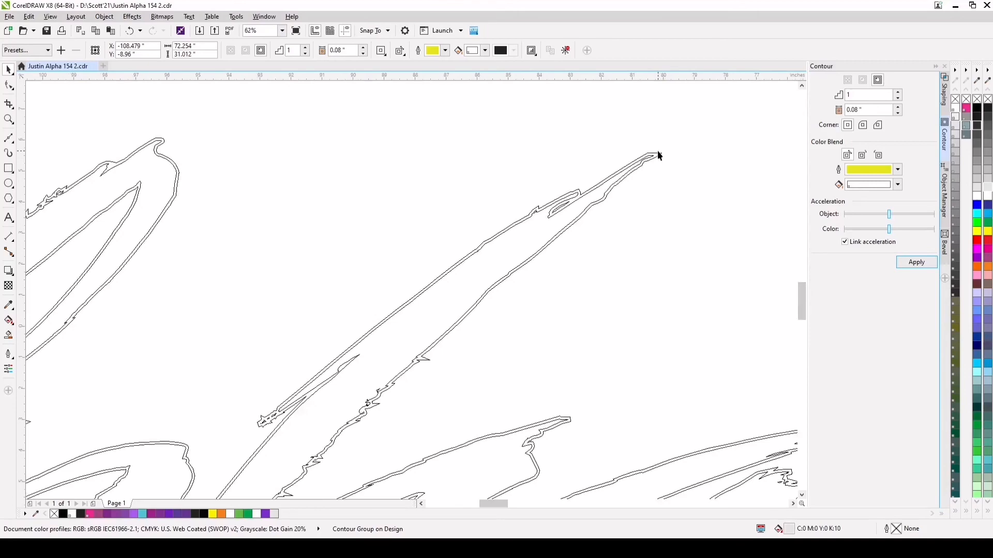
click(659, 156)
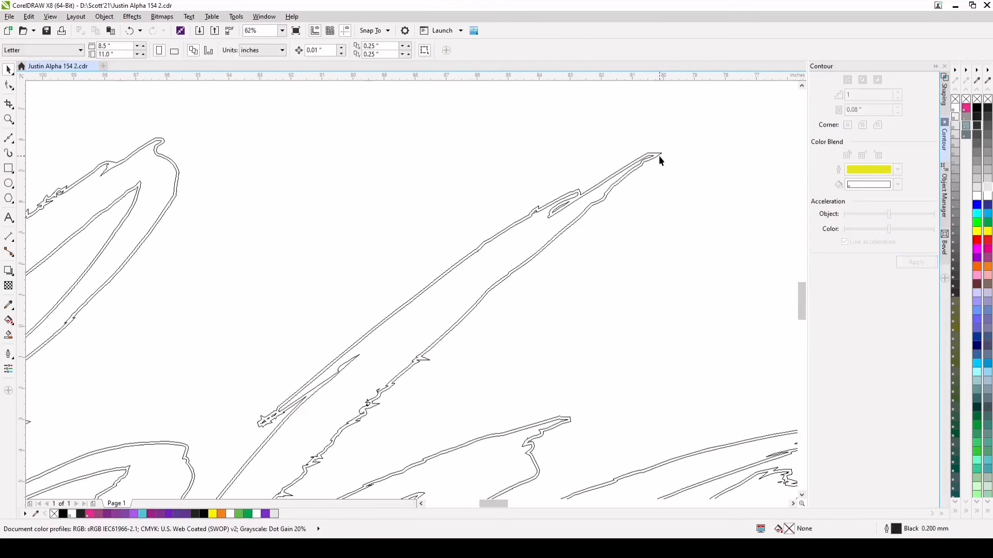
Duplicate the Alpha contour's outer curve and offset the copy slightly down and to the right of the original
scroll(657, 165, down, 2)
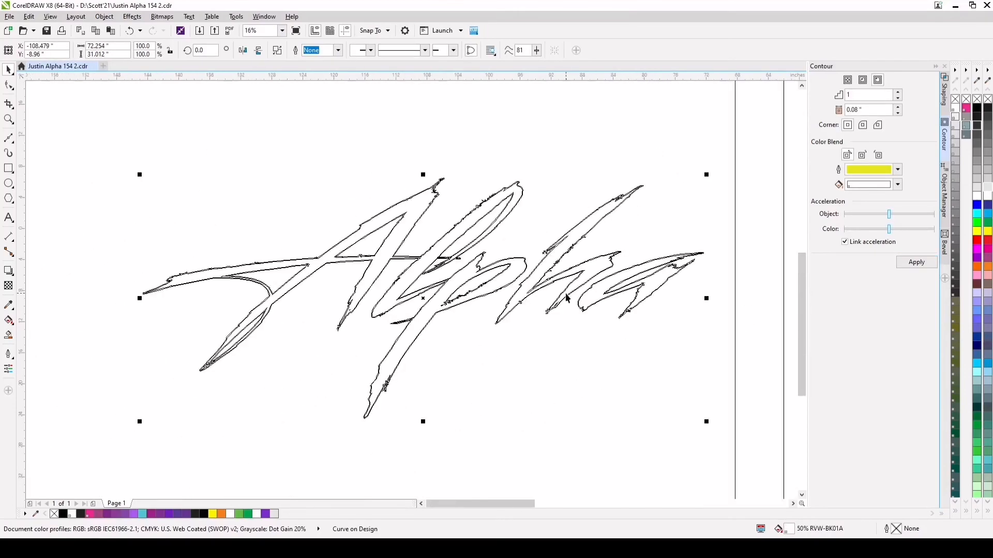
key(ctrl+d)
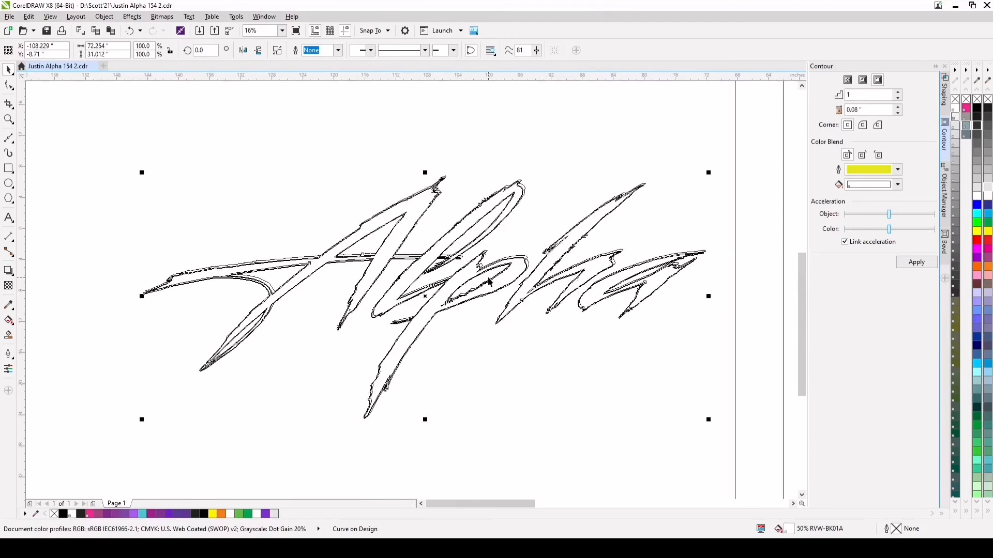
drag(427, 304, 428, 306)
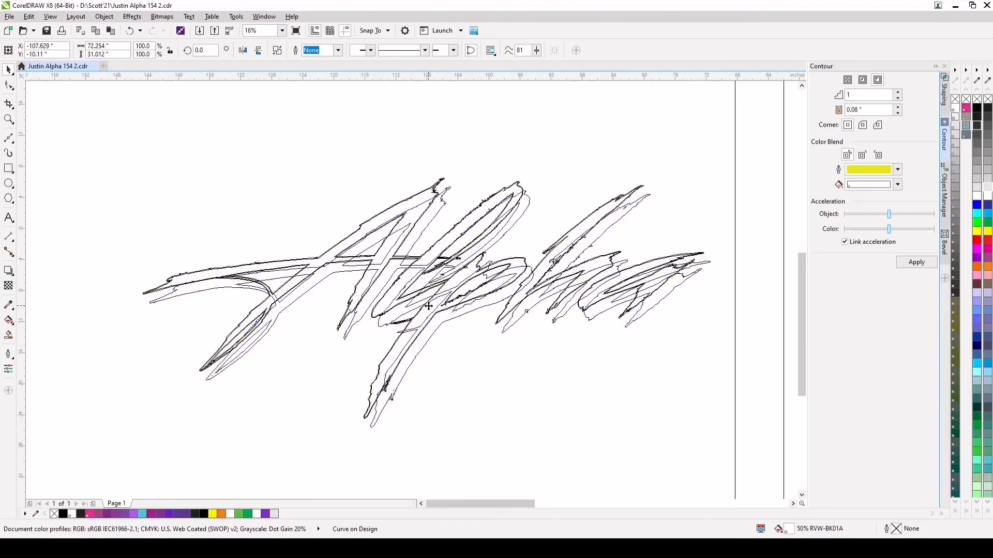
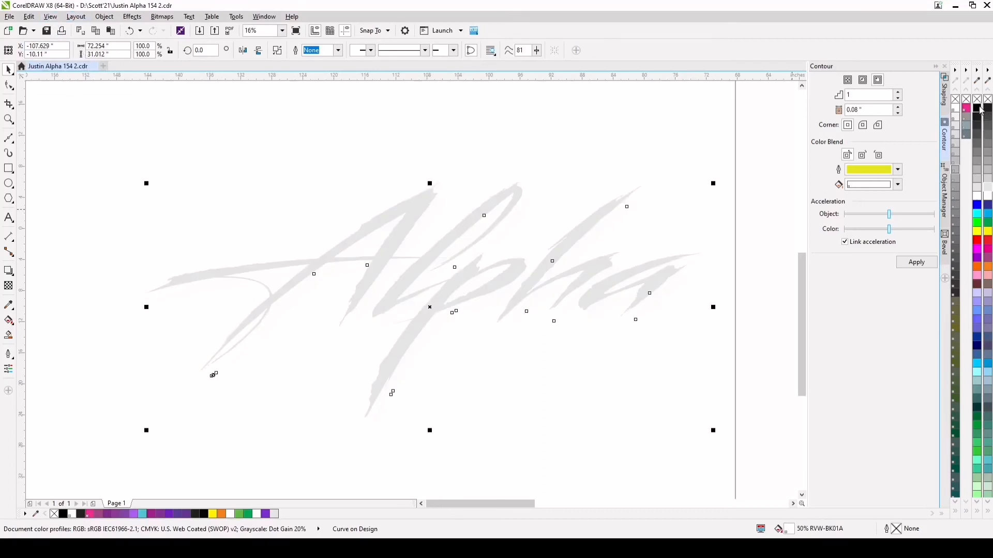
Fill the offset Alpha copy and the contour curve around the lettering with black, C75 M68 Y65 K90
click(205, 514)
click(435, 192)
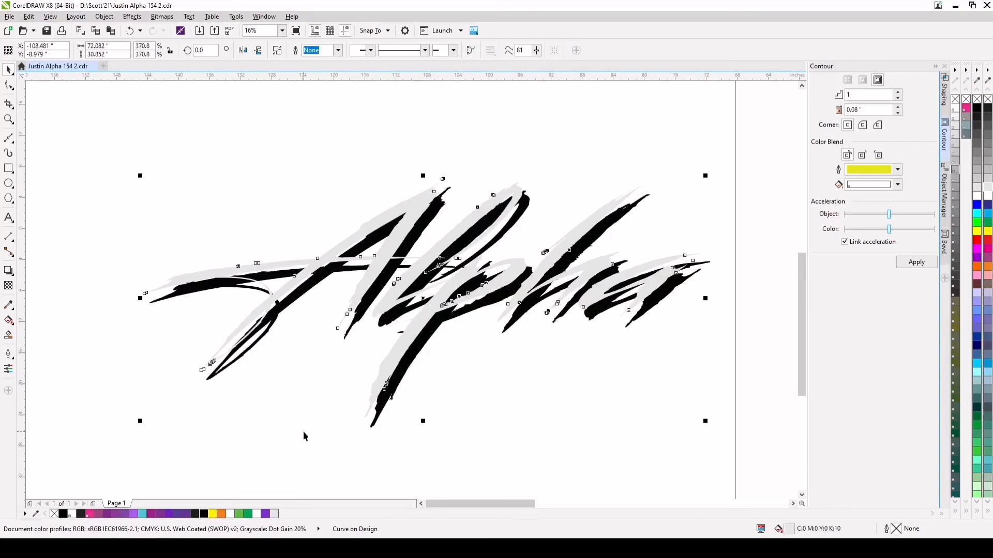
click(204, 513)
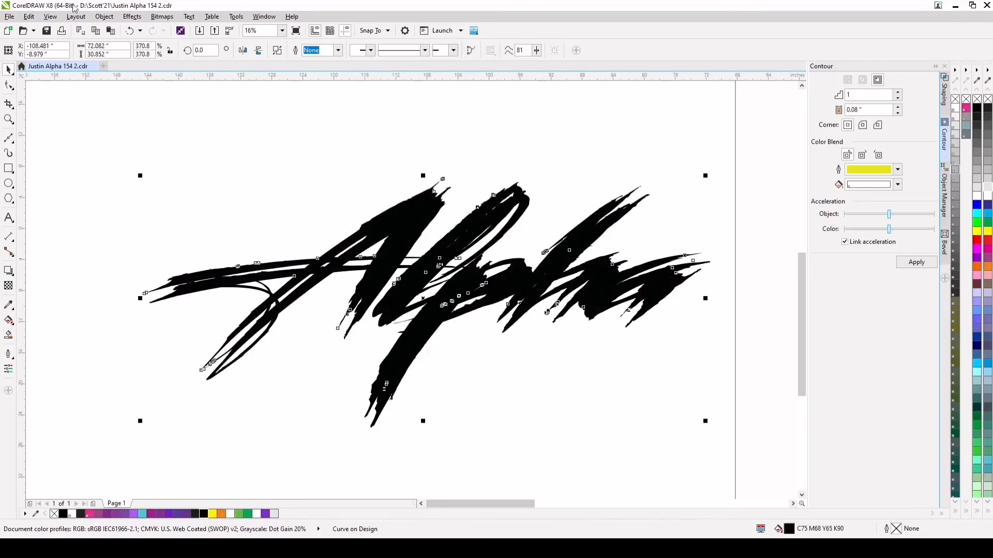
click(129, 31)
scroll(370, 240, up, 2)
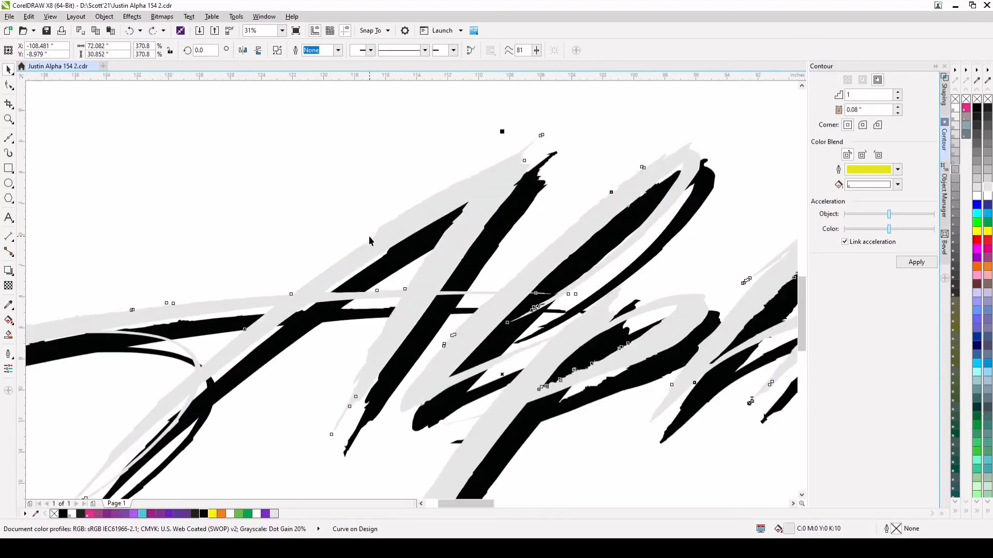
click(370, 238)
click(205, 514)
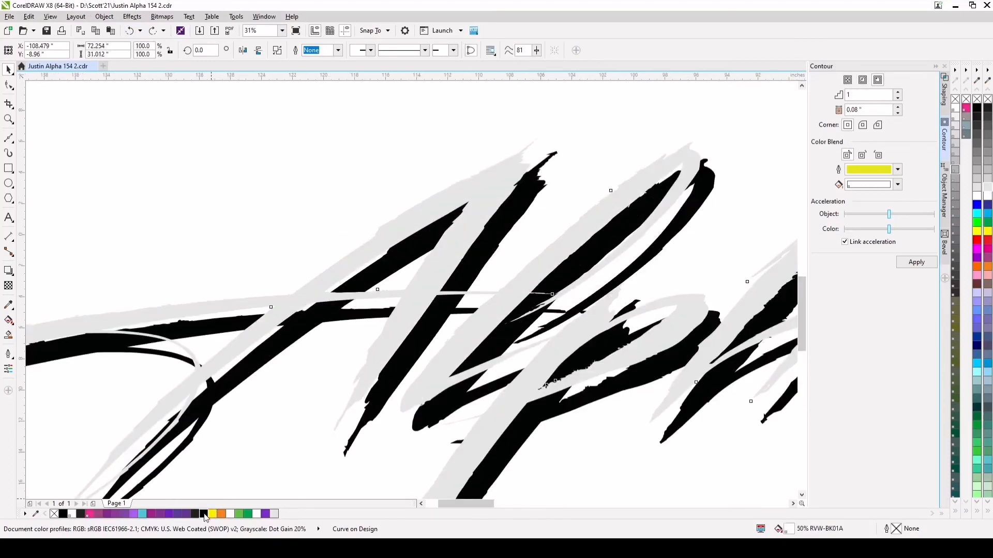
Fill the front Alpha lettering white and move the black offset copy closer behind it
click(344, 268)
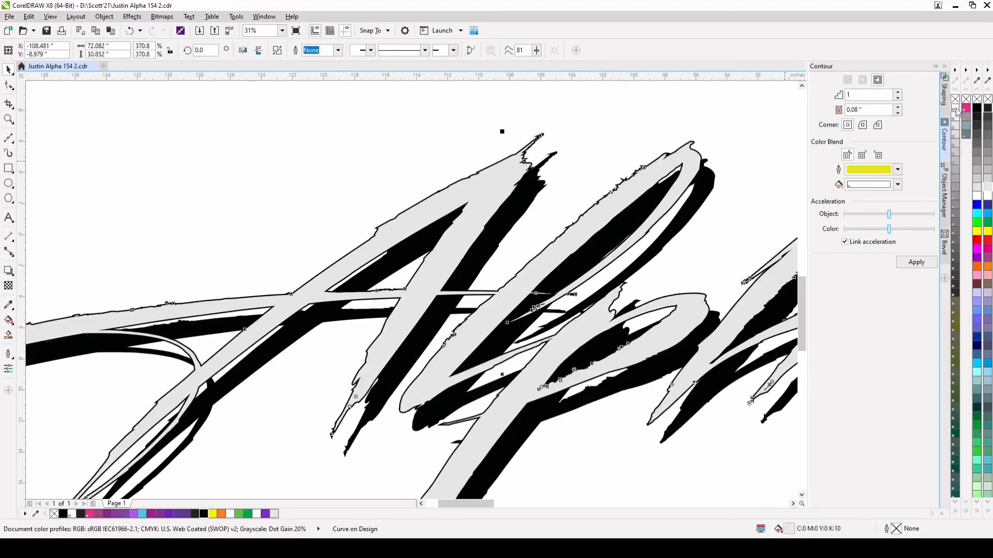
click(988, 198)
scroll(647, 194, down, 1)
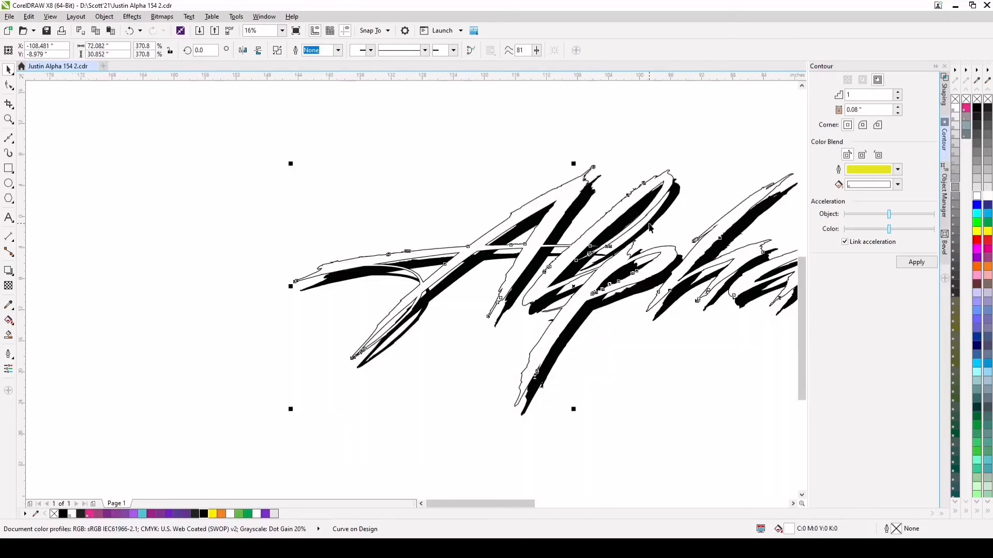
scroll(685, 207, up, 1)
click(667, 166)
drag(672, 173, 664, 165)
scroll(625, 249, down, 1)
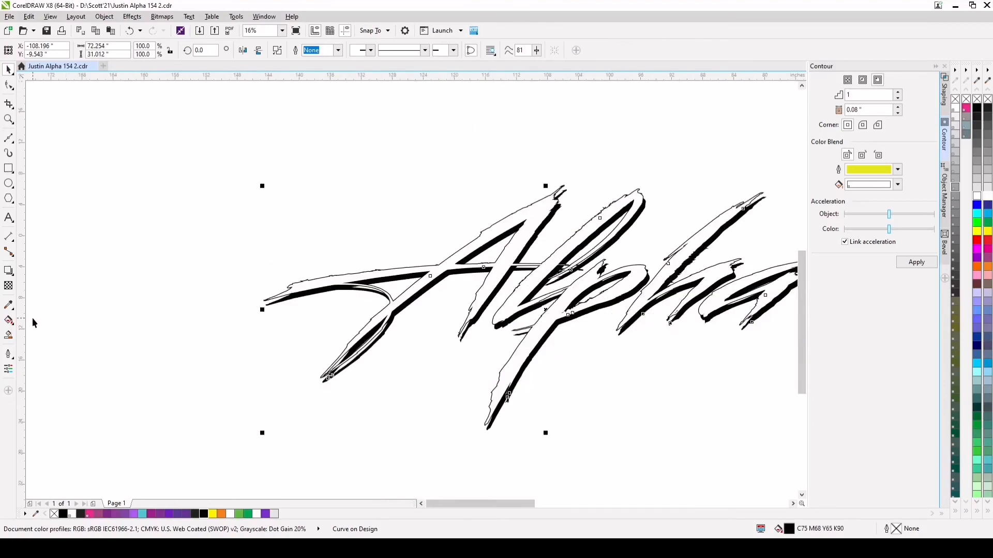
Apply a uniform transparency of 74 to the black offset copy behind the Alpha lettering
click(8, 285)
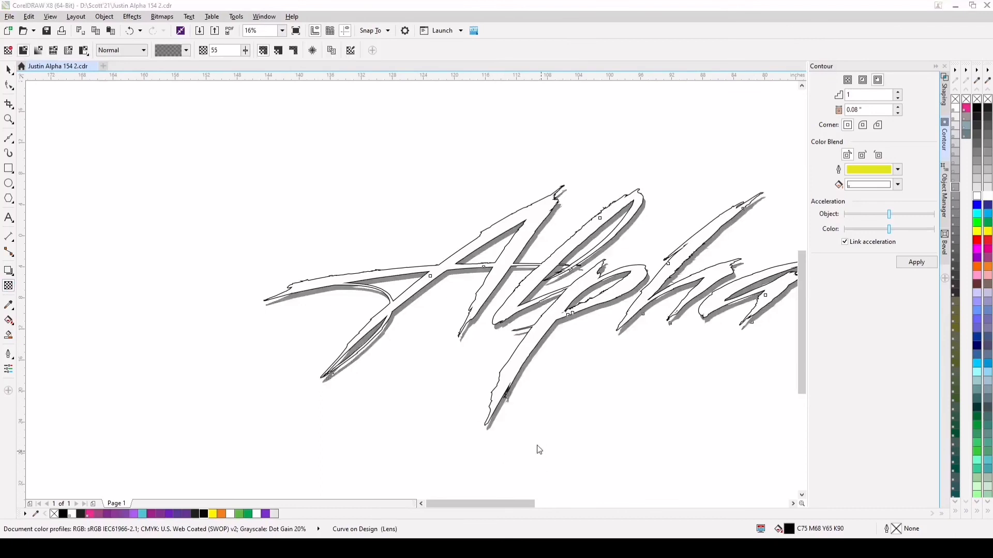
key(7)
key(8)
key(3)
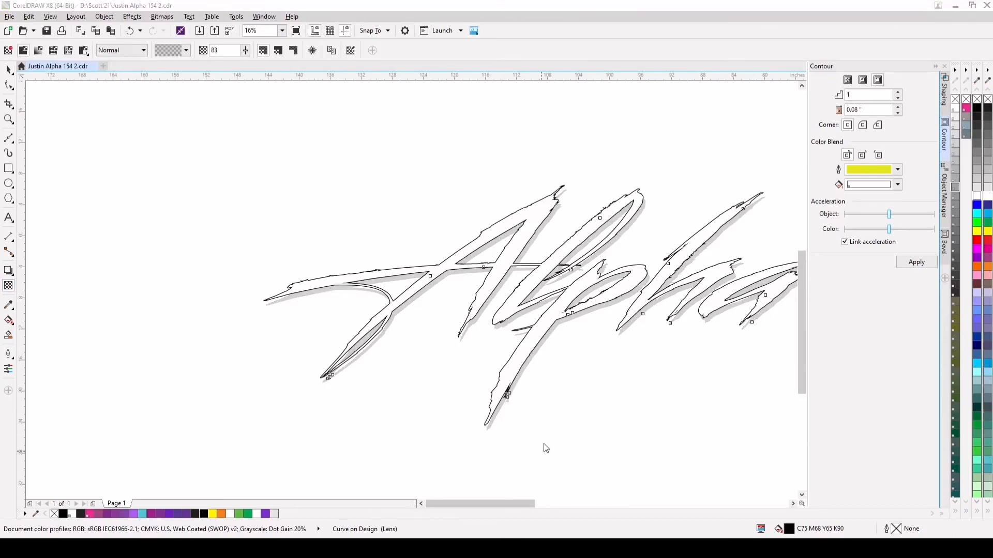
key(7)
key(4)
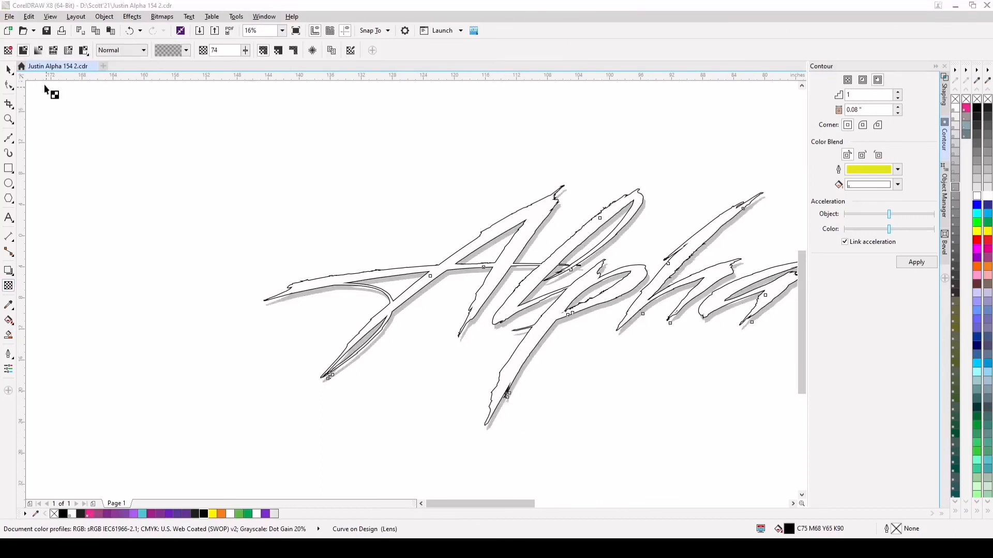
click(8, 69)
Fine-tune the transparent shadow's offset below the Alpha lettering and check it at different magnifications
drag(606, 308, 607, 318)
scroll(606, 318, down, 2)
scroll(657, 339, down, 1)
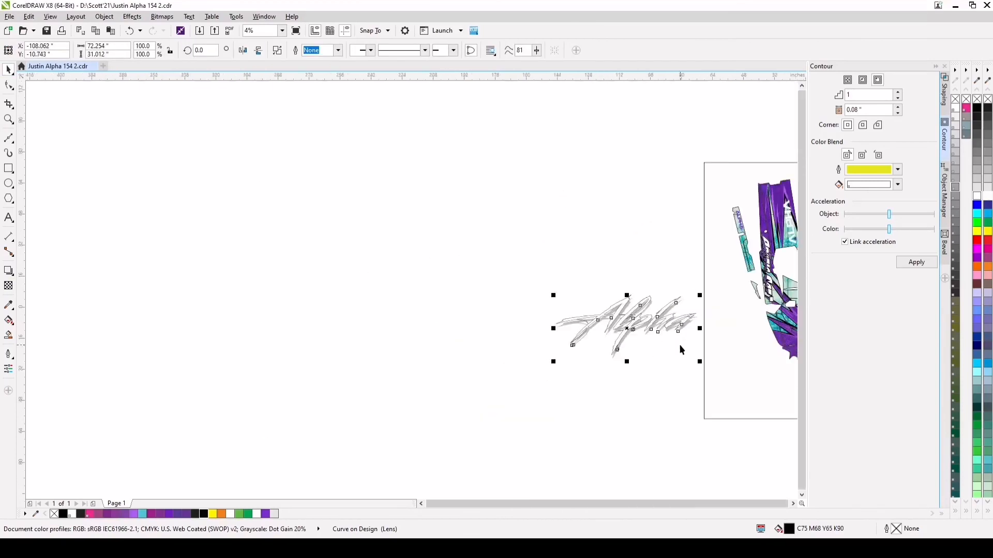
scroll(699, 329, up, 4)
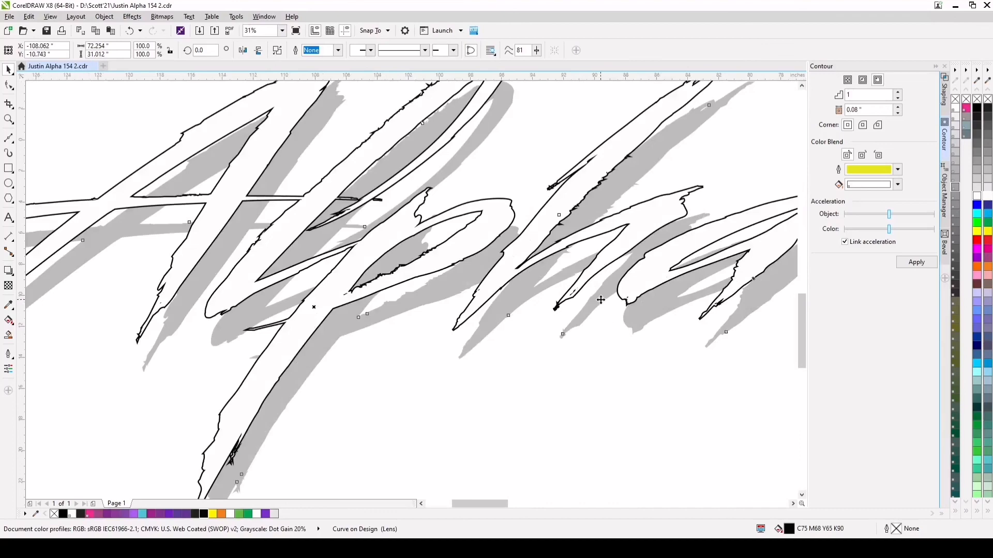
scroll(600, 300, down, 2)
scroll(592, 286, up, 1)
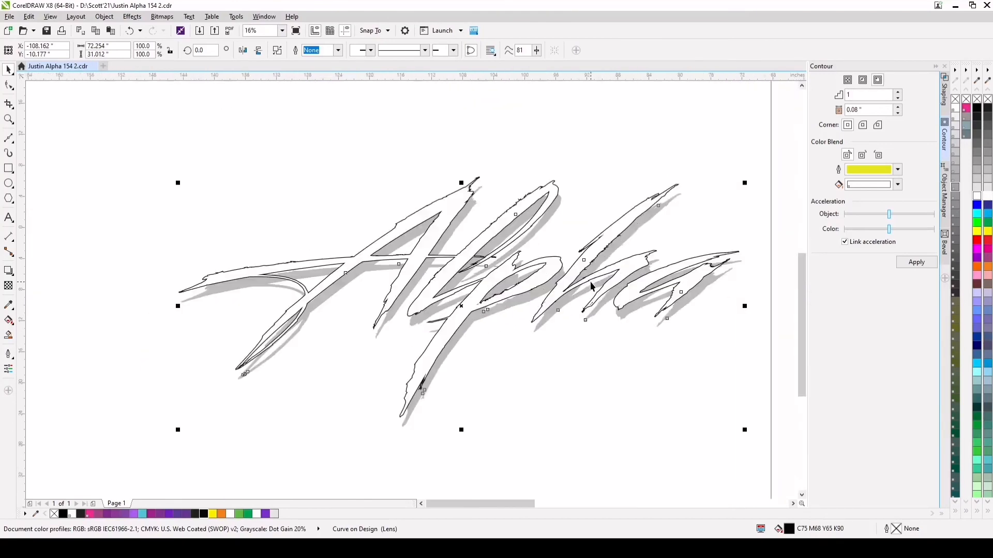
scroll(583, 326, down, 1)
scroll(584, 326, up, 2)
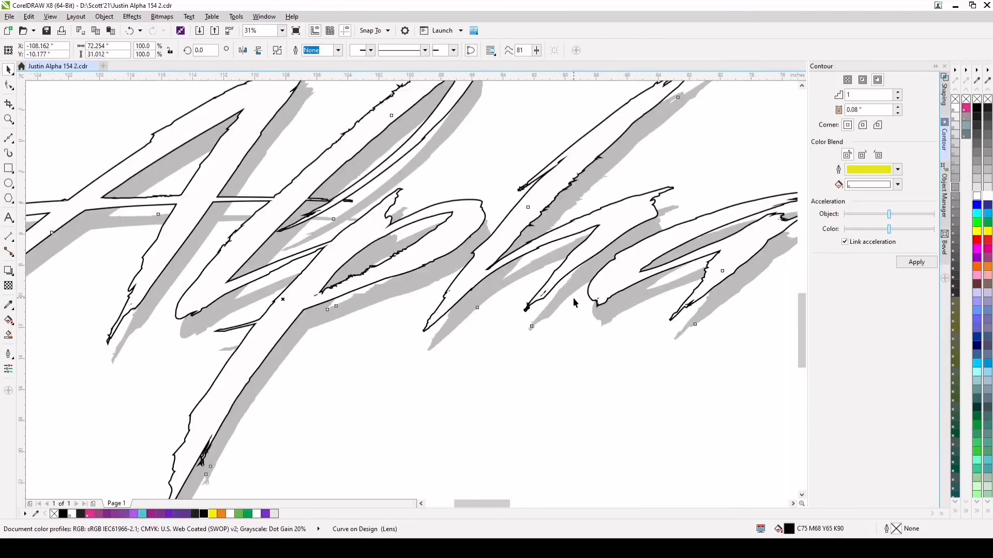
scroll(573, 297, down, 2)
Group the Alpha lettering, its black outline and the transparent shadow into one object
drag(259, 177, 647, 405)
scroll(616, 367, down, 1)
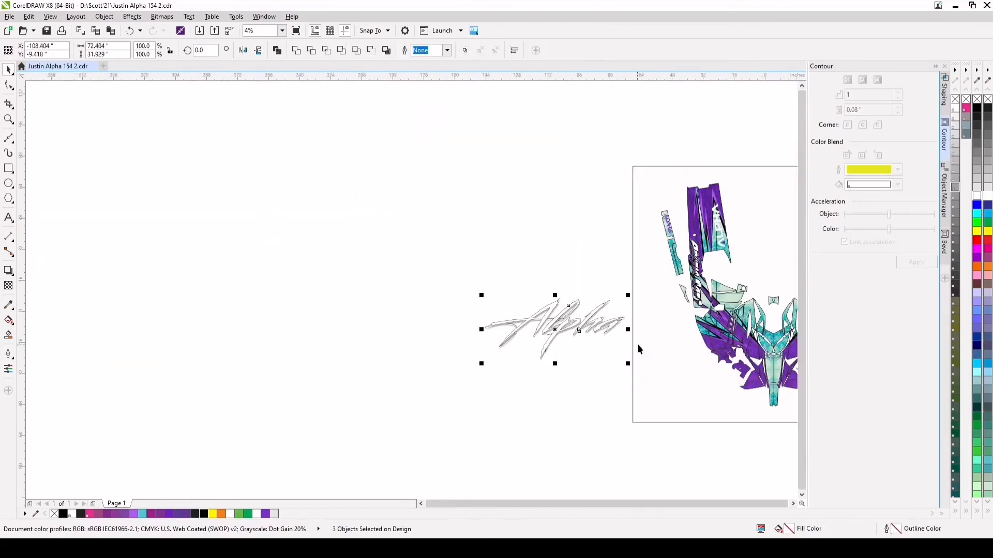
click(465, 50)
scroll(620, 305, down, 1)
scroll(724, 341, up, 2)
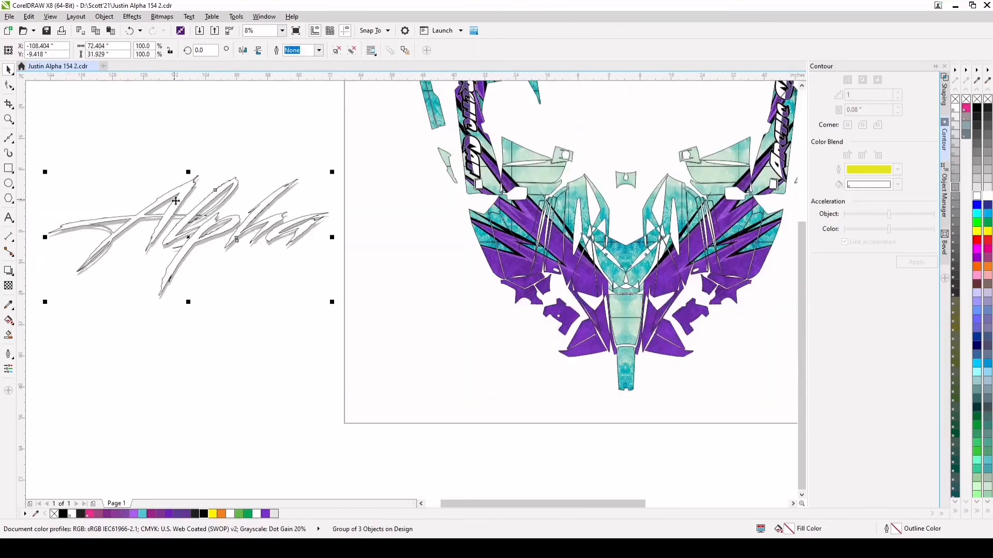
Scale the Alpha group to about 44.59 by 19.66 inches and place it over the hood area of the wrap
drag(332, 172, 221, 222)
drag(154, 259, 593, 267)
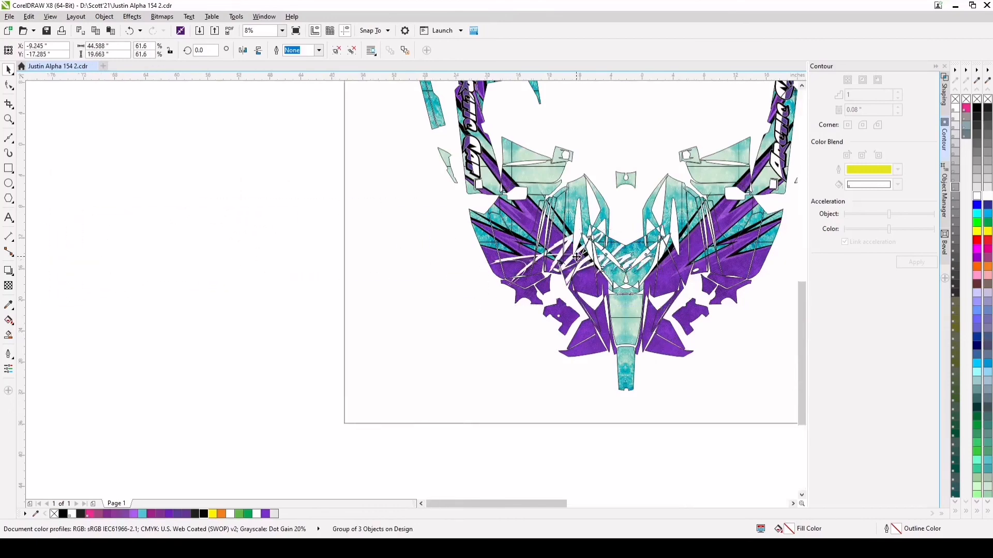
scroll(562, 260, up, 1)
Rotate the Alpha group to about 311.6 degrees, shrink it to 39.6 percent and shift it onto the left hood's purple stripe
click(537, 242)
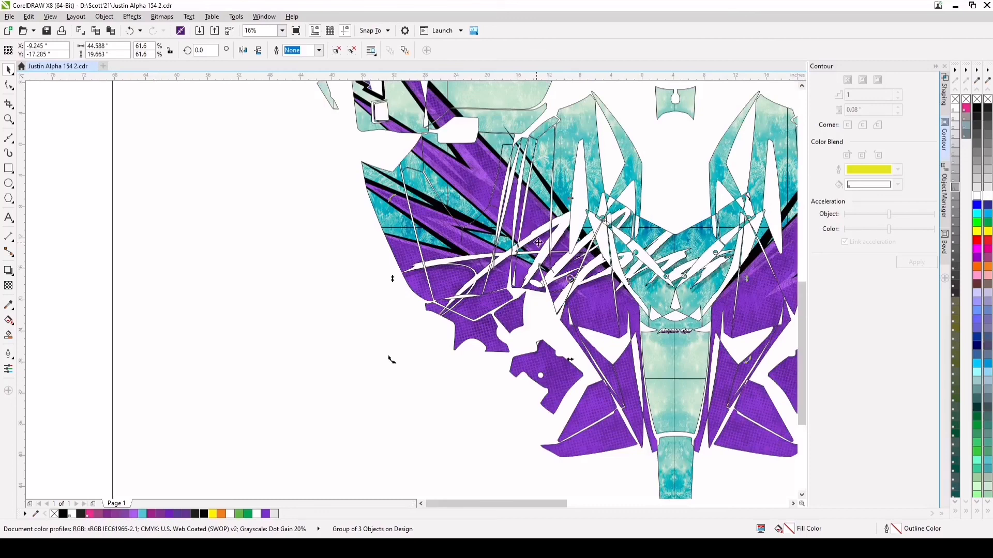
drag(748, 199, 658, 317)
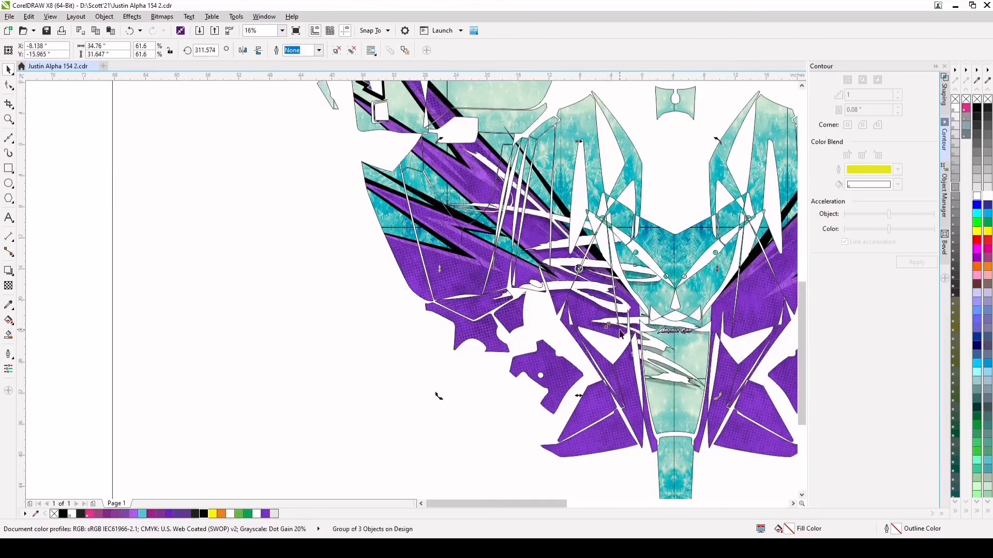
click(682, 374)
drag(717, 396, 619, 306)
scroll(593, 310, down, 2)
scroll(572, 281, up, 2)
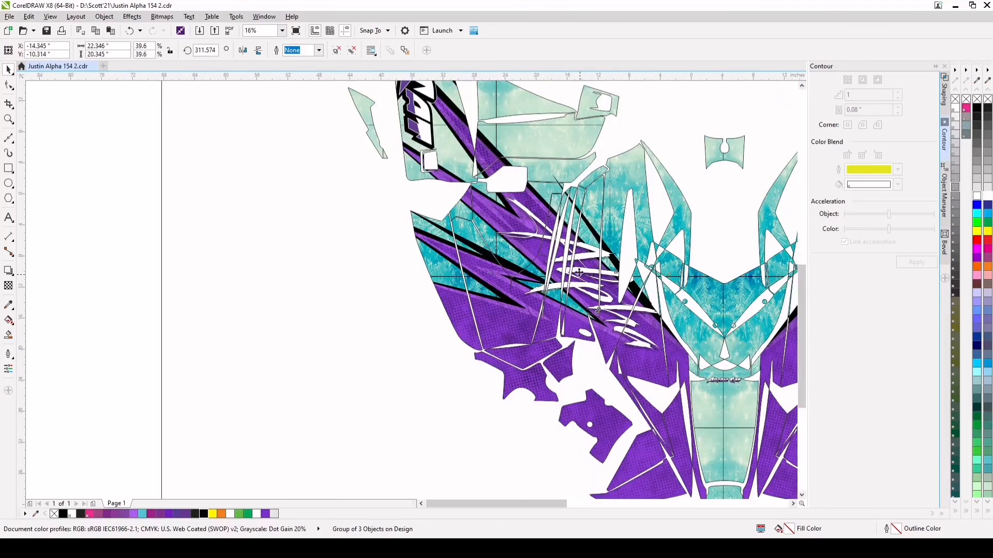
drag(582, 276, 560, 247)
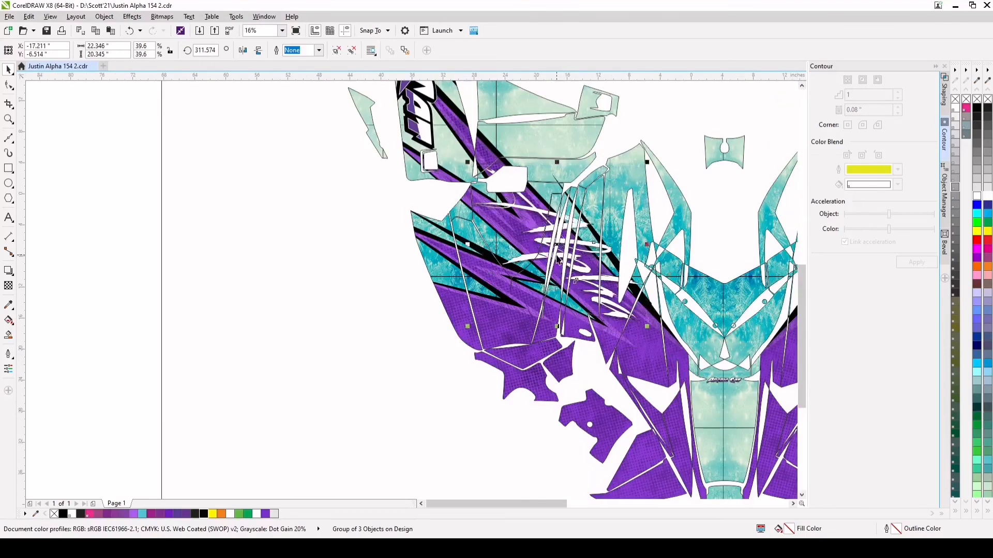
Rotate the Alpha group on the left hood to about 284.5 degrees and shrink it to 31.6 percent
click(557, 246)
drag(646, 325, 608, 354)
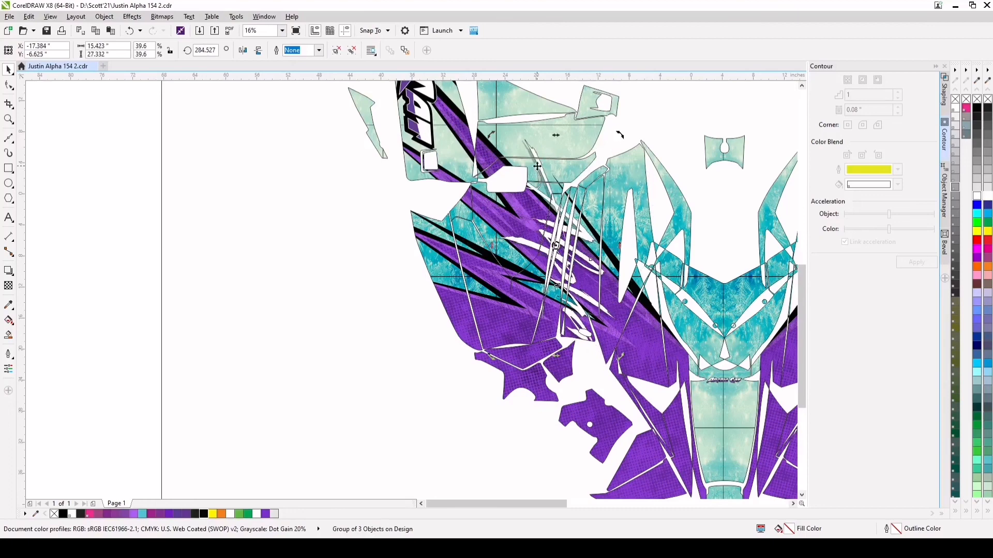
click(586, 257)
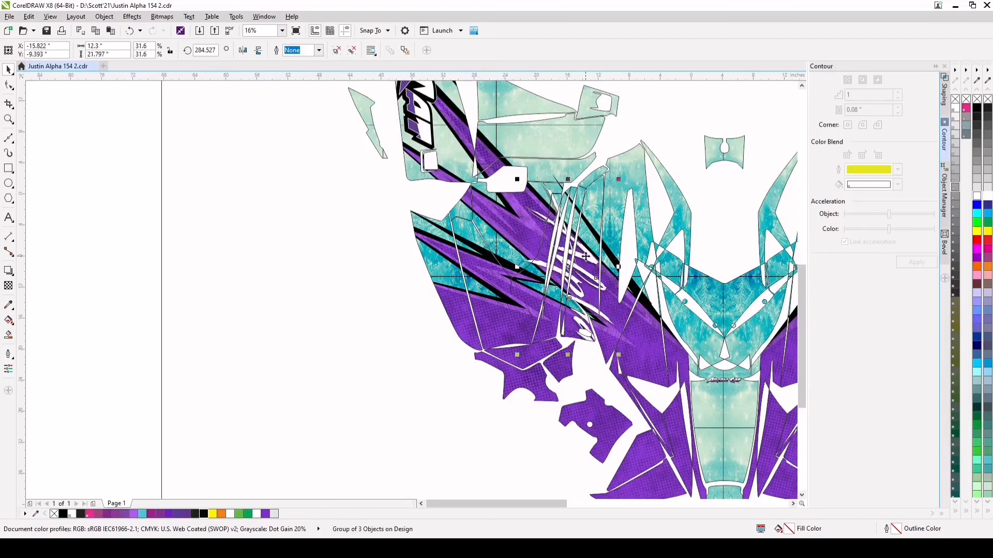
Turn the Alpha group to about 266 degrees and reposition it along the left hood panels, checking the fit up close
click(578, 258)
drag(620, 177, 646, 199)
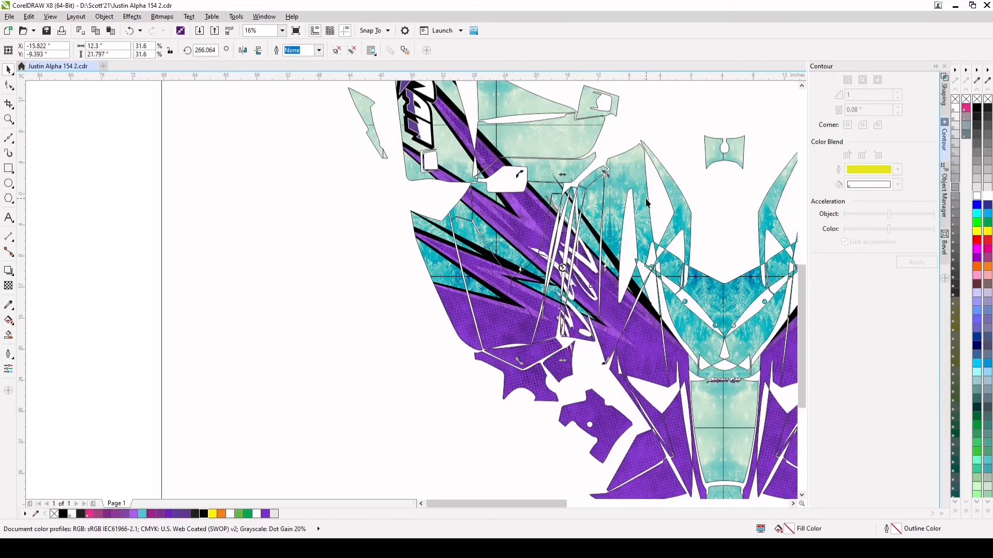
click(605, 257)
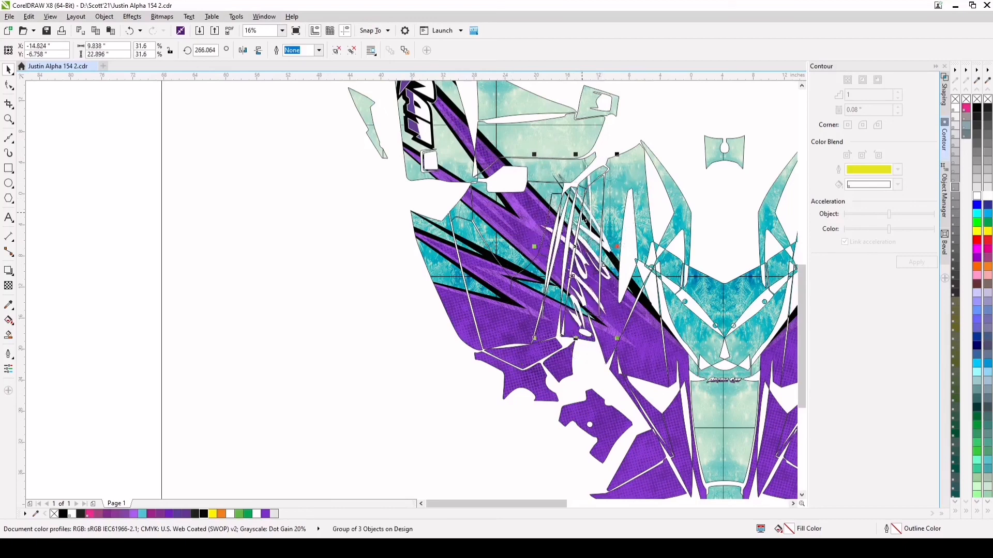
drag(590, 249, 592, 254)
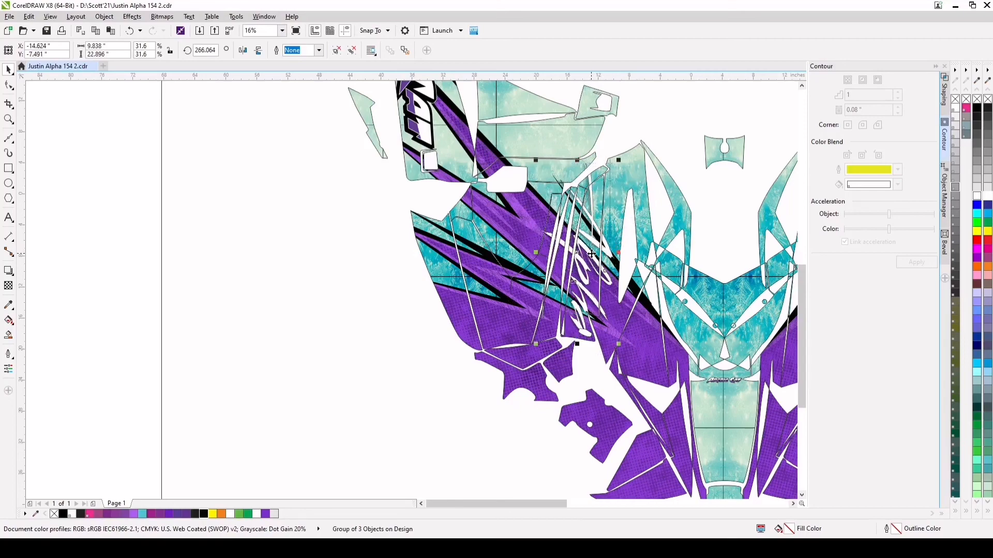
scroll(603, 269, up, 5)
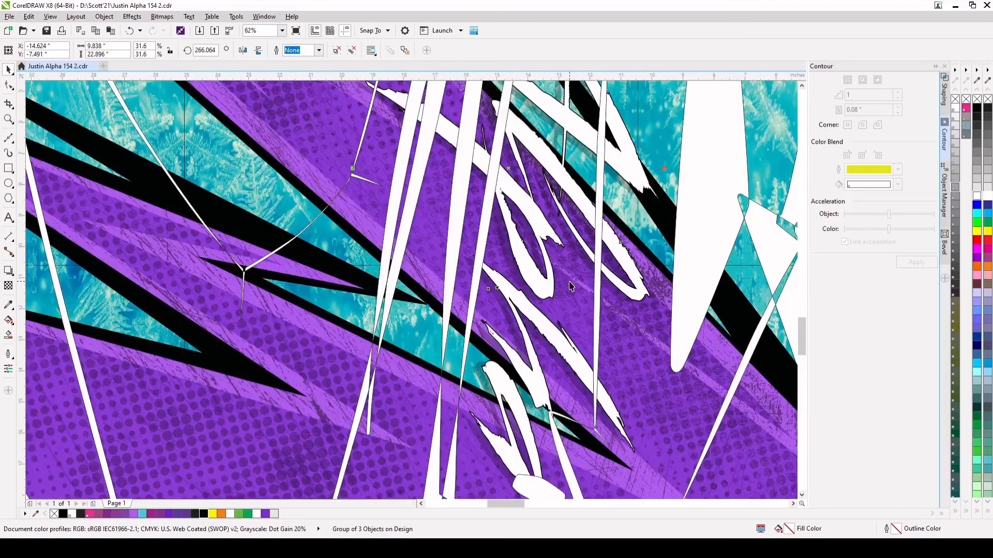
scroll(570, 288, down, 5)
scroll(533, 367, up, 3)
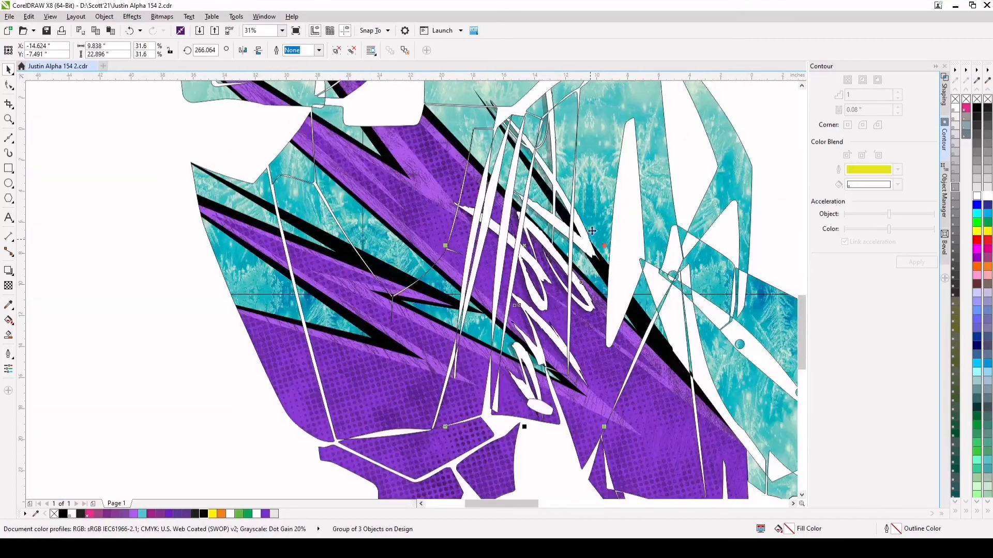
Shrink the Alpha group to 29.9 percent and nudge it into place between the narrow panel gaps on the left hood
scroll(596, 107, down, 2)
drag(586, 113, 582, 123)
scroll(585, 208, up, 2)
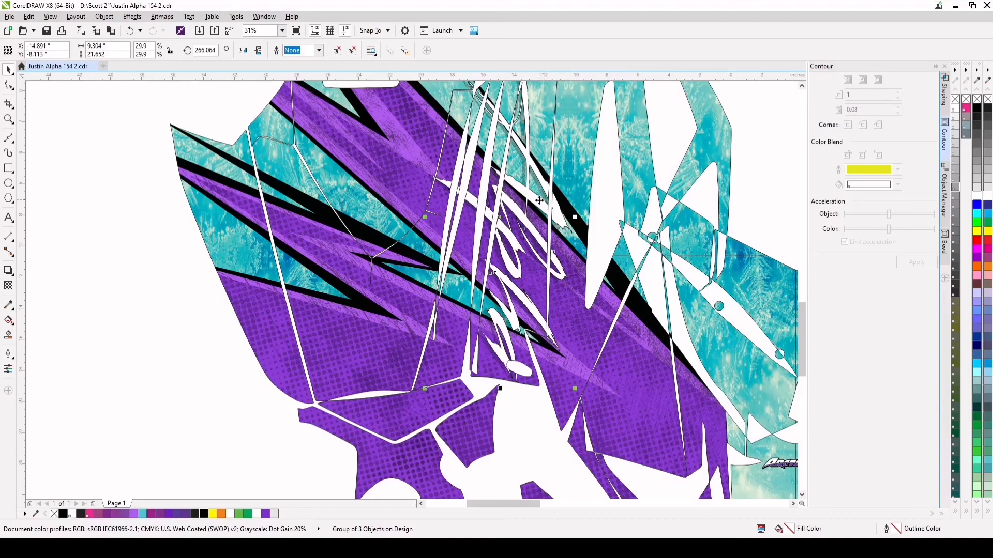
scroll(555, 199, down, 2)
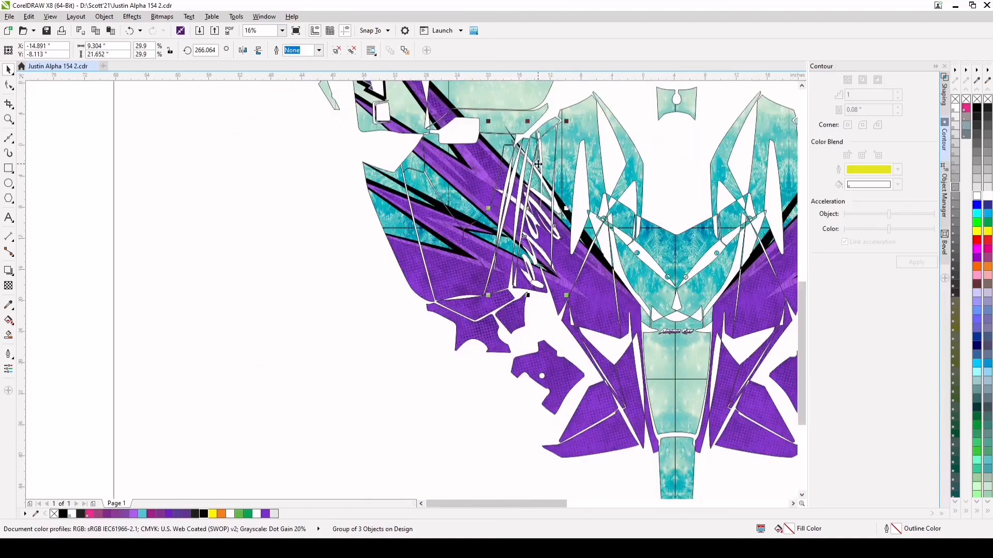
drag(538, 164, 546, 158)
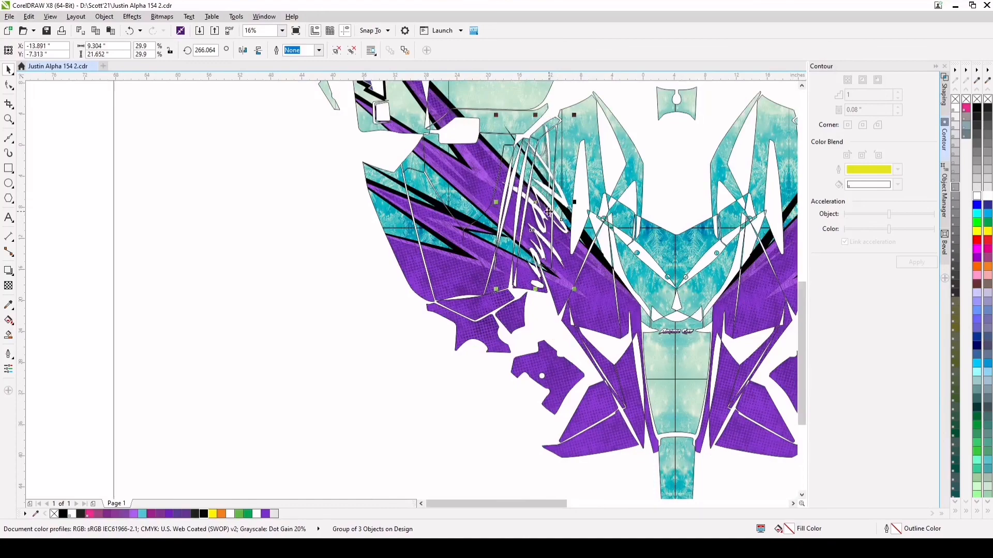
drag(537, 203, 533, 205)
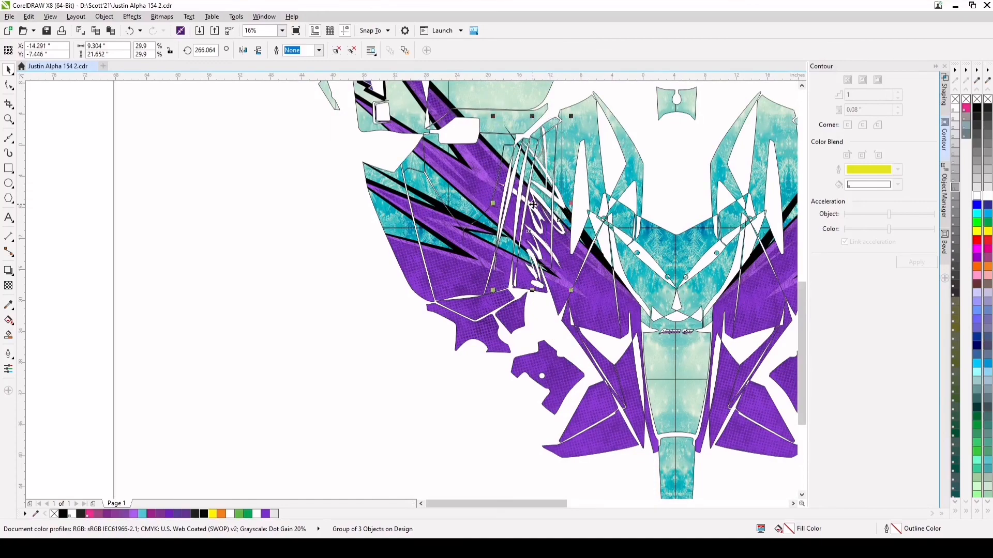
Duplicate the Alpha group onto the right hood side, rotate the copy to about 93.5 degrees and position it over the purple stripes
scroll(537, 209, up, 1)
scroll(537, 210, down, 2)
scroll(696, 218, up, 1)
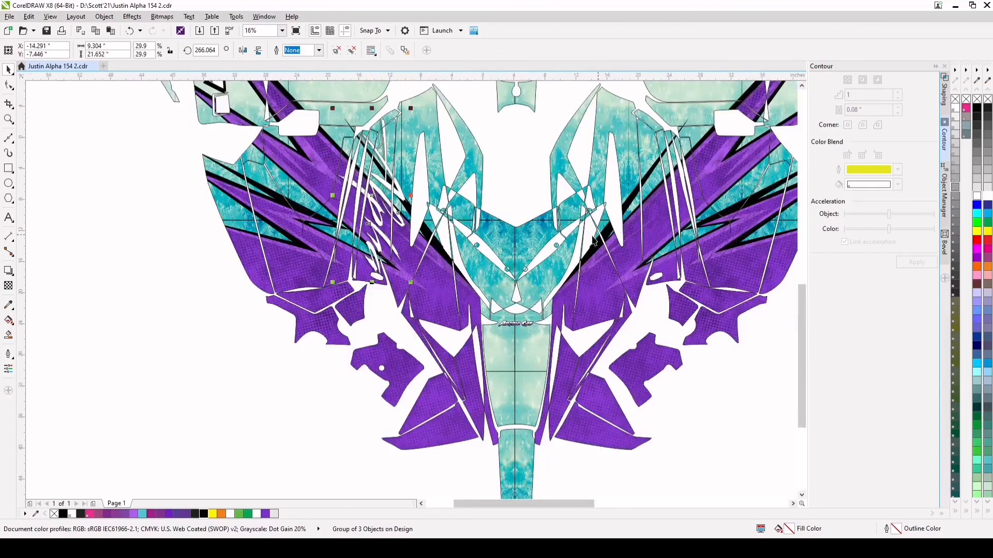
key(ctrl+d)
drag(375, 195, 644, 195)
click(644, 195)
drag(603, 102, 666, 250)
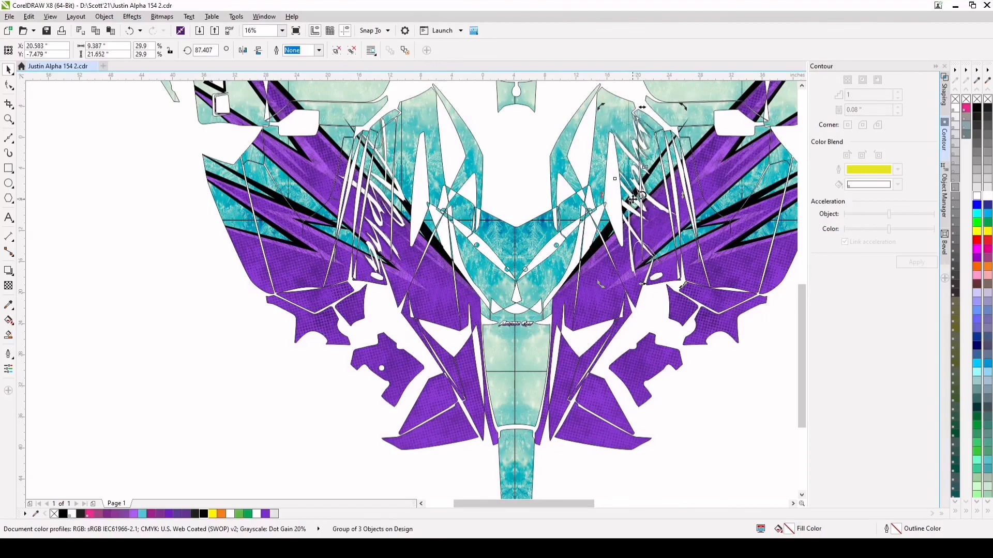
drag(599, 284, 650, 204)
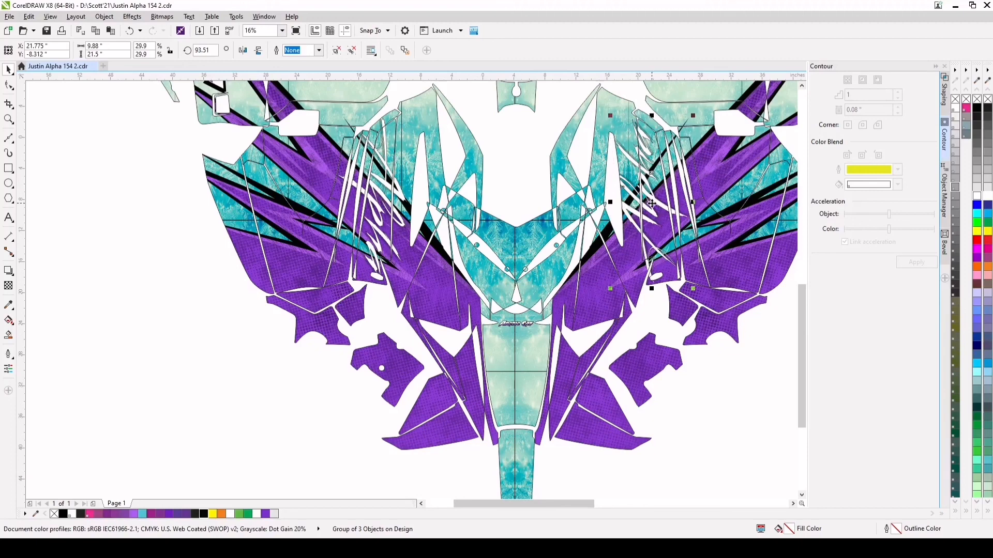
Rotate the Alpha group on the right hood to about 96 degrees and reposition it over the hood panels
drag(651, 203, 661, 207)
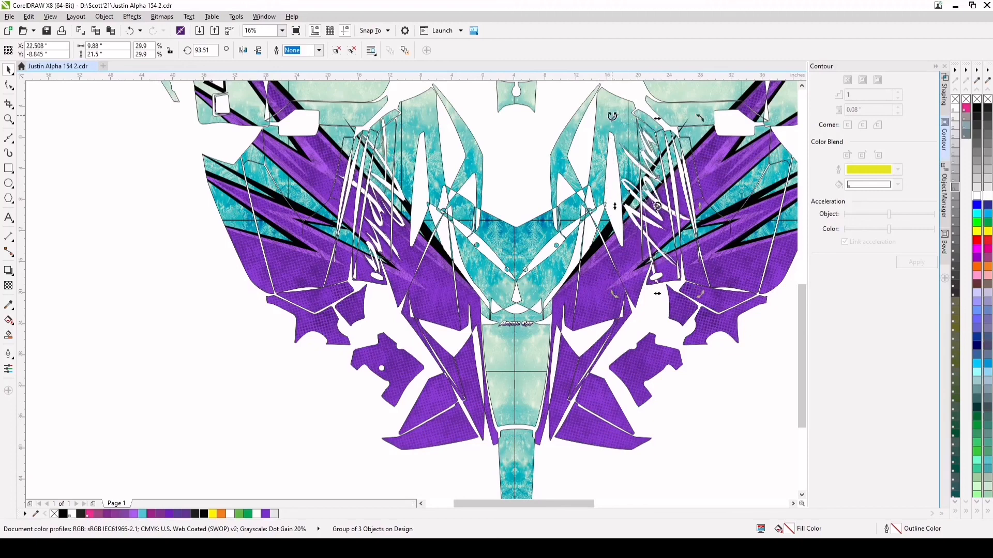
drag(613, 116, 610, 121)
drag(651, 167, 651, 159)
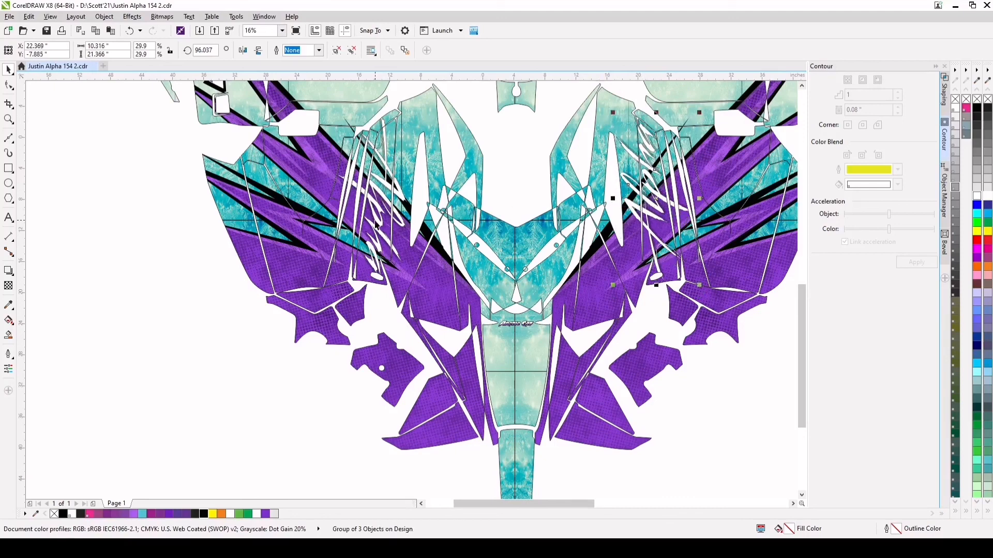
scroll(380, 227, down, 2)
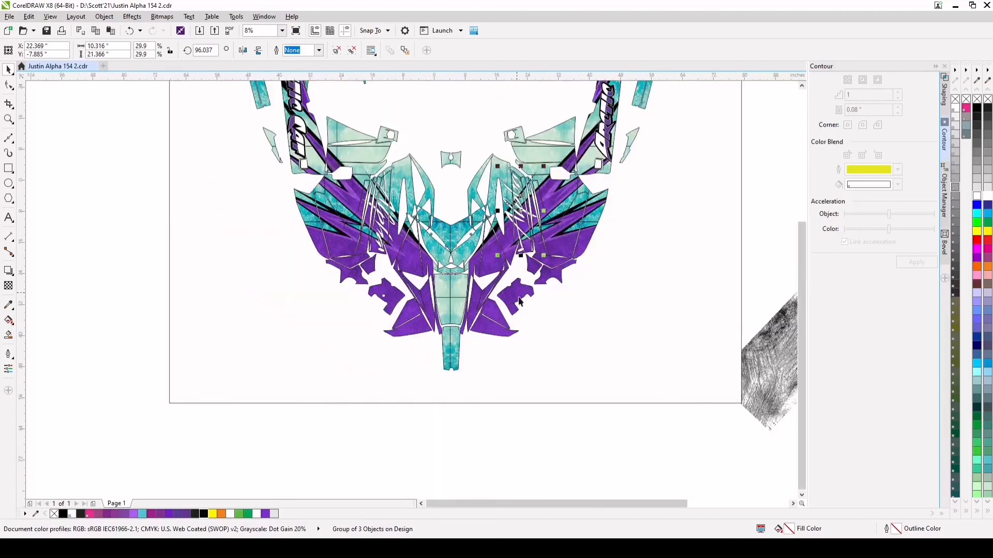
click(544, 447)
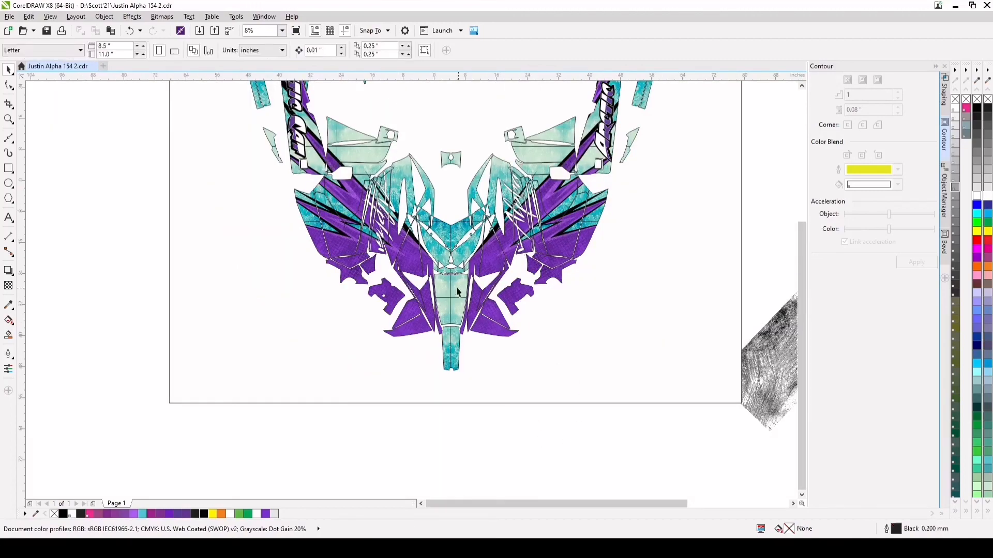
Examine the whole wrap layout, from the tunnel panels to the hood, to compare the logo placement on both sides
scroll(450, 283, up, 1)
scroll(451, 283, down, 1)
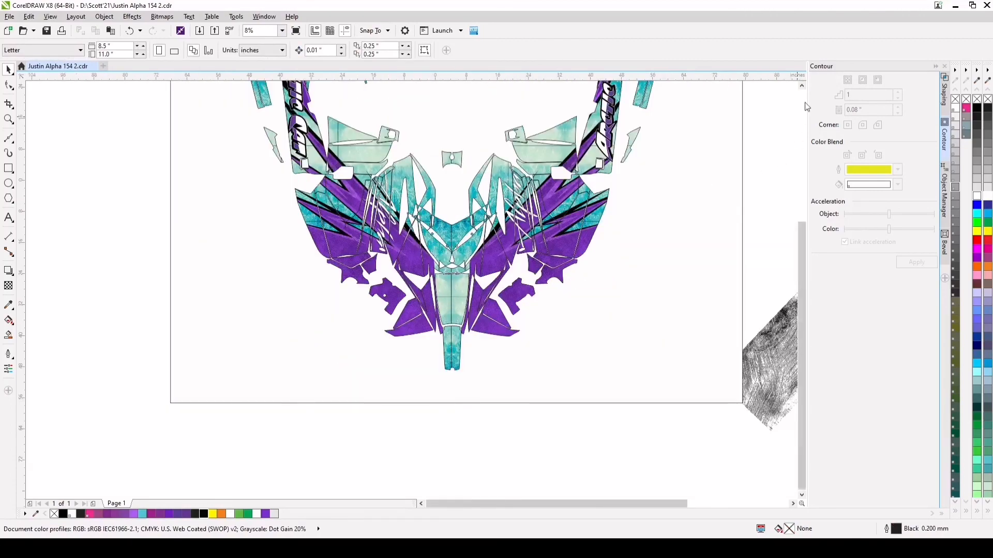
click(801, 85)
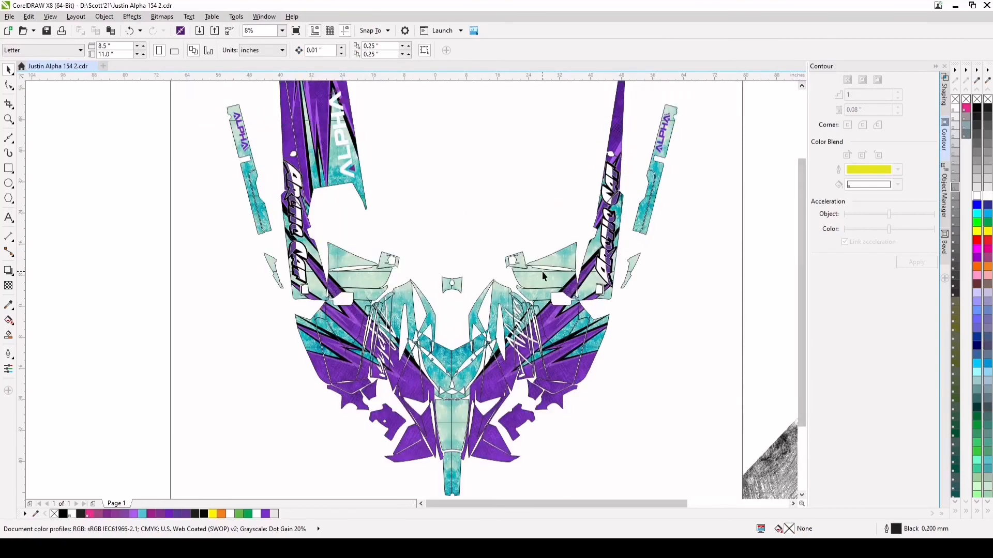
scroll(416, 210, down, 1)
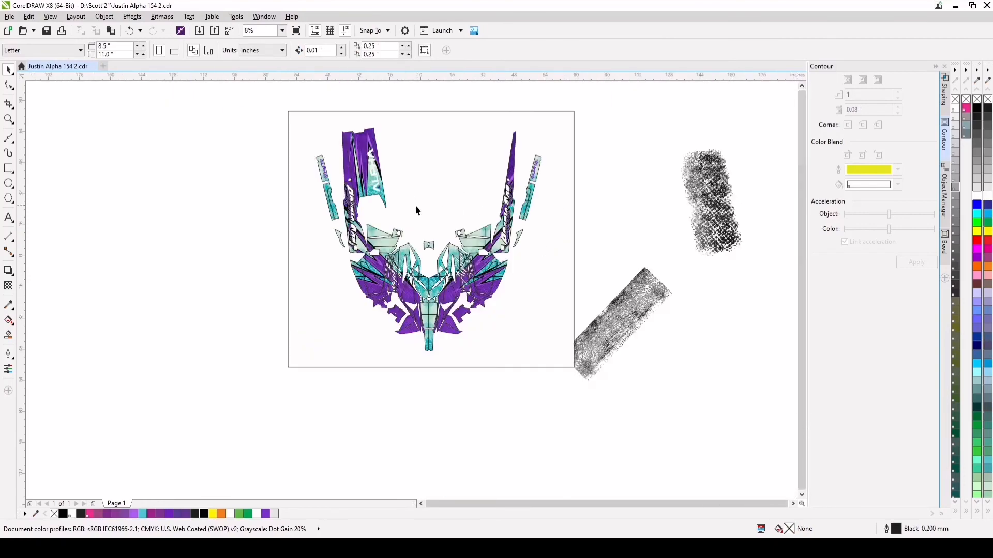
click(9, 119)
drag(315, 126, 548, 358)
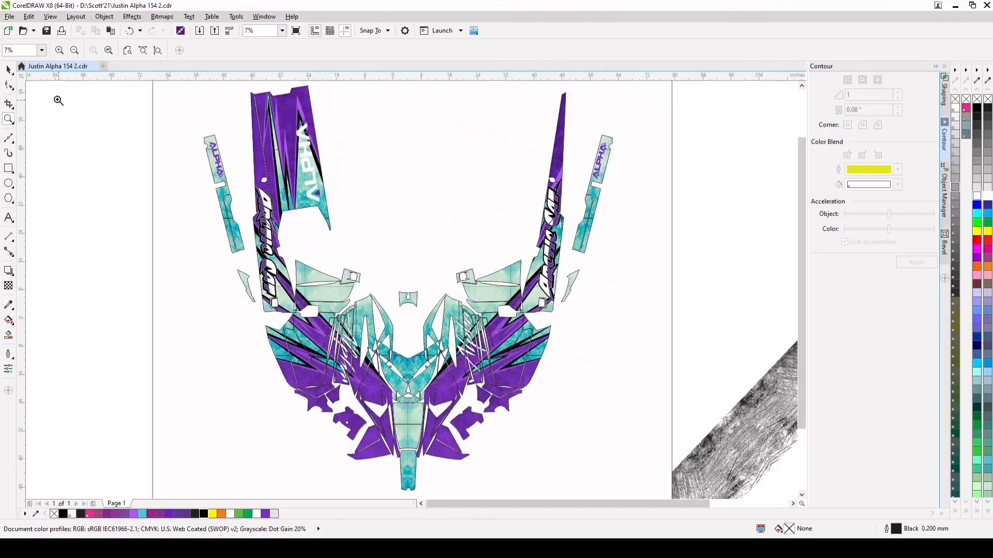
click(8, 70)
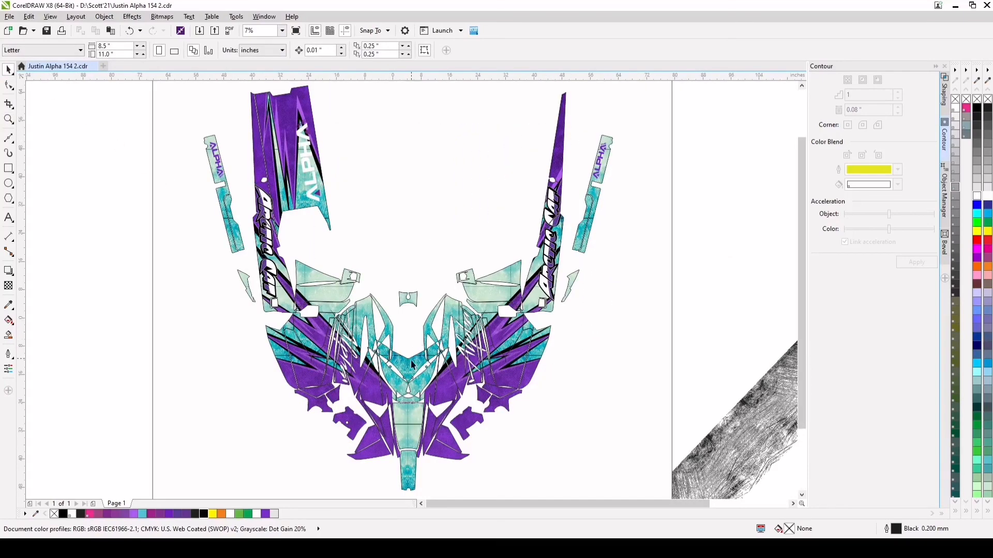